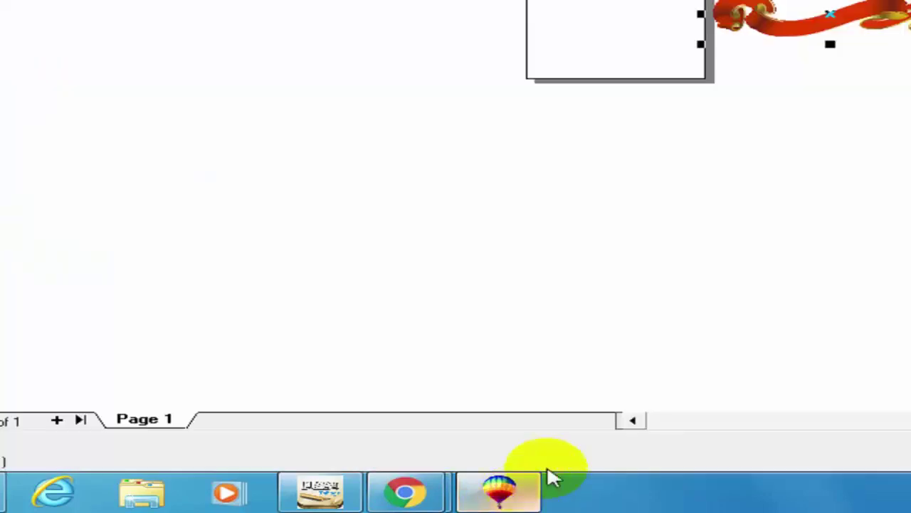
Examine the red ribbon artwork and the small text next to the page.
{"action": "key", "text": "F2"}
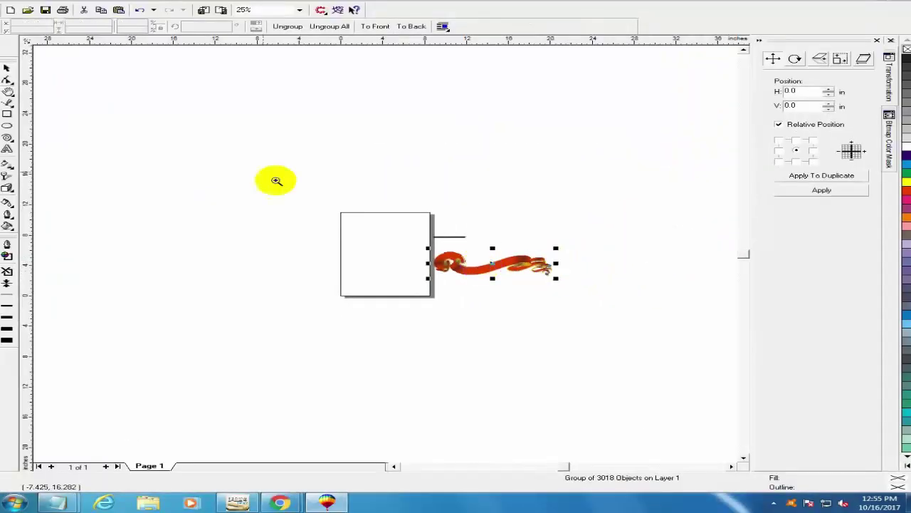
{"action": "left_click_drag", "start_coordinate": [253, 159], "coordinate": [617, 321]}
{"action": "key", "text": "F2"}
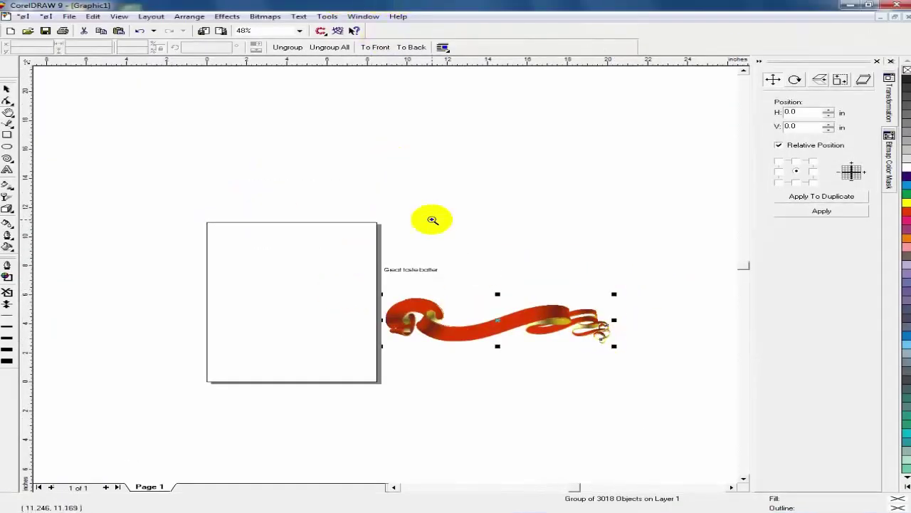
{"action": "left_click_drag", "start_coordinate": [183, 152], "coordinate": [644, 394]}
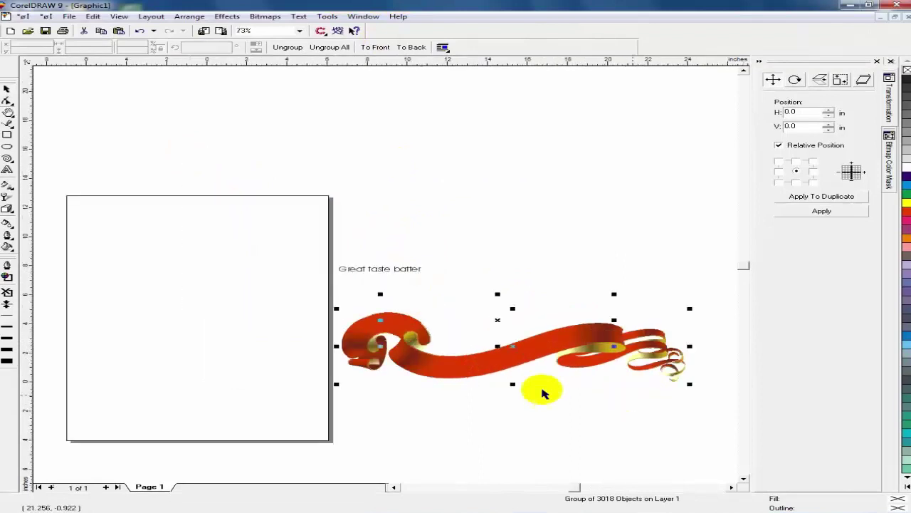
{"action": "key", "text": "F3"}
{"action": "key", "text": "F2"}
{"action": "left_click_drag", "start_coordinate": [281, 217], "coordinate": [656, 381]}
{"action": "key", "text": "F3"}
{"action": "key", "text": "F3"}
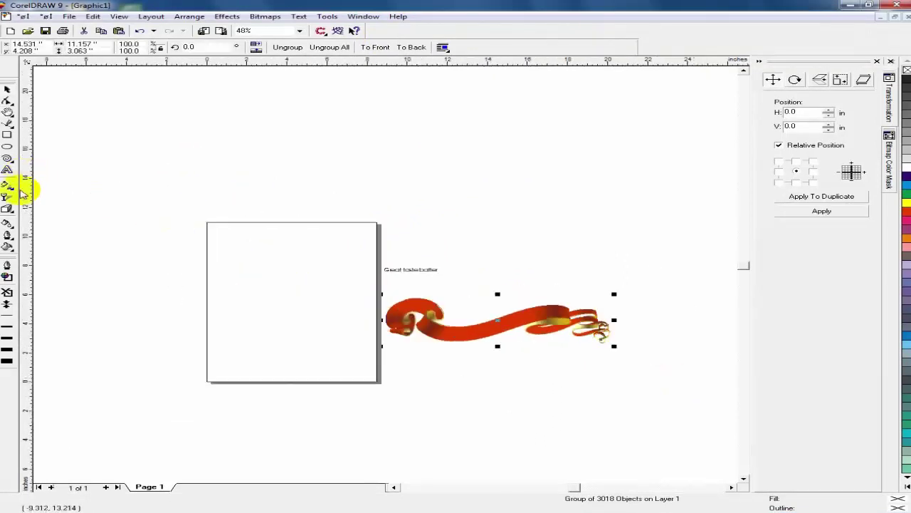
Add the artistic text "Lay's chips package" above the page and enlarge it to about 19 inches wide.
{"action": "left_click", "coordinate": [8, 171]}
{"action": "left_click", "coordinate": [278, 166]}
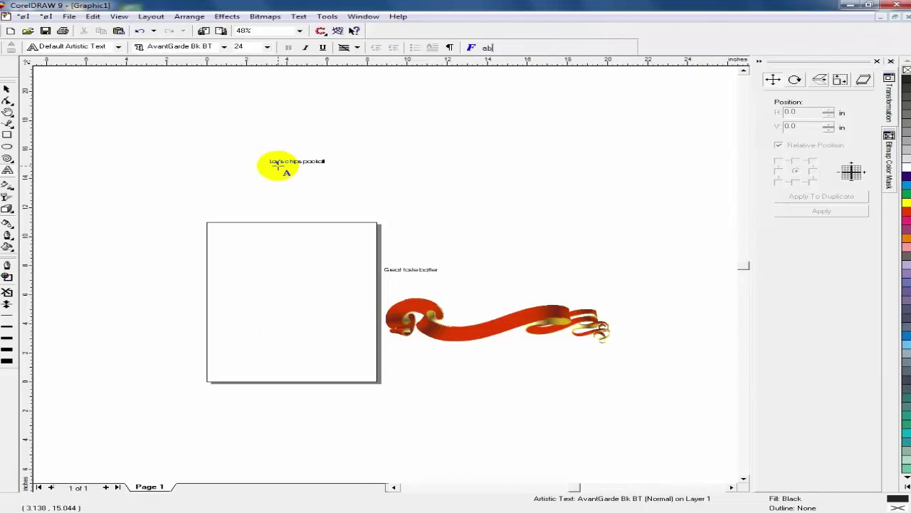
{"action": "left_click", "coordinate": [6, 91]}
{"action": "left_click_drag", "start_coordinate": [335, 165], "coordinate": [375, 178]}
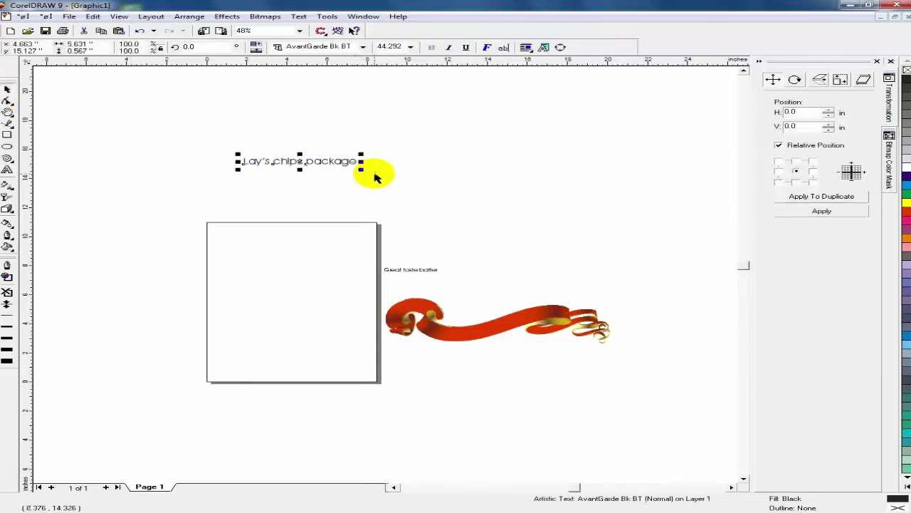
{"action": "key", "text": "ctrl+r"}
{"action": "key", "text": "ctrl+r"}
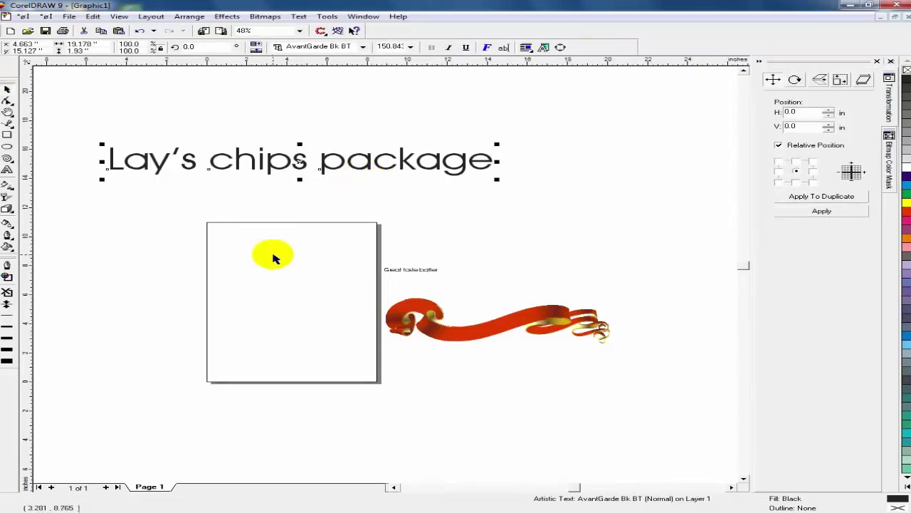
{"action": "left_click", "coordinate": [274, 254]}
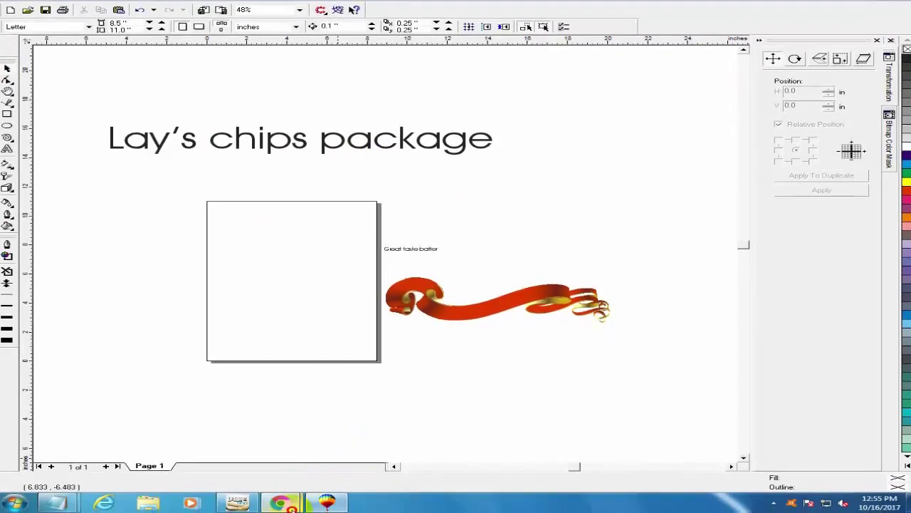
Switch to Chrome and close the YouTube page about realistic 3D chips packaging design.
{"action": "left_click", "coordinate": [354, 449]}
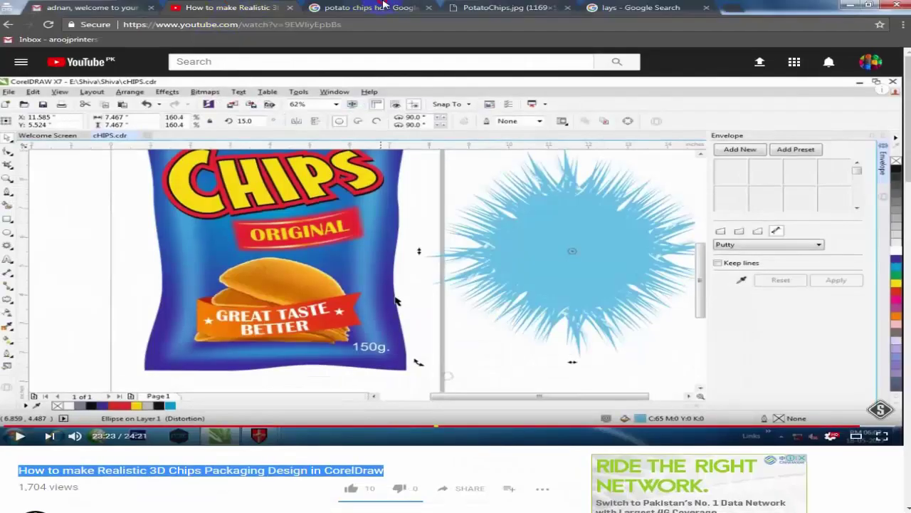
{"action": "left_click", "coordinate": [383, 6]}
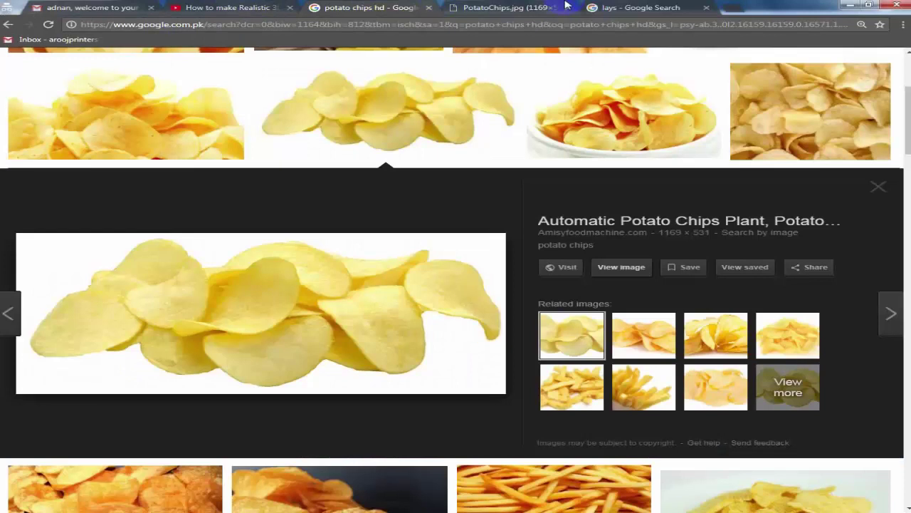
{"action": "left_click", "coordinate": [290, 8]}
{"action": "left_click", "coordinate": [344, 7]}
{"action": "left_click", "coordinate": [283, 7]}
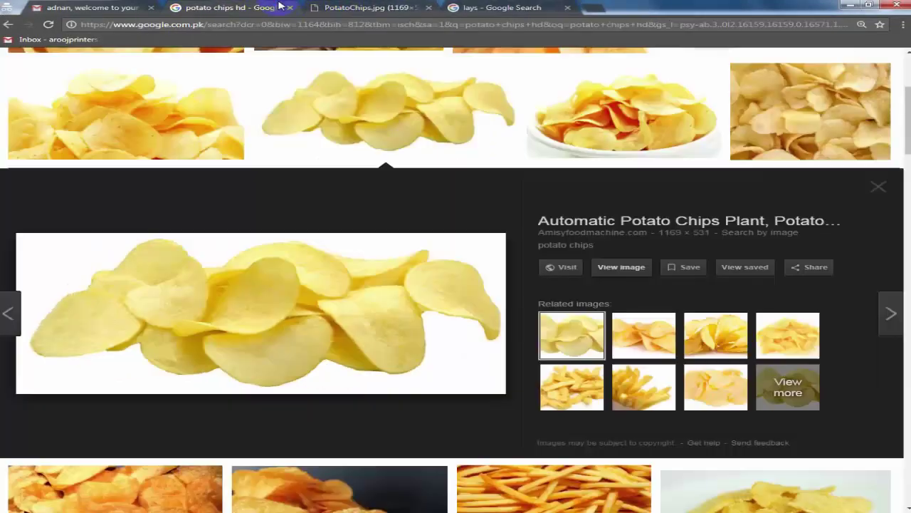
Search Google for "lays" again and show the image results.
{"action": "left_click", "coordinate": [517, 7]}
{"action": "scroll", "coordinate": [325, 173], "scroll_direction": "up", "scroll_amount": 10}
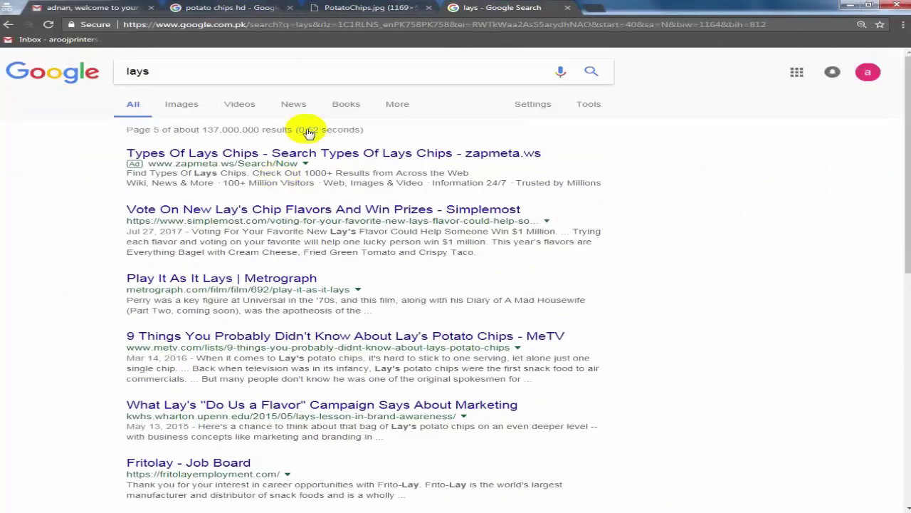
{"action": "left_click", "coordinate": [349, 72]}
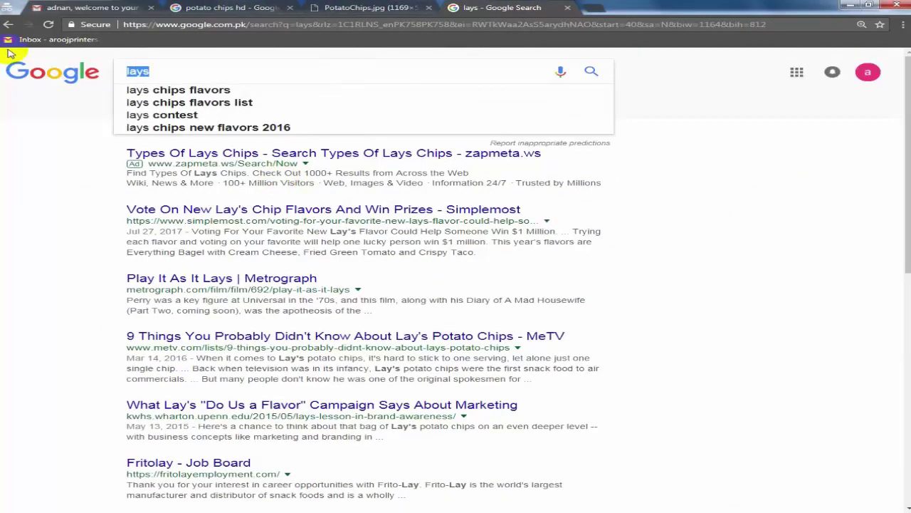
{"action": "key", "text": "Return"}
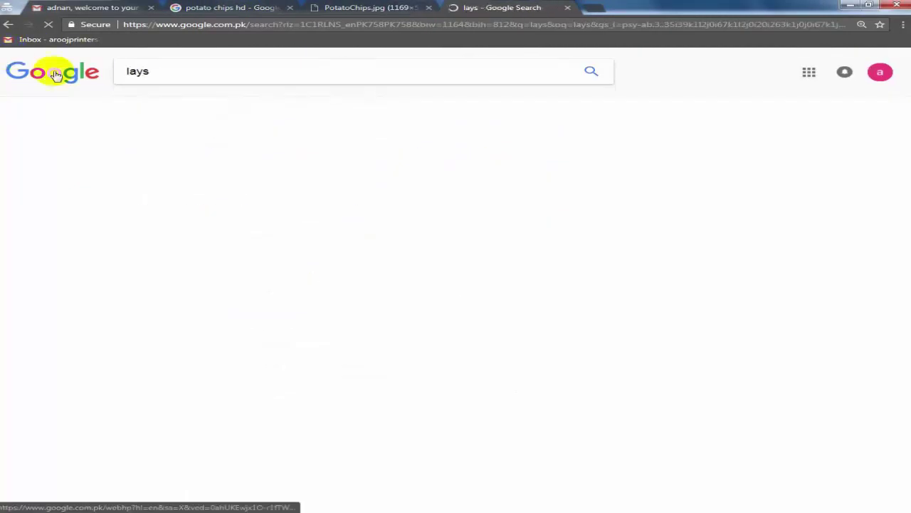
{"action": "left_click", "coordinate": [182, 105]}
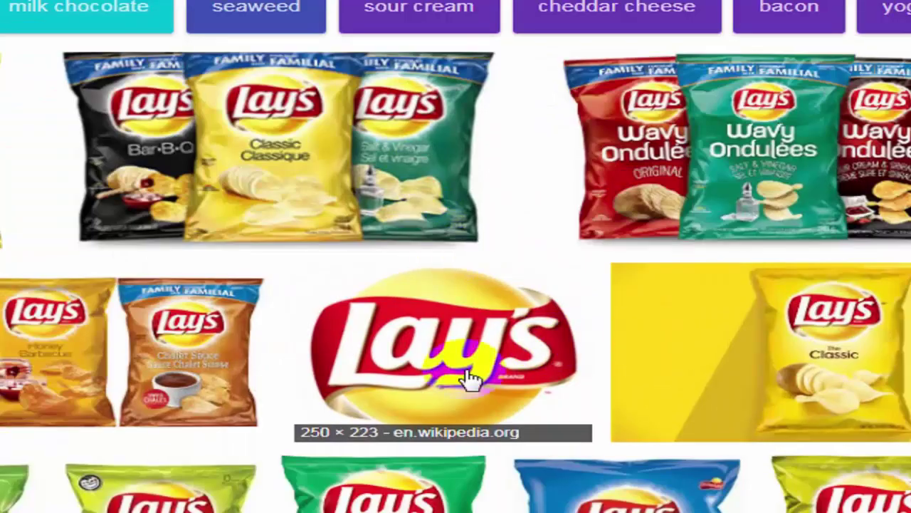
Browse the Lay's packet images and open the full-size picture of the blue India's Magic Masala packet.
{"action": "scroll", "coordinate": [376, 445], "scroll_direction": "down", "scroll_amount": 3}
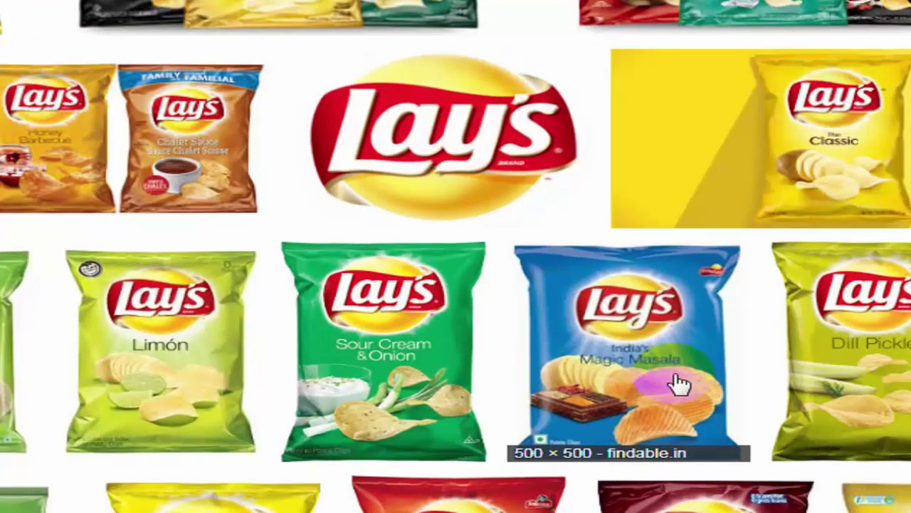
{"action": "left_click", "coordinate": [674, 380]}
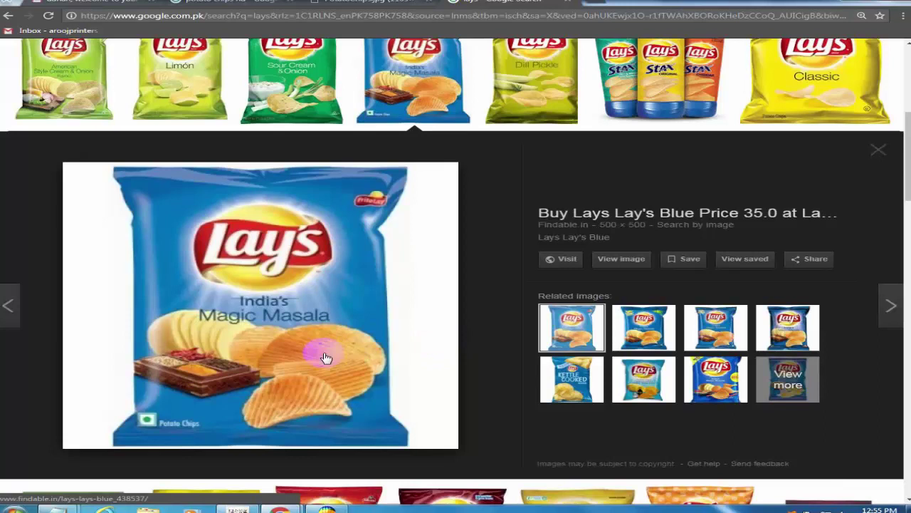
{"action": "scroll", "coordinate": [325, 358], "scroll_direction": "down", "scroll_amount": 1}
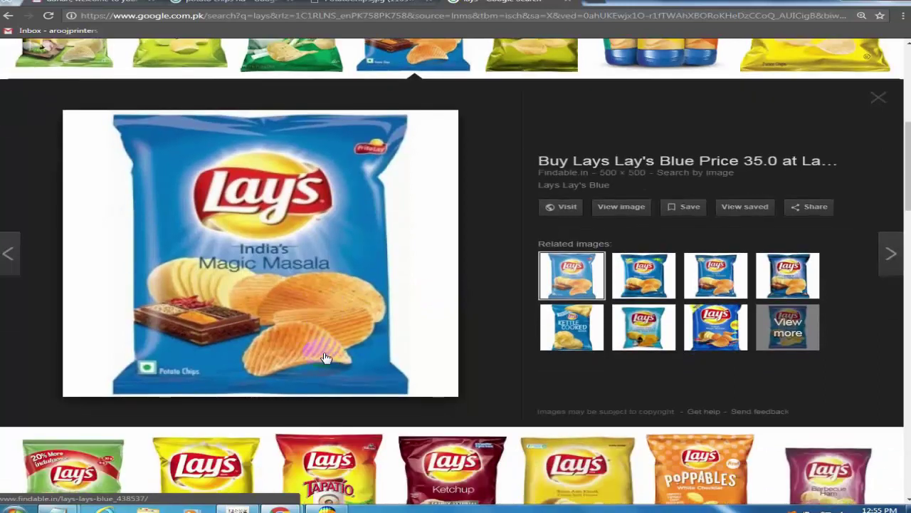
{"action": "scroll", "coordinate": [325, 357], "scroll_direction": "down", "scroll_amount": 3}
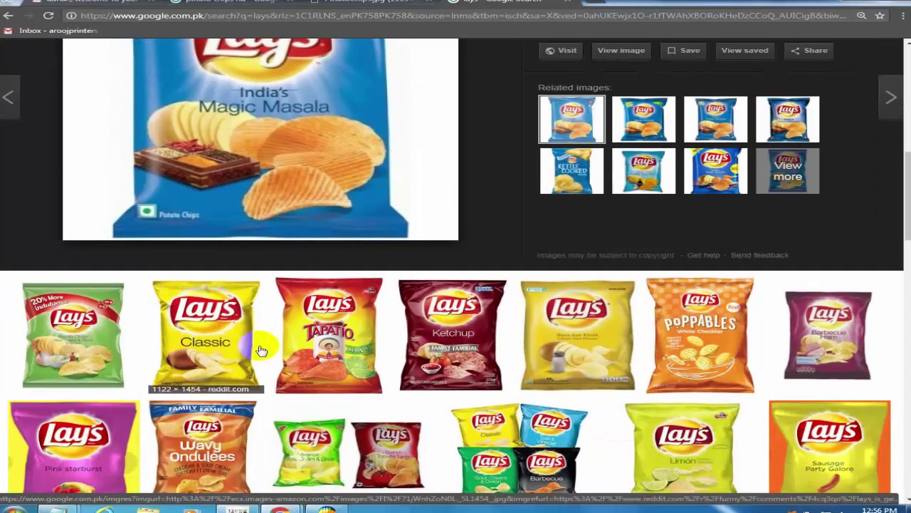
{"action": "scroll", "coordinate": [261, 349], "scroll_direction": "down", "scroll_amount": 4}
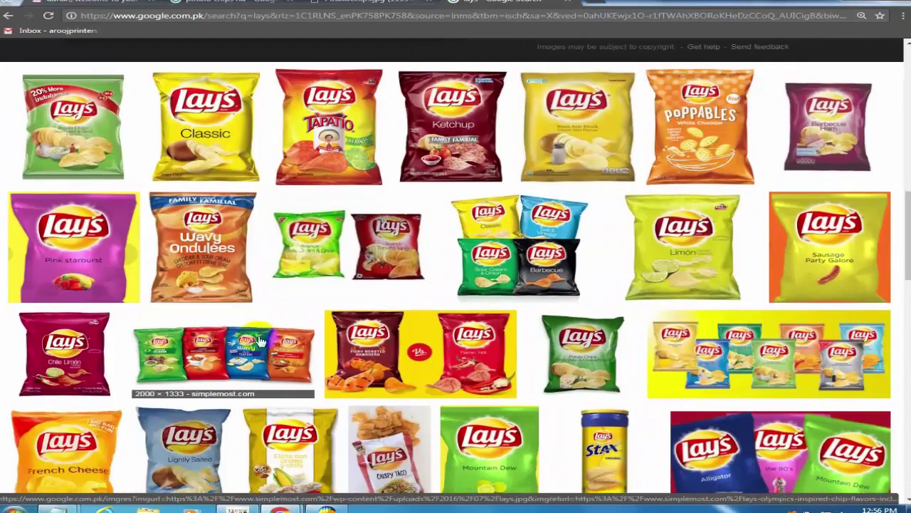
{"action": "scroll", "coordinate": [322, 296], "scroll_direction": "down", "scroll_amount": 2}
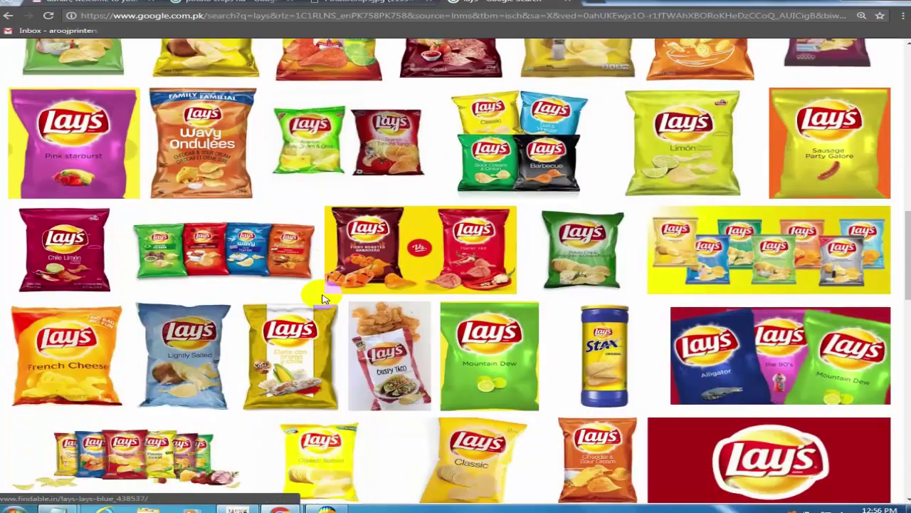
{"action": "scroll", "coordinate": [321, 298], "scroll_direction": "down", "scroll_amount": 4}
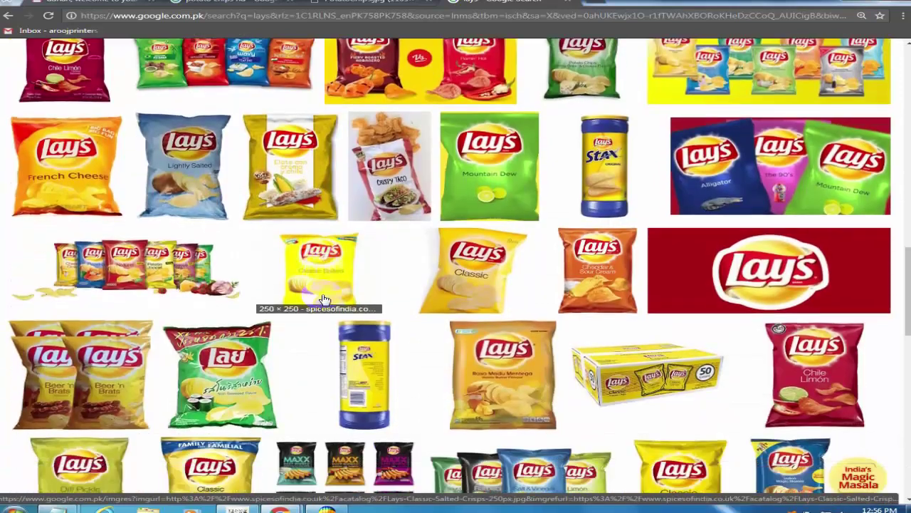
{"action": "scroll", "coordinate": [322, 298], "scroll_direction": "down", "scroll_amount": 3}
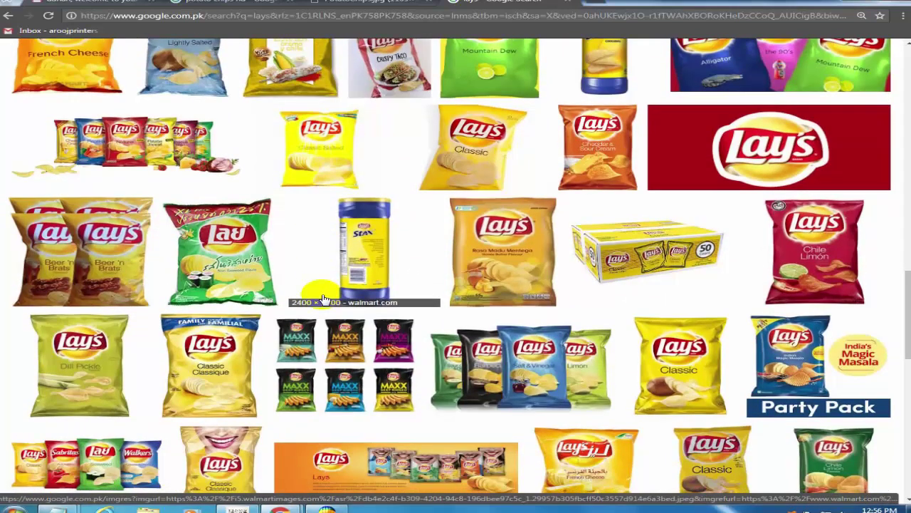
{"action": "left_click", "coordinate": [818, 360]}
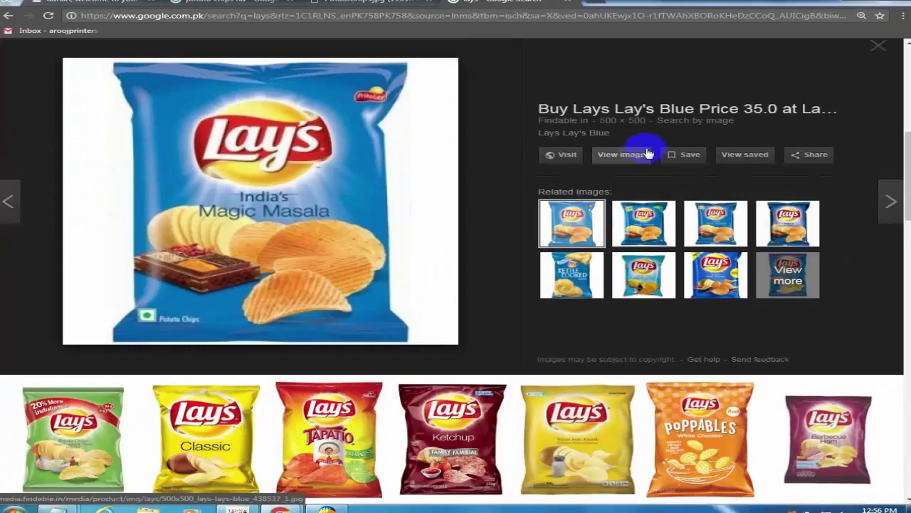
{"action": "left_click", "coordinate": [634, 158]}
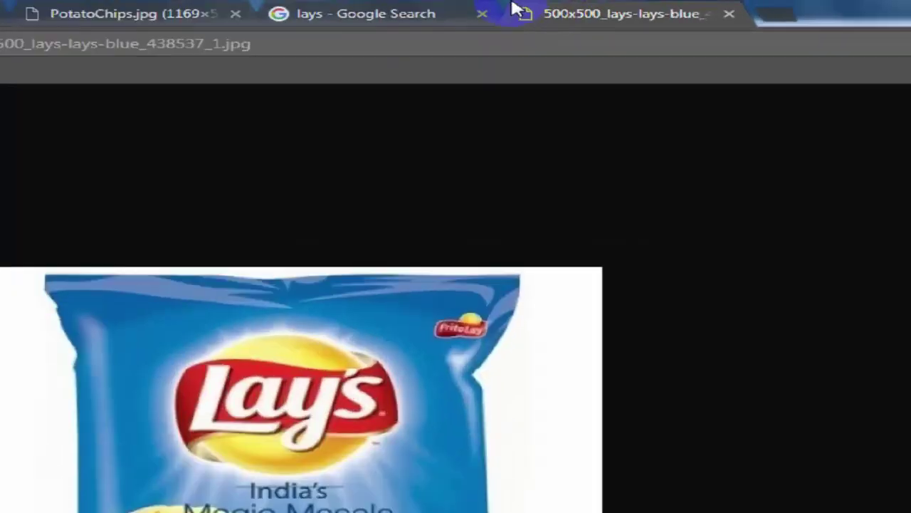
Close the "lays" Google search page, keeping the full-size blue packet picture open.
{"action": "left_click", "coordinate": [502, 2]}
{"action": "left_click", "coordinate": [690, 13]}
{"action": "left_click", "coordinate": [461, 12]}
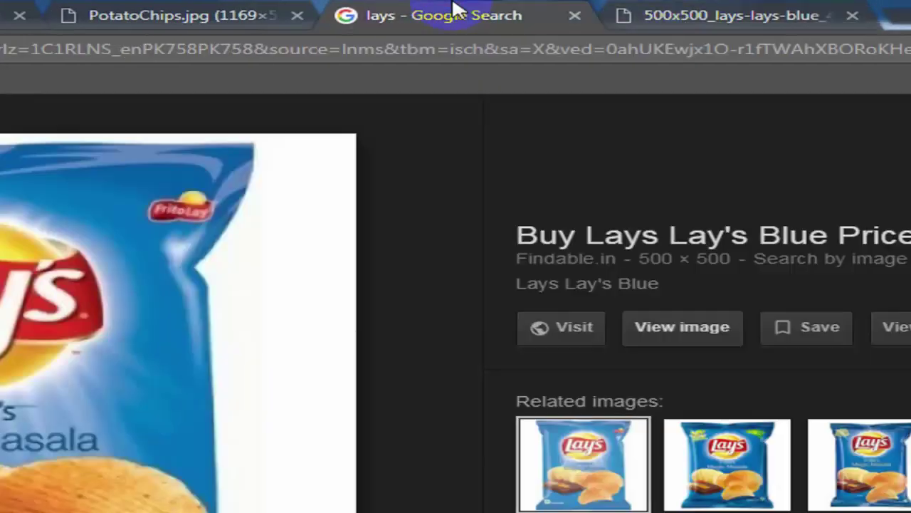
{"action": "key", "text": "ctrl+w"}
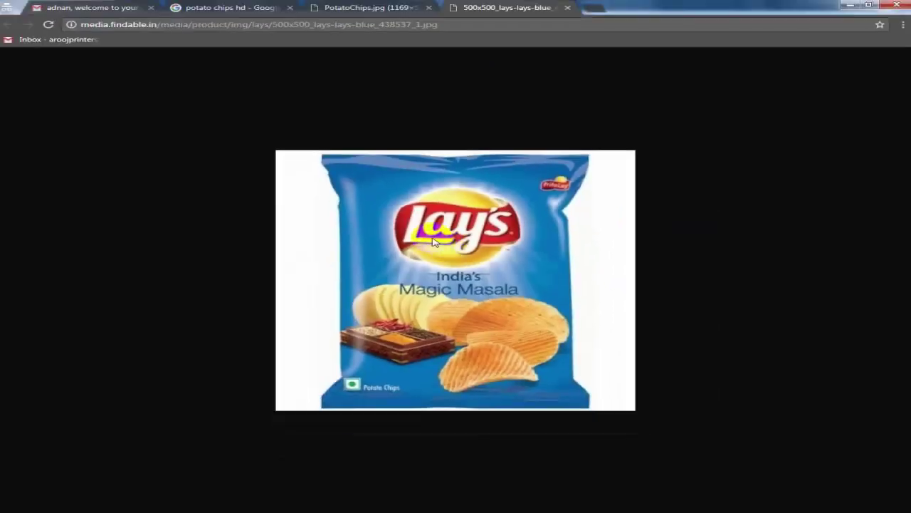
Copy the blue Lay's packet image and paste it onto the page in CorelDRAW.
{"action": "right_click", "coordinate": [304, 361]}
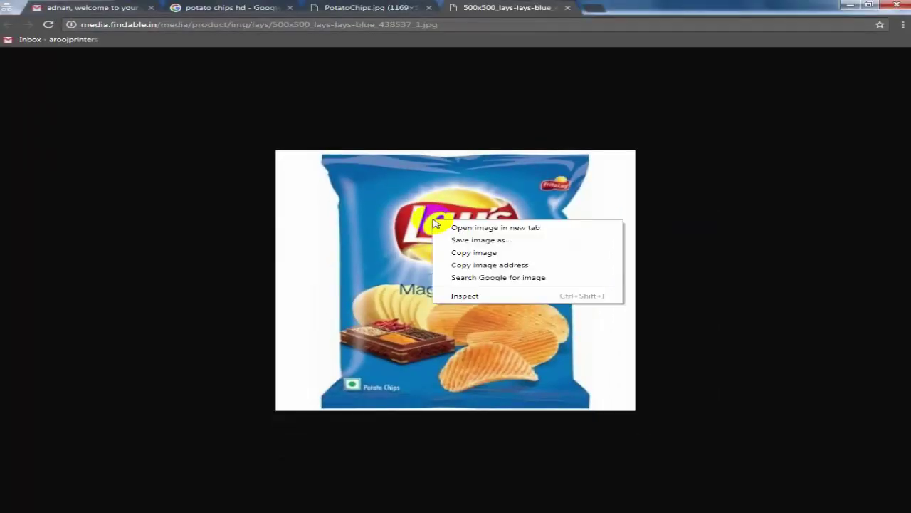
{"action": "left_click", "coordinate": [462, 254]}
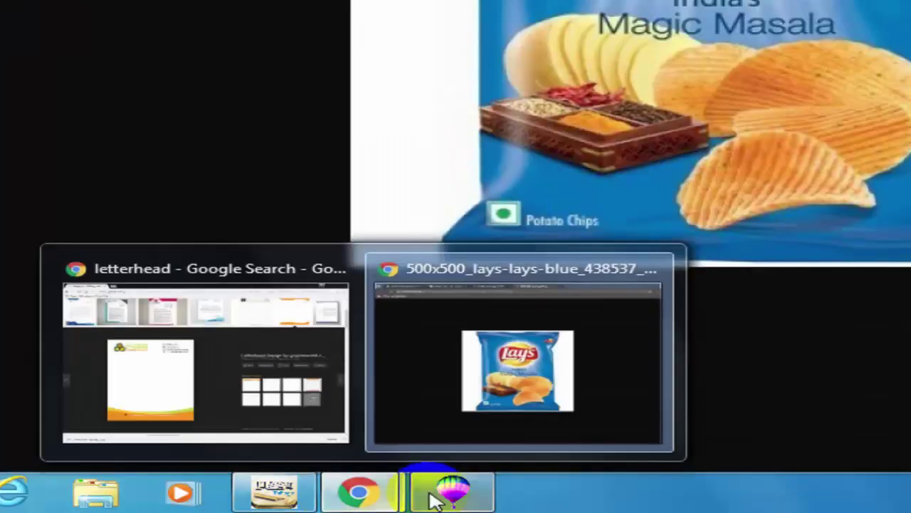
{"action": "left_click", "coordinate": [434, 498]}
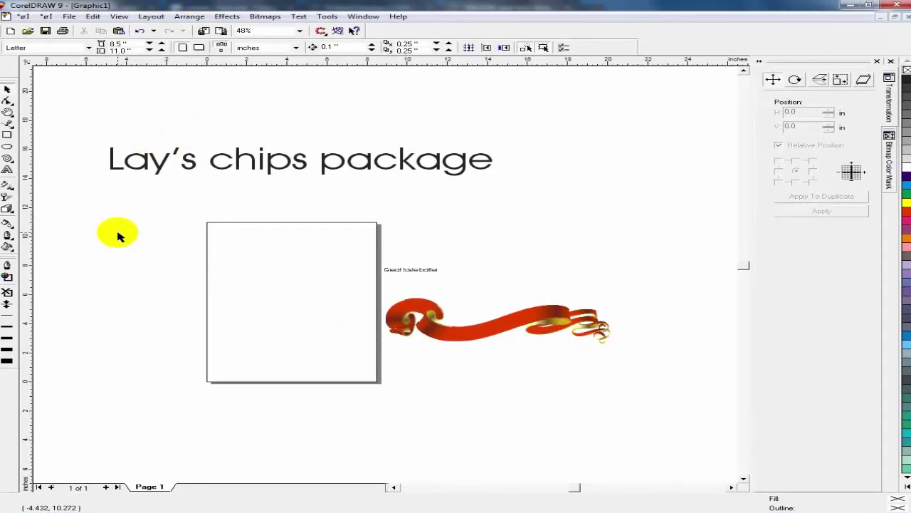
{"action": "key", "text": "ctrl+v"}
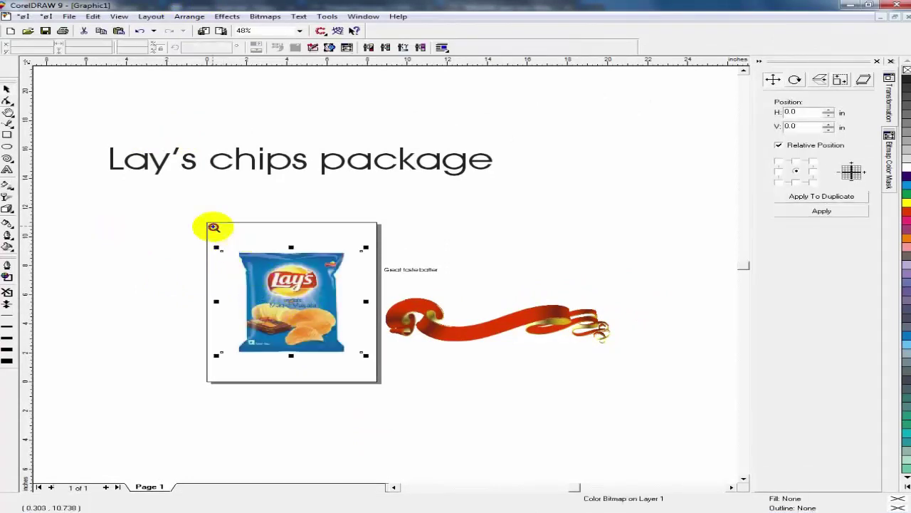
{"action": "left_click", "coordinate": [362, 360]}
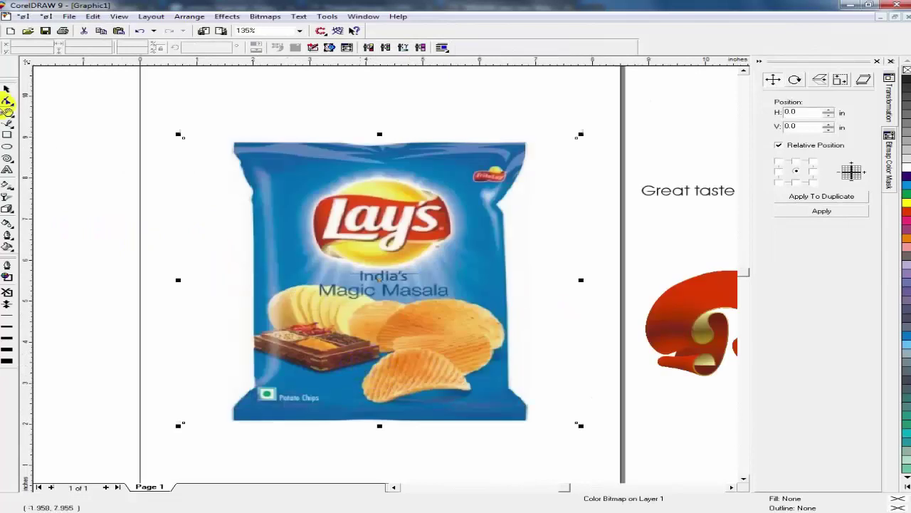
Convert the packet picture to a 350 dpi CMYK (32-bit) bitmap with transparent background, and move it about 0.4 inch right and 1.1 inches up.
{"action": "left_click", "coordinate": [8, 89]}
{"action": "key", "text": "alt+b"}
{"action": "key", "text": "c"}
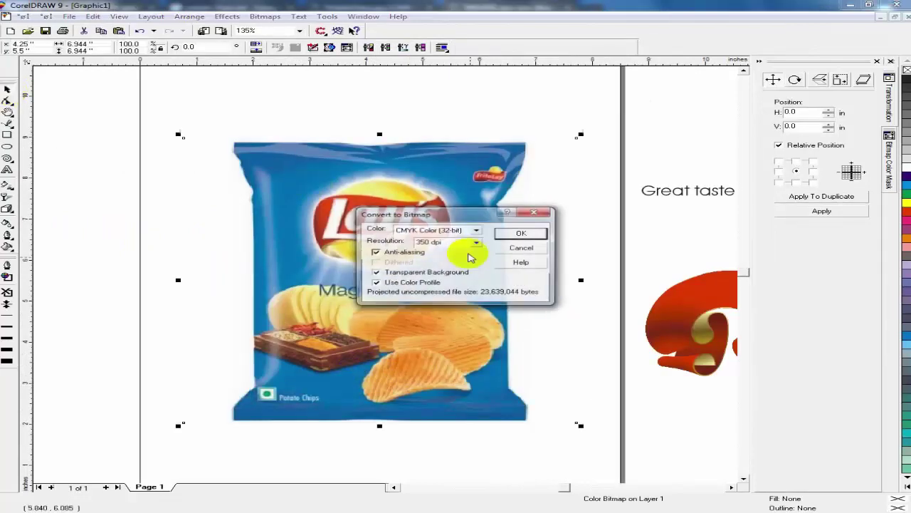
{"action": "left_click", "coordinate": [521, 233]}
{"action": "left_click", "coordinate": [503, 287]}
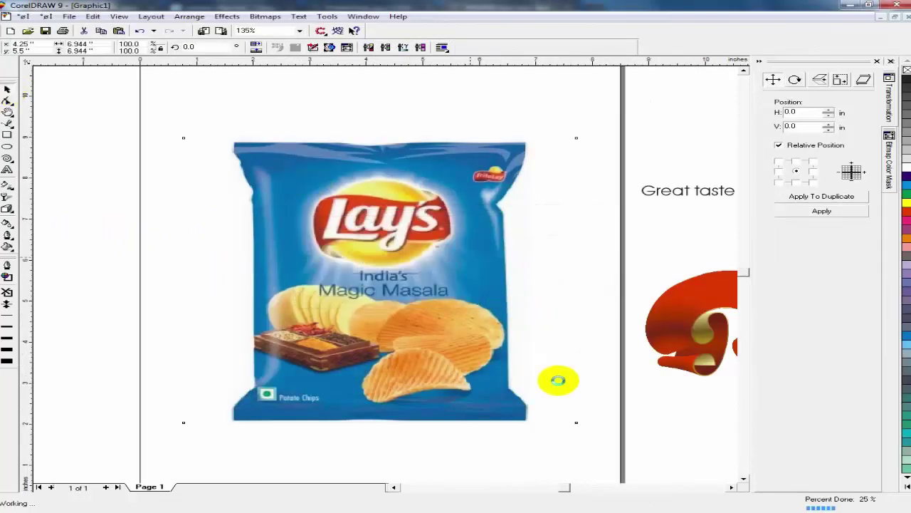
{"action": "left_click_drag", "start_coordinate": [389, 358], "coordinate": [416, 311]}
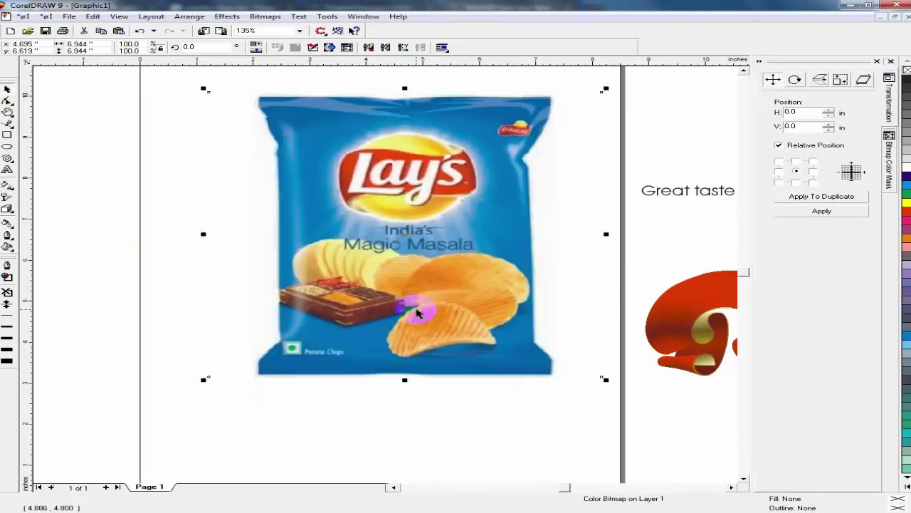
Undo the last move of the packet picture and lock the picture on the page.
{"action": "key", "text": "ctrl+z"}
{"action": "key", "text": "F3"}
{"action": "key", "text": "F2"}
{"action": "left_click_drag", "start_coordinate": [186, 224], "coordinate": [417, 401]}
{"action": "left_click", "coordinate": [418, 400]}
{"action": "key", "text": "F3"}
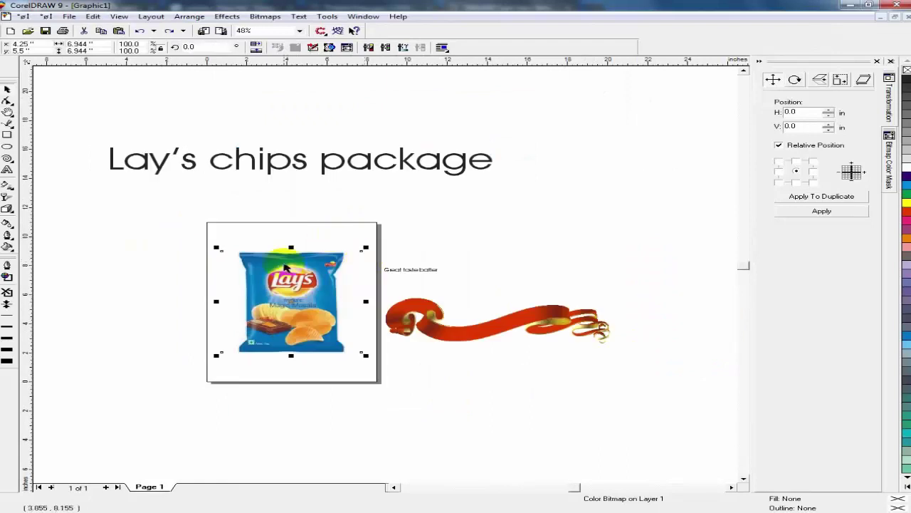
{"action": "right_click", "coordinate": [285, 271]}
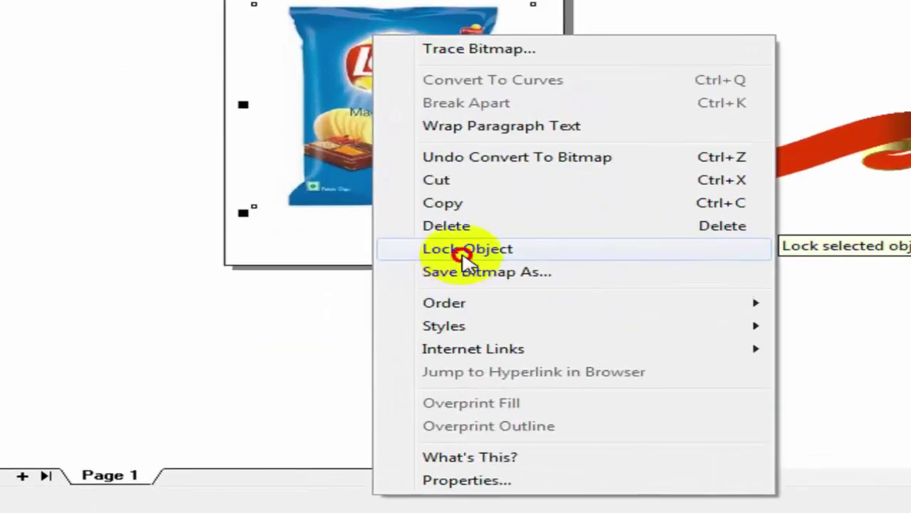
{"action": "left_click", "coordinate": [463, 255]}
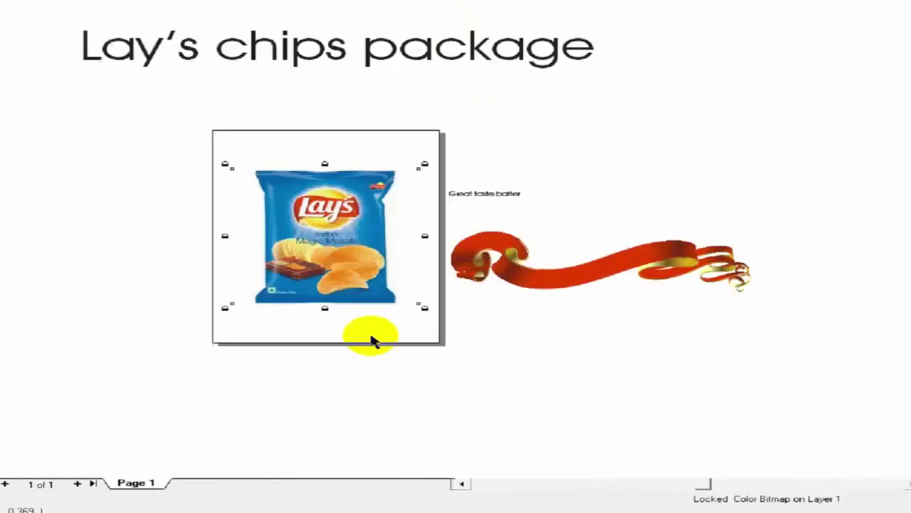
Draw a rectangle about 5.2 by 6.8 inches covering the locked packet picture from corner to corner.
{"action": "left_click_drag", "start_coordinate": [145, 209], "coordinate": [386, 391]}
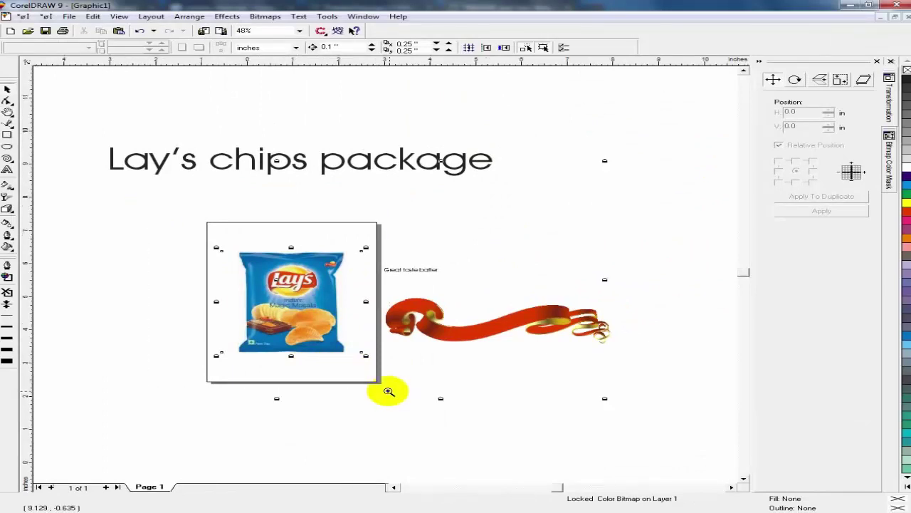
{"action": "left_click", "coordinate": [7, 135]}
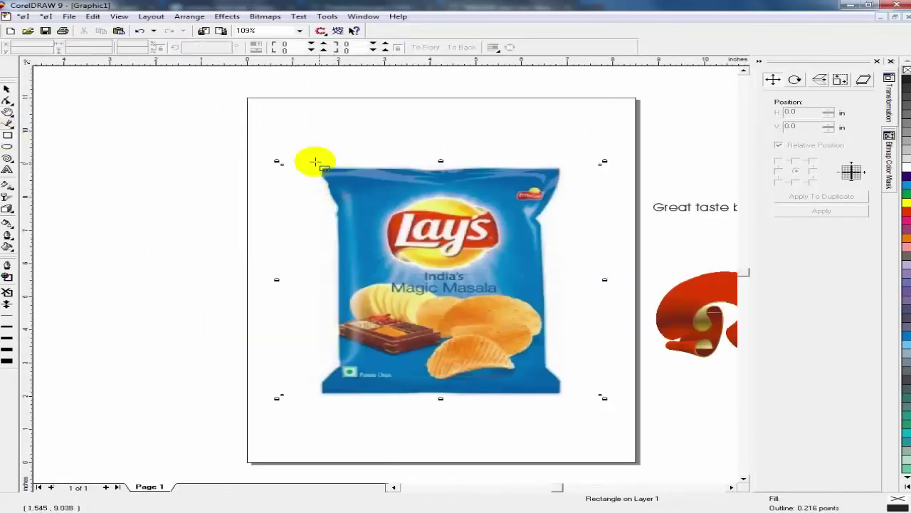
{"action": "left_click_drag", "start_coordinate": [322, 167], "coordinate": [561, 392]}
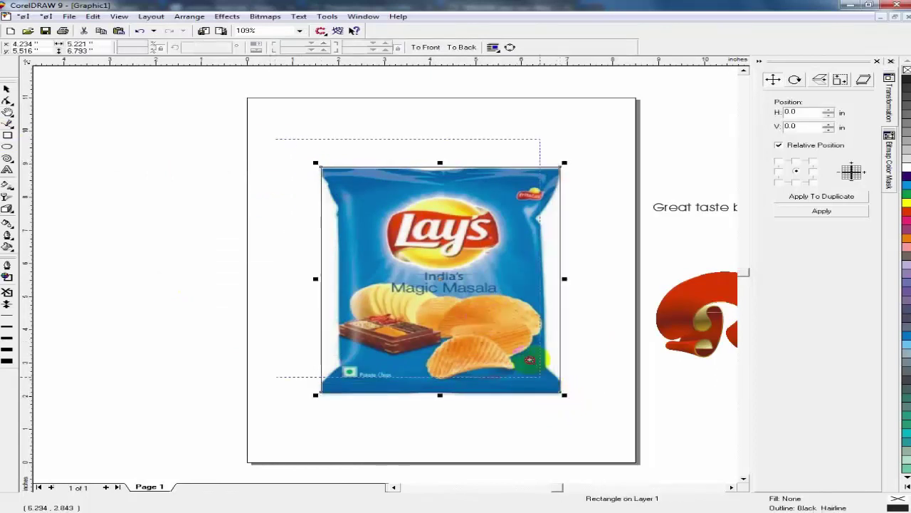
{"action": "left_click", "coordinate": [591, 435]}
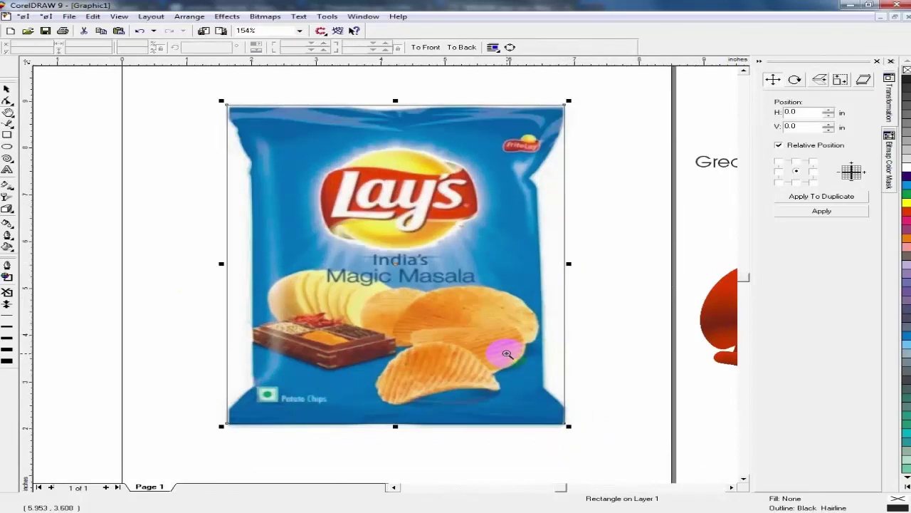
{"action": "key", "text": "Escape"}
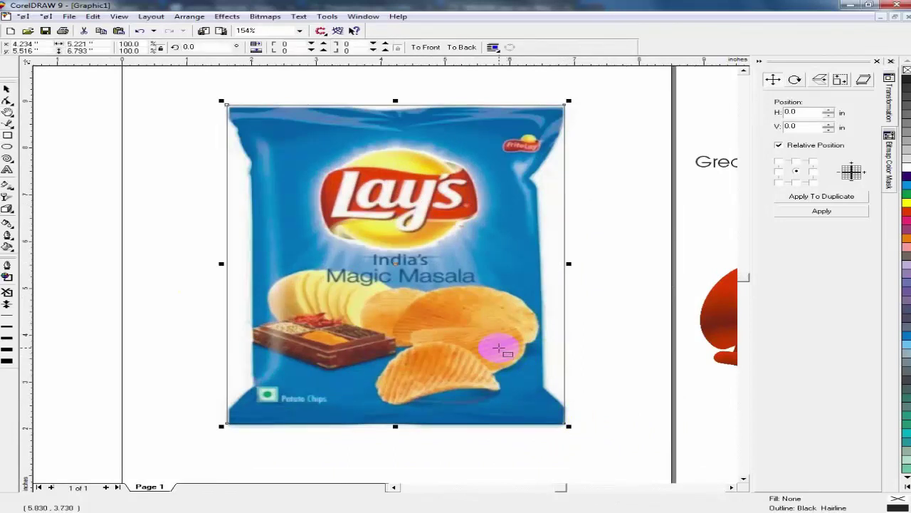
Convert the rectangle to curves, add a node in the middle of its top edge and bend that edge into a gentle wave.
{"action": "key", "text": "ctrl+q"}
{"action": "key", "text": "F10"}
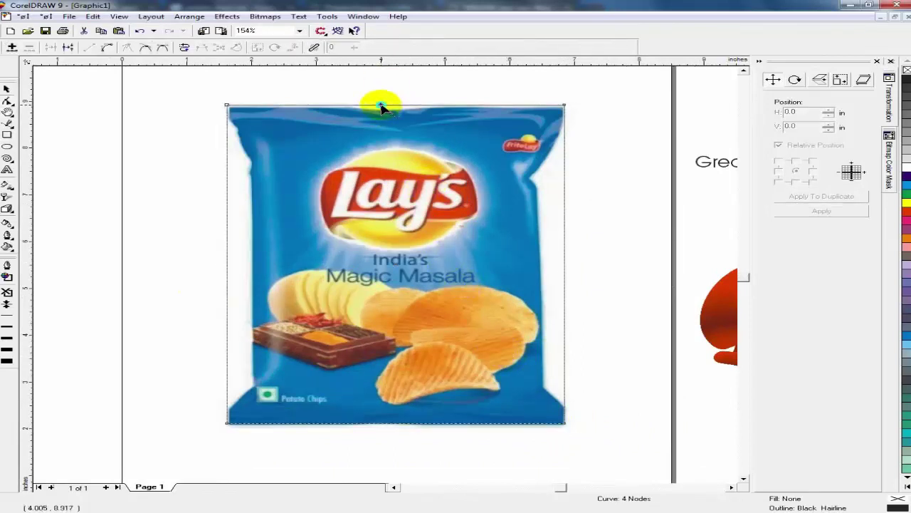
{"action": "right_click", "coordinate": [381, 106]}
{"action": "left_click", "coordinate": [413, 148]}
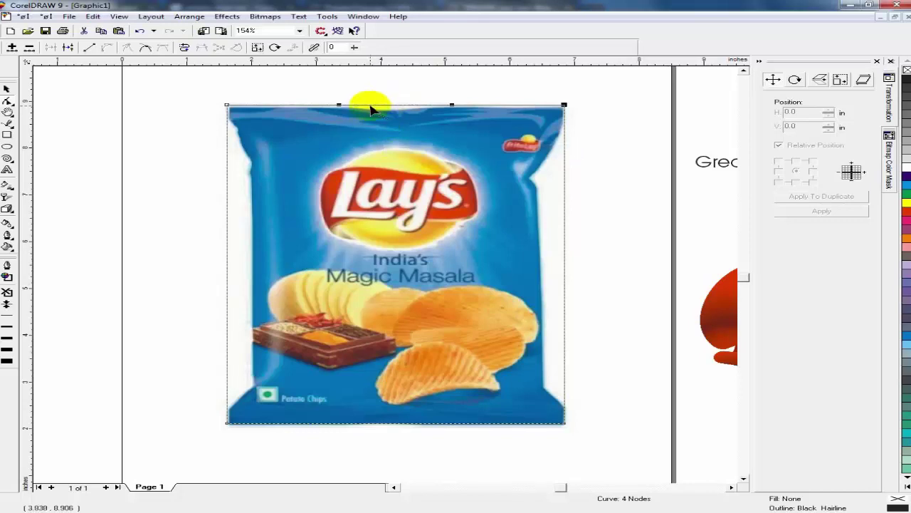
{"action": "right_click", "coordinate": [380, 106]}
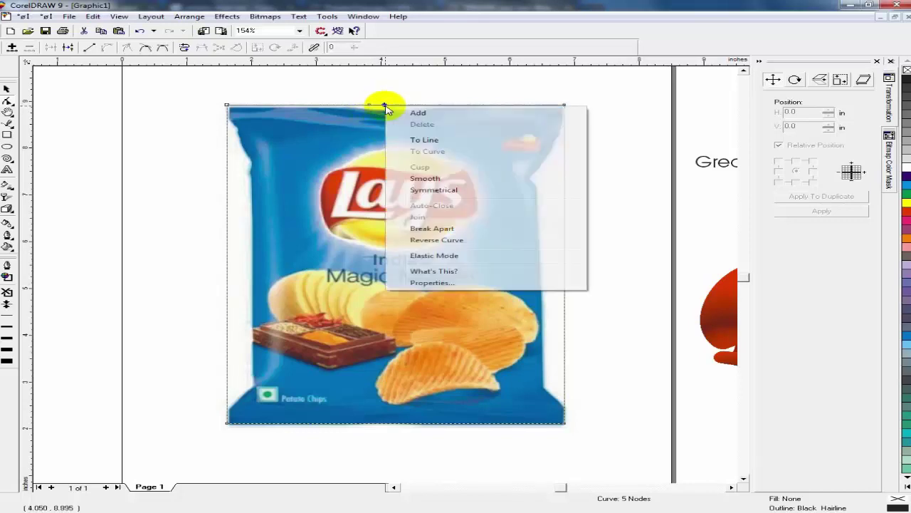
{"action": "left_click", "coordinate": [380, 106]}
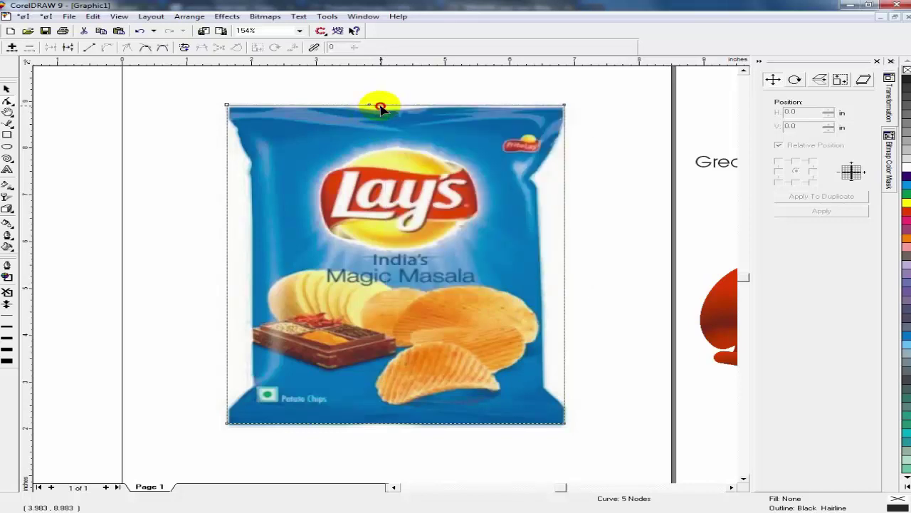
{"action": "left_click_drag", "start_coordinate": [380, 107], "coordinate": [370, 128]}
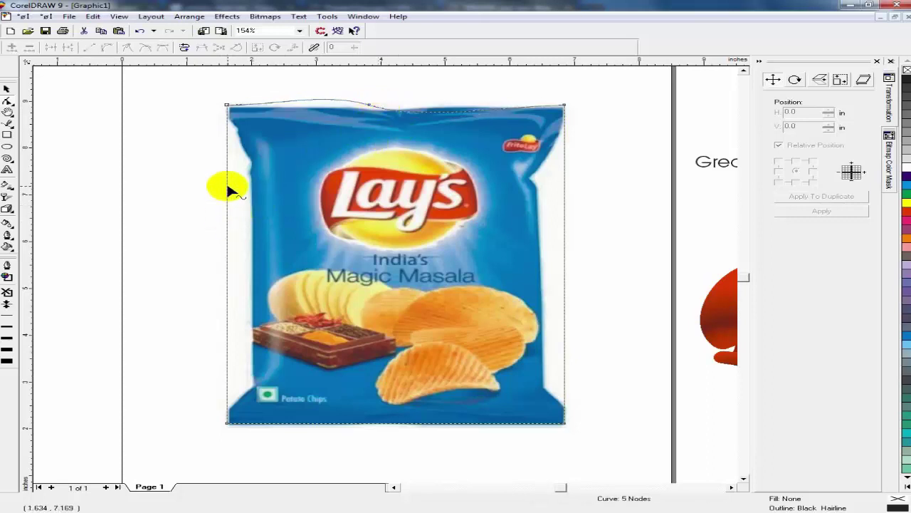
Add two nodes on the outline's left edge and bend the segment above them inward as a curve.
{"action": "double_click", "coordinate": [226, 319]}
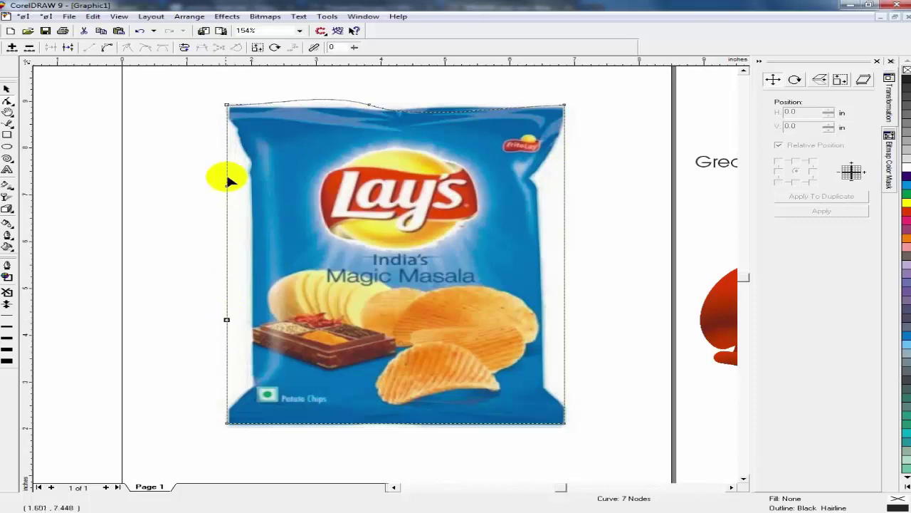
{"action": "right_click", "coordinate": [226, 166]}
{"action": "left_click", "coordinate": [258, 204]}
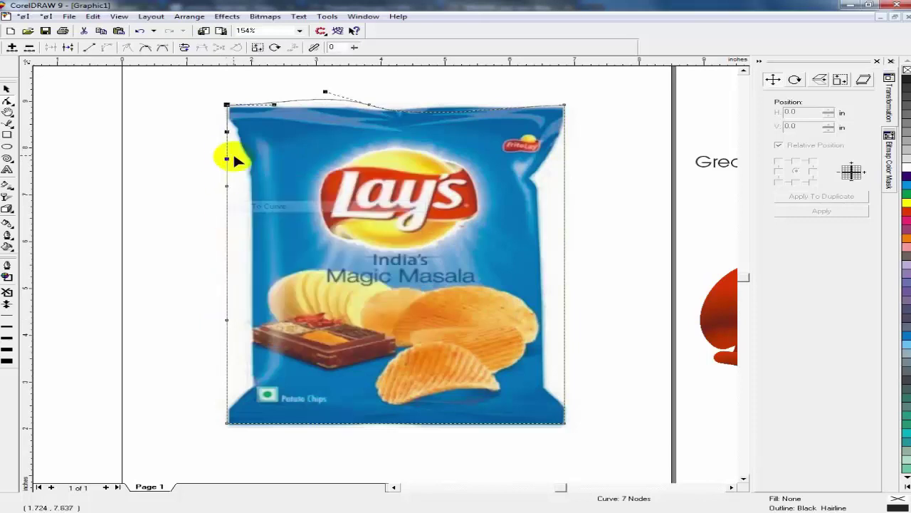
{"action": "mouse_move", "coordinate": [227, 166]}
{"action": "left_mouse_down"}
{"action": "mouse_move", "coordinate": [241, 172]}
{"action": "mouse_move", "coordinate": [237, 161]}
{"action": "left_mouse_up"}
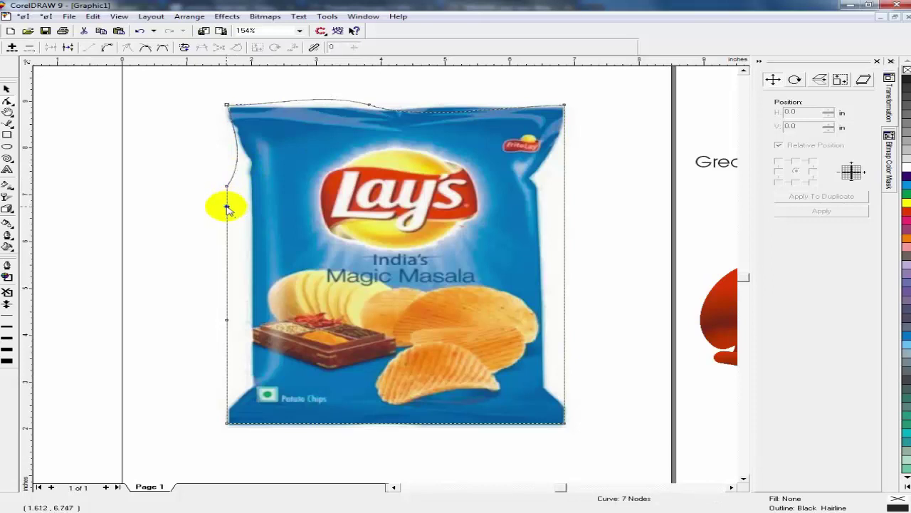
Curve the rest of the left edge inward and delete the two added nodes, leaving one smooth curve along the packet's side.
{"action": "right_click", "coordinate": [227, 207]}
{"action": "left_click", "coordinate": [256, 250]}
{"action": "mouse_move", "coordinate": [228, 245]}
{"action": "left_mouse_down"}
{"action": "mouse_move", "coordinate": [252, 254]}
{"action": "mouse_move", "coordinate": [240, 248]}
{"action": "left_mouse_up"}
{"action": "left_click_drag", "start_coordinate": [194, 165], "coordinate": [236, 214]}
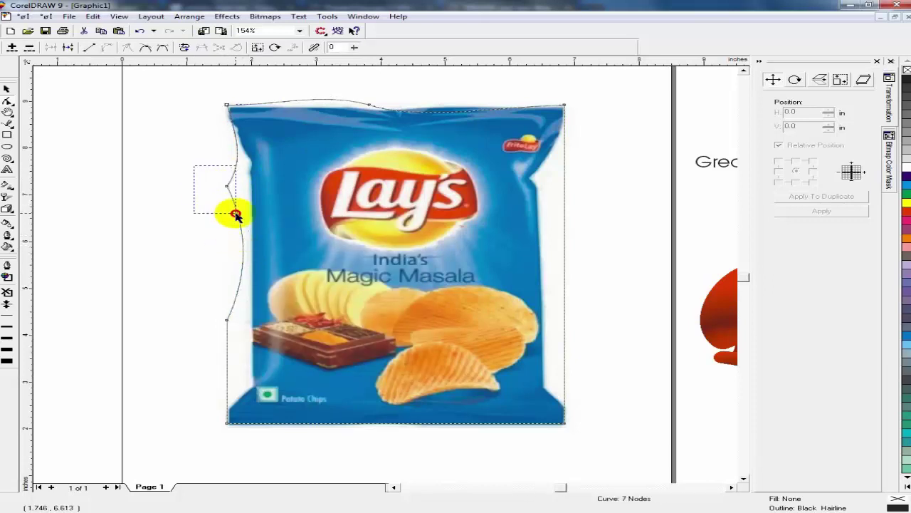
{"action": "key", "text": "Delete"}
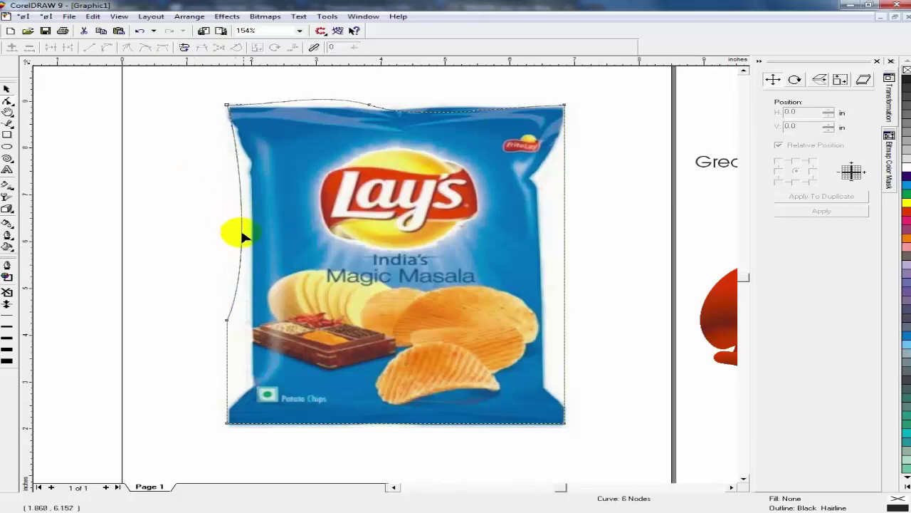
{"action": "left_click", "coordinate": [225, 345]}
{"action": "left_click_drag", "start_coordinate": [223, 321], "coordinate": [245, 349]}
{"action": "key", "text": "Delete"}
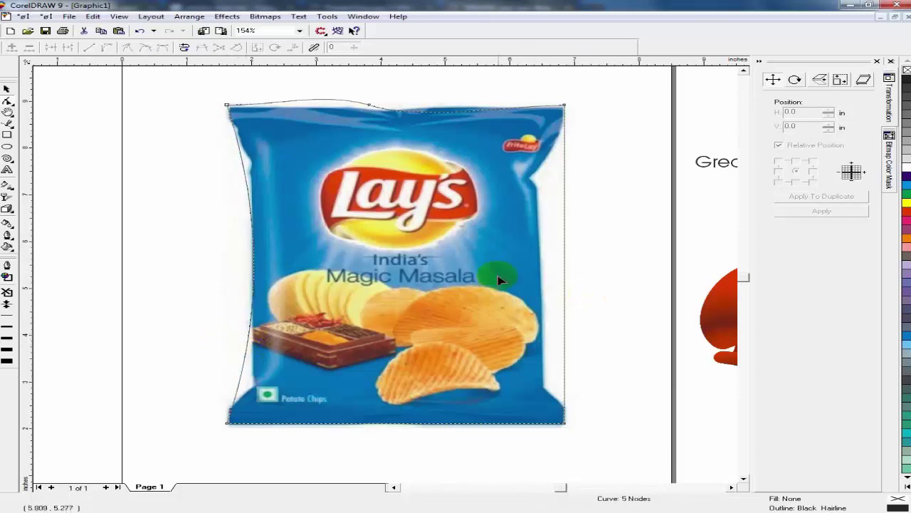
Convert the outline's right edge to a curve and bend it inward to follow the packet's side.
{"action": "right_click", "coordinate": [564, 248]}
{"action": "left_click", "coordinate": [590, 291]}
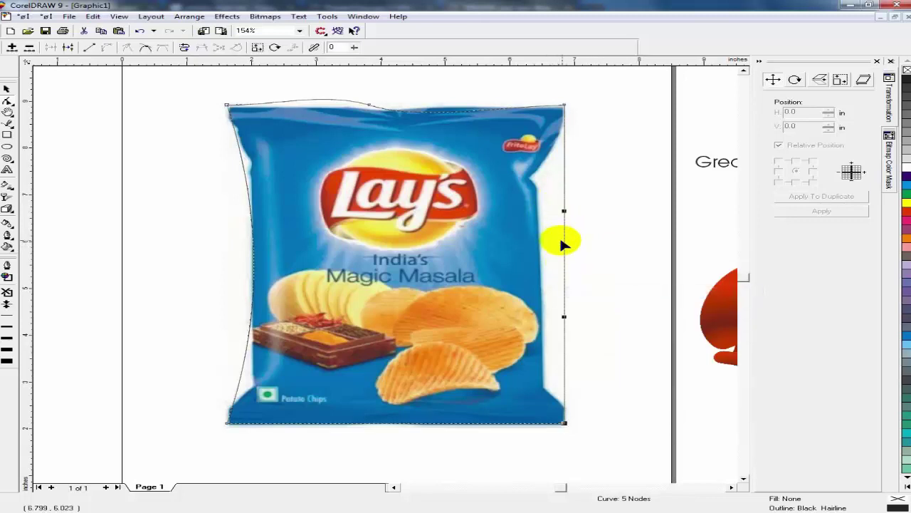
{"action": "left_click_drag", "start_coordinate": [564, 248], "coordinate": [539, 245]}
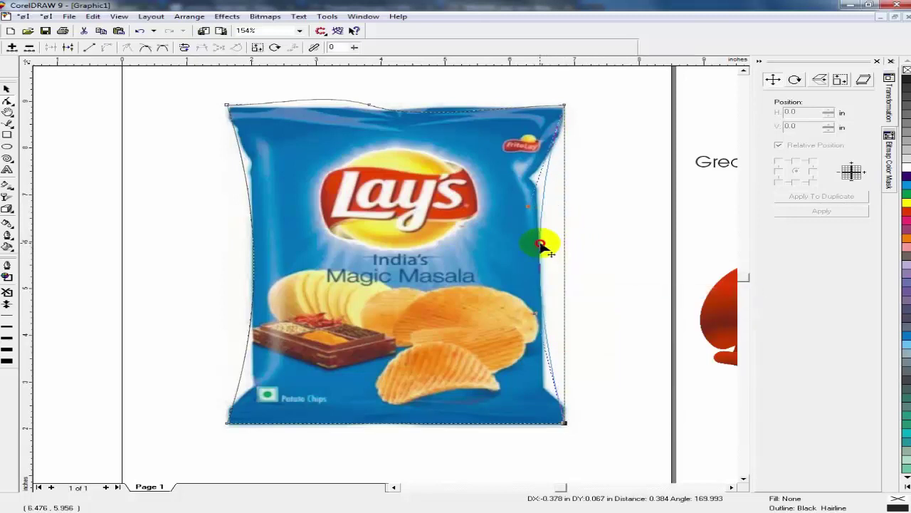
{"action": "left_click", "coordinate": [6, 90]}
Move the packet outline about 5.7 inches left so it stands beside the packet picture.
{"action": "left_click_drag", "start_coordinate": [245, 174], "coordinate": [98, 168]}
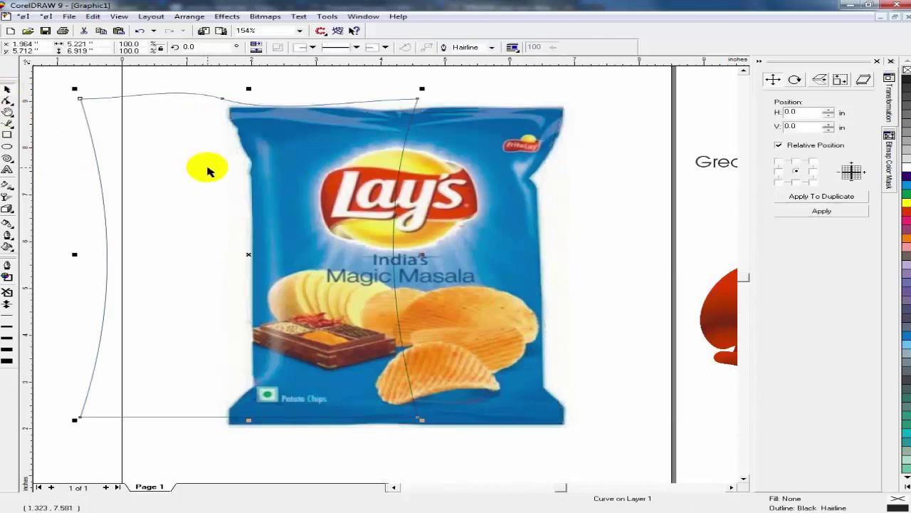
{"action": "key", "text": "ctrl+z"}
{"action": "key", "text": "F3"}
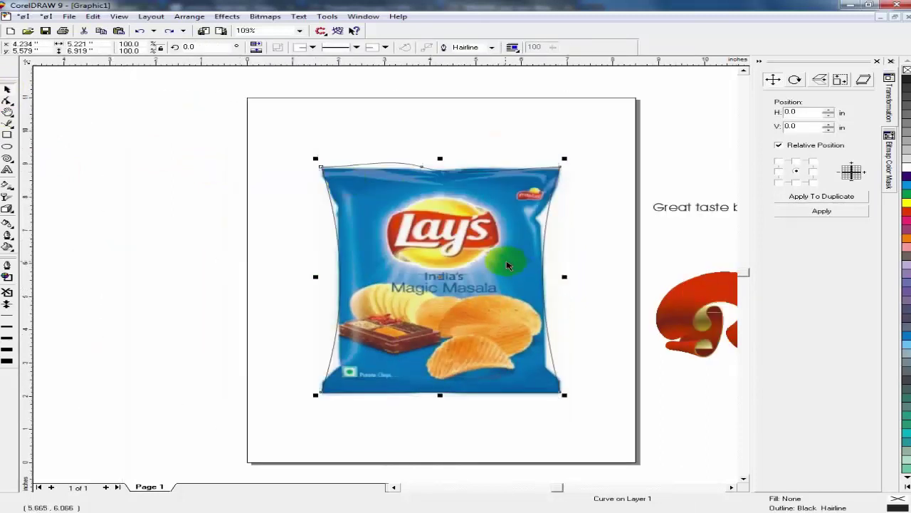
{"action": "left_click_drag", "start_coordinate": [333, 243], "coordinate": [161, 217]}
{"action": "key", "text": "F3"}
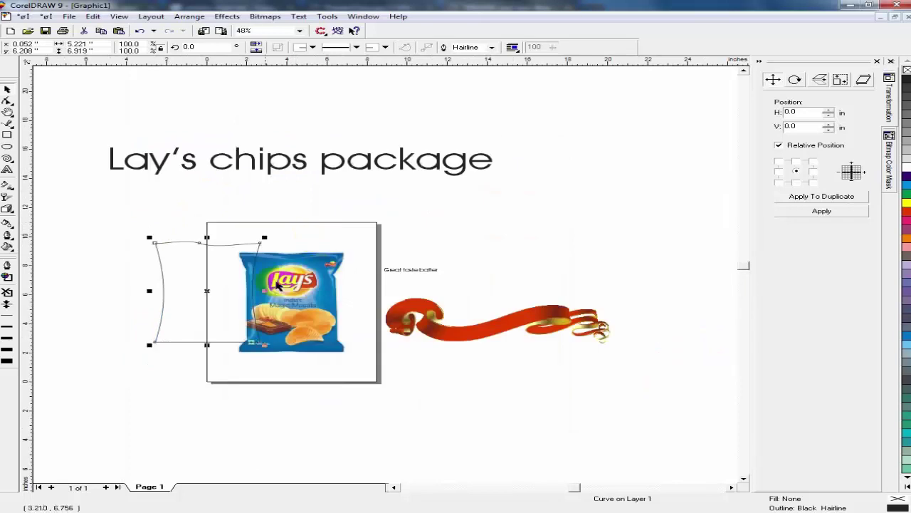
{"action": "left_click_drag", "start_coordinate": [197, 299], "coordinate": [180, 305]}
{"action": "key", "text": "F2"}
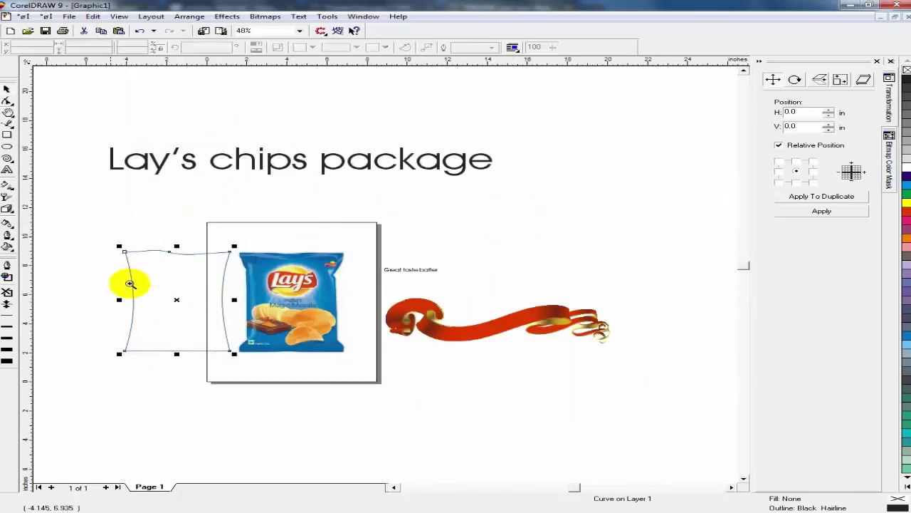
{"action": "left_click_drag", "start_coordinate": [89, 228], "coordinate": [349, 371]}
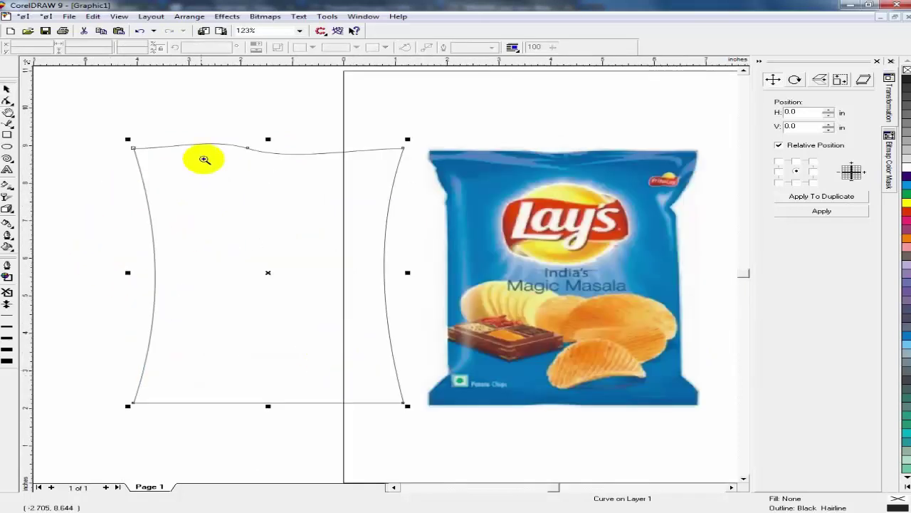
Fill the packet outline with a uniform CMYK blue of C 100, M 30, Y 0, K 0.
{"action": "left_click", "coordinate": [7, 89]}
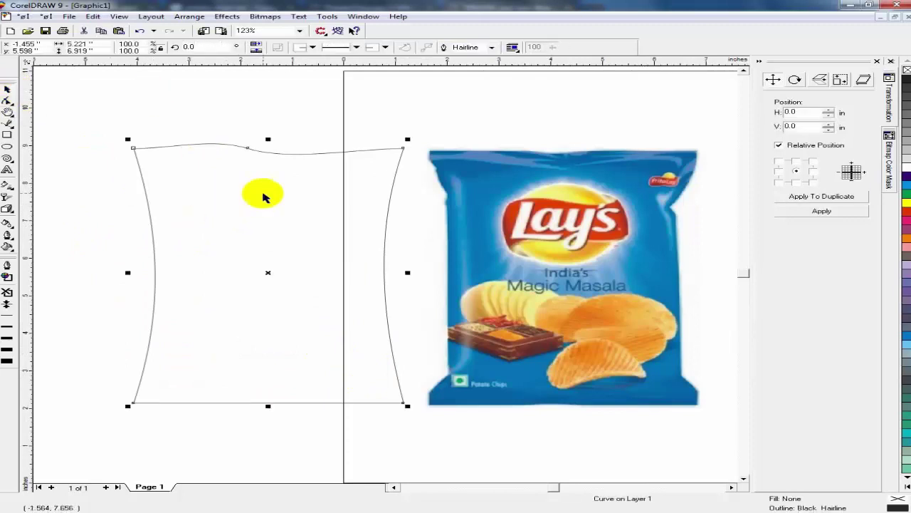
{"action": "left_click", "coordinate": [906, 184]}
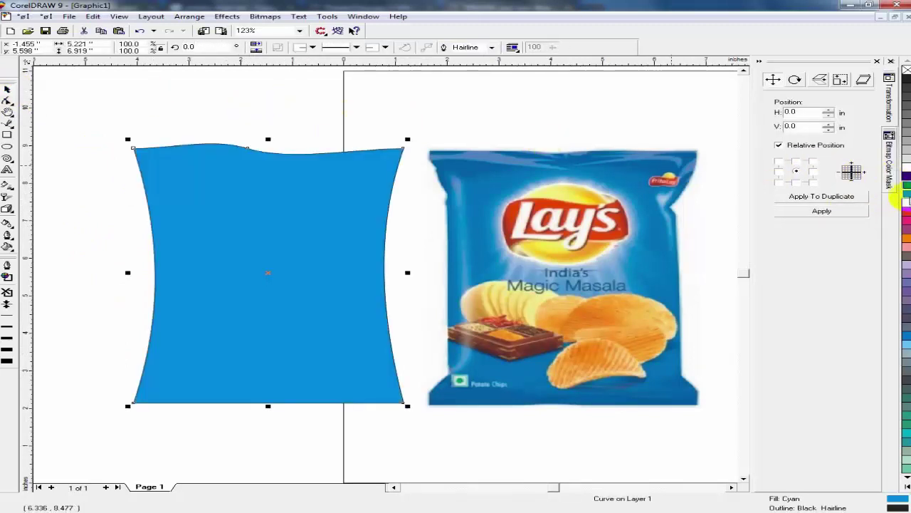
{"action": "key", "text": "F11"}
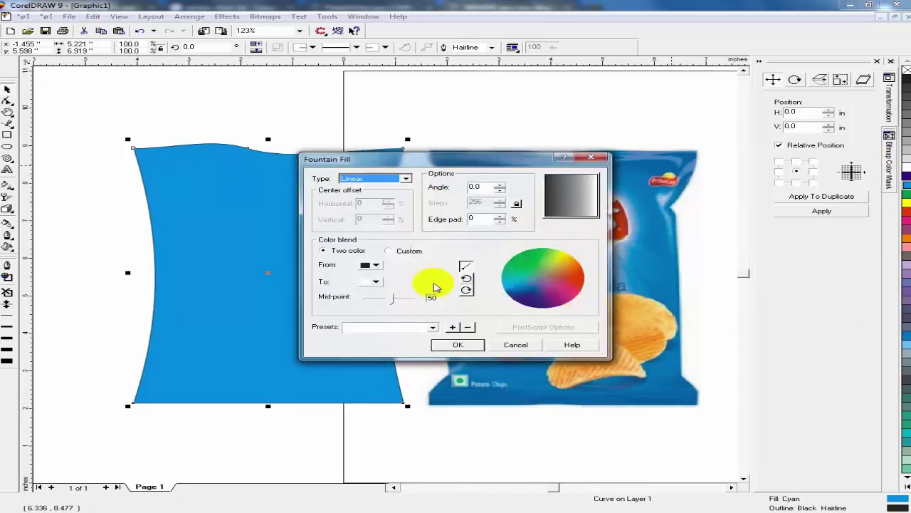
{"action": "left_click", "coordinate": [519, 346]}
{"action": "key", "text": "shift+F11"}
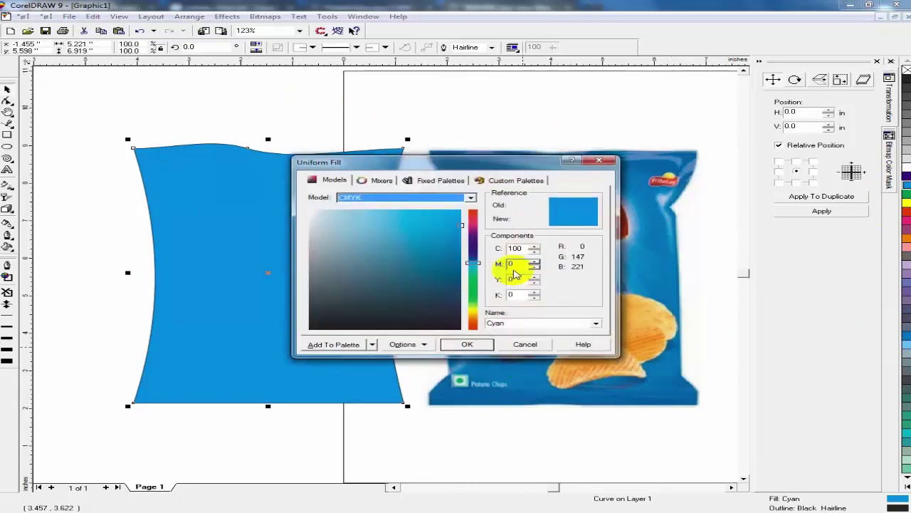
{"action": "left_click", "coordinate": [507, 264]}
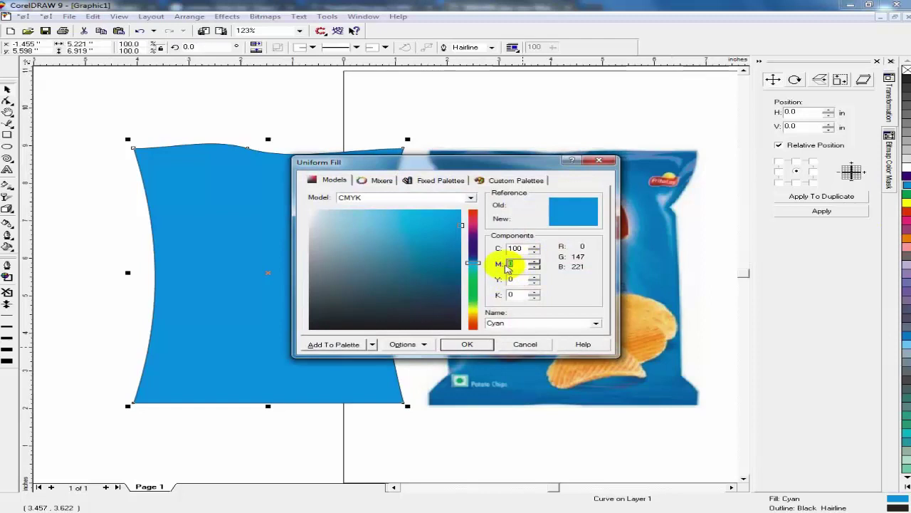
{"action": "type", "text": "30"}
{"action": "key", "text": "Return"}
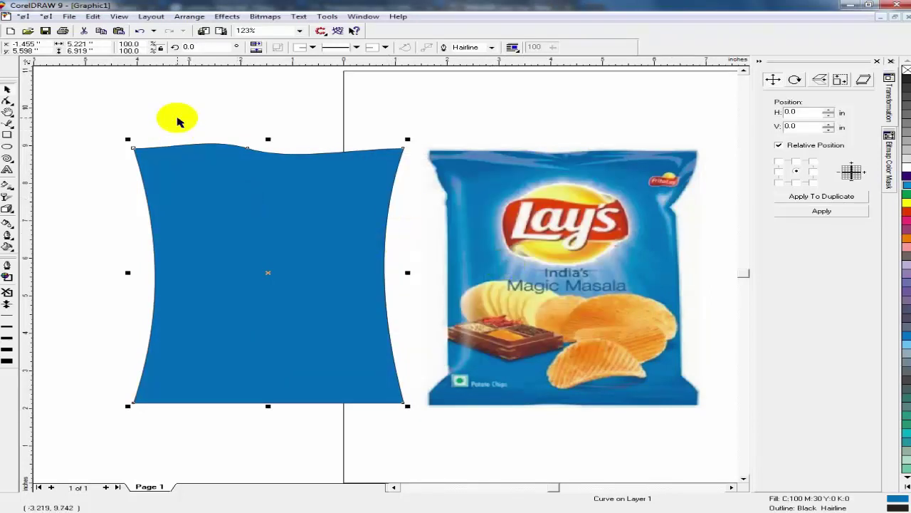
Remove the outline from the blue packet shape.
{"action": "left_click", "coordinate": [179, 123]}
{"action": "left_click", "coordinate": [227, 186]}
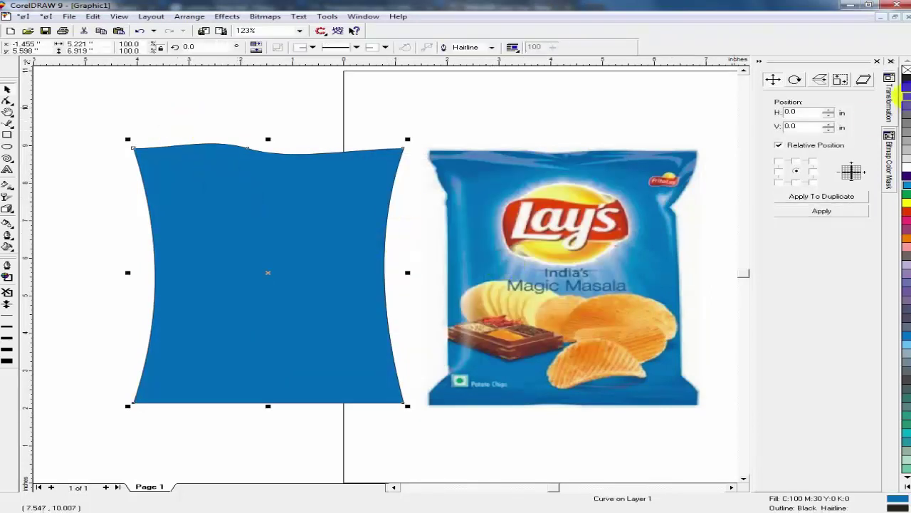
{"action": "right_click", "coordinate": [906, 69]}
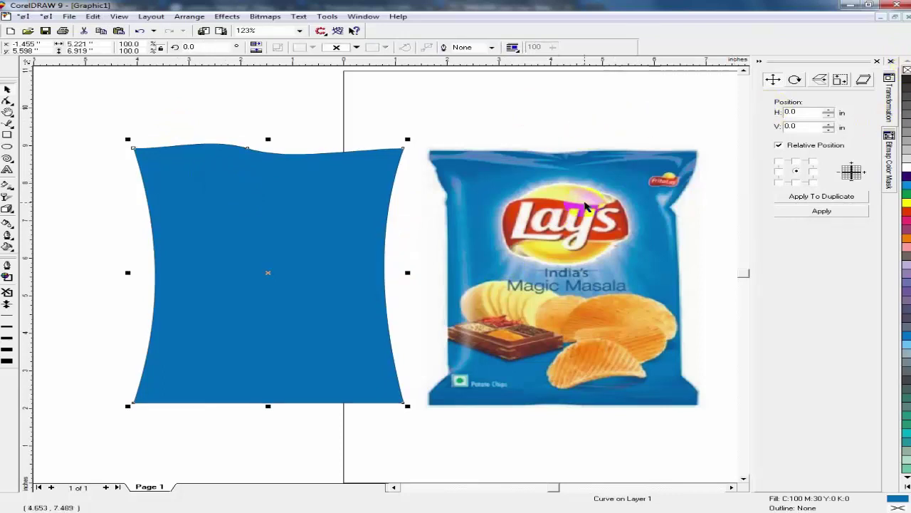
Trace the light fold highlight along the left half of the packet picture's top edge as a closed Bezier shape.
{"action": "left_click", "coordinate": [348, 114]}
{"action": "left_click_drag", "start_coordinate": [348, 114], "coordinate": [705, 224]}
{"action": "left_click", "coordinate": [8, 124]}
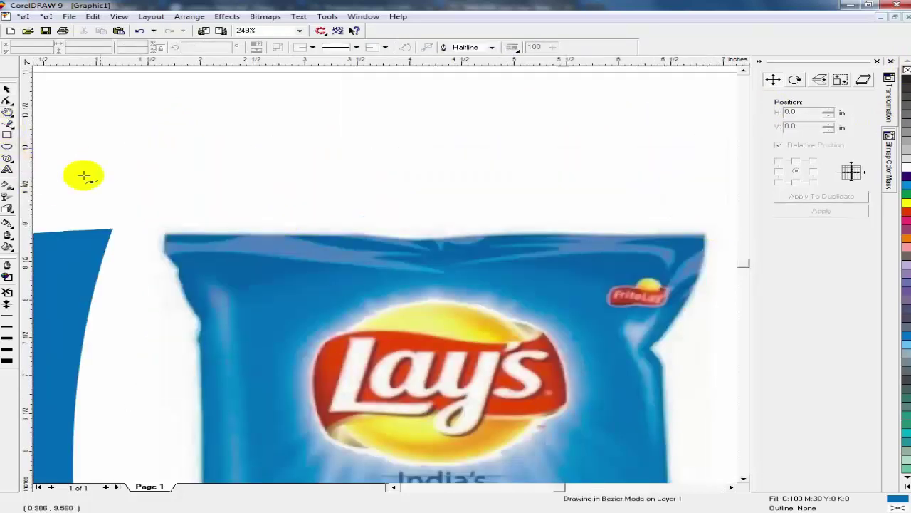
{"action": "left_click", "coordinate": [152, 240]}
{"action": "left_click", "coordinate": [178, 240]}
{"action": "left_click_drag", "start_coordinate": [210, 242], "coordinate": [231, 237]}
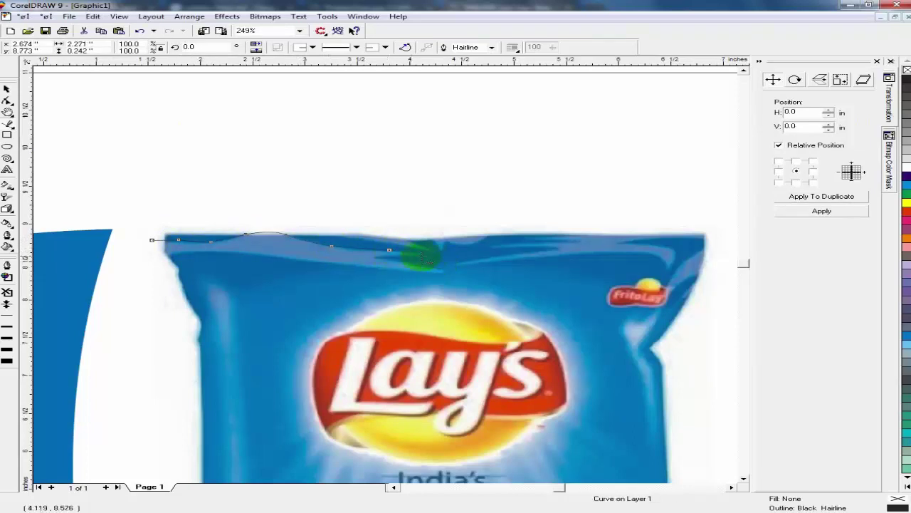
{"action": "left_click_drag", "start_coordinate": [422, 255], "coordinate": [389, 258]}
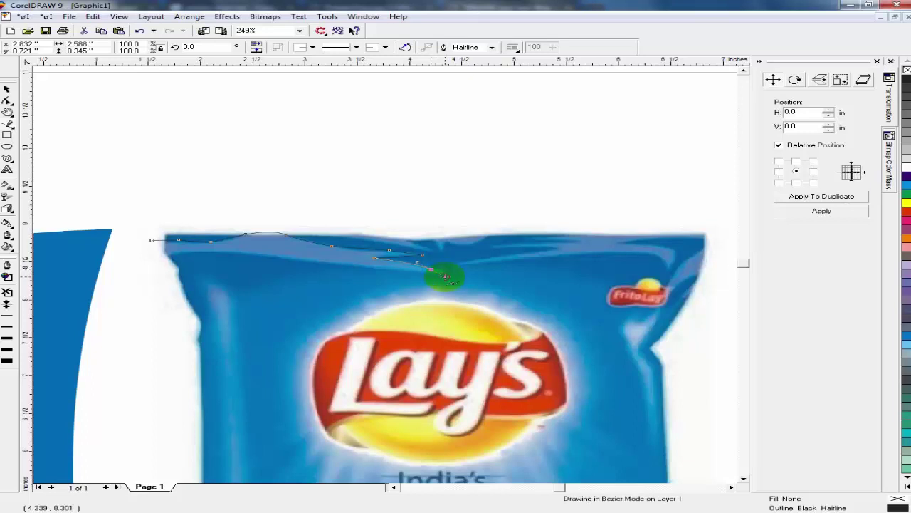
{"action": "left_click", "coordinate": [445, 276]}
{"action": "left_click", "coordinate": [272, 257]}
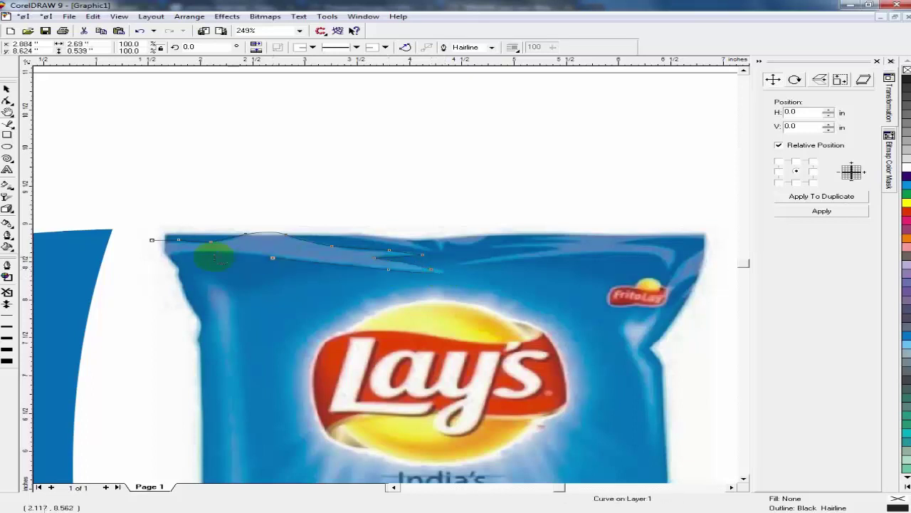
{"action": "left_click_drag", "start_coordinate": [178, 251], "coordinate": [161, 250]}
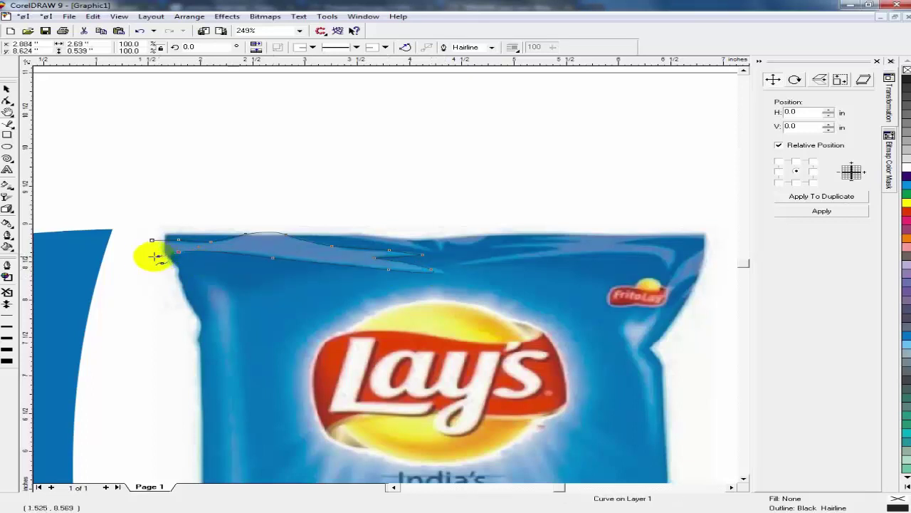
{"action": "left_click", "coordinate": [146, 256]}
{"action": "left_click", "coordinate": [150, 240]}
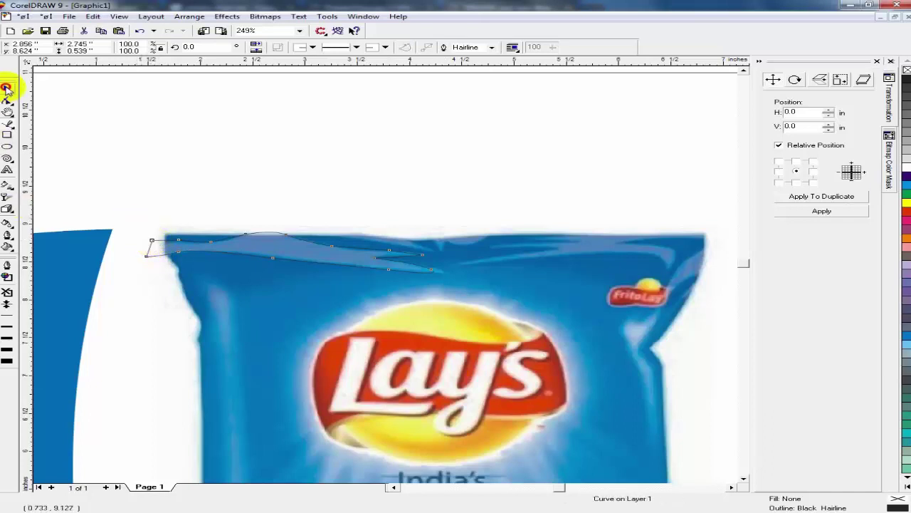
Move the traced highlight about 5.8 inches left onto the upper left corner of the blue packet shape.
{"action": "left_click", "coordinate": [6, 87]}
{"action": "key", "text": "F3"}
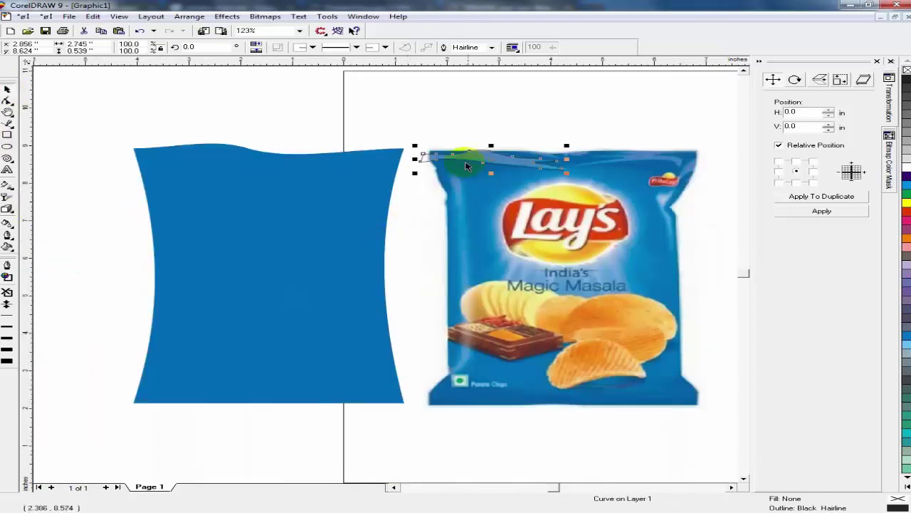
{"action": "left_click_drag", "start_coordinate": [502, 161], "coordinate": [266, 170]}
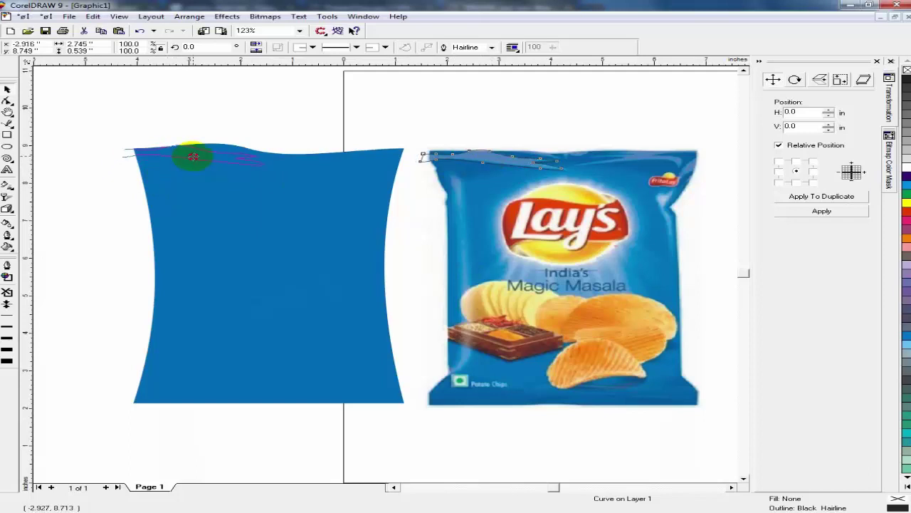
{"action": "left_click_drag", "start_coordinate": [193, 156], "coordinate": [192, 155]}
Try grey fills on the highlight shape and settle on 10% Black.
{"action": "key", "text": "F2"}
{"action": "left_click_drag", "start_coordinate": [76, 114], "coordinate": [299, 203]}
{"action": "left_click", "coordinate": [7, 90]}
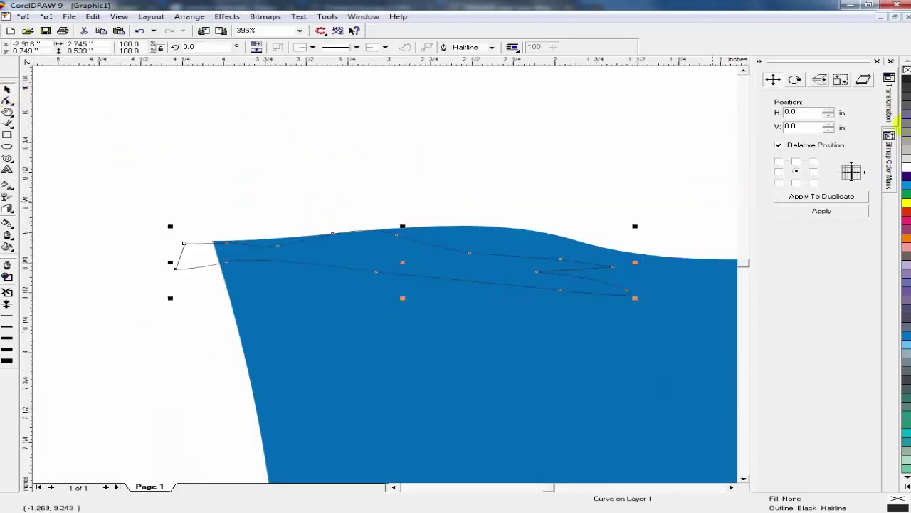
{"action": "left_click", "coordinate": [908, 151]}
{"action": "left_click", "coordinate": [907, 163]}
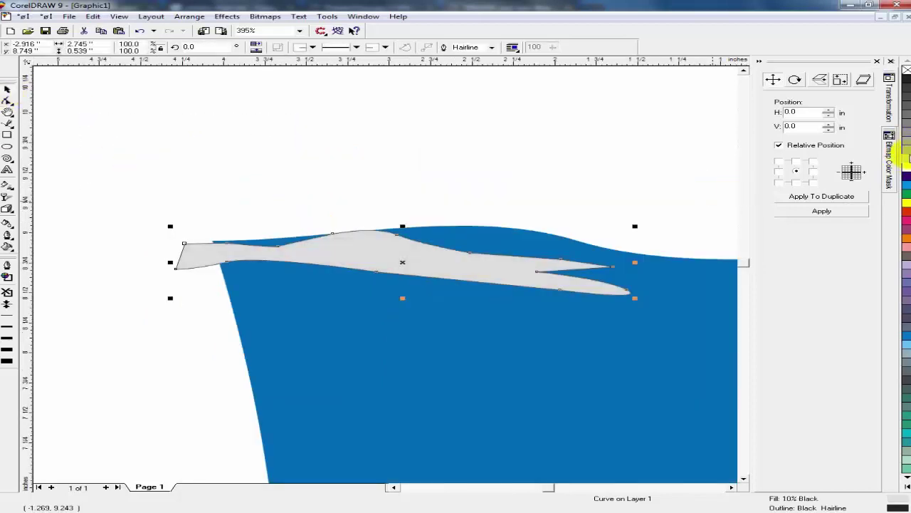
{"action": "left_click", "coordinate": [908, 144]}
{"action": "left_click", "coordinate": [907, 138]}
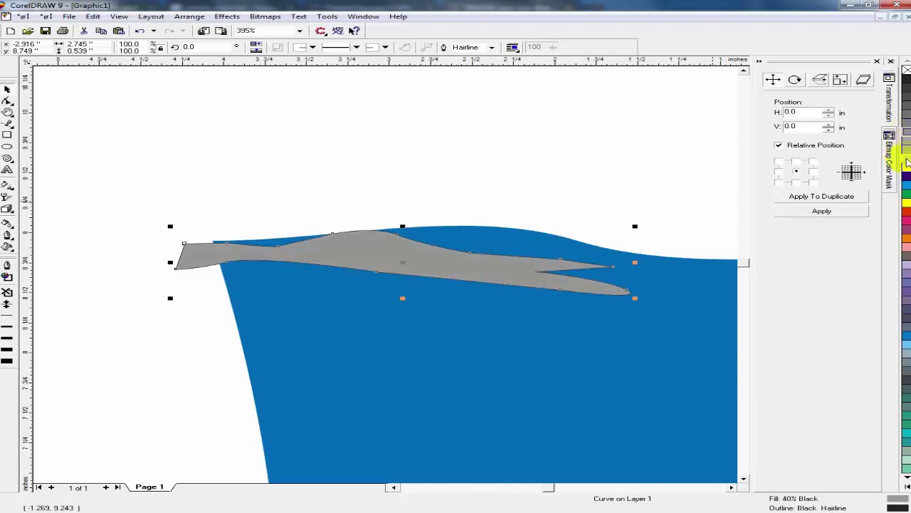
{"action": "left_click", "coordinate": [908, 162]}
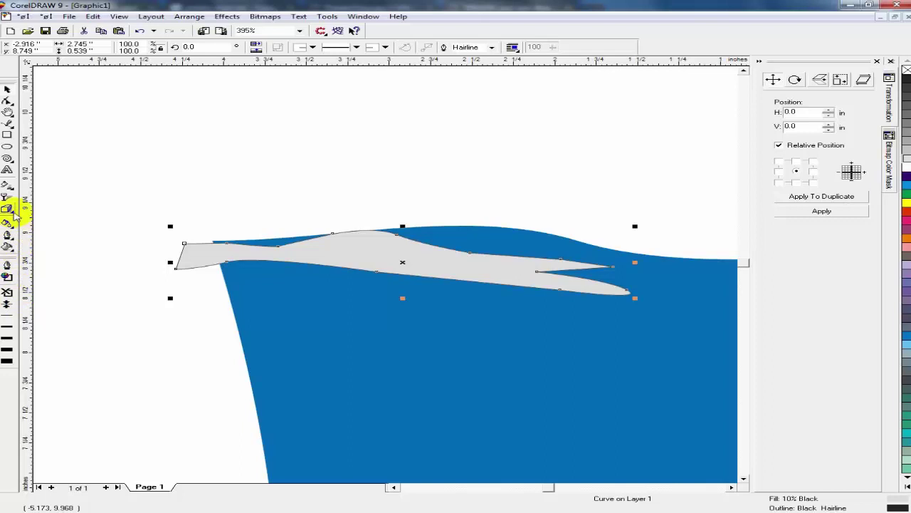
Apply a uniform transparency of 50 to the highlight shape and remove its outline.
{"action": "left_click", "coordinate": [9, 198]}
{"action": "right_click", "coordinate": [308, 251]}
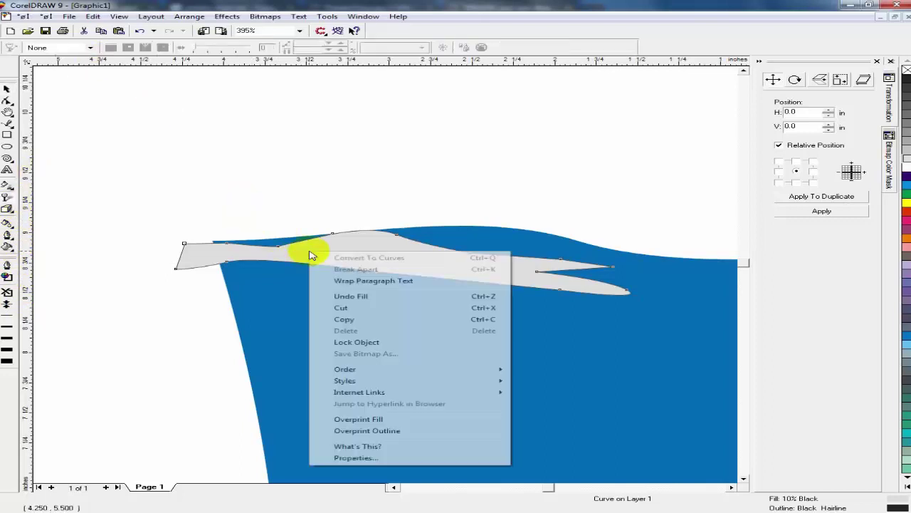
{"action": "left_click", "coordinate": [57, 48]}
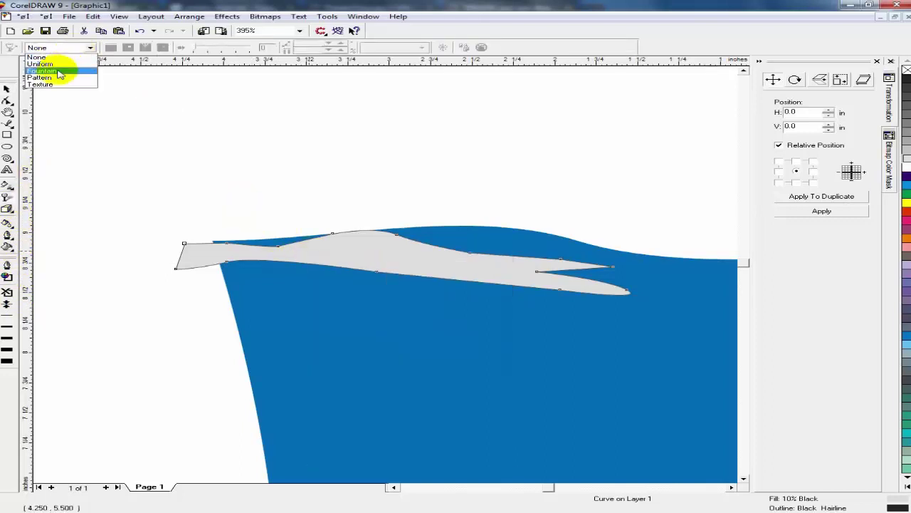
{"action": "left_click", "coordinate": [42, 64]}
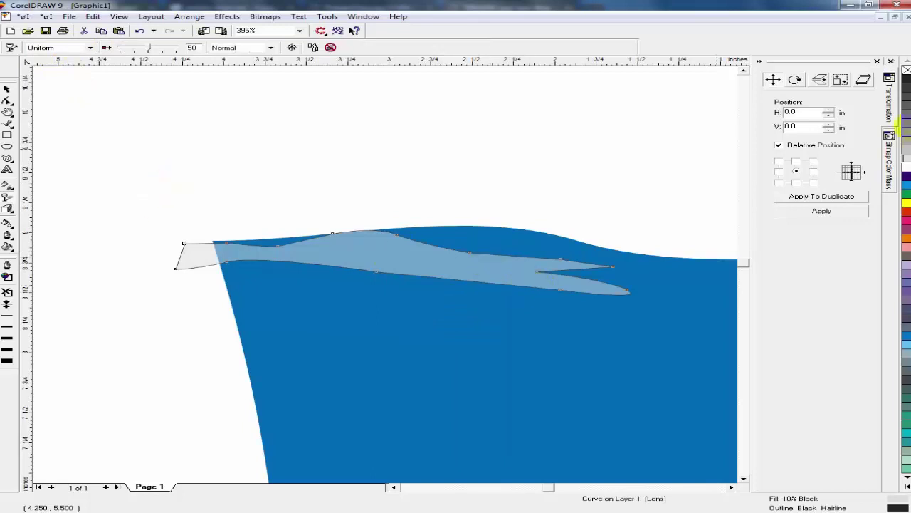
{"action": "right_click", "coordinate": [907, 70]}
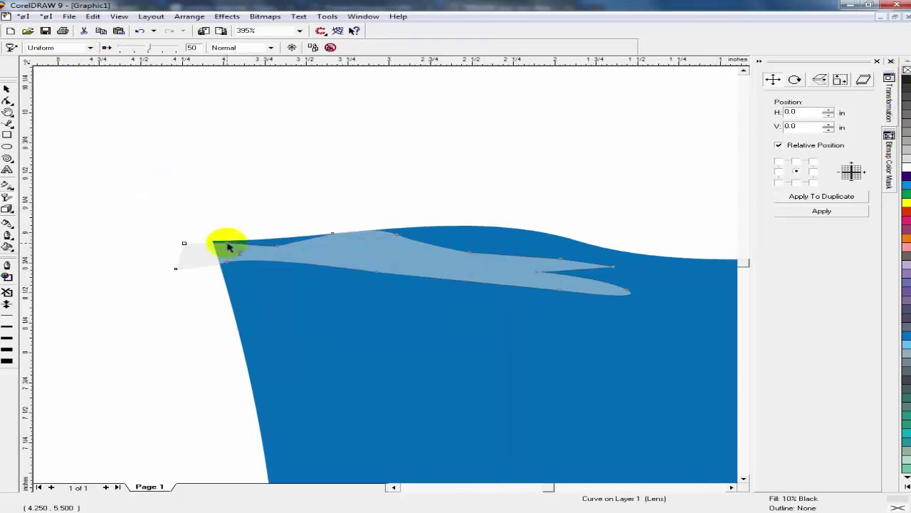
Place a mirrored copy of the highlight on the packet's upper right corner and another copy above the packet.
{"action": "key", "text": "F4"}
{"action": "key", "text": "F2"}
{"action": "left_click_drag", "start_coordinate": [97, 116], "coordinate": [445, 208]}
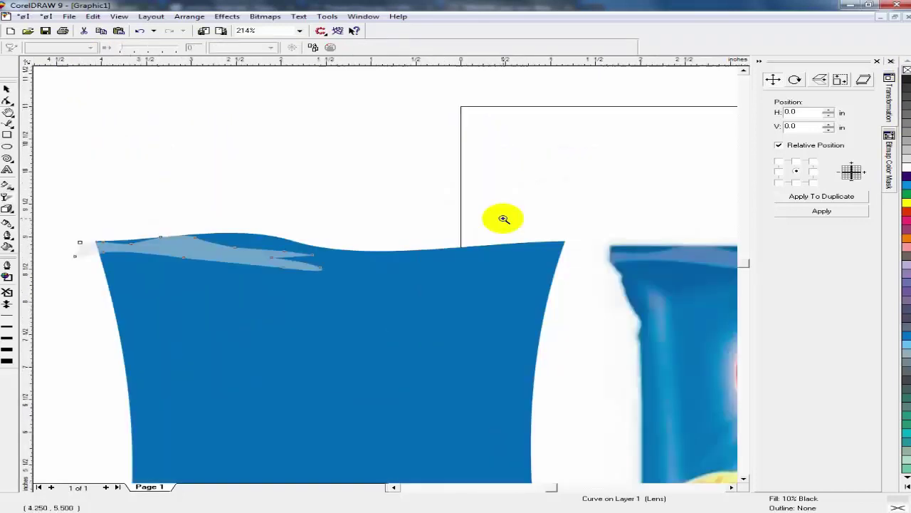
{"action": "left_click", "coordinate": [6, 89]}
{"action": "left_click", "coordinate": [116, 279]}
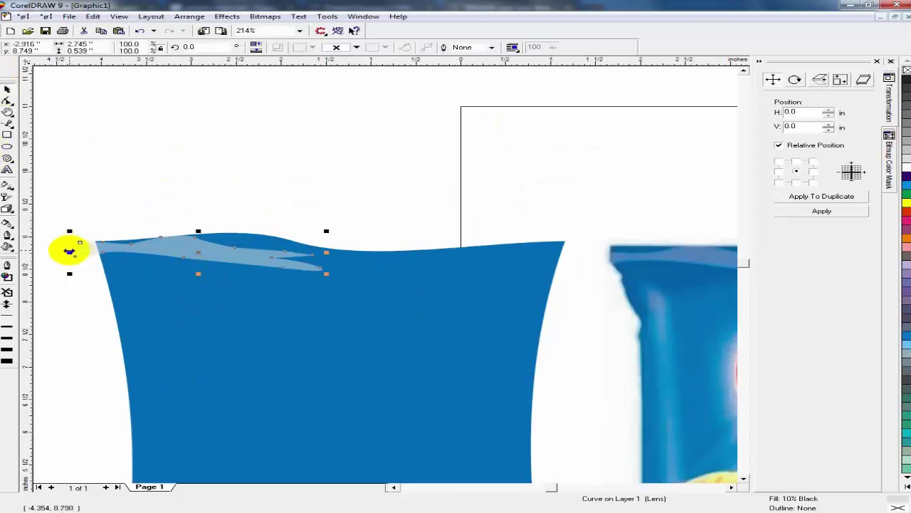
{"action": "left_click_drag", "start_coordinate": [71, 249], "coordinate": [403, 202]}
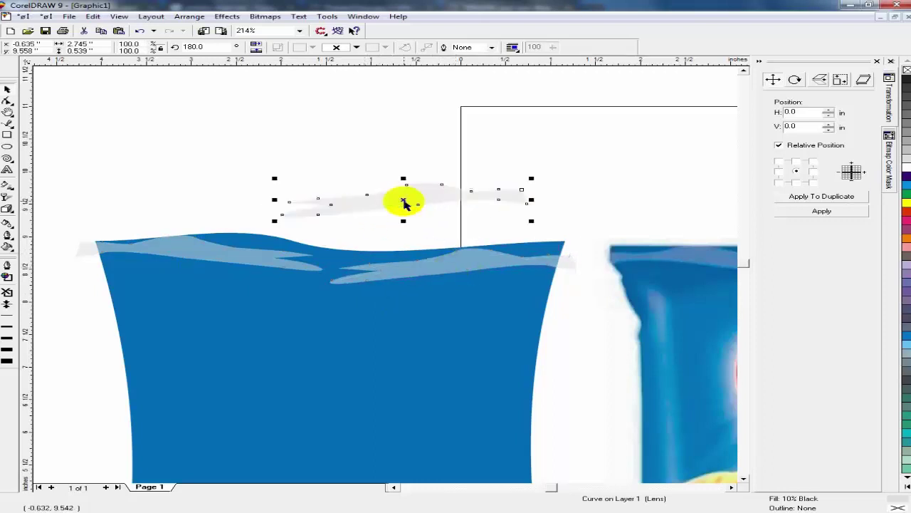
Reset the spare highlight's rotation to 0, turn it 90 degrees, mirror it, and place its tips over the middle of the packet's top edge.
{"action": "double_click", "coordinate": [198, 46]}
{"action": "type", "text": "0"}
{"action": "key", "text": "Return"}
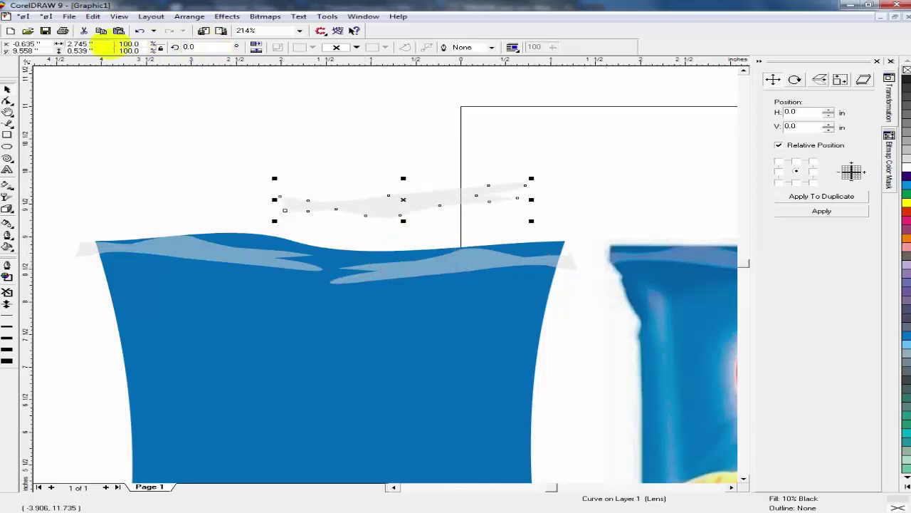
{"action": "double_click", "coordinate": [199, 47]}
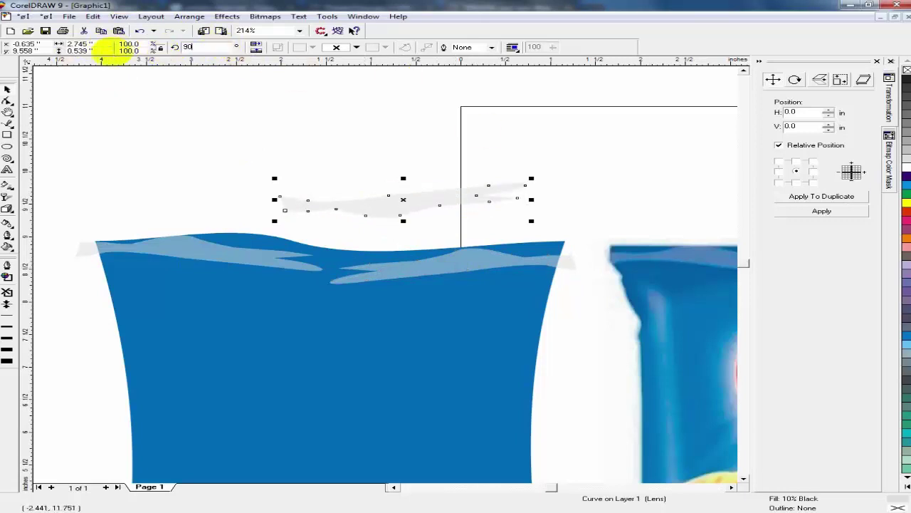
{"action": "type", "text": "90"}
{"action": "key", "text": "Return"}
{"action": "left_click", "coordinate": [256, 47]}
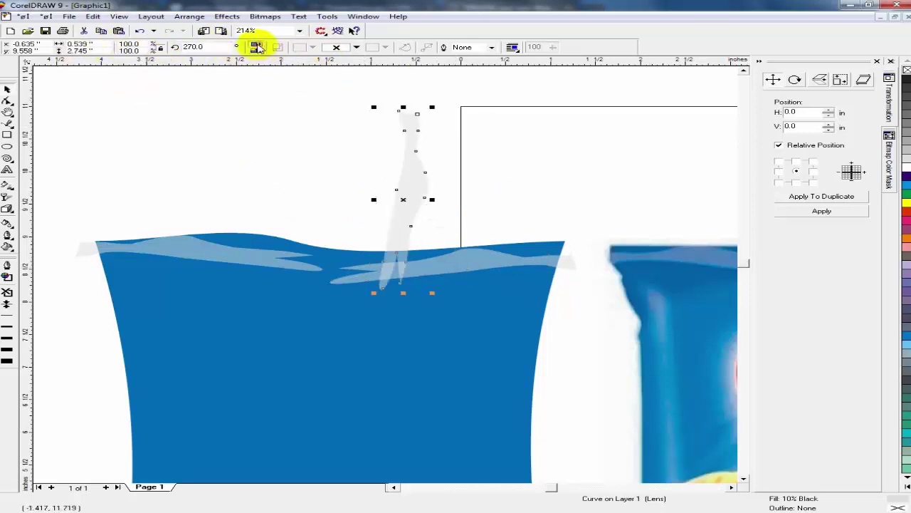
{"action": "left_click_drag", "start_coordinate": [413, 224], "coordinate": [339, 195]}
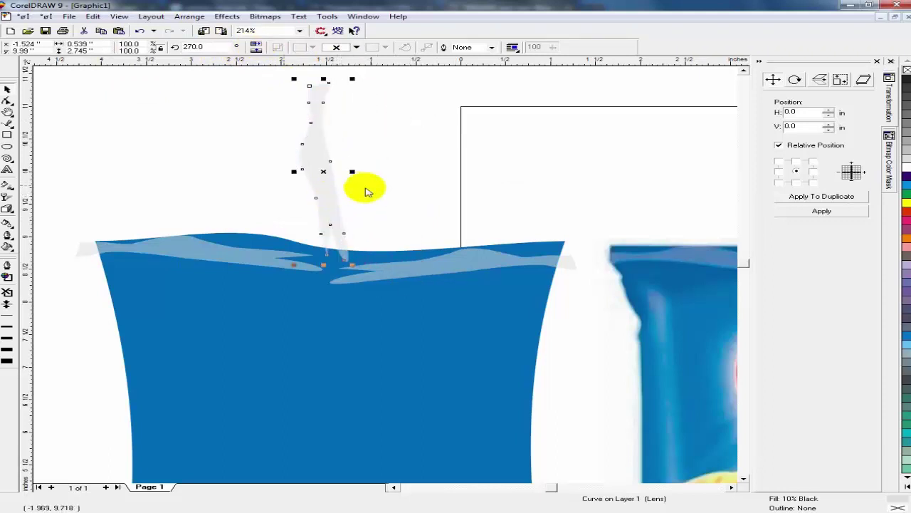
PowerClip the three highlight shapes inside the blue packet shape.
{"action": "left_click", "coordinate": [382, 368]}
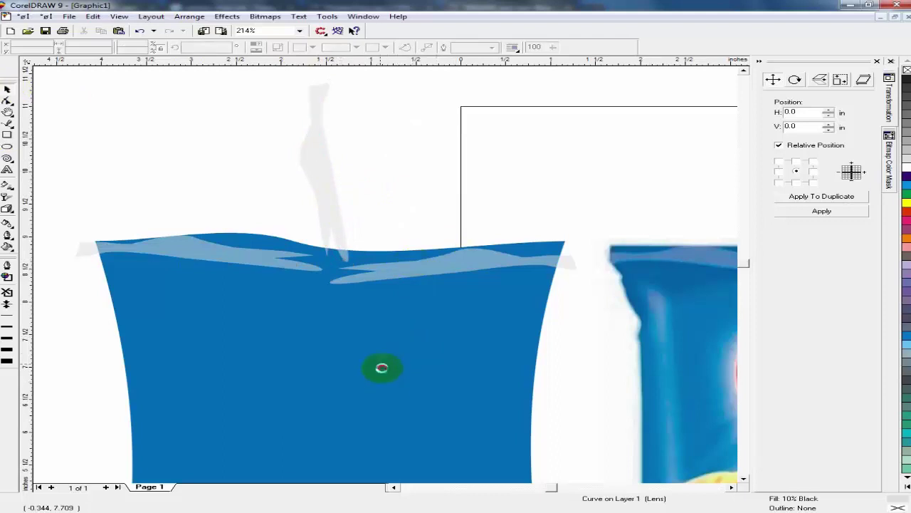
{"action": "left_click", "coordinate": [451, 262]}
{"action": "key", "text": "alt+c"}
{"action": "key", "text": "w"}
{"action": "key", "text": "p"}
{"action": "left_click", "coordinate": [404, 330]}
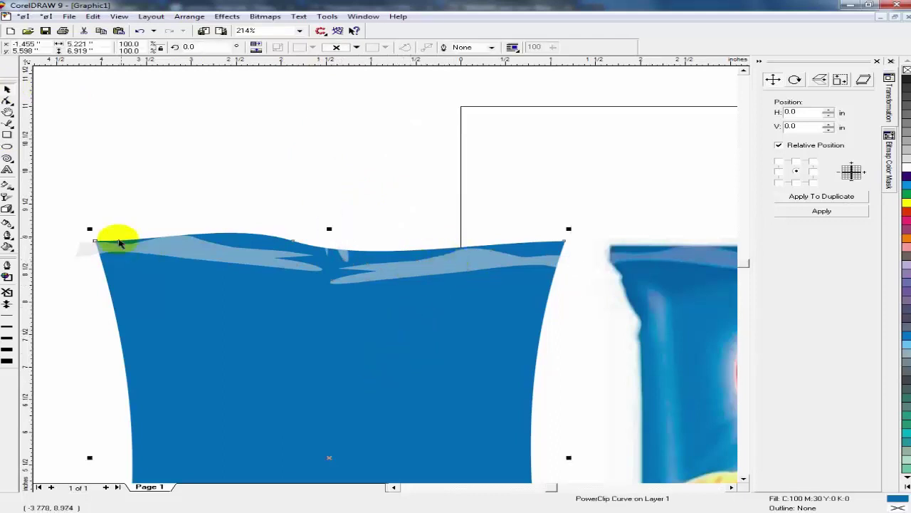
{"action": "left_click", "coordinate": [138, 254]}
{"action": "left_click", "coordinate": [149, 307]}
{"action": "left_click", "coordinate": [232, 178]}
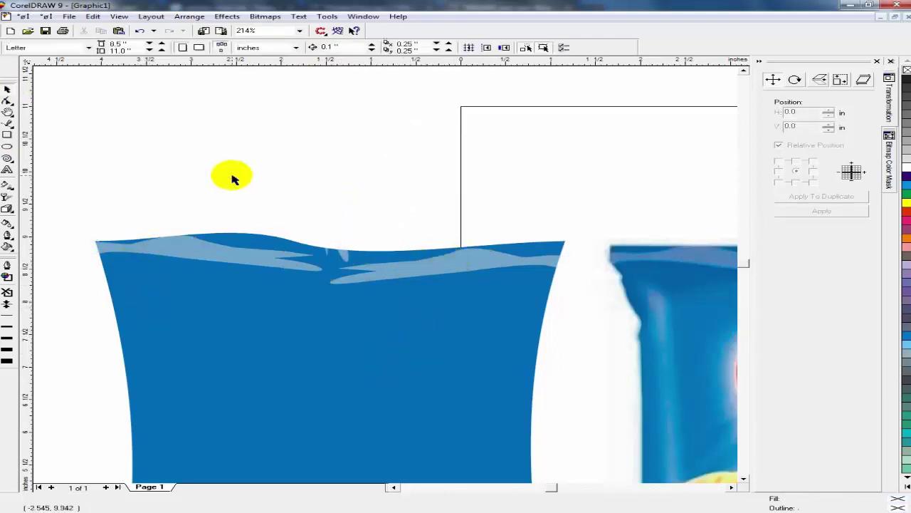
Examine the clipped highlights along the blue packet's top edge and compare them with the packet picture.
{"action": "key", "text": "F4"}
{"action": "key", "text": "F2"}
{"action": "left_click_drag", "start_coordinate": [122, 126], "coordinate": [407, 238]}
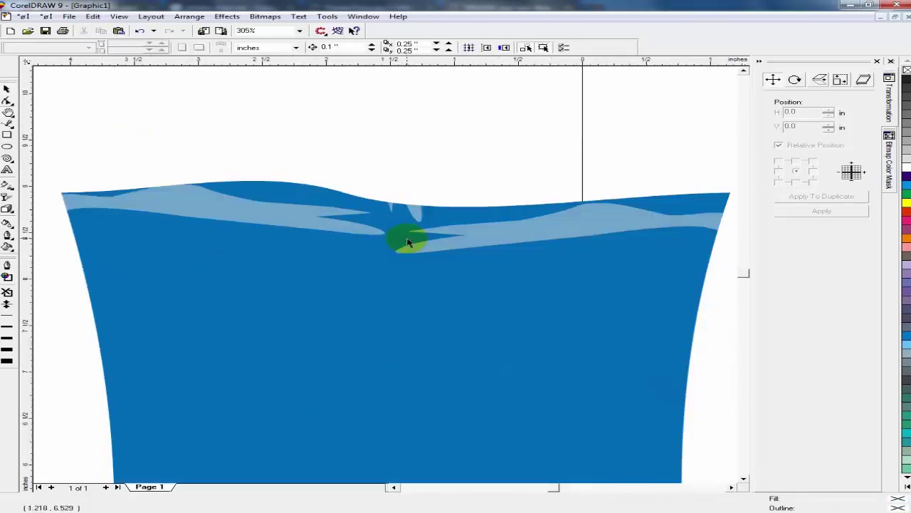
{"action": "key", "text": "F4"}
{"action": "key", "text": "F2"}
{"action": "left_click_drag", "start_coordinate": [453, 134], "coordinate": [579, 194]}
{"action": "key", "text": "F4"}
{"action": "key", "text": "F2"}
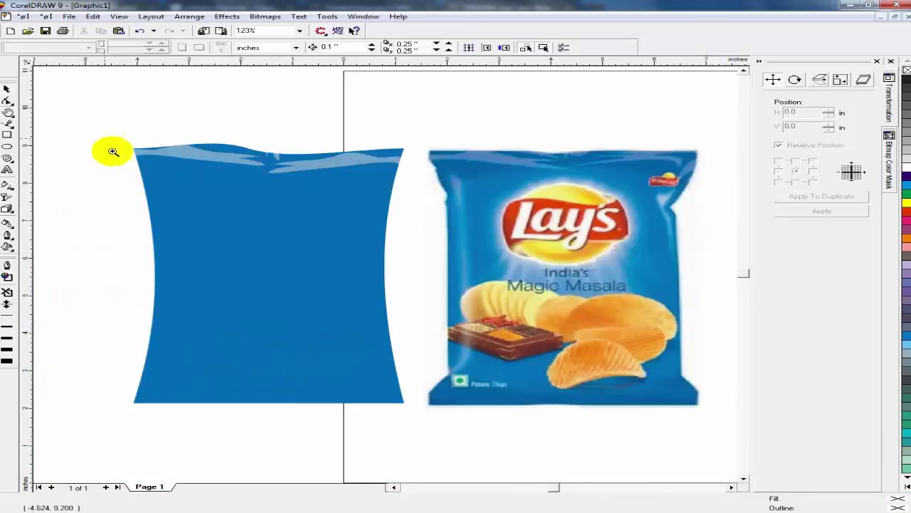
Open the blue packet's PowerClip contents for editing and group the three highlight shapes.
{"action": "left_click_drag", "start_coordinate": [113, 152], "coordinate": [495, 223]}
{"action": "left_click", "coordinate": [8, 89]}
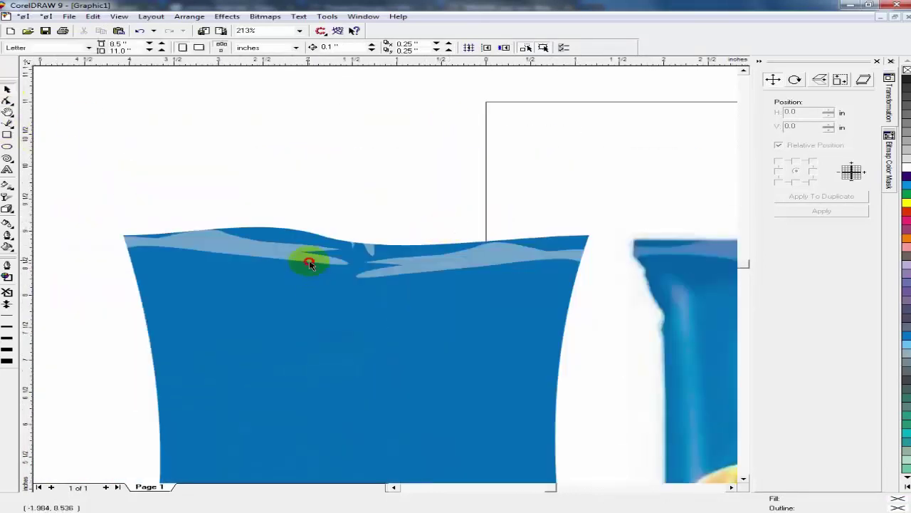
{"action": "left_click", "coordinate": [309, 262]}
{"action": "left_click", "coordinate": [309, 262], "text": "ctrl"}
{"action": "left_click", "coordinate": [260, 242]}
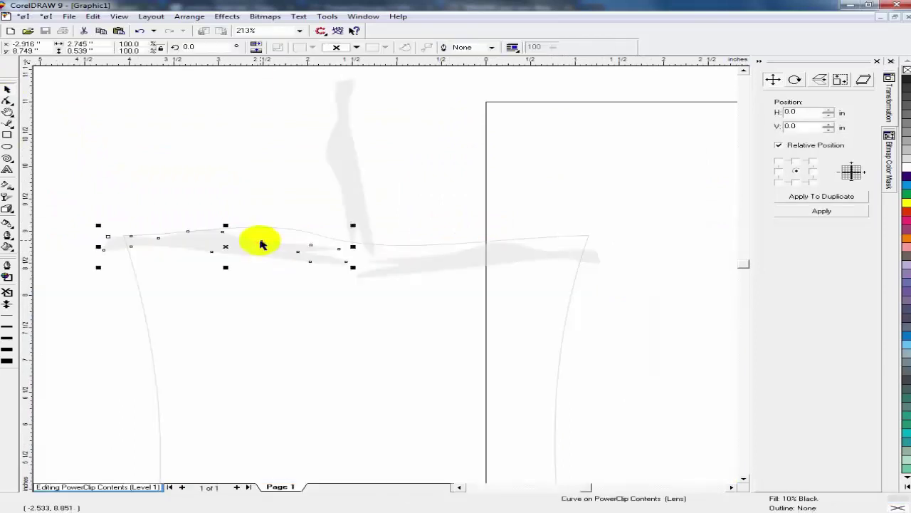
{"action": "left_click", "coordinate": [449, 265], "text": "shift"}
{"action": "left_click", "coordinate": [354, 202], "text": "shift"}
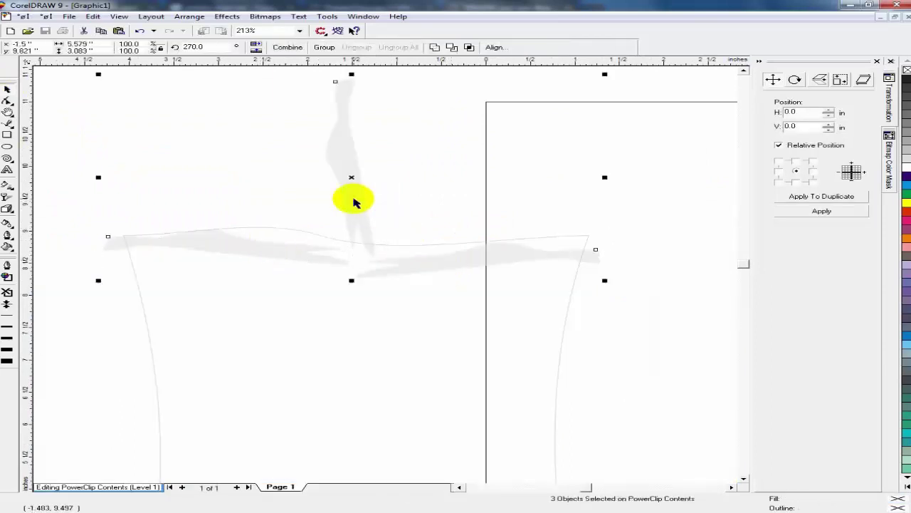
{"action": "key", "text": "ctrl+g"}
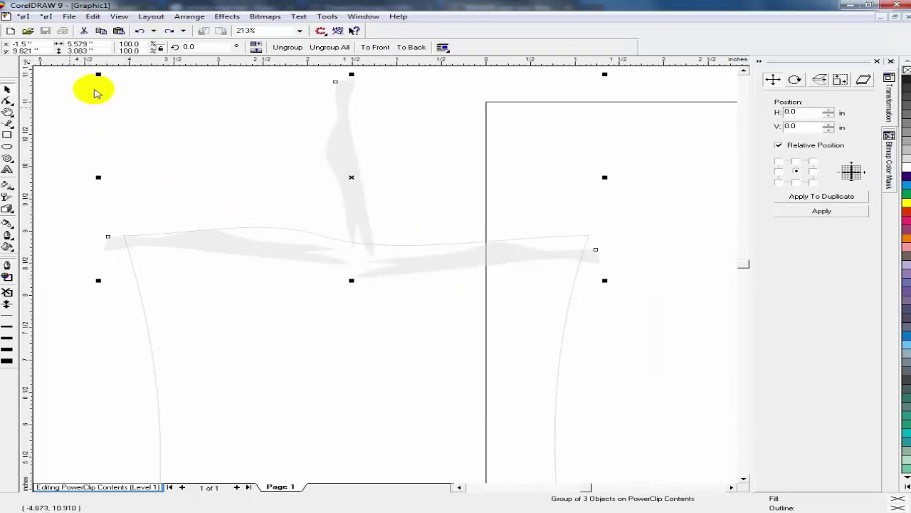
Set the grouped highlights to a uniform transparency of 70 and finish editing the PowerClip contents.
{"action": "left_click", "coordinate": [7, 196]}
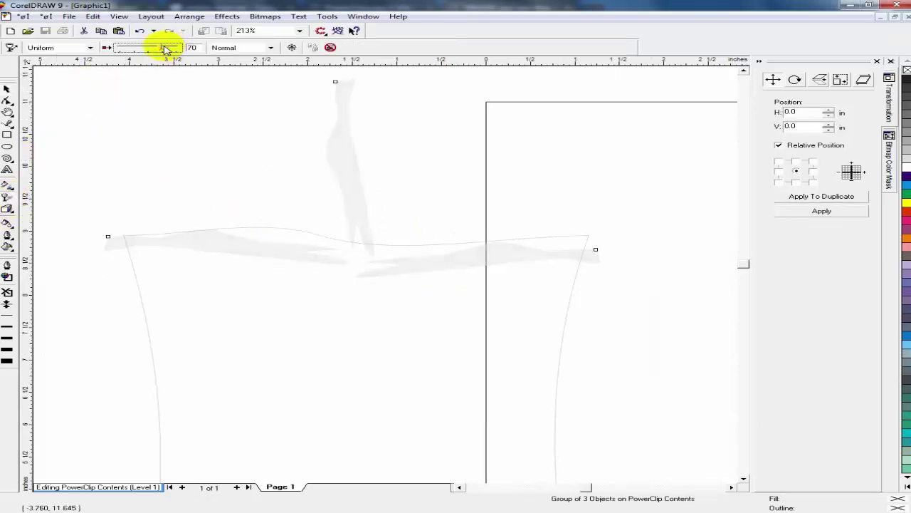
{"action": "left_click", "coordinate": [7, 89]}
{"action": "key", "text": "alt+c"}
{"action": "key", "text": "w"}
{"action": "key", "text": "f"}
{"action": "left_click", "coordinate": [286, 194]}
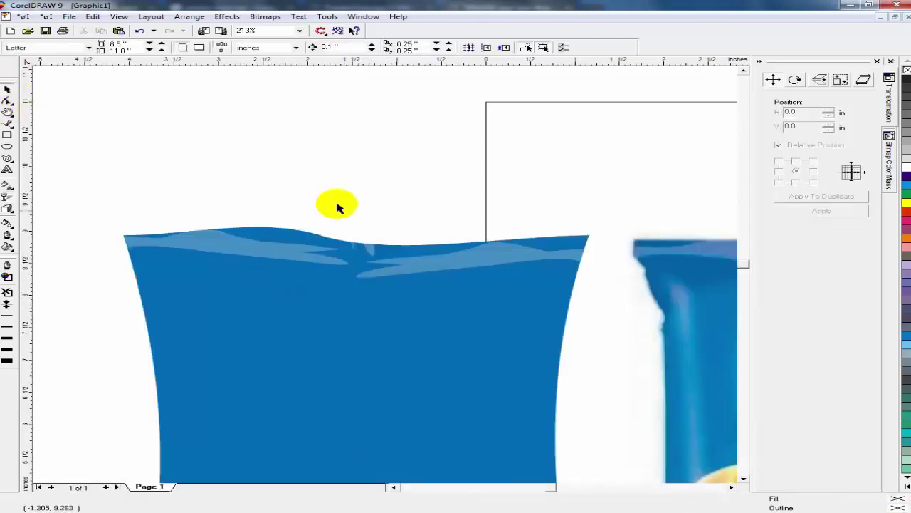
Draw an ellipse about 2.08 by 2.12 inches over the yellow ball of the Lay's logo in the packet picture.
{"action": "key", "text": "F4"}
{"action": "key", "text": "F2"}
{"action": "left_click_drag", "start_coordinate": [474, 154], "coordinate": [667, 286]}
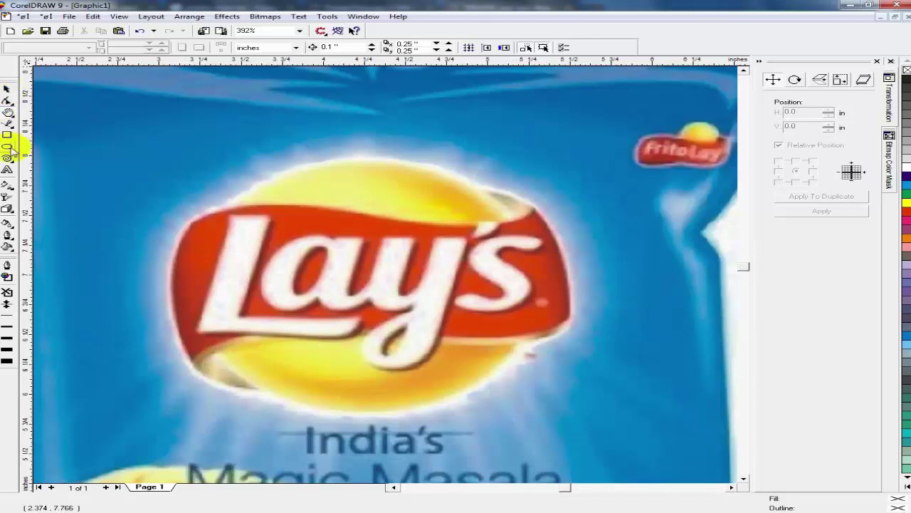
{"action": "left_click", "coordinate": [8, 146]}
{"action": "left_click_drag", "start_coordinate": [212, 159], "coordinate": [536, 406]}
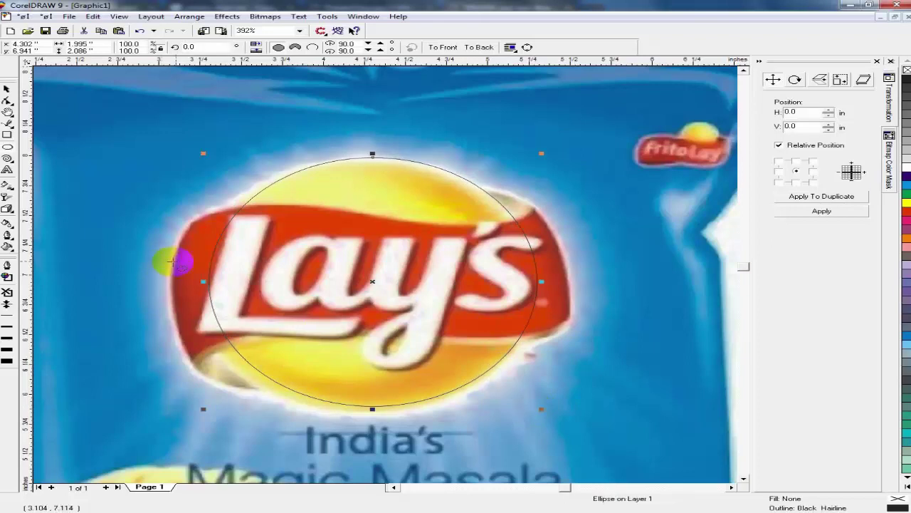
{"action": "left_click_drag", "start_coordinate": [202, 280], "coordinate": [189, 277]}
{"action": "left_click_drag", "start_coordinate": [365, 413], "coordinate": [364, 415]}
Review the logo in the packet picture and the highlights along the blue packet shape's top edge.
{"action": "key", "text": "F4"}
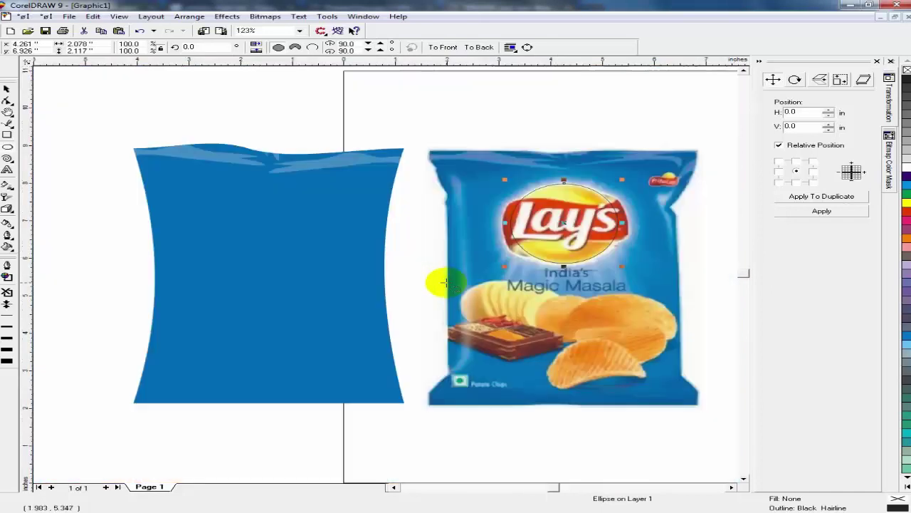
{"action": "key", "text": "F2"}
{"action": "left_click_drag", "start_coordinate": [480, 176], "coordinate": [613, 240]}
{"action": "key", "text": "F4"}
{"action": "key", "text": "F2"}
{"action": "left_click_drag", "start_coordinate": [143, 108], "coordinate": [393, 235]}
{"action": "key", "text": "F4"}
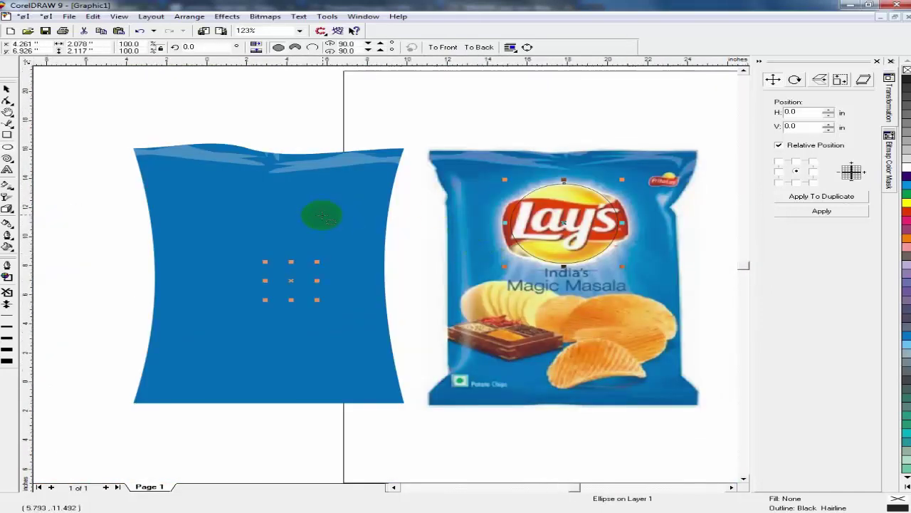
{"action": "scroll", "coordinate": [315, 212], "scroll_direction": "down", "scroll_amount": 3}
{"action": "left_click_drag", "start_coordinate": [126, 240], "coordinate": [223, 294]}
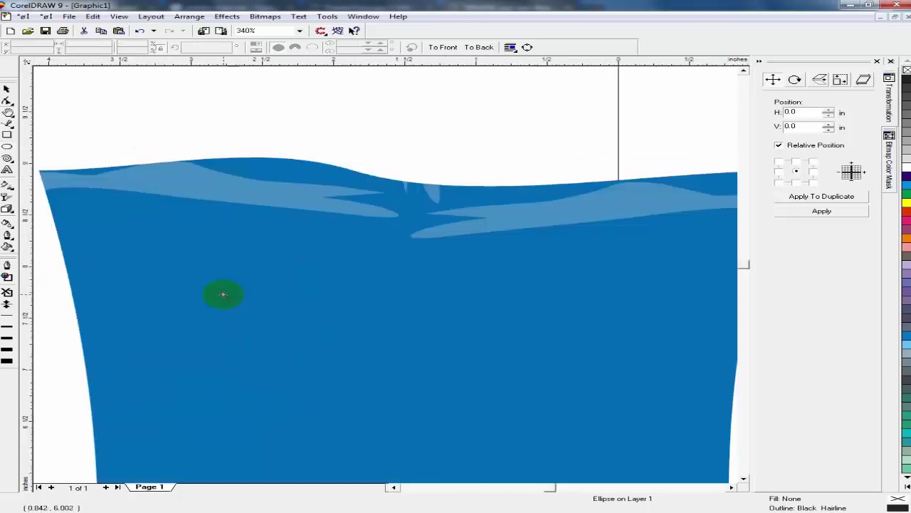
{"action": "left_click", "coordinate": [6, 89]}
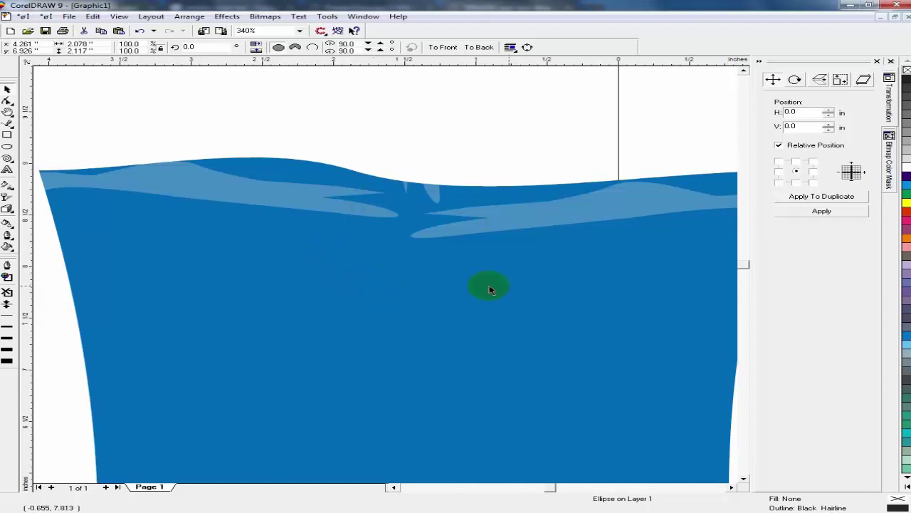
{"action": "key", "text": "F3"}
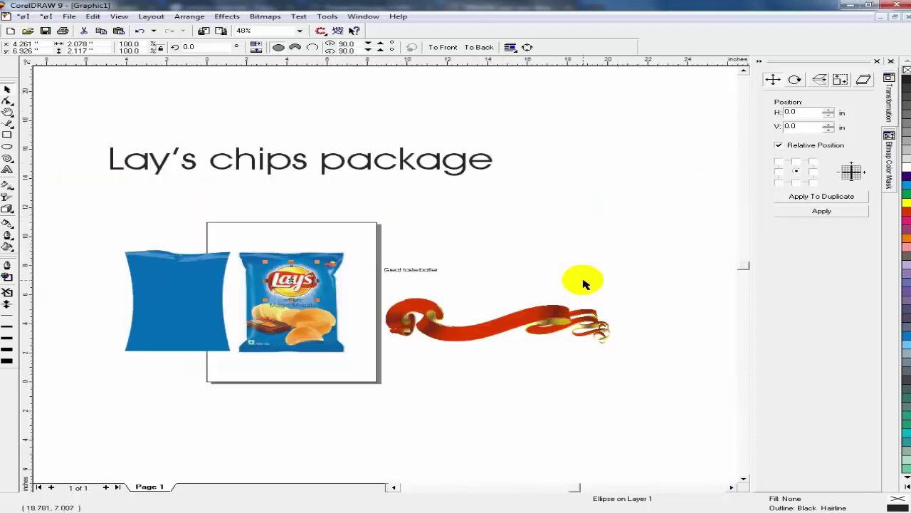
Start a Bezier outline of the logo's red banner, tracing its left edge from the lower corner to the upper corner.
{"action": "key", "text": "F2"}
{"action": "left_click_drag", "start_coordinate": [265, 254], "coordinate": [322, 309]}
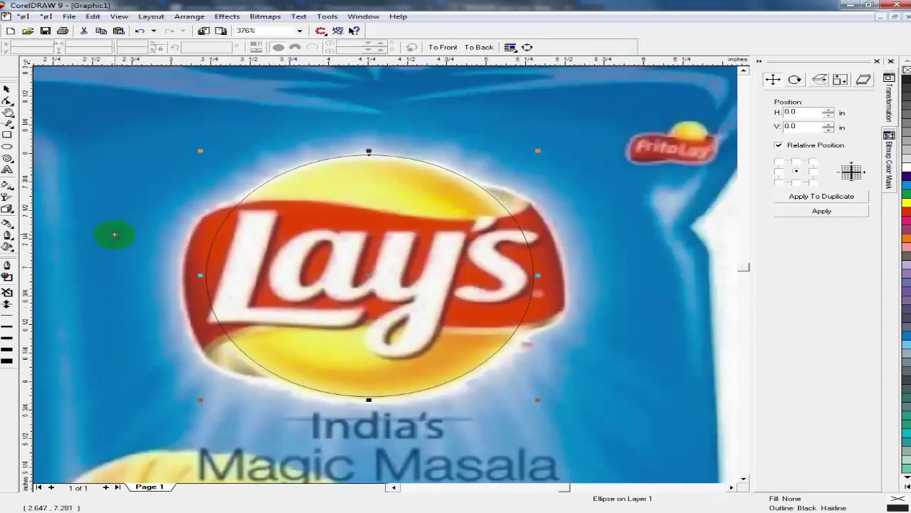
{"action": "left_click_drag", "start_coordinate": [193, 136], "coordinate": [557, 427]}
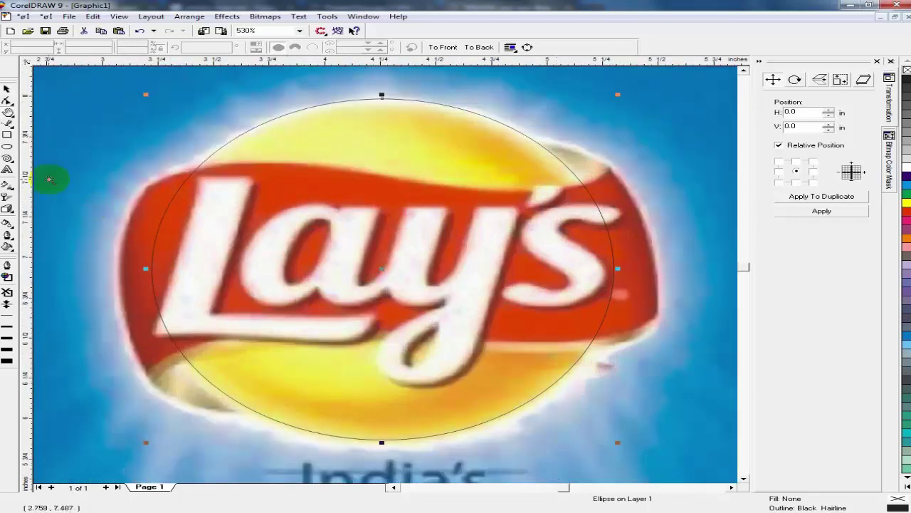
{"action": "left_click", "coordinate": [9, 123]}
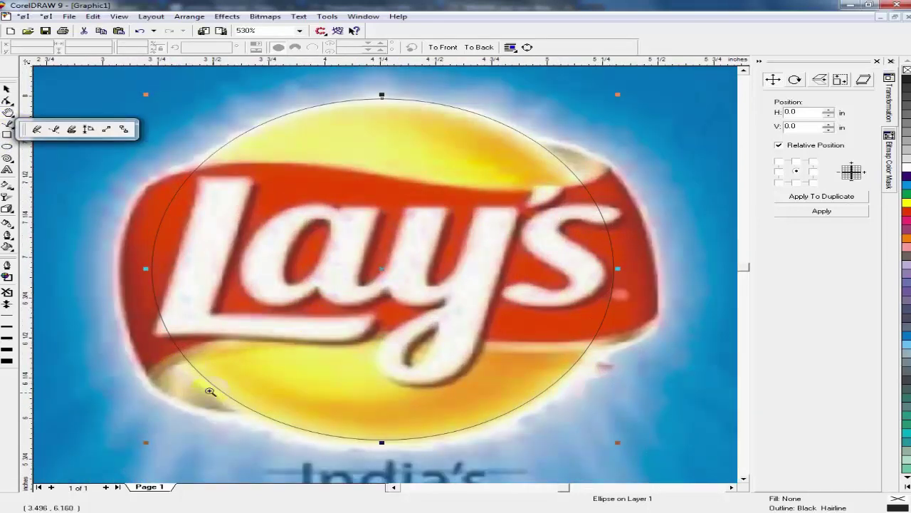
{"action": "left_click", "coordinate": [29, 128]}
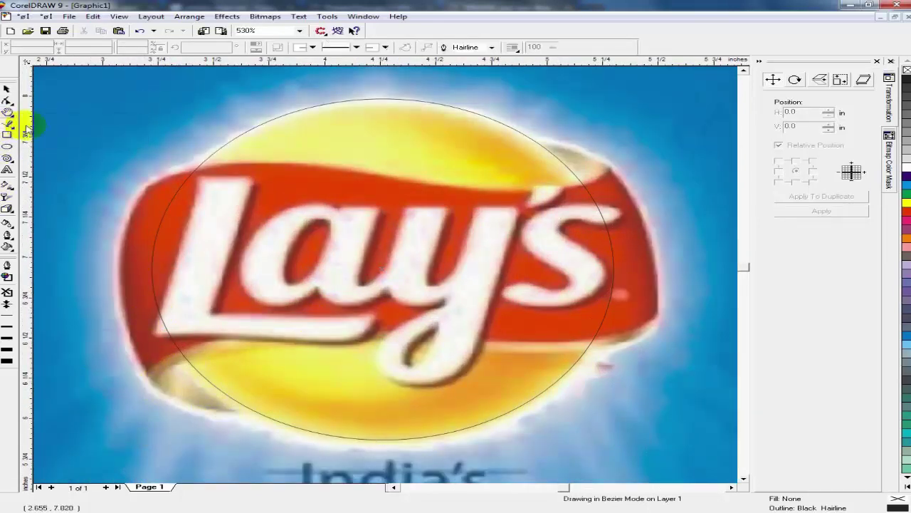
{"action": "left_click", "coordinate": [148, 373]}
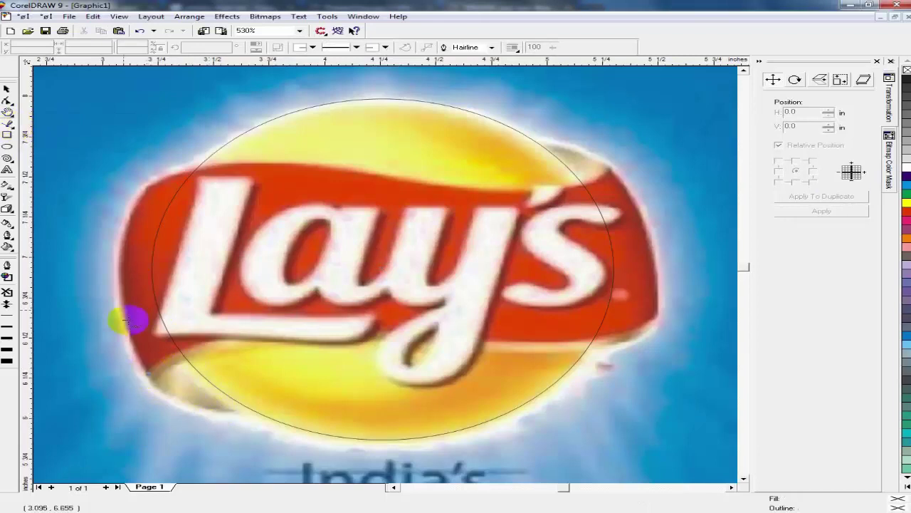
{"action": "left_click_drag", "start_coordinate": [119, 285], "coordinate": [124, 236]}
{"action": "left_click", "coordinate": [148, 186]}
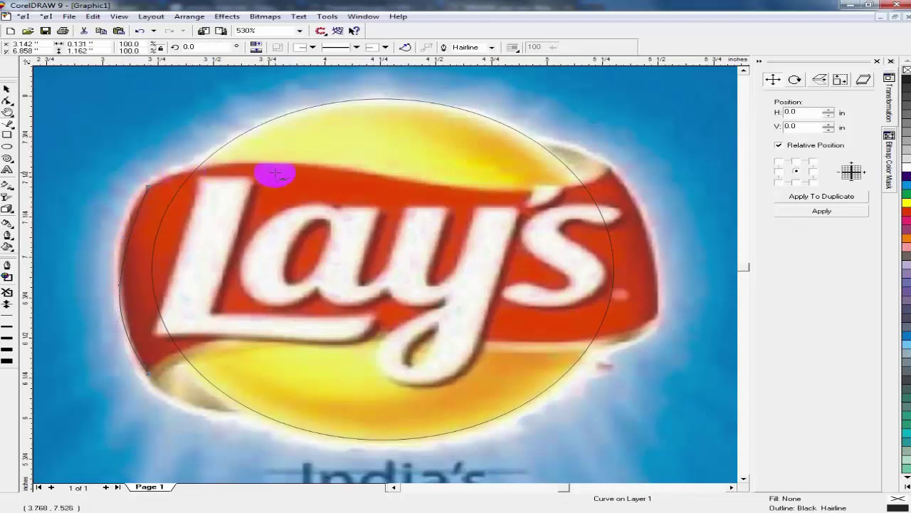
Continue the Bezier outline along the red banner's upper, right and lower edges and close it at the starting corner.
{"action": "left_click_drag", "start_coordinate": [298, 166], "coordinate": [404, 178]}
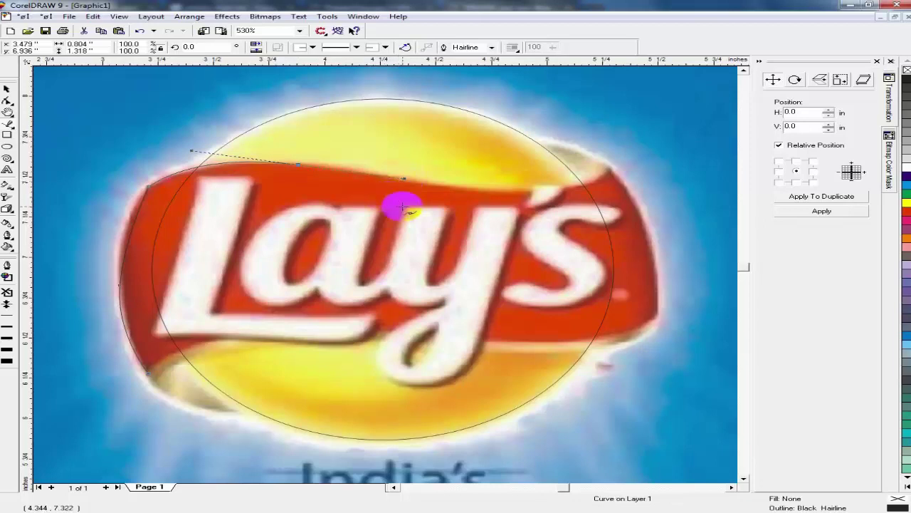
{"action": "left_click_drag", "start_coordinate": [443, 187], "coordinate": [485, 192]}
{"action": "mouse_move", "coordinate": [584, 184]}
{"action": "left_mouse_down"}
{"action": "mouse_move", "coordinate": [606, 170]}
{"action": "mouse_move", "coordinate": [621, 186]}
{"action": "left_mouse_up"}
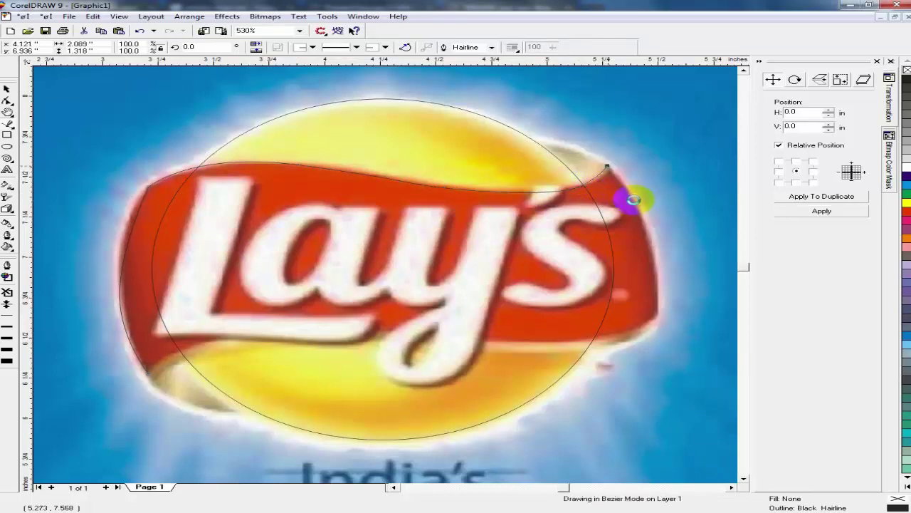
{"action": "left_click_drag", "start_coordinate": [643, 227], "coordinate": [647, 259]}
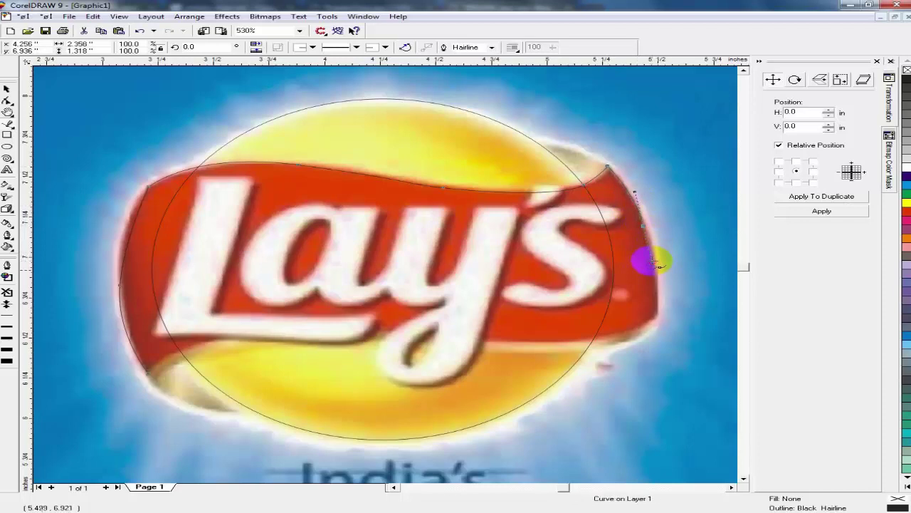
{"action": "mouse_move", "coordinate": [658, 315]}
{"action": "left_mouse_down"}
{"action": "mouse_move", "coordinate": [646, 309]}
{"action": "mouse_move", "coordinate": [604, 339]}
{"action": "mouse_move", "coordinate": [484, 339]}
{"action": "left_mouse_up"}
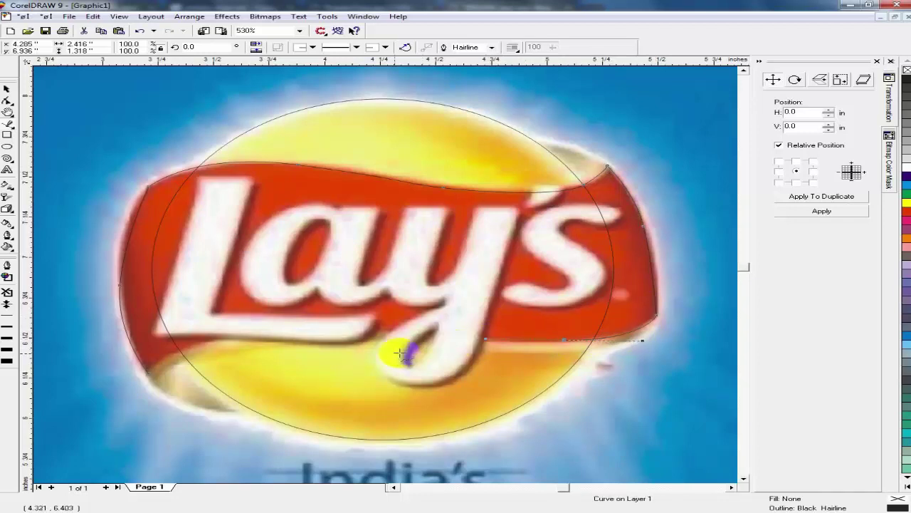
{"action": "left_click_drag", "start_coordinate": [349, 329], "coordinate": [306, 329]}
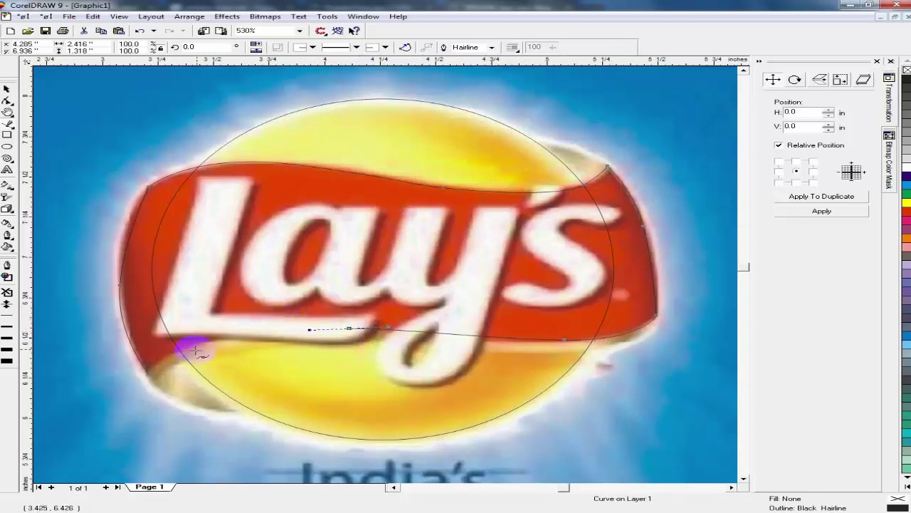
{"action": "mouse_move", "coordinate": [191, 344]}
{"action": "left_mouse_down"}
{"action": "mouse_move", "coordinate": [149, 363]}
{"action": "mouse_move", "coordinate": [145, 376]}
{"action": "left_mouse_up"}
{"action": "left_click", "coordinate": [8, 126]}
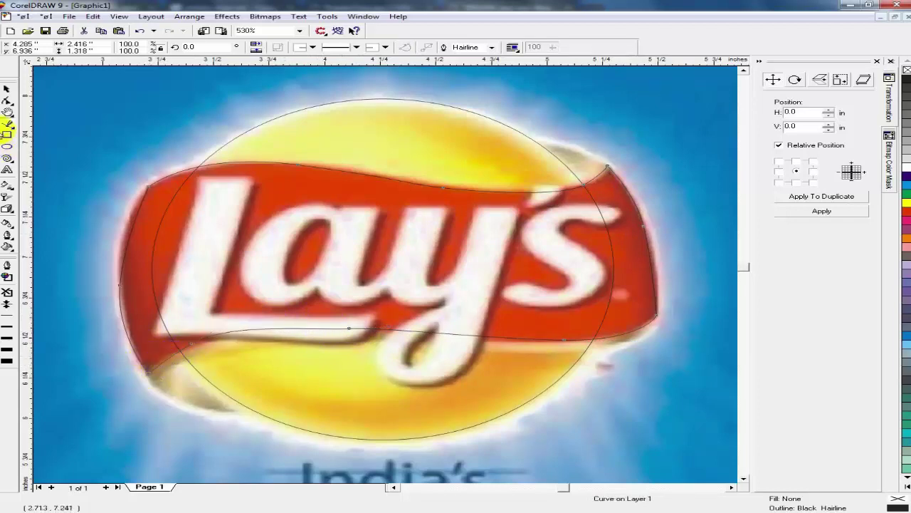
{"action": "left_click", "coordinate": [6, 90]}
{"action": "left_click_drag", "start_coordinate": [262, 228], "coordinate": [273, 161]}
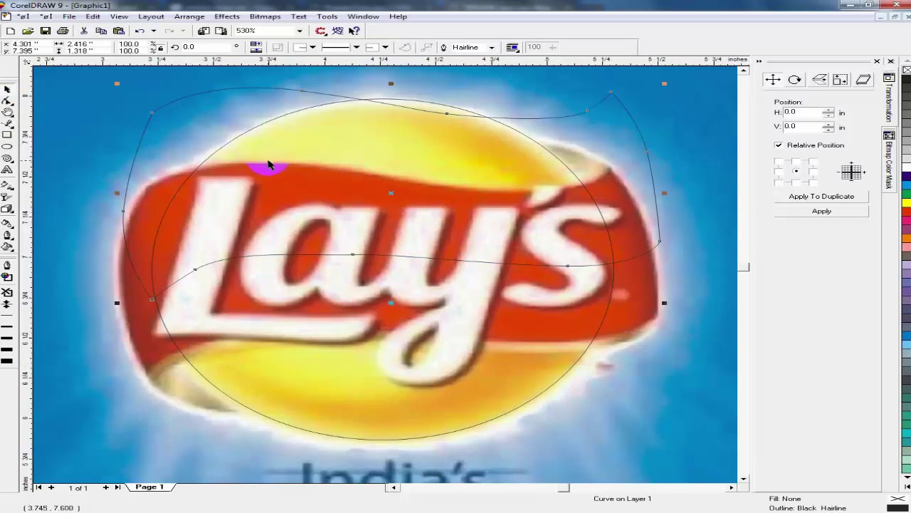
{"action": "key", "text": "ctrl+z"}
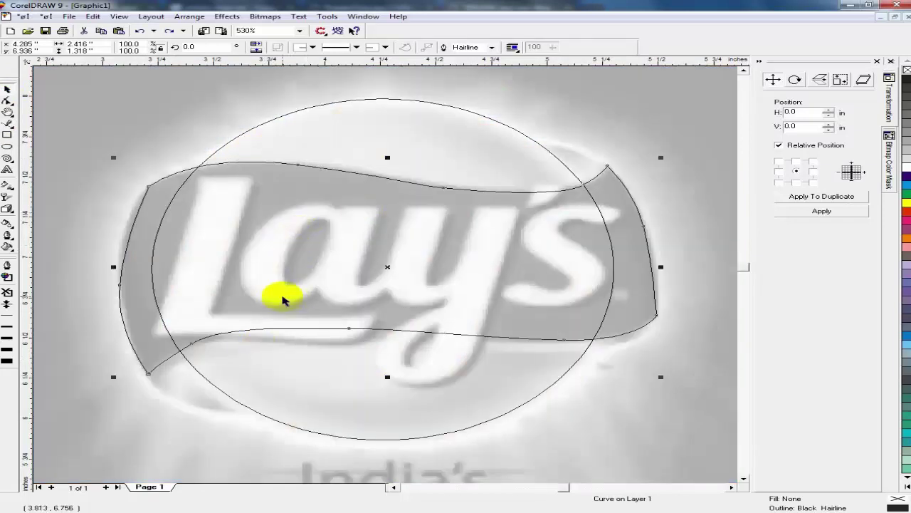
Remove redundant nodes from the banner outline's lower and right edges and reshape the lower curve to follow the logo.
{"action": "key", "text": "F10"}
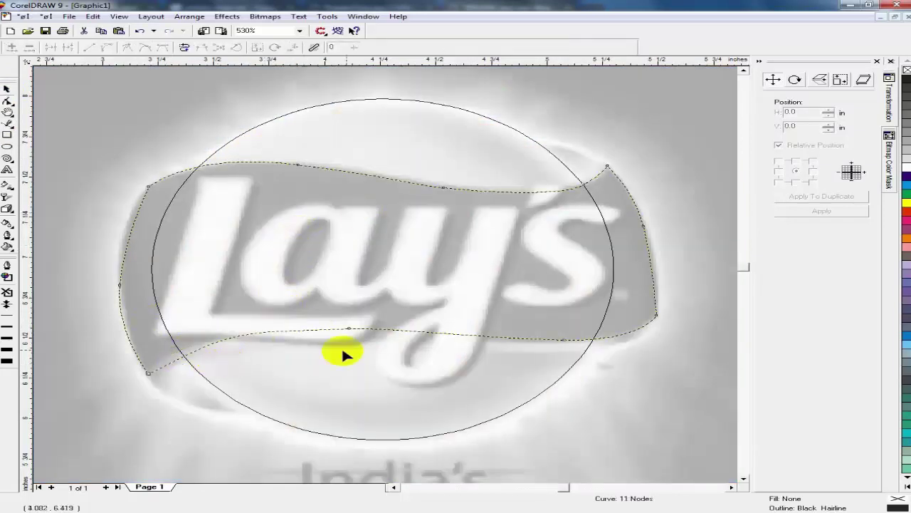
{"action": "left_click_drag", "start_coordinate": [322, 295], "coordinate": [370, 359]}
{"action": "left_click_drag", "start_coordinate": [316, 330], "coordinate": [272, 337]}
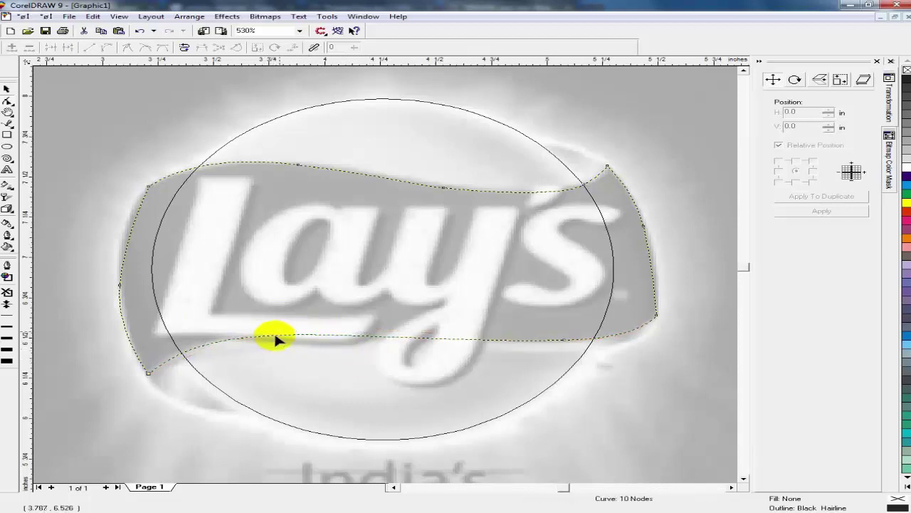
{"action": "left_click_drag", "start_coordinate": [663, 213], "coordinate": [624, 254]}
{"action": "key", "text": "Delete"}
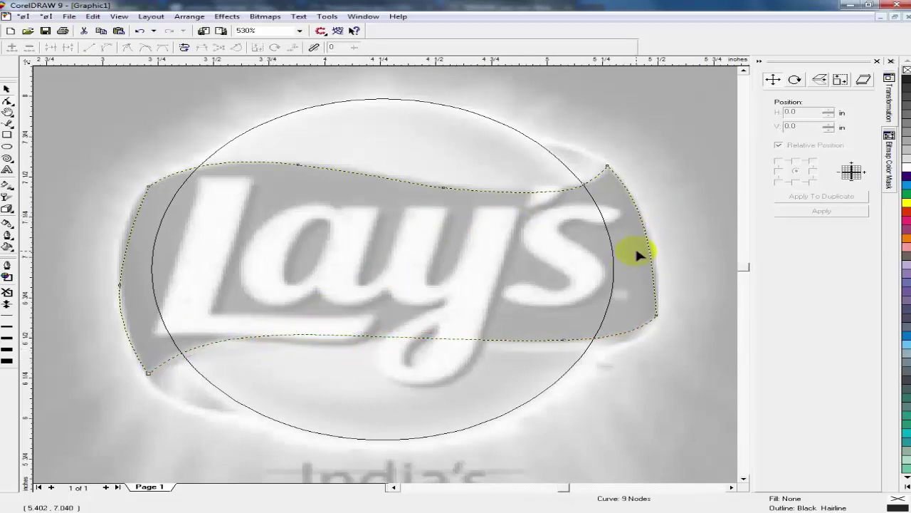
{"action": "left_click_drag", "start_coordinate": [542, 165], "coordinate": [593, 209]}
{"action": "key", "text": "Delete"}
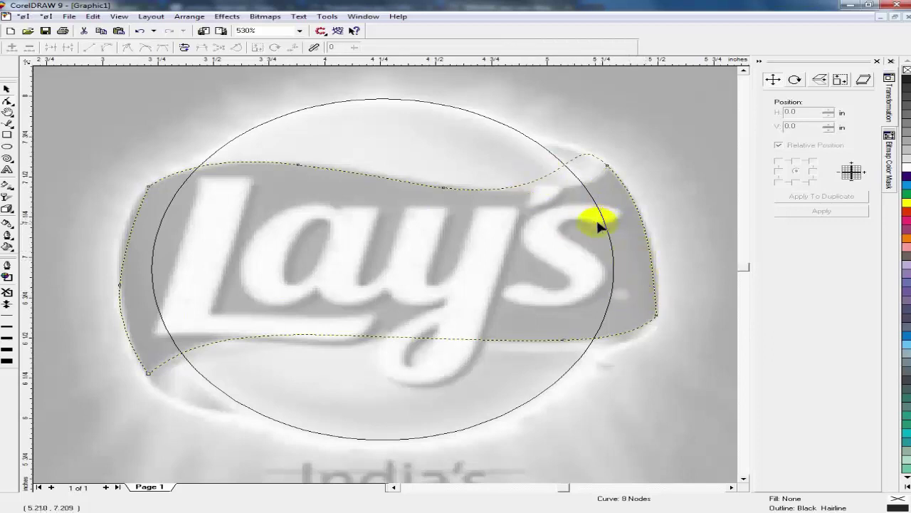
{"action": "key", "text": "ctrl+z"}
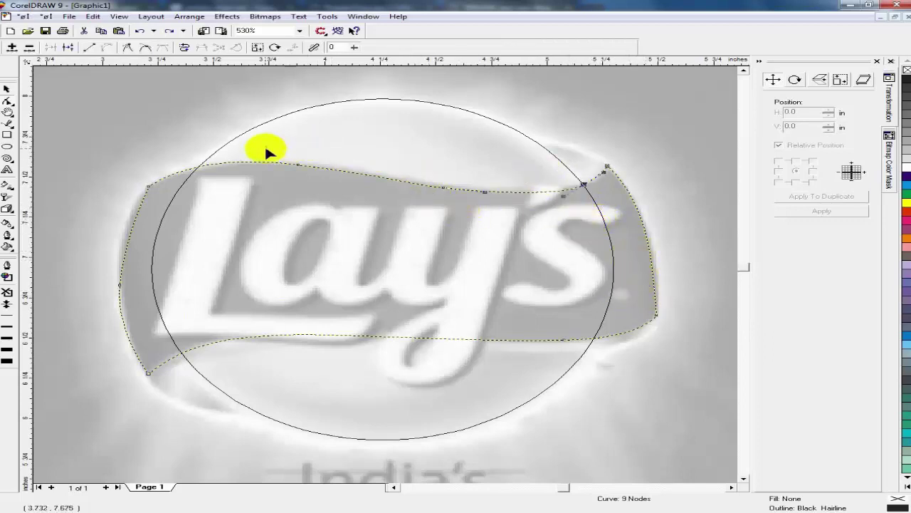
Remove the extra node on the banner outline's upper edge and undo a trial reshaping of its left edge.
{"action": "key", "text": "Delete"}
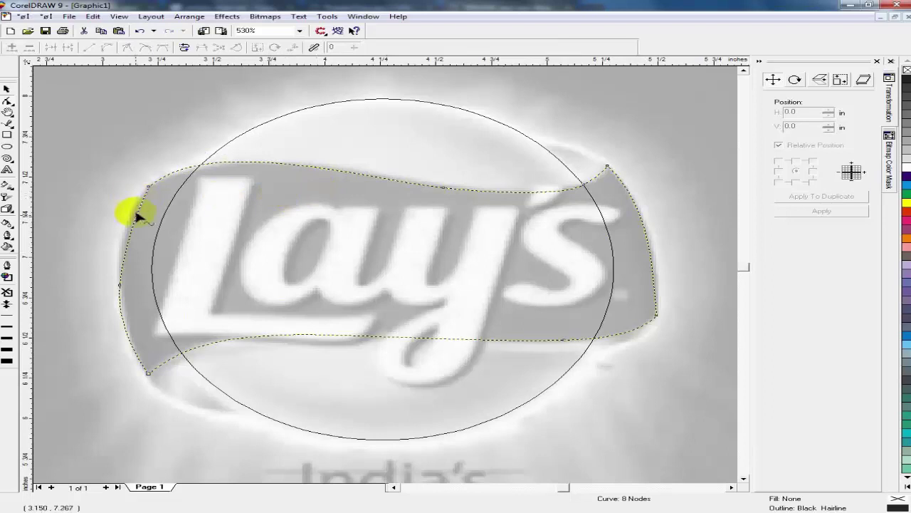
{"action": "left_click_drag", "start_coordinate": [135, 216], "coordinate": [130, 218]}
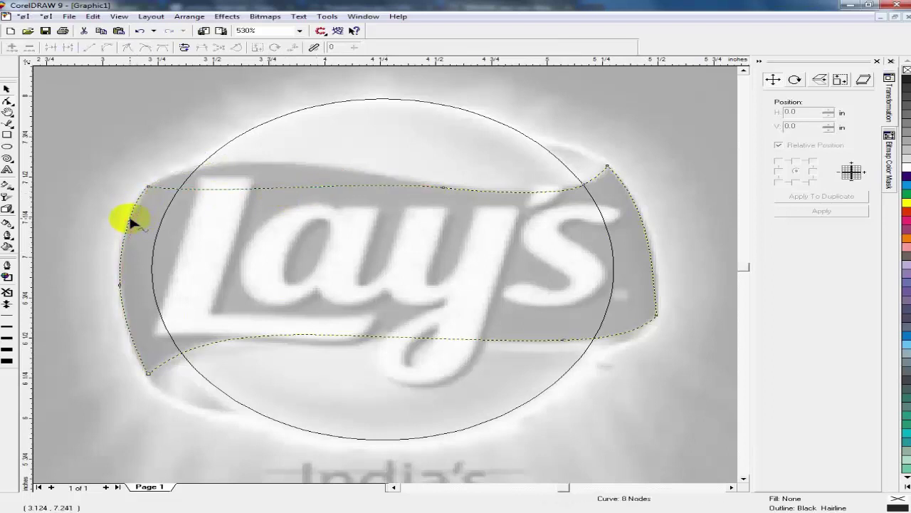
{"action": "key", "text": "ctrl+z"}
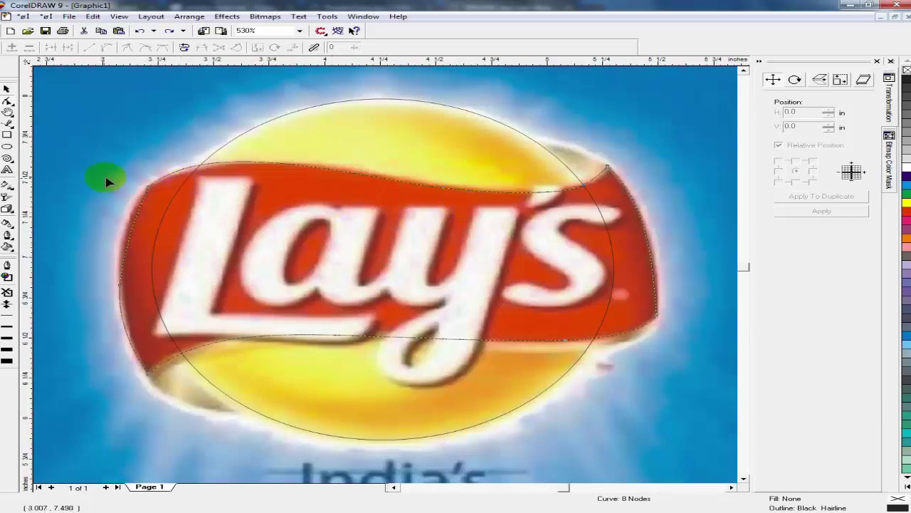
{"action": "left_click", "coordinate": [6, 90]}
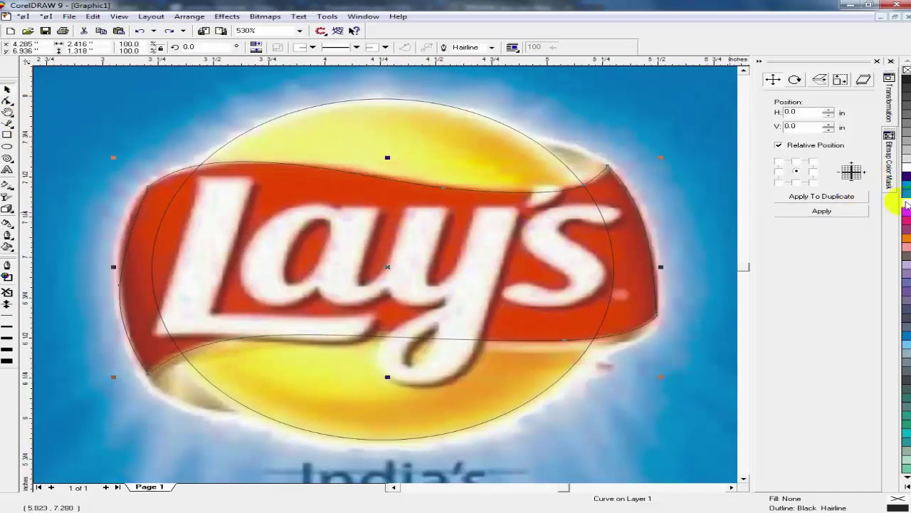
Set up a custom fountain fill for the logo ellipse that blends from yellow to orange.
{"action": "left_click", "coordinate": [365, 130]}
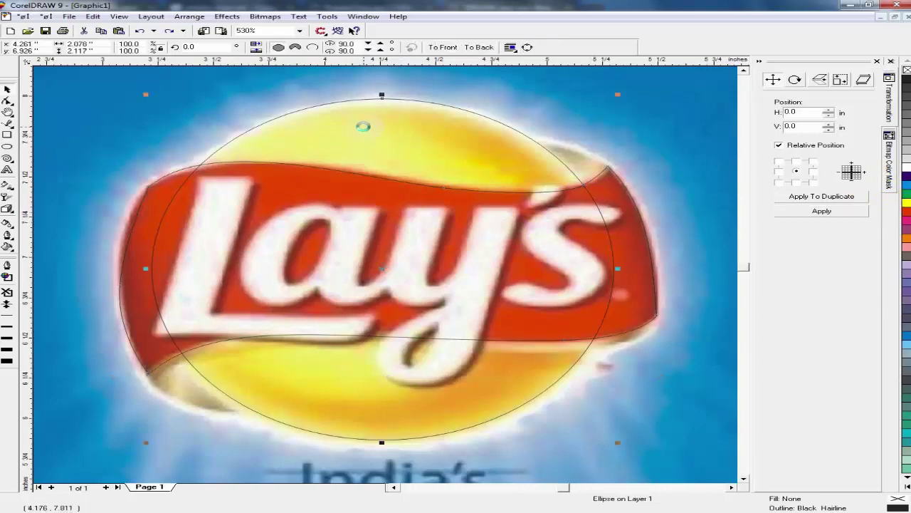
{"action": "key", "text": "F11"}
{"action": "left_click", "coordinate": [388, 251]}
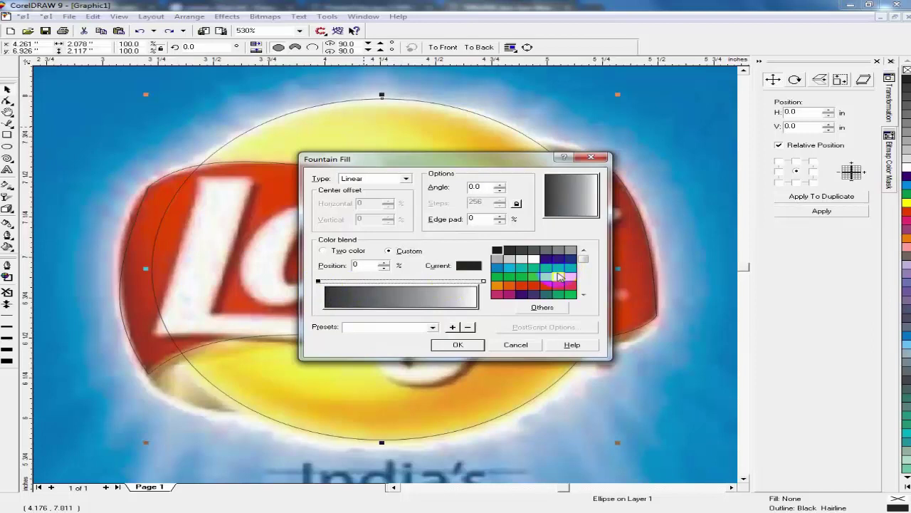
{"action": "left_click", "coordinate": [558, 277]}
{"action": "left_click", "coordinate": [479, 282]}
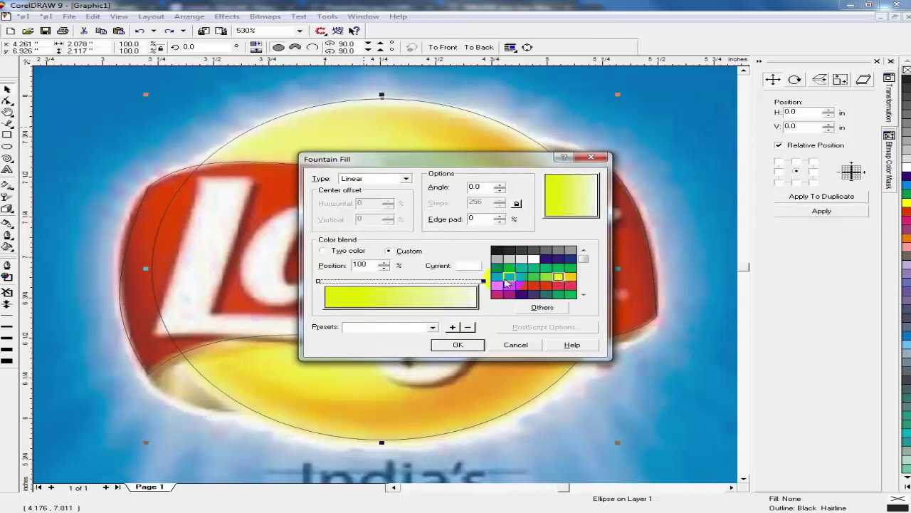
{"action": "left_click", "coordinate": [498, 286]}
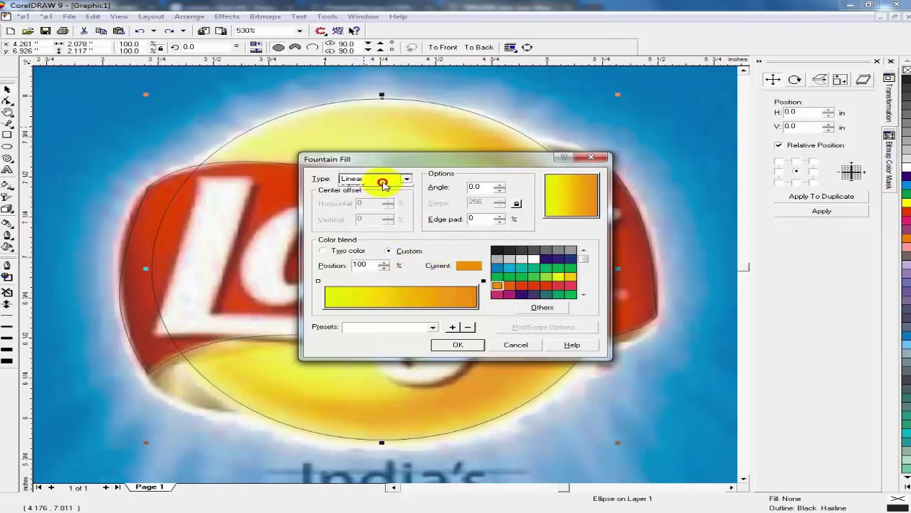
Make the ellipse's fountain fill radial, shift its center slightly toward the lower right, and apply it.
{"action": "left_click", "coordinate": [380, 178]}
{"action": "left_click", "coordinate": [377, 196]}
{"action": "left_click_drag", "start_coordinate": [570, 201], "coordinate": [576, 200]}
{"action": "left_click", "coordinate": [458, 344]}
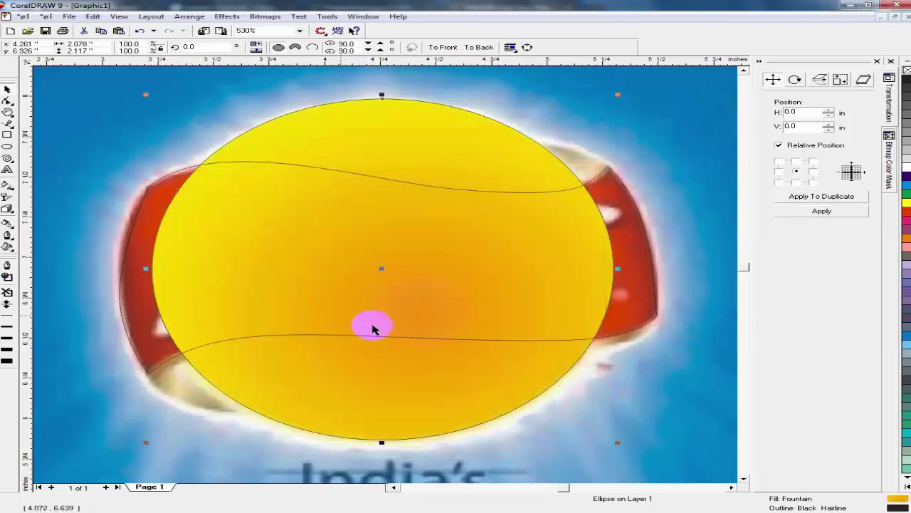
Undo the accidental move of the banner outline and fill the banner with red.
{"action": "left_click", "coordinate": [139, 137]}
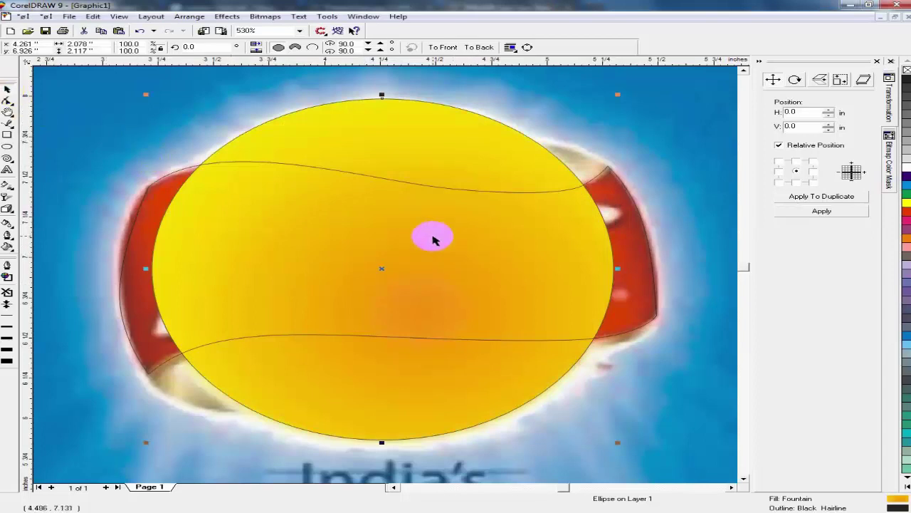
{"action": "key", "text": "Tab"}
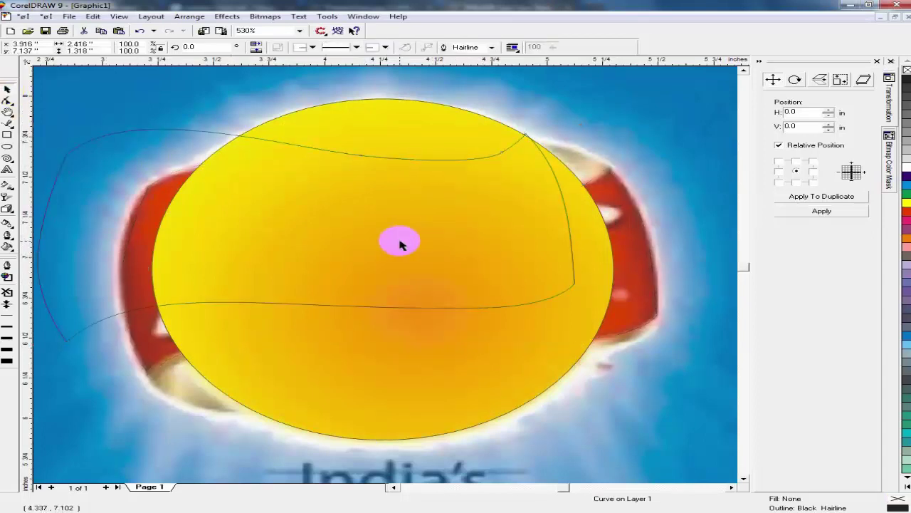
{"action": "key", "text": "ctrl+z"}
{"action": "left_click", "coordinate": [907, 213]}
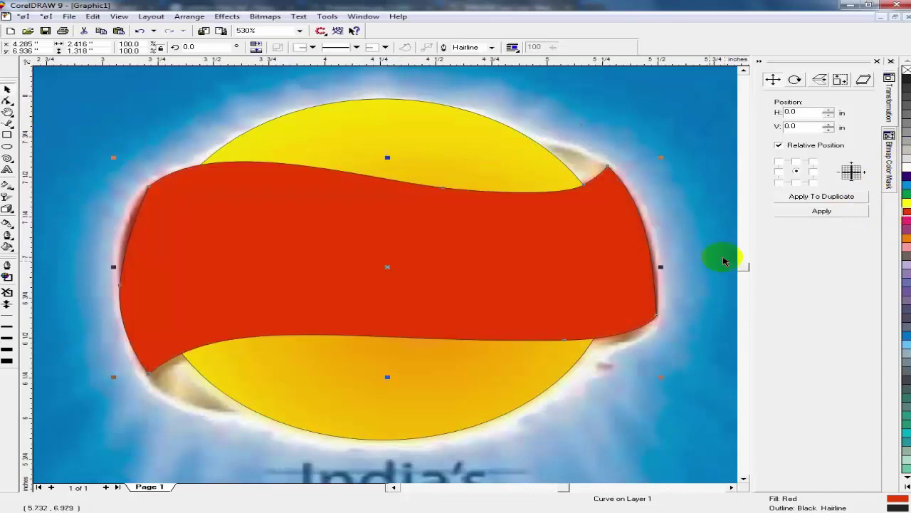
Add an intermediate yellow marker to the ellipse's radial fountain fill, shift it toward the orange end, and remove the ellipse's outline.
{"action": "scroll", "coordinate": [605, 270], "scroll_direction": "down", "scroll_amount": 5}
{"action": "left_click", "coordinate": [420, 242]}
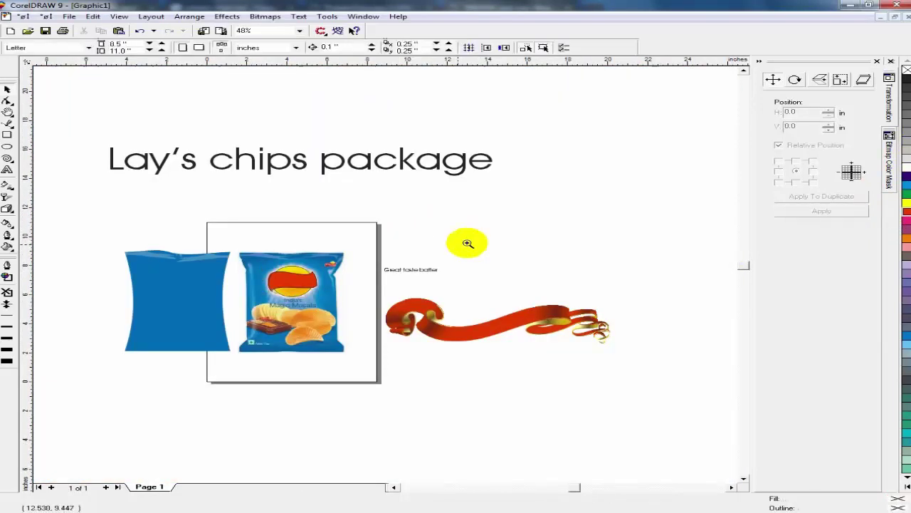
{"action": "scroll", "coordinate": [286, 282], "scroll_direction": "up", "scroll_amount": 3}
{"action": "left_click", "coordinate": [7, 102]}
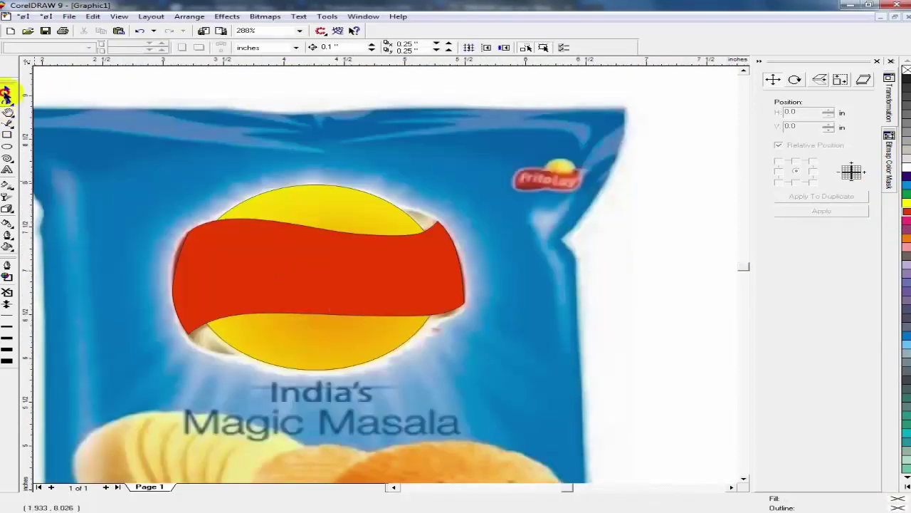
{"action": "left_click", "coordinate": [316, 199]}
{"action": "key", "text": "F11"}
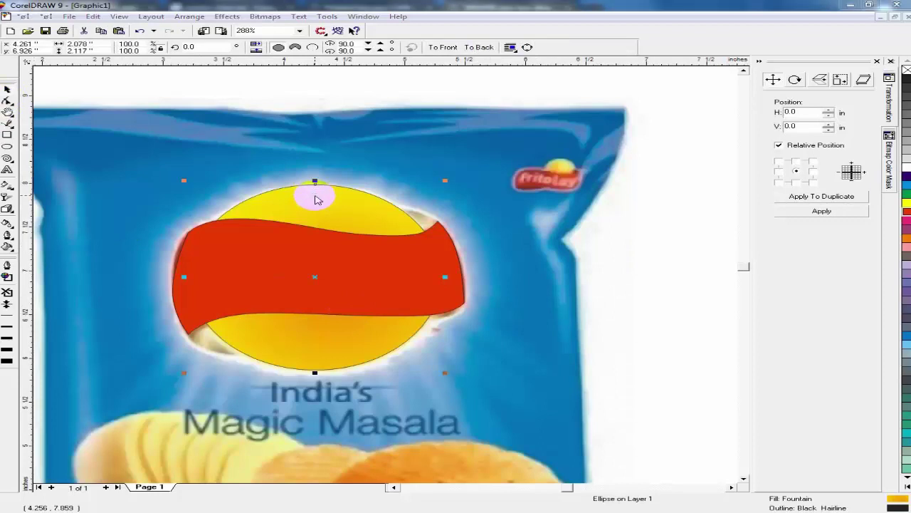
{"action": "left_click", "coordinate": [318, 281]}
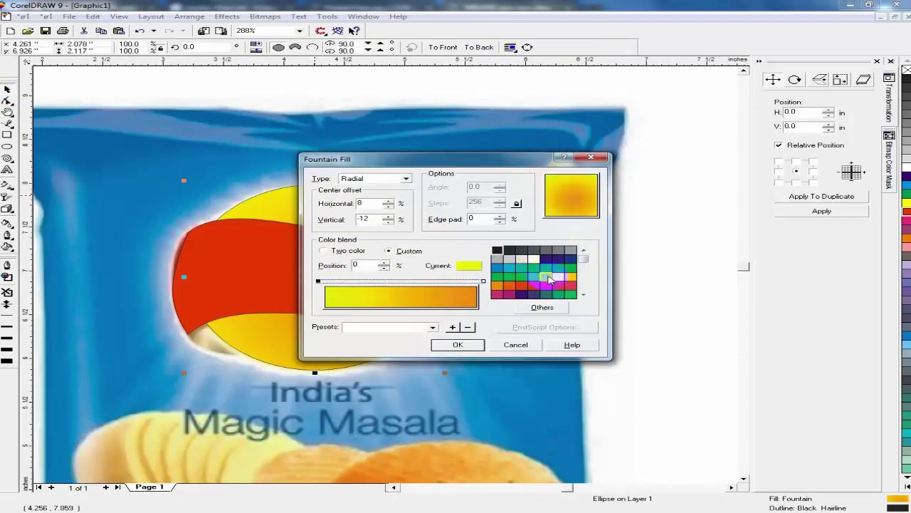
{"action": "left_click", "coordinate": [382, 283]}
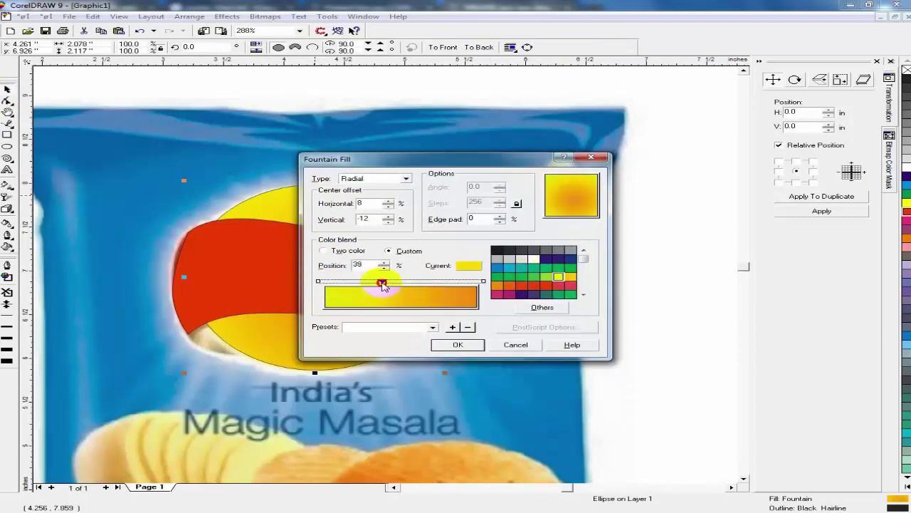
{"action": "left_click_drag", "start_coordinate": [382, 283], "coordinate": [430, 283]}
{"action": "left_click", "coordinate": [459, 345]}
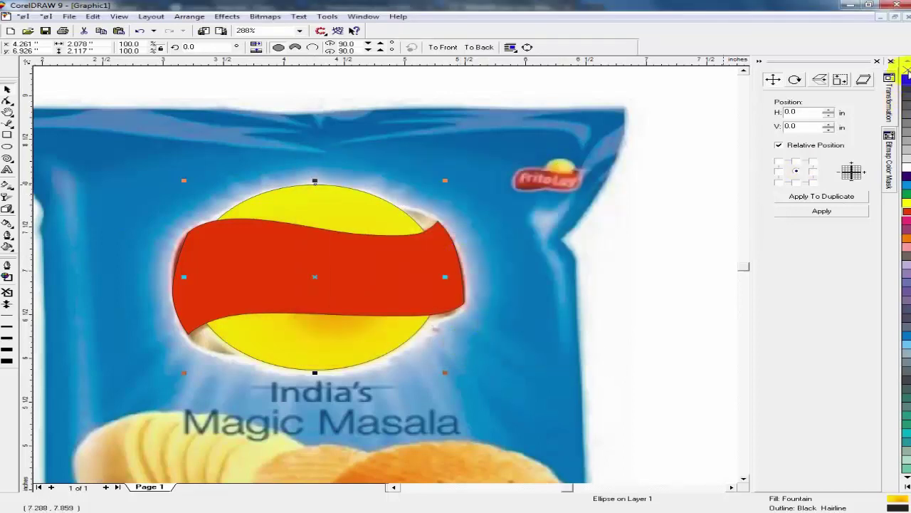
{"action": "right_click", "coordinate": [906, 68]}
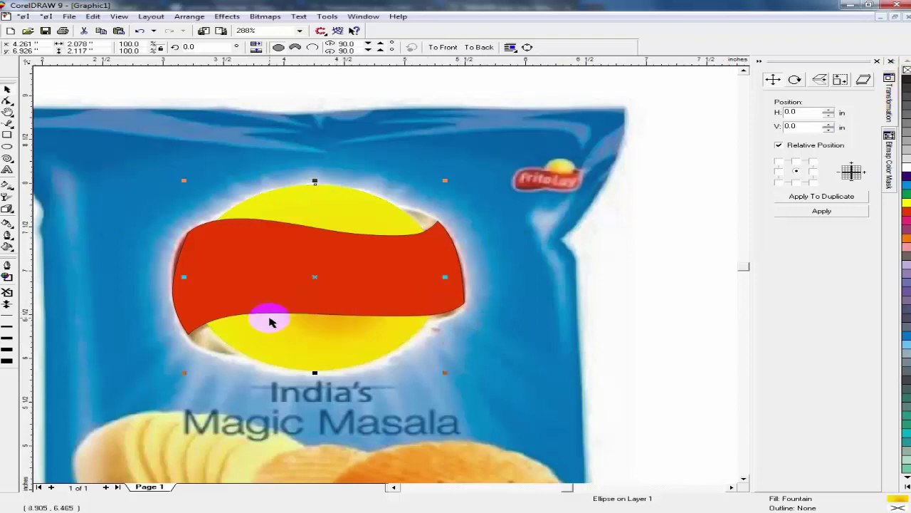
Move the red banner and the yellow ellipse together about 1.76 inches right and 0.68 inches up, off the packet's printed logo.
{"action": "key", "text": "F3"}
{"action": "key", "text": "F2"}
{"action": "left_click_drag", "start_coordinate": [233, 252], "coordinate": [377, 335]}
{"action": "left_click", "coordinate": [7, 84]}
{"action": "left_click", "coordinate": [622, 245]}
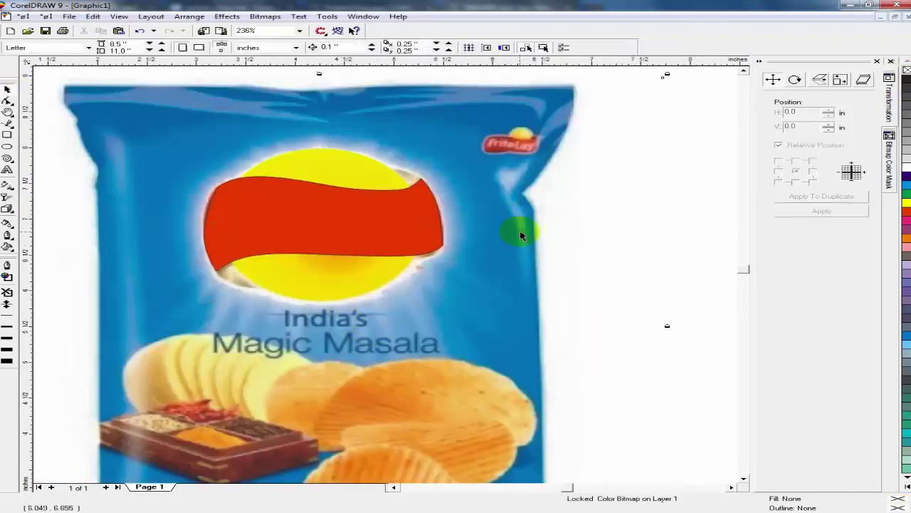
{"action": "left_click_drag", "start_coordinate": [291, 229], "coordinate": [464, 183]}
{"action": "left_click", "coordinate": [276, 239]}
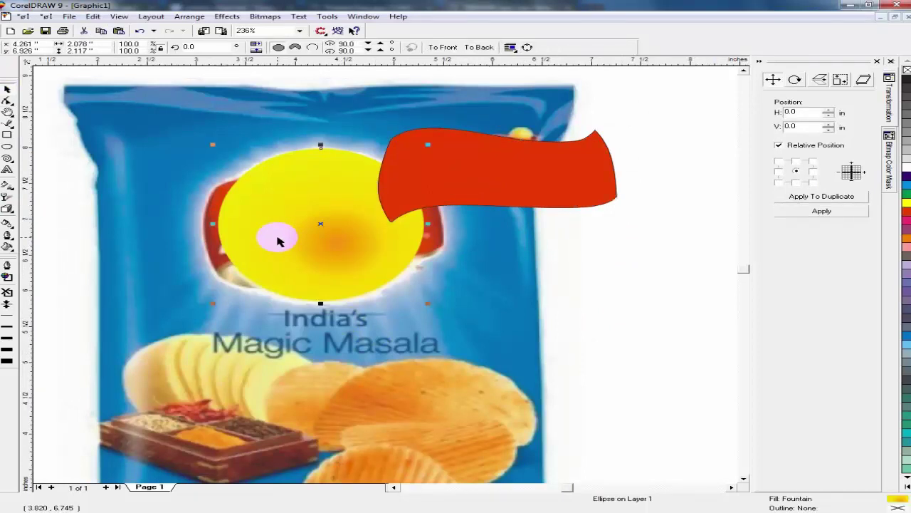
{"action": "key", "text": "ctrl+r"}
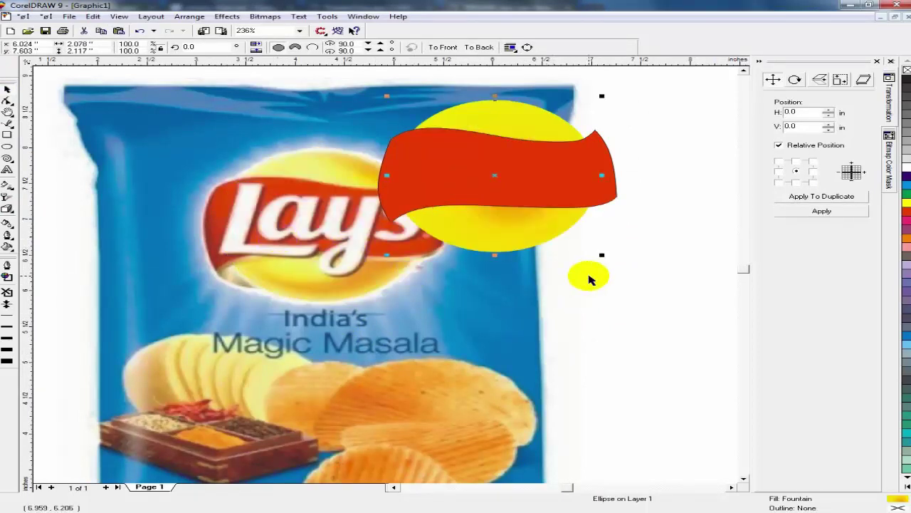
{"action": "left_click", "coordinate": [582, 281]}
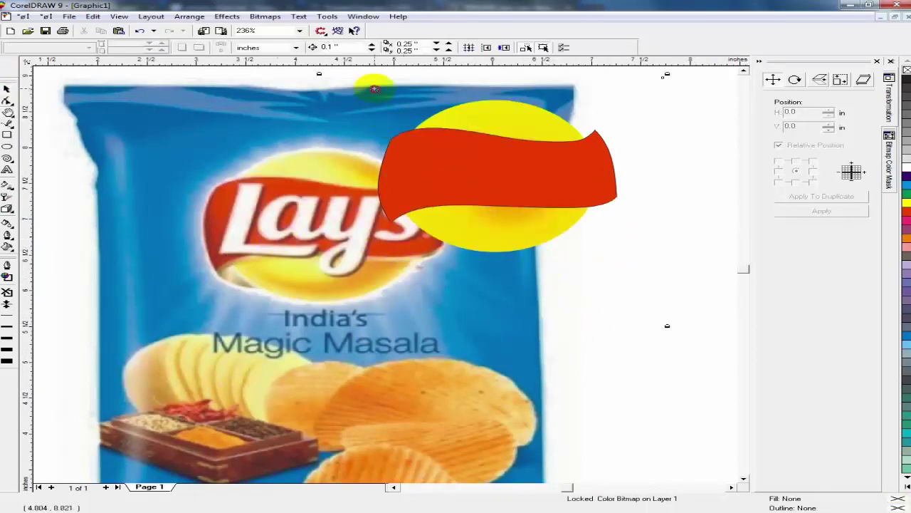
Draw a closed crescent about 1.34 by 1.80 inches along the ball's right and lower sides with the Bezier tool.
{"action": "left_click_drag", "start_coordinate": [374, 89], "coordinate": [624, 258]}
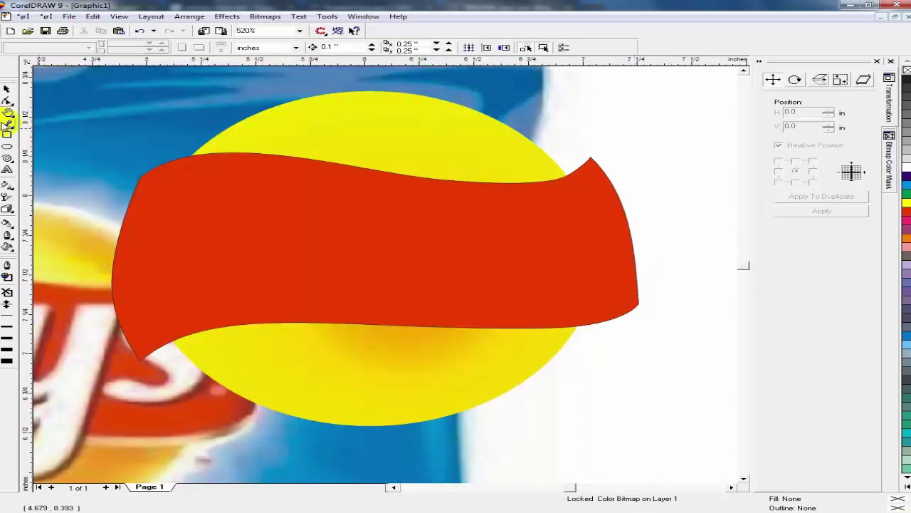
{"action": "left_click", "coordinate": [5, 125]}
{"action": "left_click", "coordinate": [466, 150]}
{"action": "left_click", "coordinate": [436, 123]}
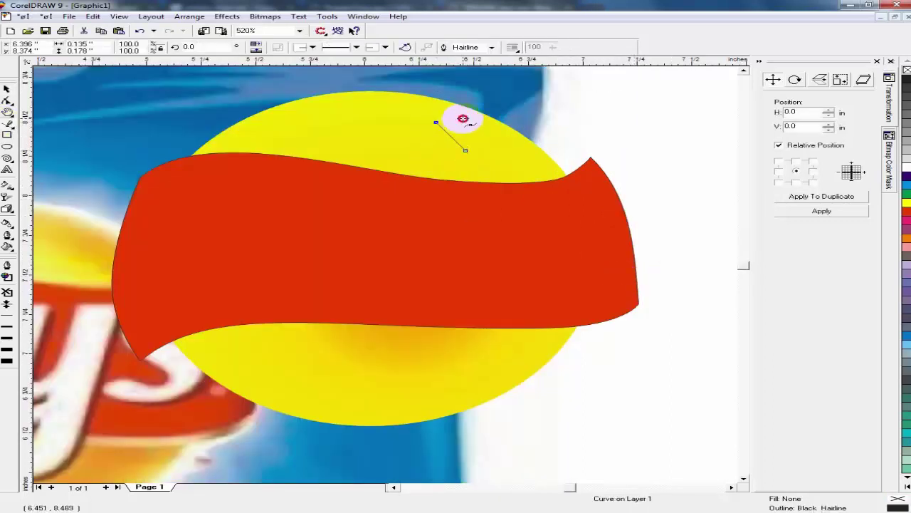
{"action": "left_click", "coordinate": [463, 119]}
{"action": "left_click", "coordinate": [497, 139]}
{"action": "left_click", "coordinate": [529, 173]}
{"action": "left_click", "coordinate": [561, 245]}
{"action": "left_click", "coordinate": [544, 322]}
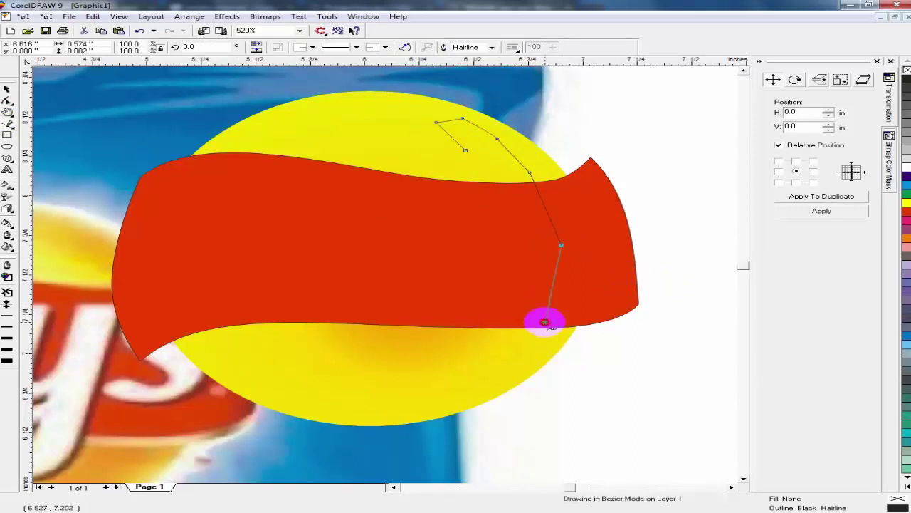
{"action": "left_click", "coordinate": [525, 361]}
{"action": "left_click", "coordinate": [453, 390]}
{"action": "left_click", "coordinate": [375, 402]}
{"action": "left_click", "coordinate": [294, 395]}
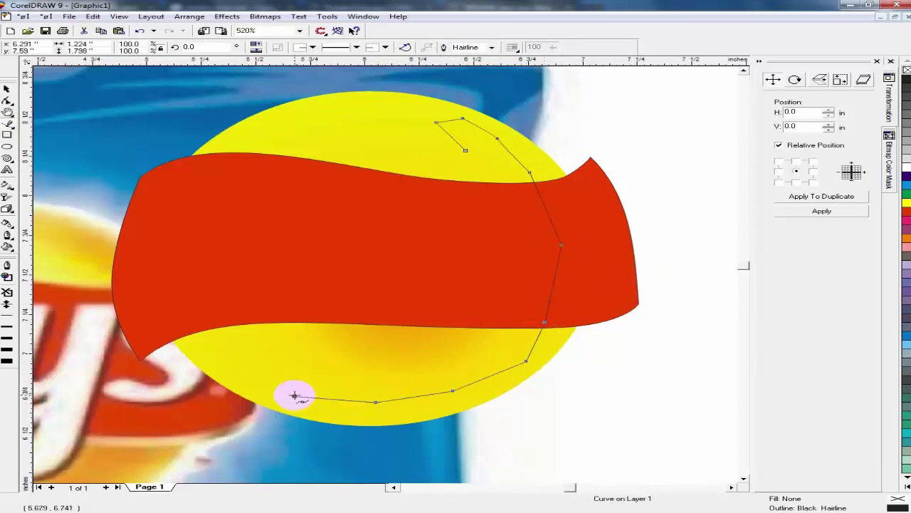
{"action": "left_click", "coordinate": [269, 384]}
{"action": "left_click", "coordinate": [284, 354]}
{"action": "left_click", "coordinate": [312, 345]}
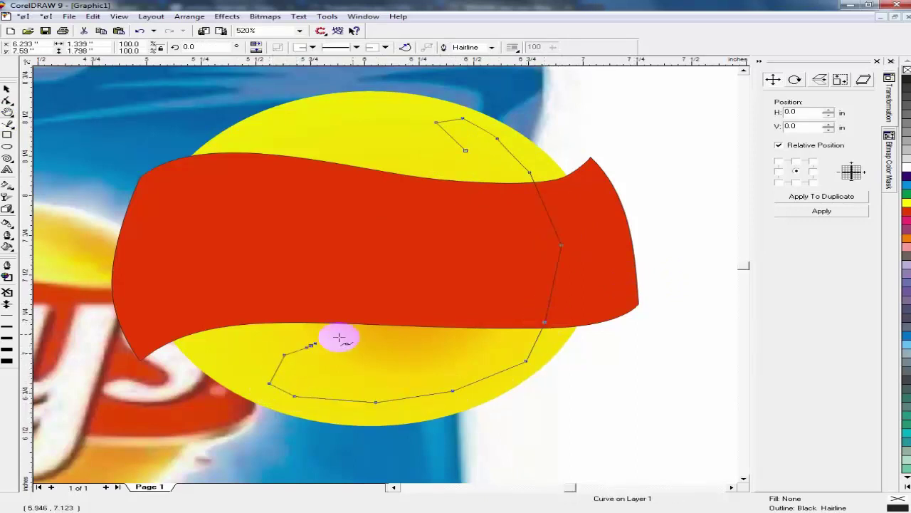
{"action": "left_click", "coordinate": [409, 327]}
{"action": "left_click", "coordinate": [450, 313]}
{"action": "left_click", "coordinate": [487, 252]}
{"action": "left_click", "coordinate": [491, 208]}
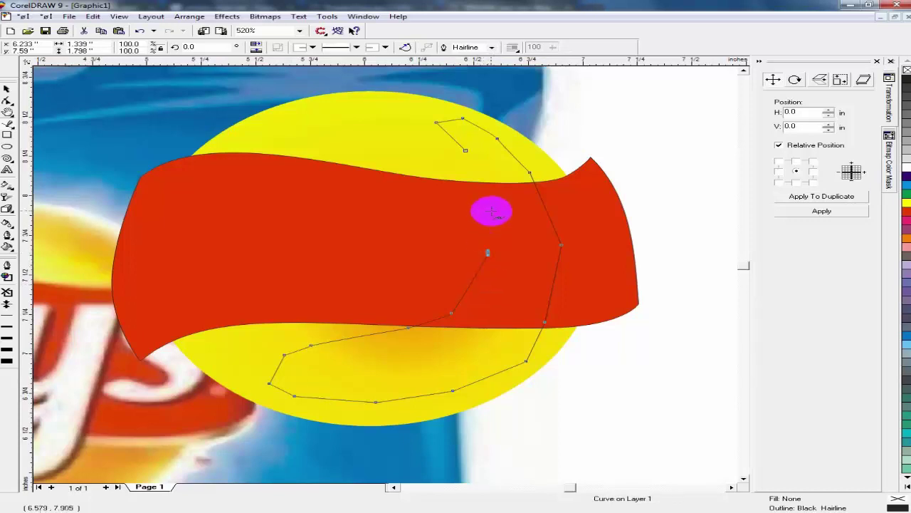
{"action": "left_click", "coordinate": [465, 150]}
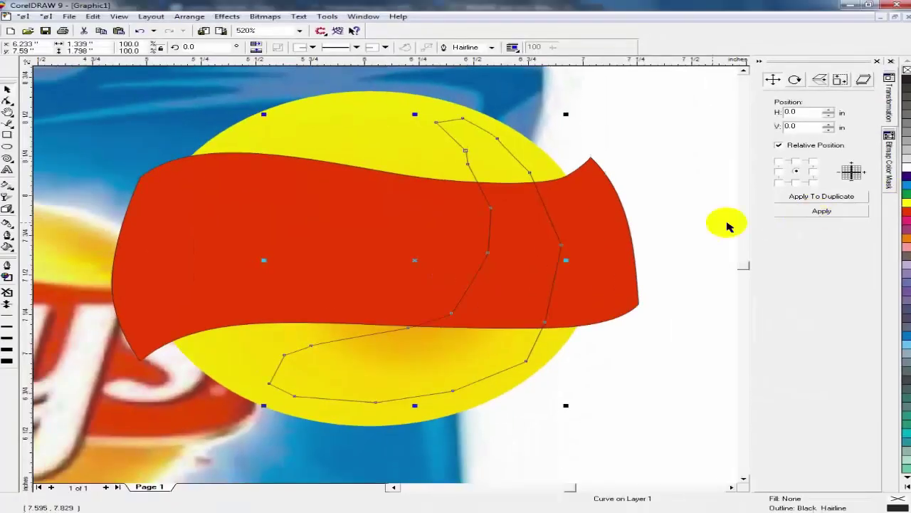
Fill the crescent with green and remove its outline.
{"action": "left_click_drag", "start_coordinate": [516, 238], "coordinate": [483, 225]}
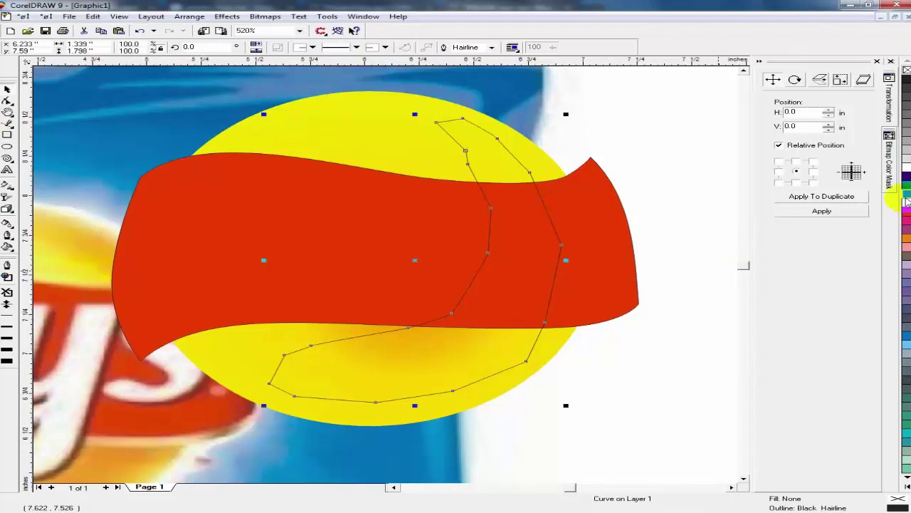
{"action": "left_click", "coordinate": [905, 198]}
{"action": "right_click", "coordinate": [906, 71]}
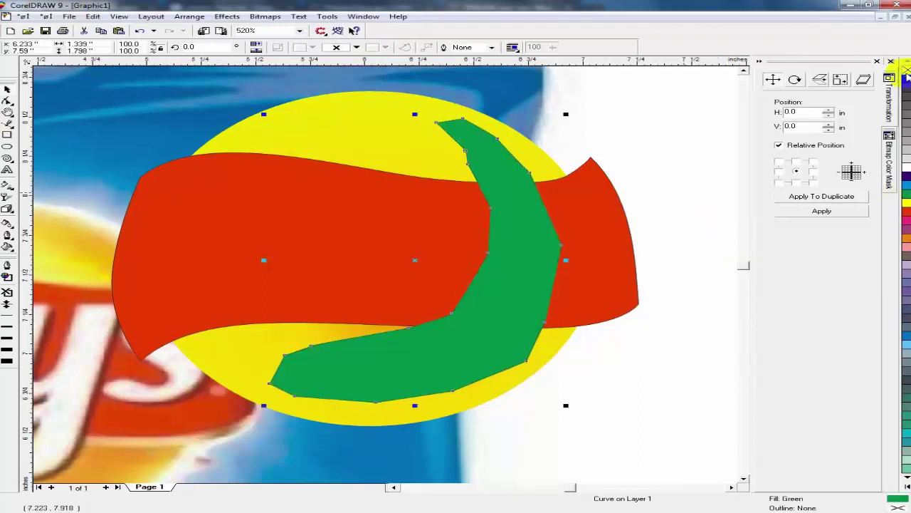
Convert the green crescent to a 32-bit CMYK bitmap at 350 dpi with anti-aliasing and a transparent background.
{"action": "key", "text": "alt+b"}
{"action": "key", "text": "c"}
{"action": "left_click", "coordinate": [514, 233]}
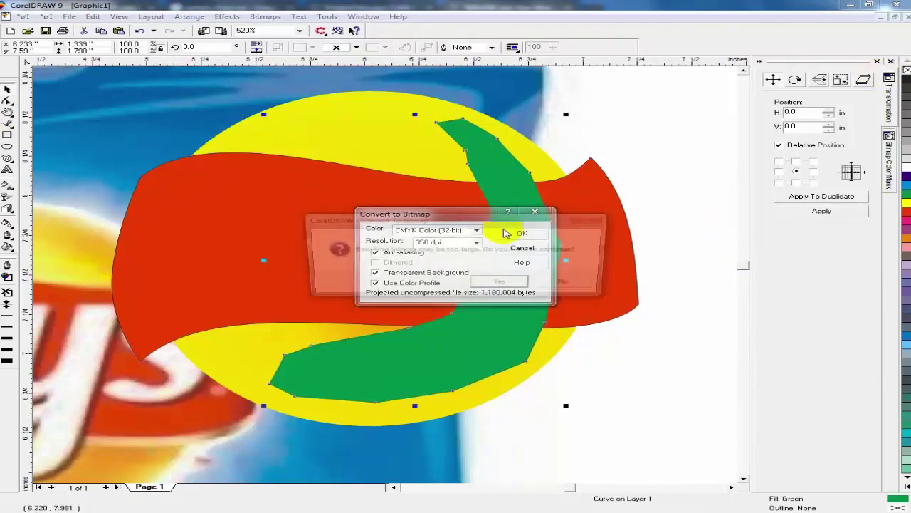
{"action": "left_click", "coordinate": [476, 282]}
Apply a strong Gaussian Blur to the green crescent bitmap so its edges fade softly.
{"action": "left_click", "coordinate": [264, 17]}
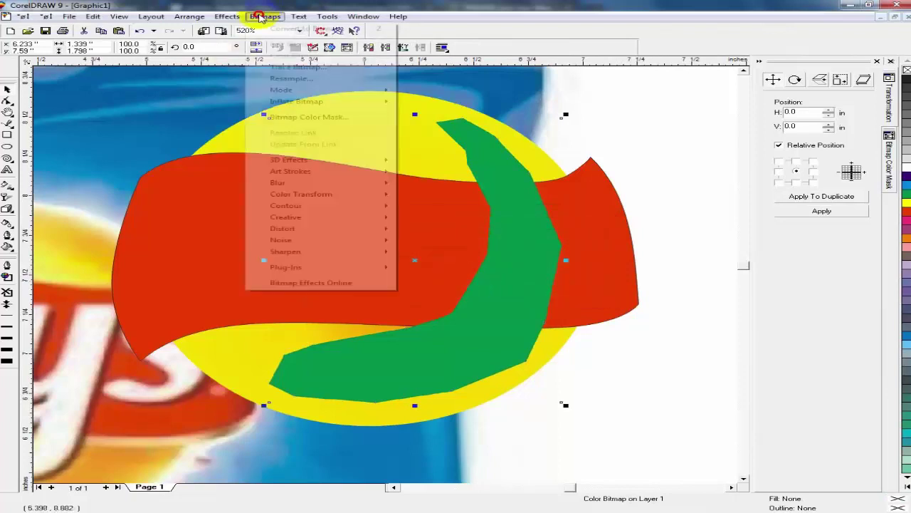
{"action": "mouse_move", "coordinate": [294, 182]}
{"action": "left_click", "coordinate": [454, 196]}
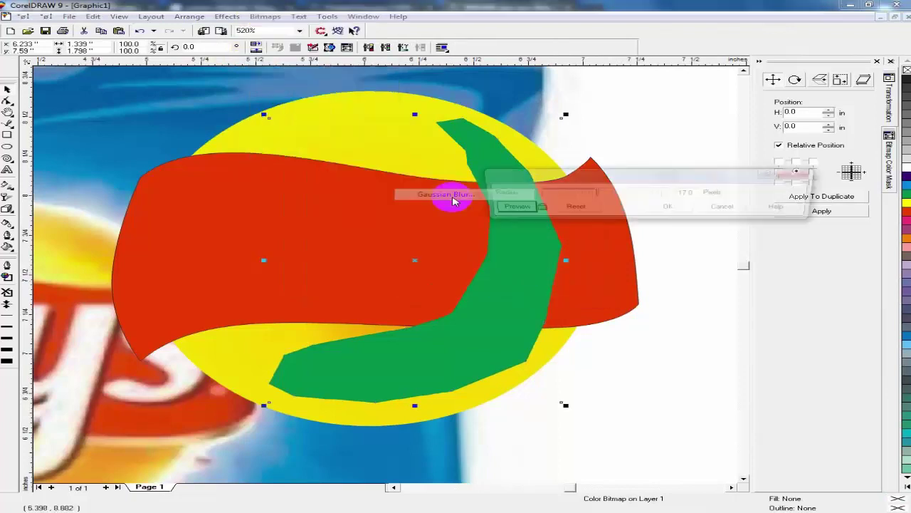
{"action": "left_click", "coordinate": [533, 208]}
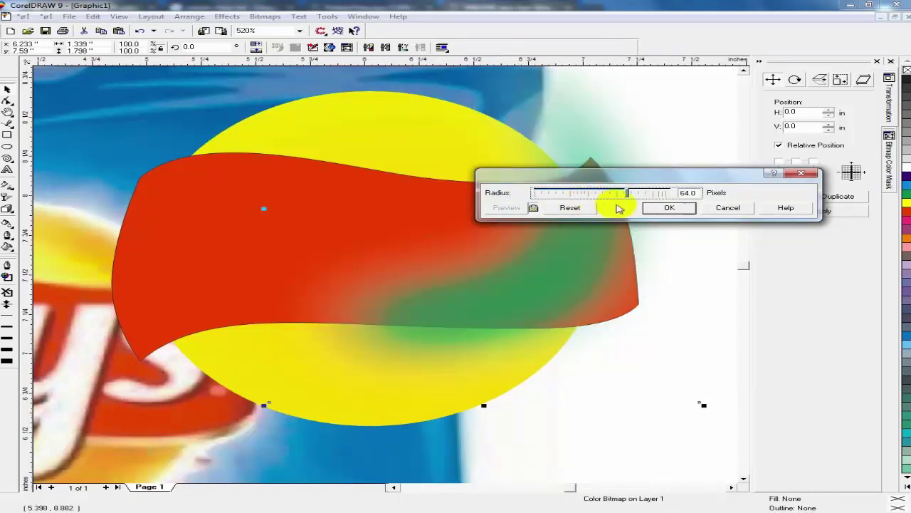
{"action": "left_click", "coordinate": [669, 208]}
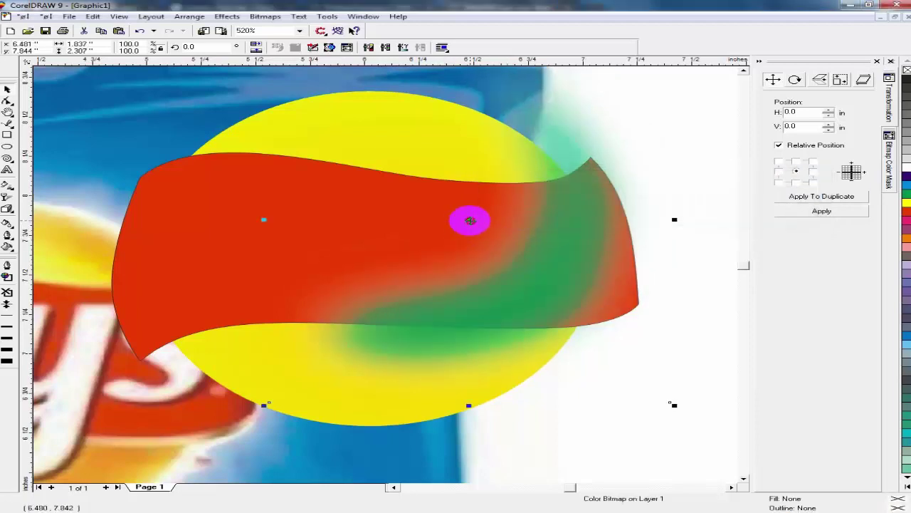
Move the blurred crescent back over the ball's lower right side and PowerClip it inside the ellipse.
{"action": "left_click", "coordinate": [418, 265]}
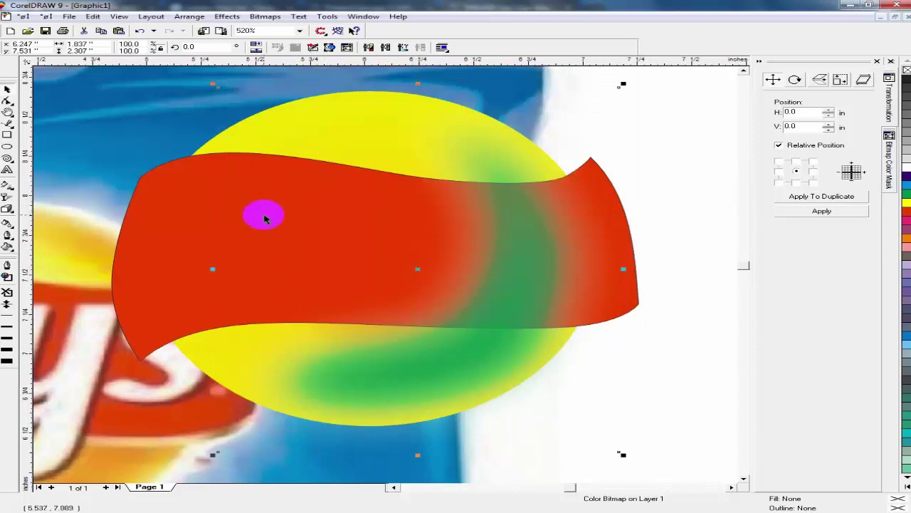
{"action": "key", "text": "shift+F9"}
{"action": "left_click", "coordinate": [199, 301]}
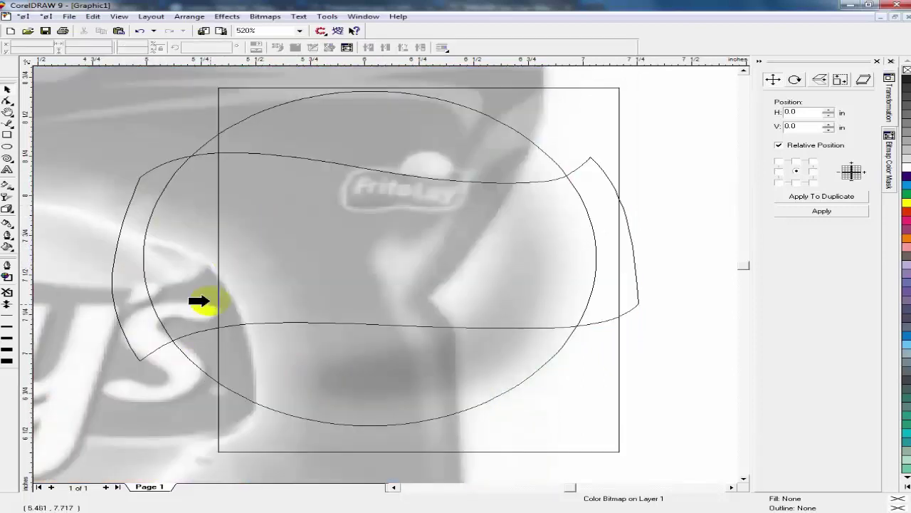
{"action": "left_click", "coordinate": [203, 345]}
{"action": "key", "text": "shift+F9"}
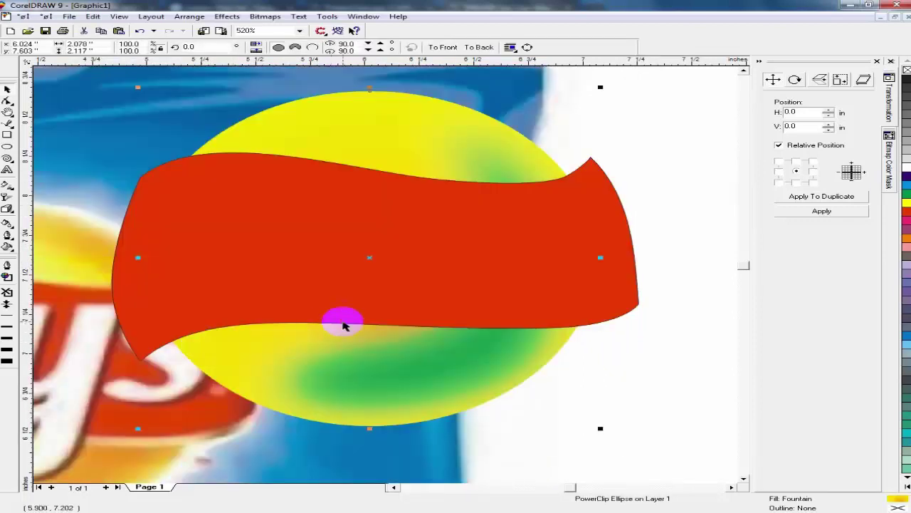
Recolour the 70% stop of the ball's radial fountain fill to orange-red.
{"action": "key", "text": "F3"}
{"action": "key", "text": "F3"}
{"action": "left_click", "coordinate": [413, 287]}
{"action": "key", "text": "F2"}
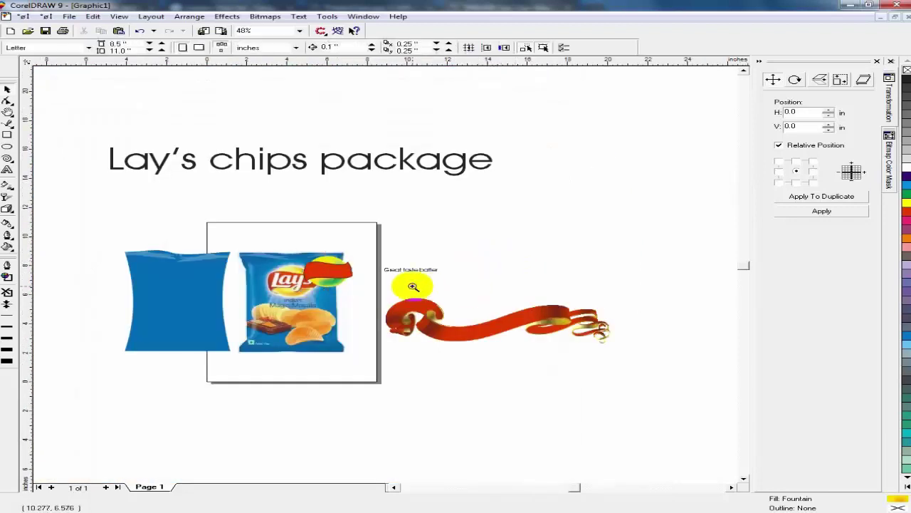
{"action": "left_click_drag", "start_coordinate": [281, 238], "coordinate": [360, 310]}
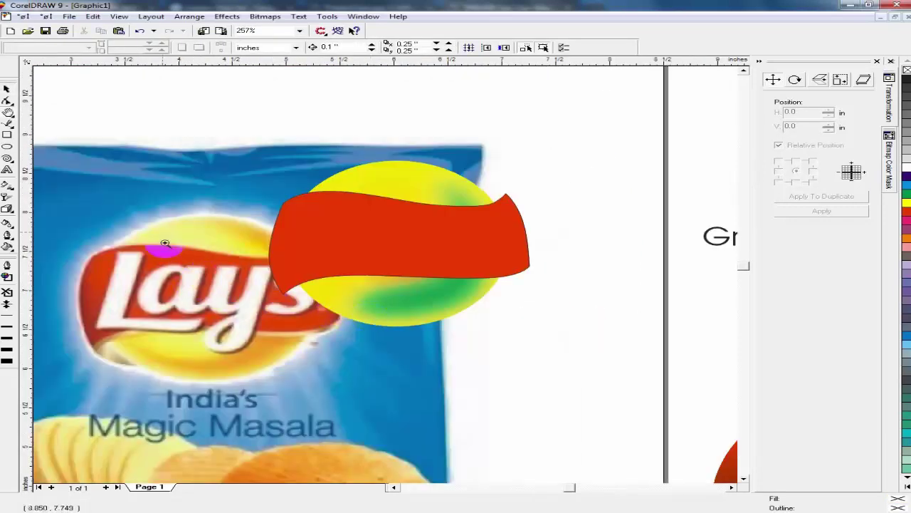
{"action": "left_click_drag", "start_coordinate": [114, 145], "coordinate": [569, 411]}
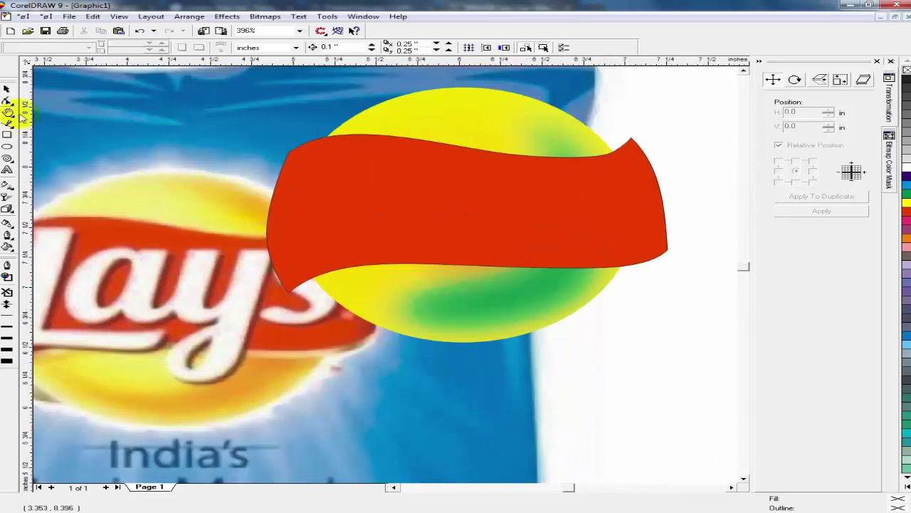
{"action": "left_click", "coordinate": [478, 116]}
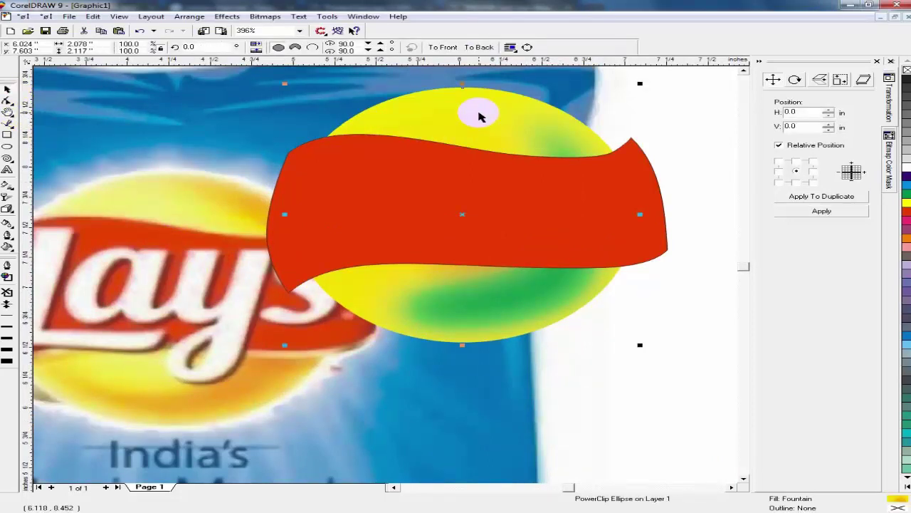
{"action": "key", "text": "F11"}
{"action": "left_click", "coordinate": [431, 281]}
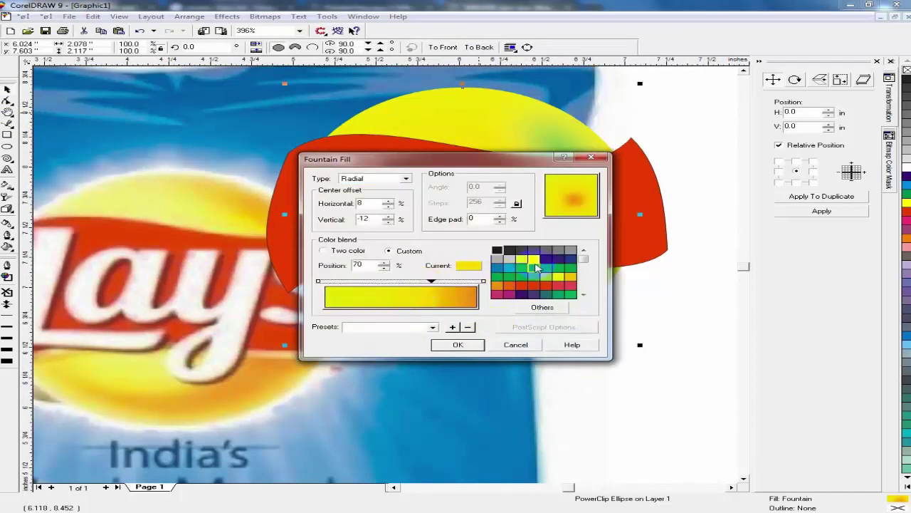
{"action": "left_click", "coordinate": [511, 285]}
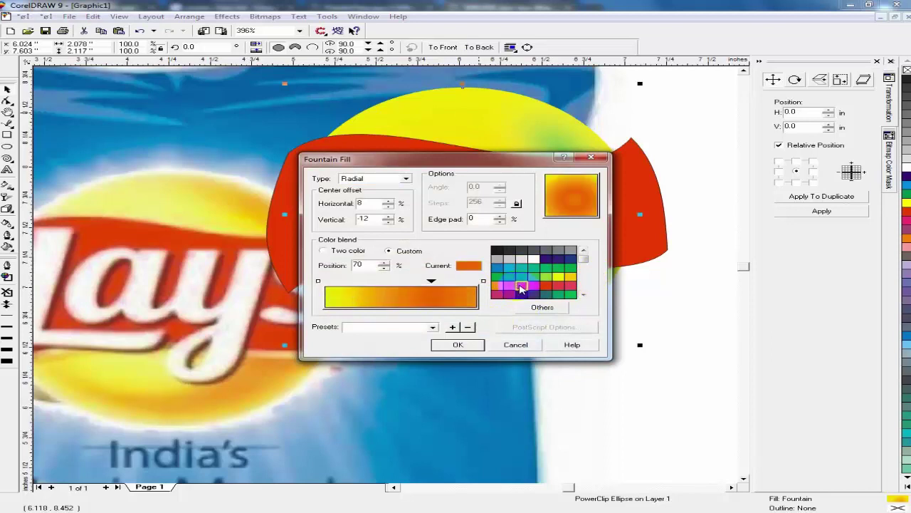
{"action": "left_click", "coordinate": [522, 286]}
{"action": "left_click", "coordinate": [476, 345]}
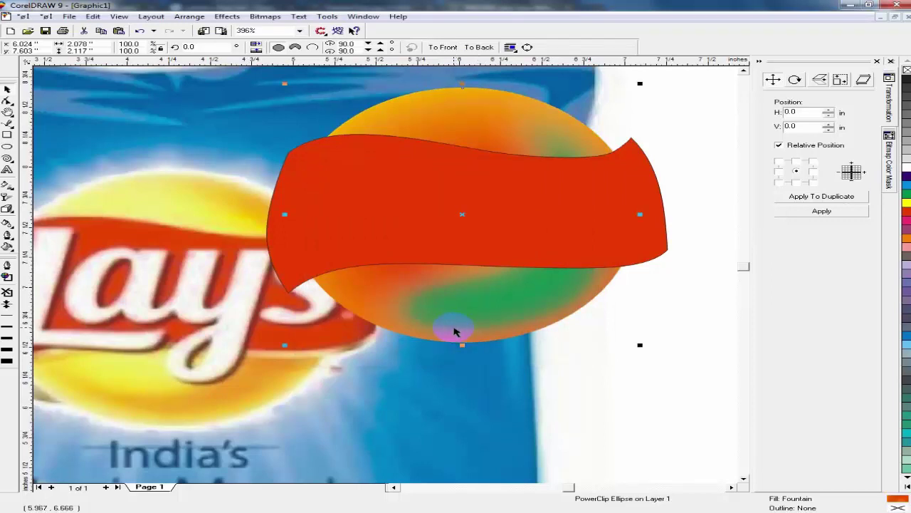
Add a yellow stop near the outer end of the ball's fountain fill and slide it inward towards the orange-red stop.
{"action": "key", "text": "F11"}
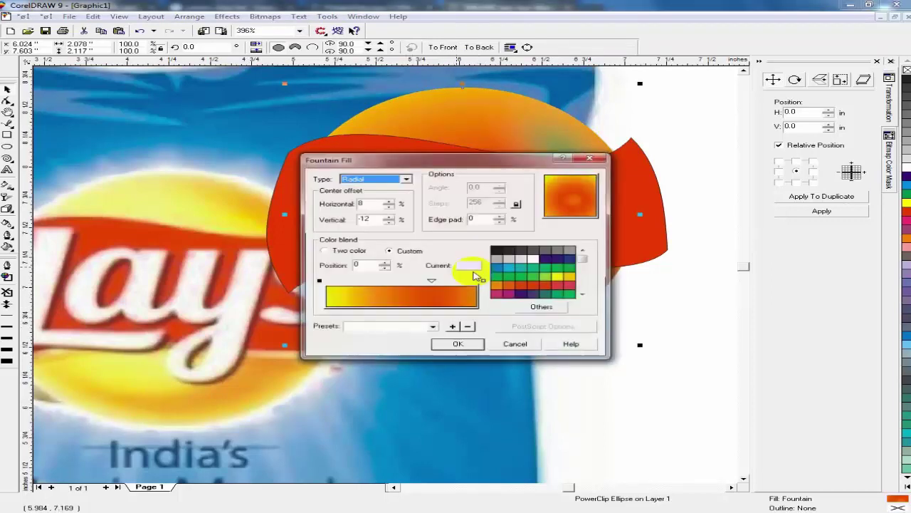
{"action": "left_click", "coordinate": [339, 289]}
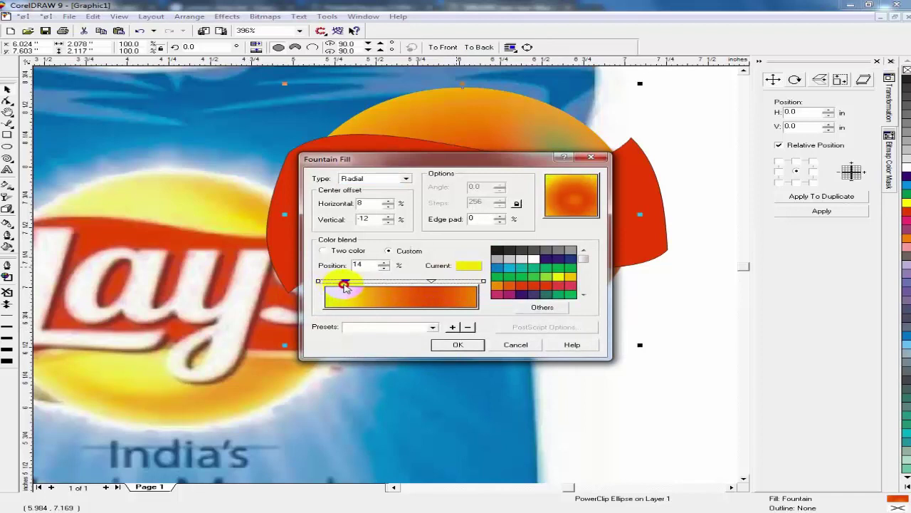
{"action": "mouse_move", "coordinate": [345, 287]}
{"action": "left_mouse_down"}
{"action": "mouse_move", "coordinate": [399, 285]}
{"action": "mouse_move", "coordinate": [418, 299]}
{"action": "left_mouse_up"}
{"action": "left_click", "coordinate": [458, 344]}
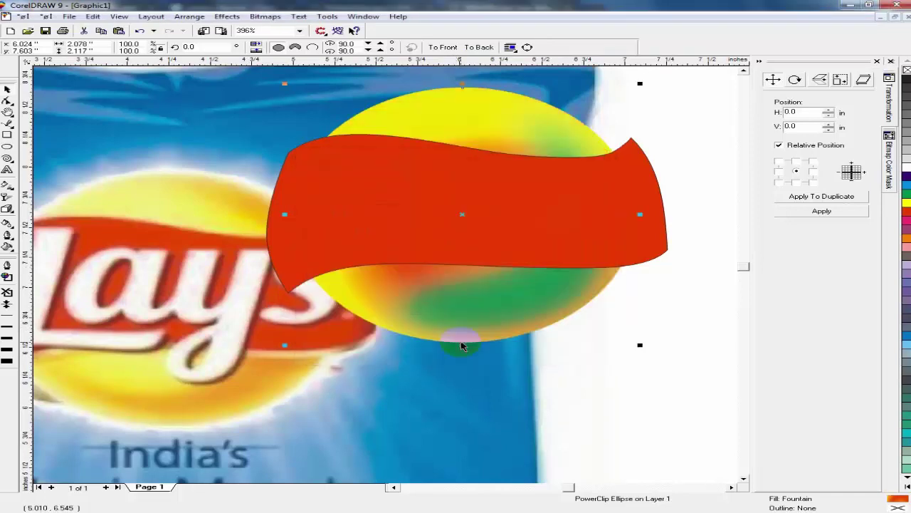
Remove the black hairline outline from the red banner.
{"action": "key", "text": "F3"}
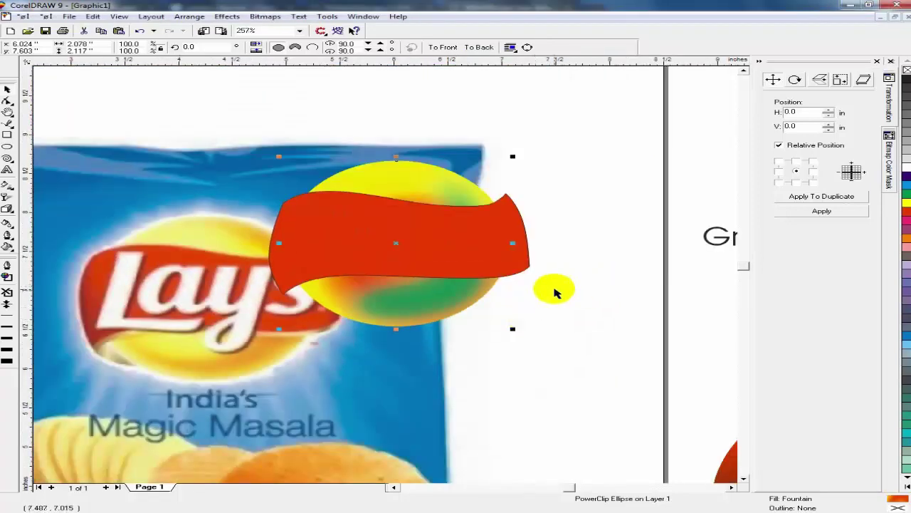
{"action": "left_click", "coordinate": [577, 298]}
{"action": "left_click_drag", "start_coordinate": [237, 150], "coordinate": [576, 363]}
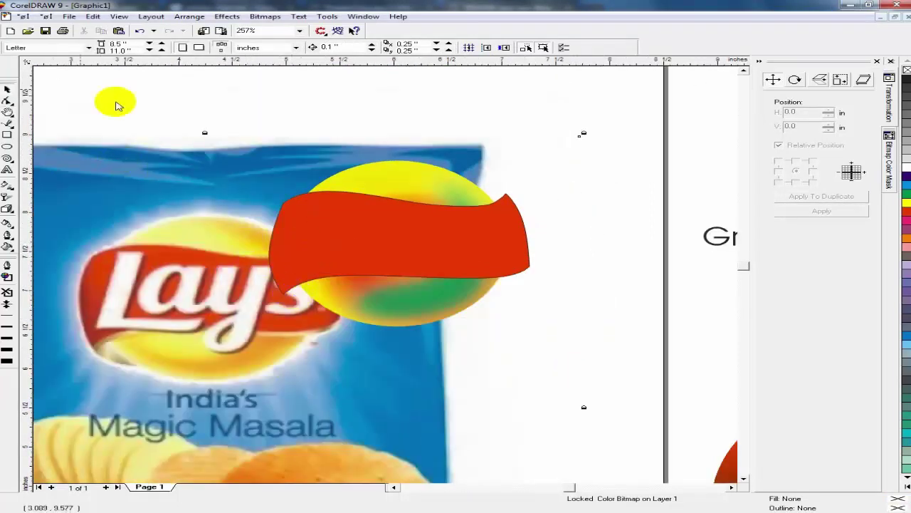
{"action": "left_click", "coordinate": [369, 240]}
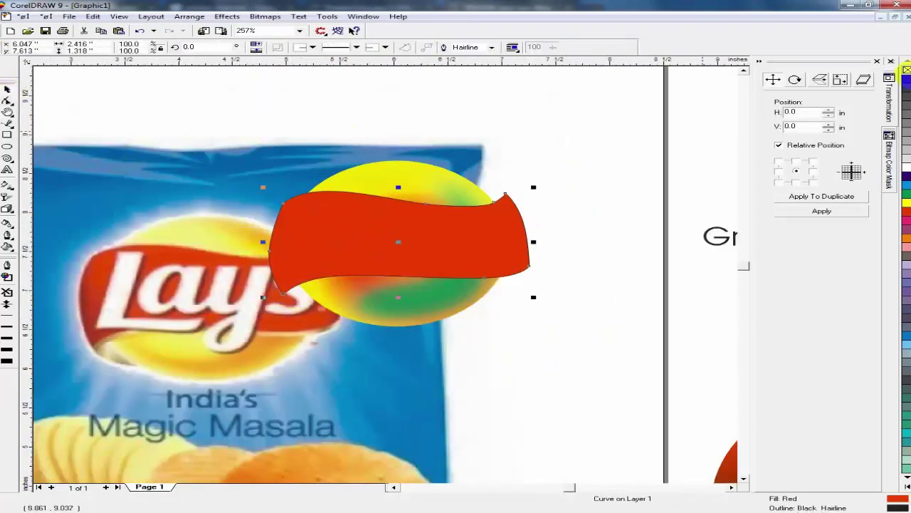
{"action": "right_click", "coordinate": [905, 71]}
Place a copy of the ball above the packet picture and fill the copy with white.
{"action": "key", "text": "F4"}
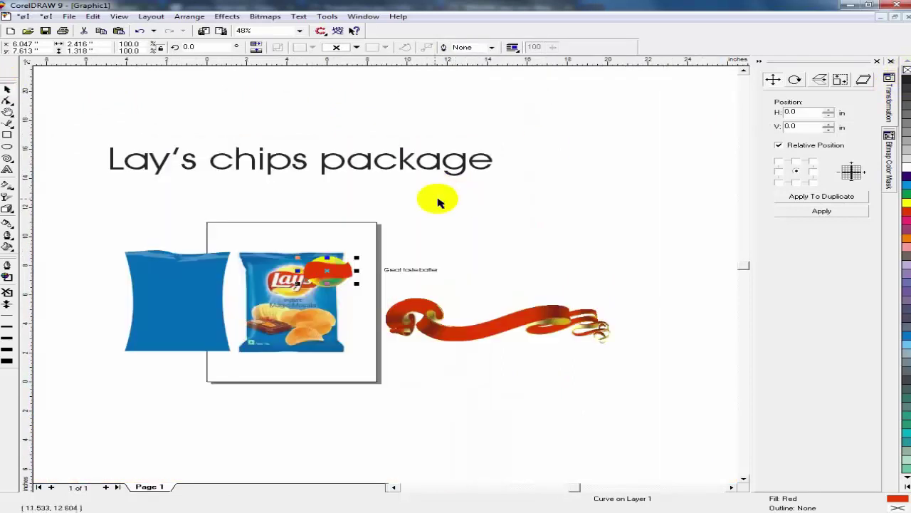
{"action": "left_click_drag", "start_coordinate": [335, 263], "coordinate": [353, 212]}
{"action": "right_click", "coordinate": [353, 212]}
{"action": "key", "text": "F2"}
{"action": "left_click_drag", "start_coordinate": [303, 197], "coordinate": [382, 257]}
{"action": "left_click_drag", "start_coordinate": [217, 116], "coordinate": [615, 352]}
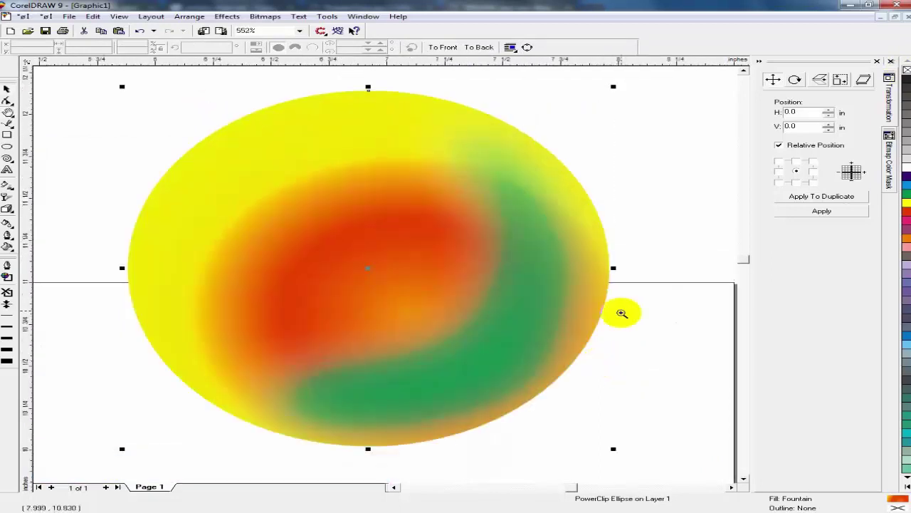
{"action": "left_click", "coordinate": [8, 90]}
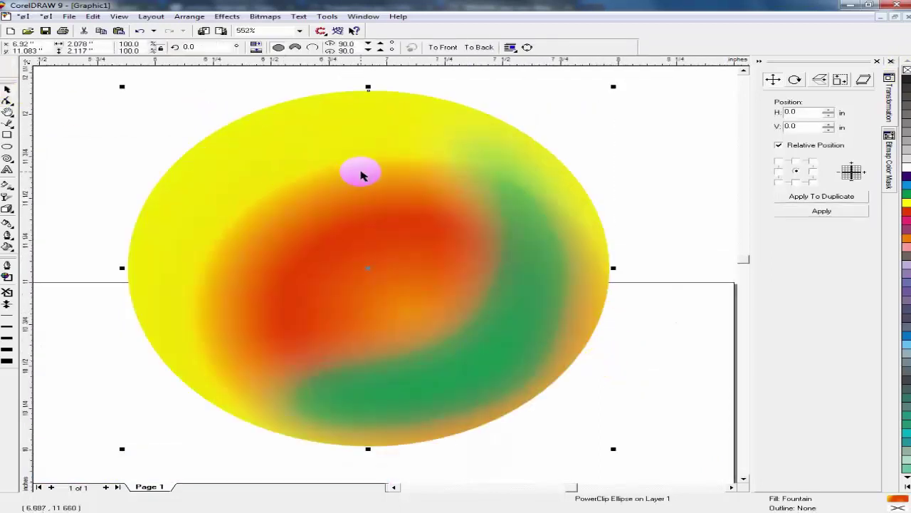
{"action": "left_click", "coordinate": [907, 168]}
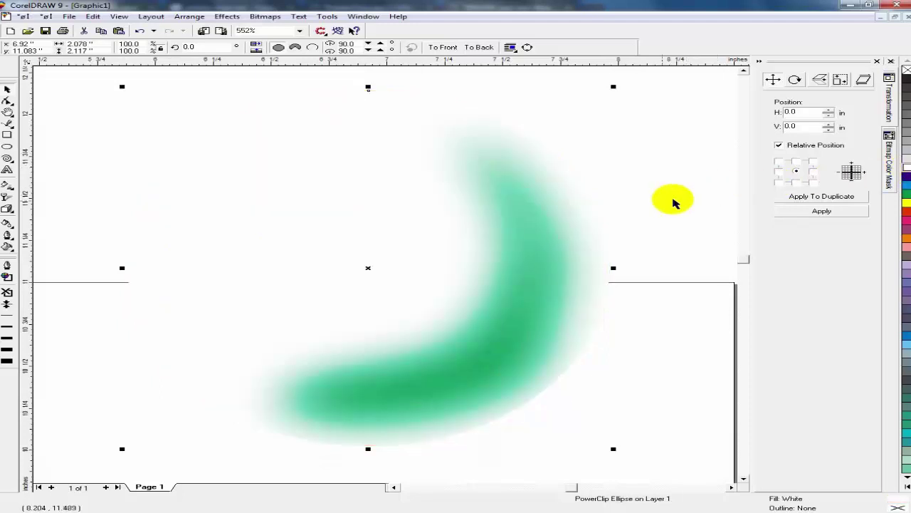
Edit the white ellipse's PowerClip contents, delete the blurred green crescent and finish editing.
{"action": "key", "text": "alt+c"}
{"action": "key", "text": "w"}
{"action": "key", "text": "e"}
{"action": "left_click", "coordinate": [537, 305]}
{"action": "left_click_drag", "start_coordinate": [536, 305], "coordinate": [603, 286]}
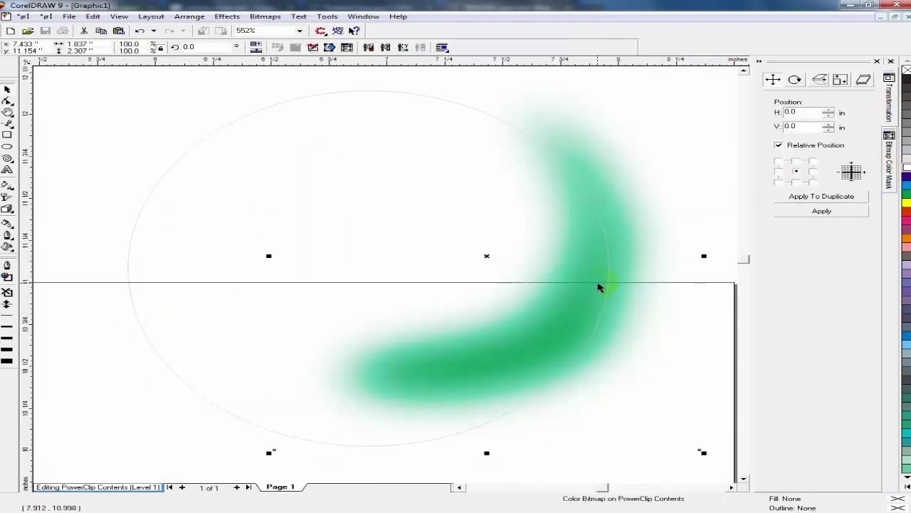
{"action": "key", "text": "Delete"}
{"action": "key", "text": "alt+c"}
{"action": "key", "text": "w"}
{"action": "key", "text": "f"}
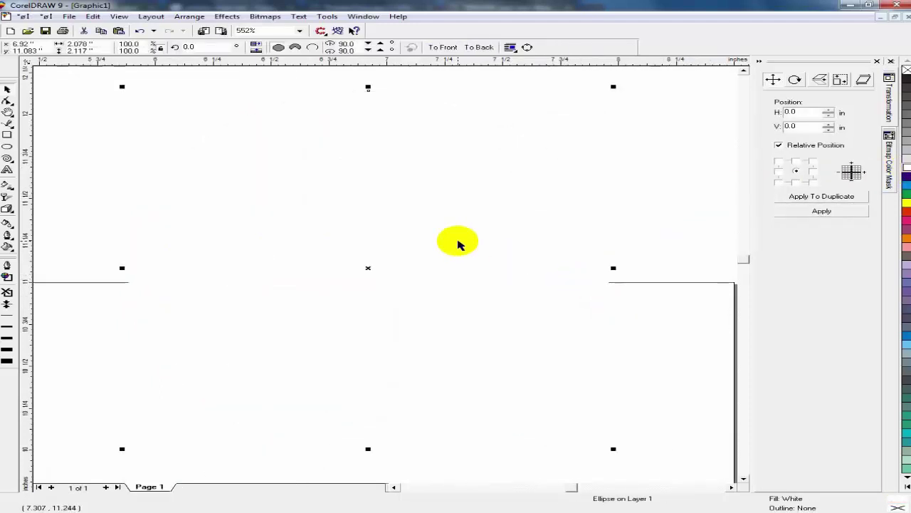
Convert the white ellipse to a 32-bit CMYK bitmap at 350 dpi with anti-aliasing and a transparent background.
{"action": "key", "text": "alt+b"}
{"action": "key", "text": "c"}
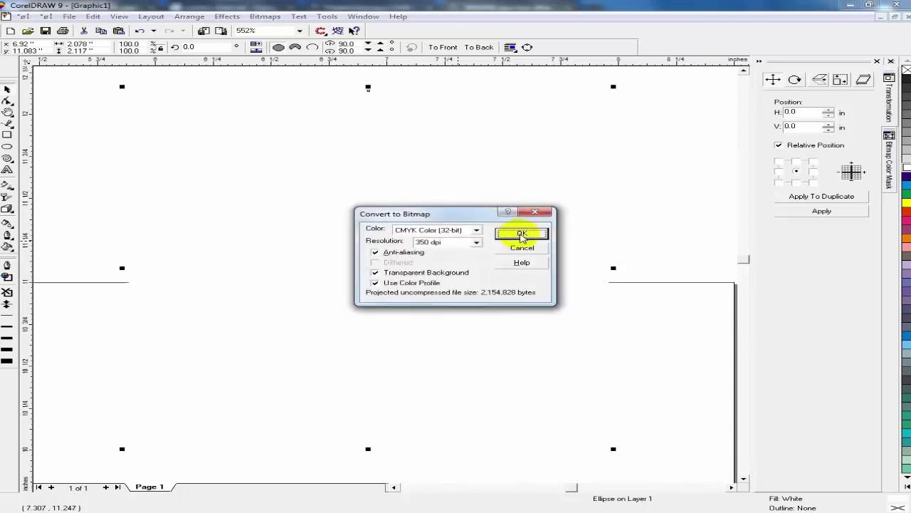
{"action": "left_click", "coordinate": [520, 235]}
{"action": "left_click", "coordinate": [504, 282]}
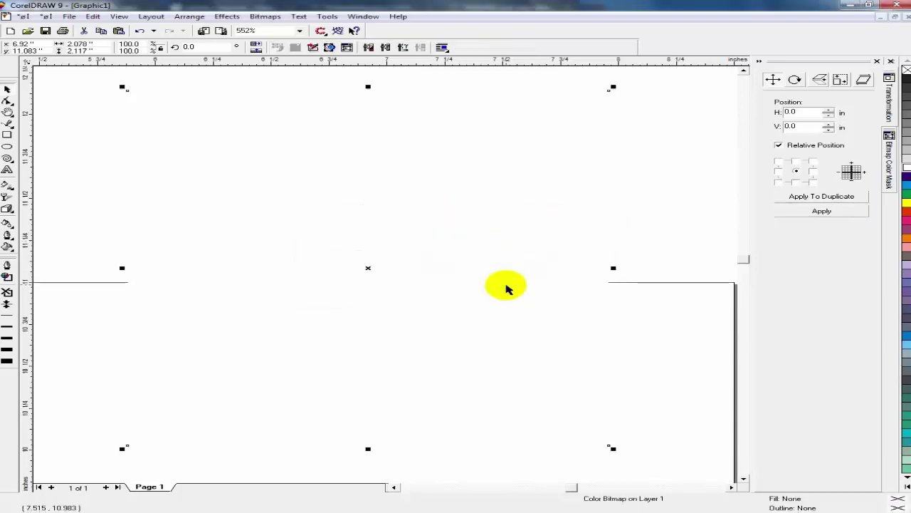
Apply a Gaussian Blur with a 50-pixel radius to the white ellipse bitmap.
{"action": "left_click", "coordinate": [274, 14]}
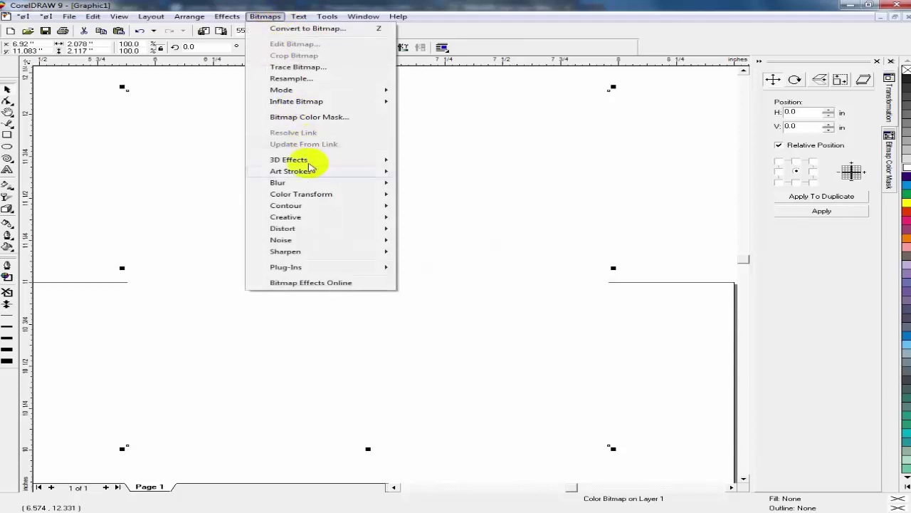
{"action": "mouse_move", "coordinate": [376, 182]}
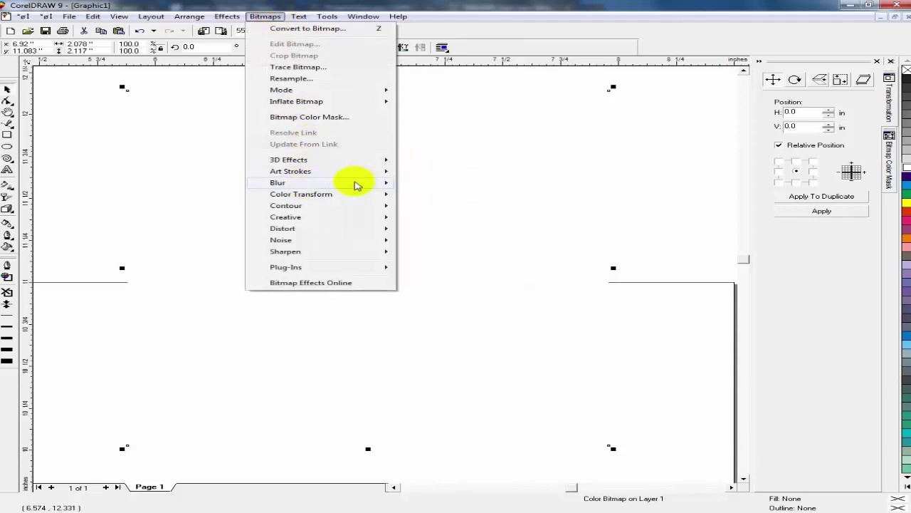
{"action": "left_click", "coordinate": [451, 194]}
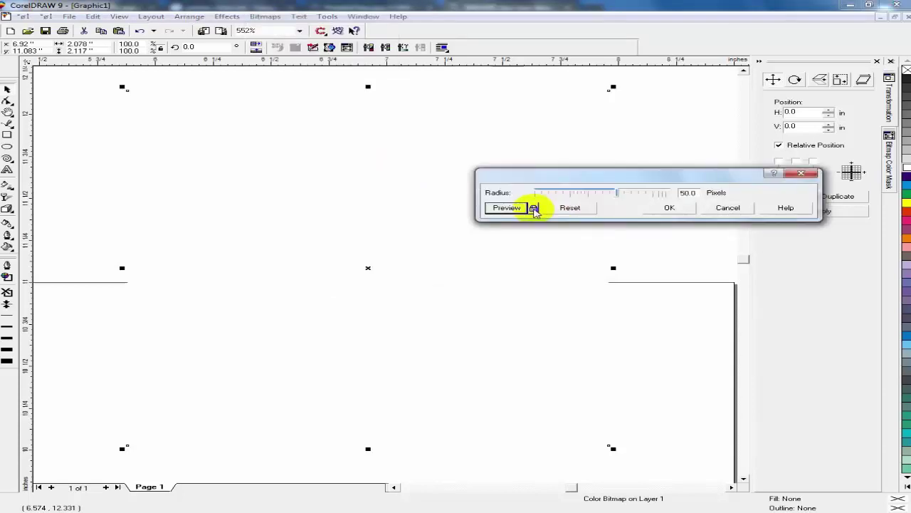
{"action": "left_click", "coordinate": [533, 207]}
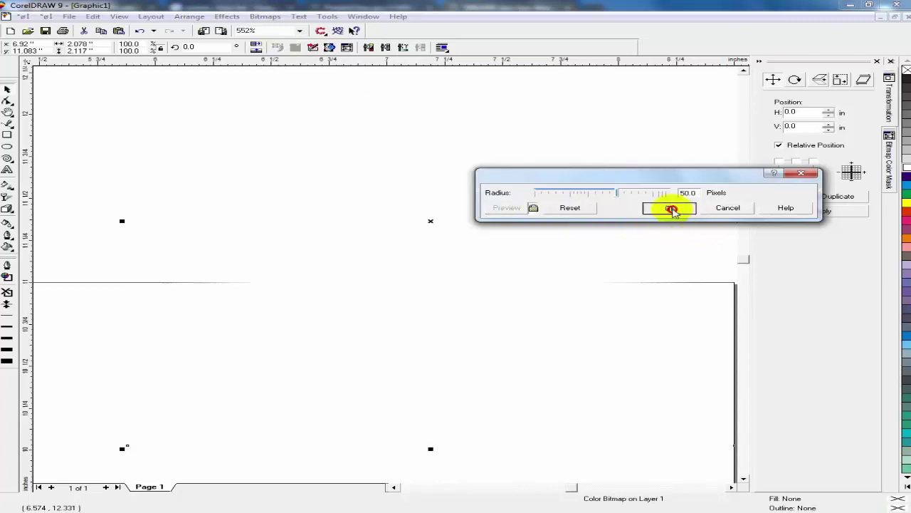
{"action": "left_click", "coordinate": [669, 208]}
Move the blurred white glow onto the upper middle of the blue packet shape.
{"action": "key", "text": "F4"}
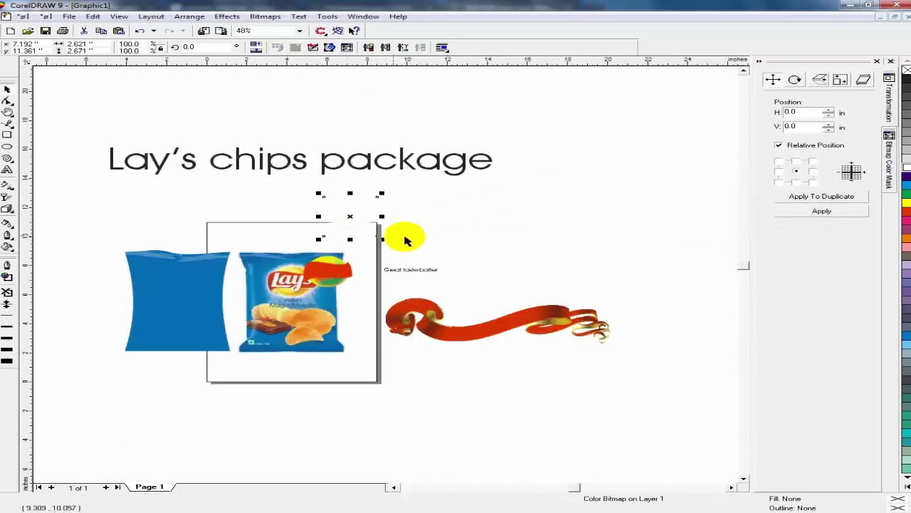
{"action": "left_click_drag", "start_coordinate": [356, 227], "coordinate": [177, 295]}
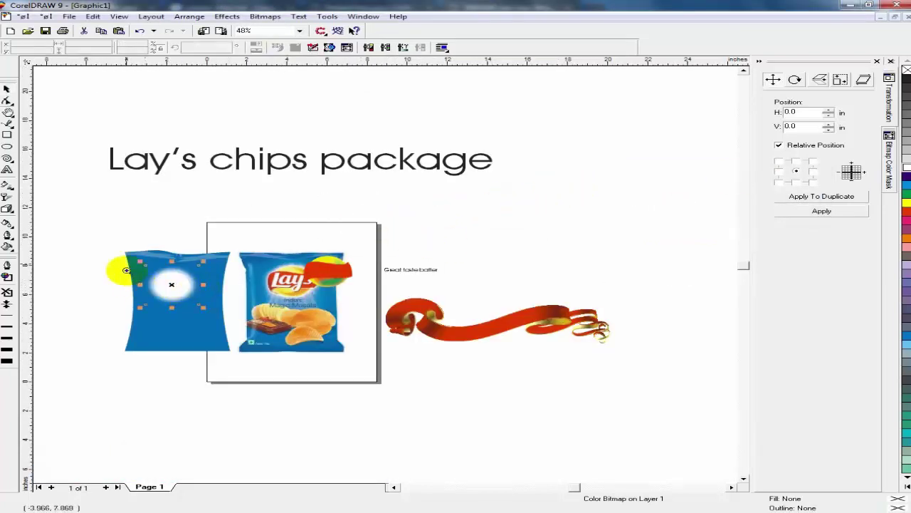
{"action": "left_click_drag", "start_coordinate": [126, 270], "coordinate": [274, 322]}
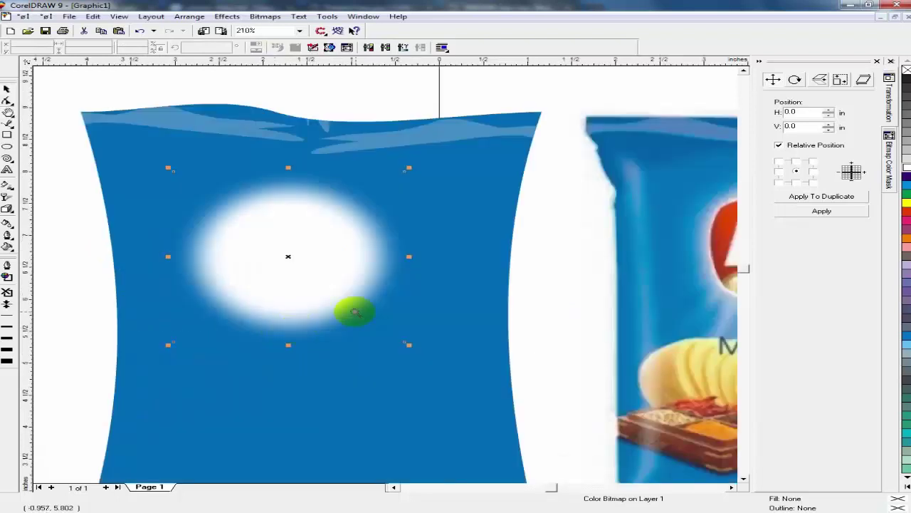
{"action": "left_click", "coordinate": [7, 89]}
Move the red banner and the shaded ball together over the white glow on the blue packet.
{"action": "key", "text": "F4"}
{"action": "left_click", "coordinate": [333, 274]}
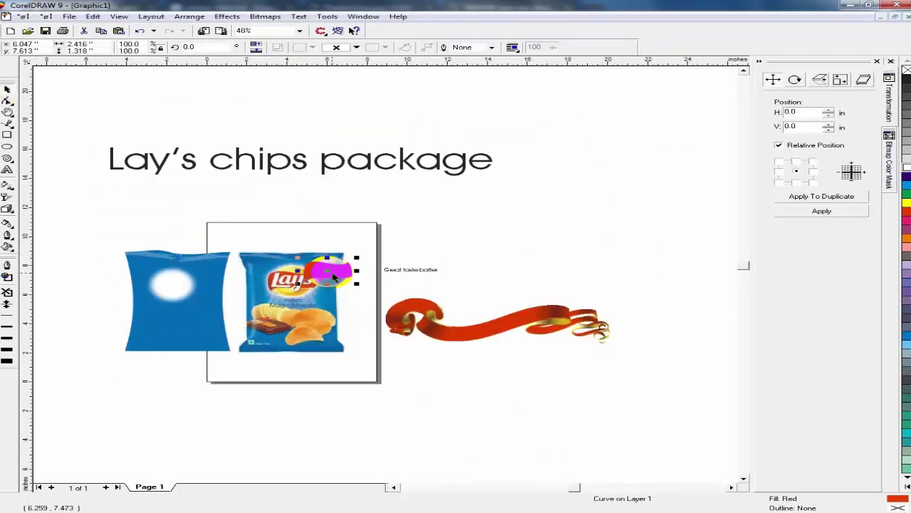
{"action": "left_click", "coordinate": [334, 288], "text": "shift"}
{"action": "left_click_drag", "start_coordinate": [328, 272], "coordinate": [170, 284]}
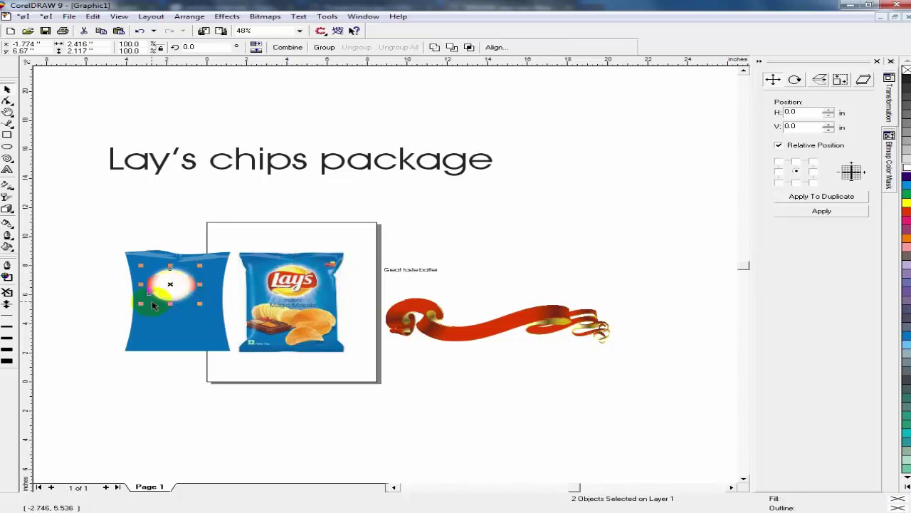
{"action": "key", "text": "F2"}
{"action": "left_click_drag", "start_coordinate": [88, 251], "coordinate": [251, 327]}
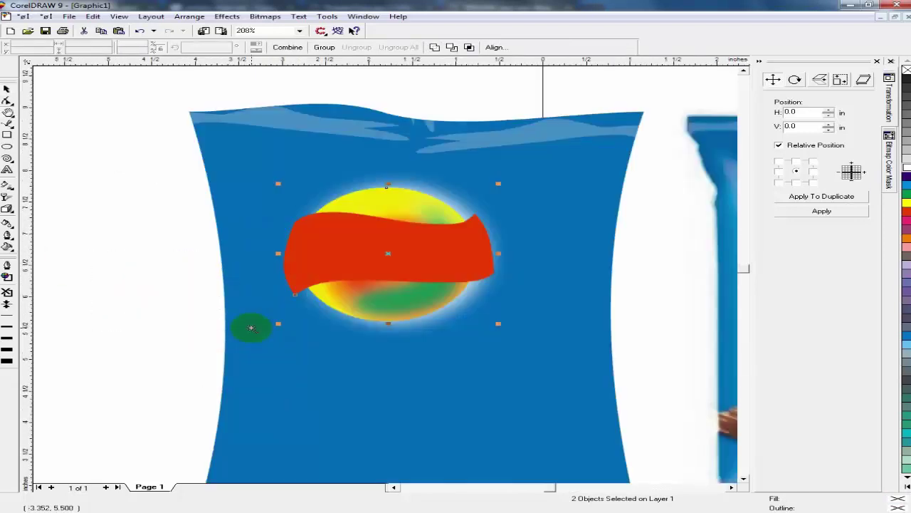
{"action": "left_click", "coordinate": [163, 192]}
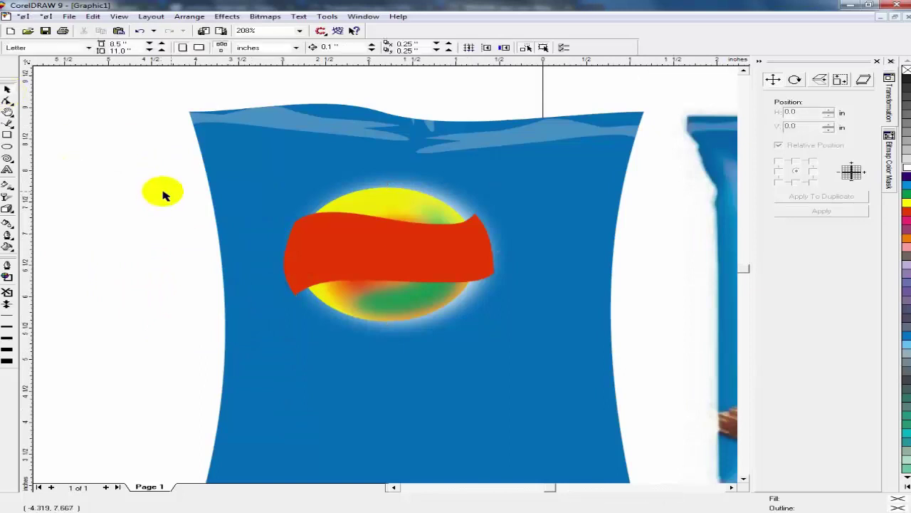
Move the banner and ball off to the left of the white glow and group them.
{"action": "left_click_drag", "start_coordinate": [365, 260], "coordinate": [248, 284]}
{"action": "left_click_drag", "start_coordinate": [383, 283], "coordinate": [306, 273]}
{"action": "left_click", "coordinate": [132, 302]}
{"action": "left_click", "coordinate": [225, 269]}
{"action": "left_click", "coordinate": [276, 224], "text": "shift"}
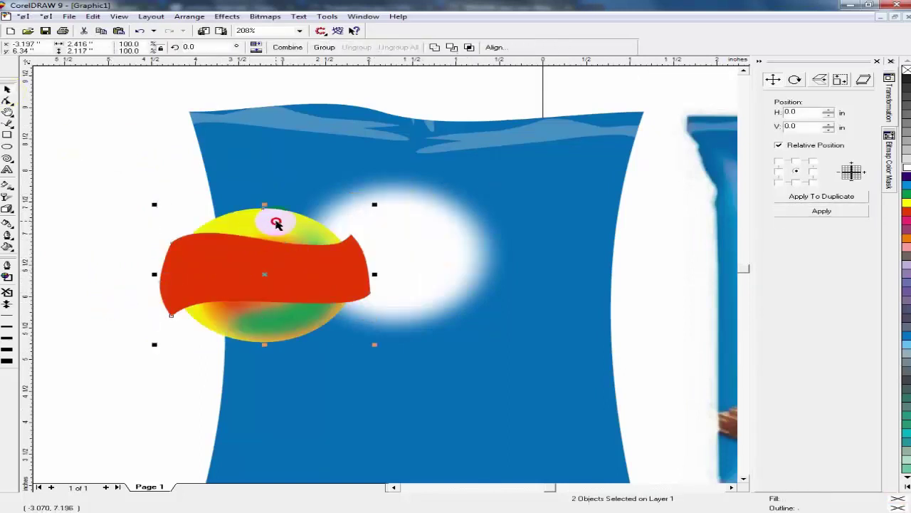
{"action": "key", "text": "ctrl+g"}
Cut and paste the banner-and-ball group to bring it in front, and centre it on the white glow.
{"action": "key", "text": "Delete"}
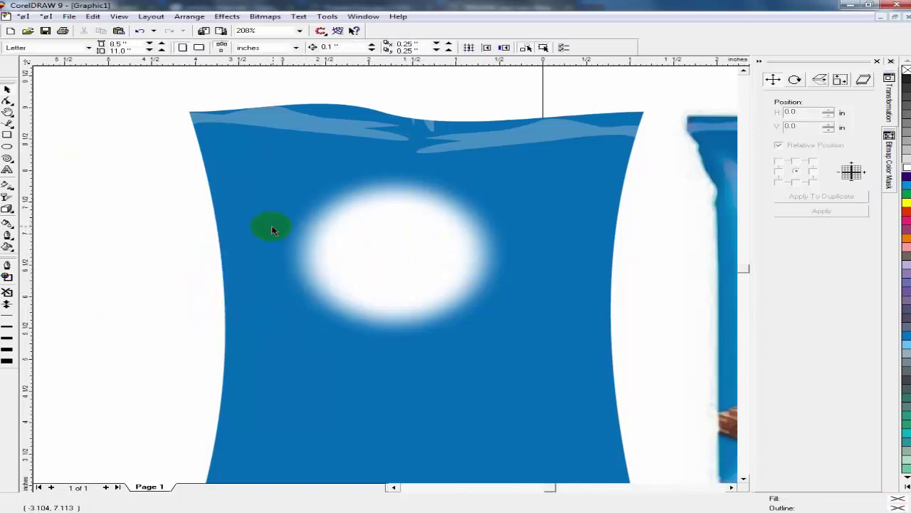
{"action": "key", "text": "ctrl+v"}
{"action": "left_click_drag", "start_coordinate": [311, 270], "coordinate": [332, 300]}
{"action": "left_click", "coordinate": [419, 252], "text": "shift"}
{"action": "key", "text": "c"}
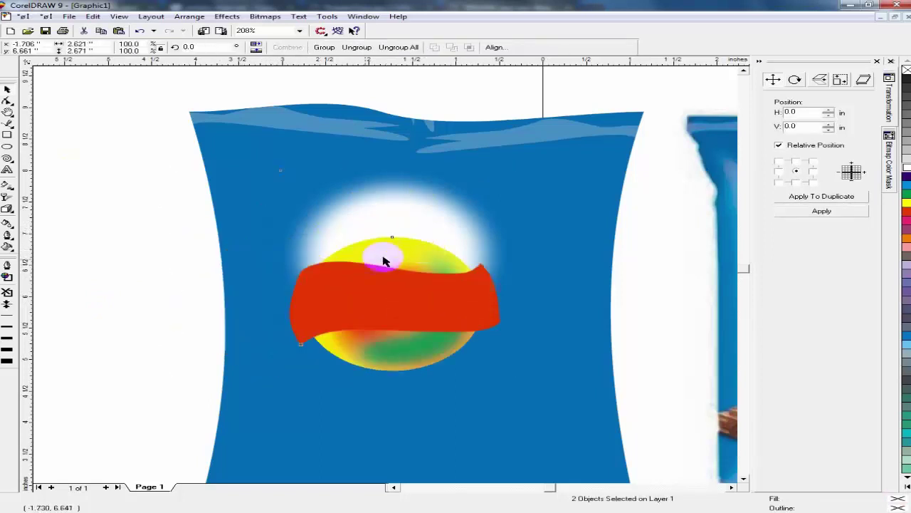
{"action": "key", "text": "e"}
{"action": "left_click", "coordinate": [176, 264]}
With the banner-and-ball group moved aside, enlarge the white glow slightly from its centre and centre it horizontally on the blue packet.
{"action": "left_click_drag", "start_coordinate": [371, 242], "coordinate": [309, 279]}
{"action": "left_click", "coordinate": [478, 235]}
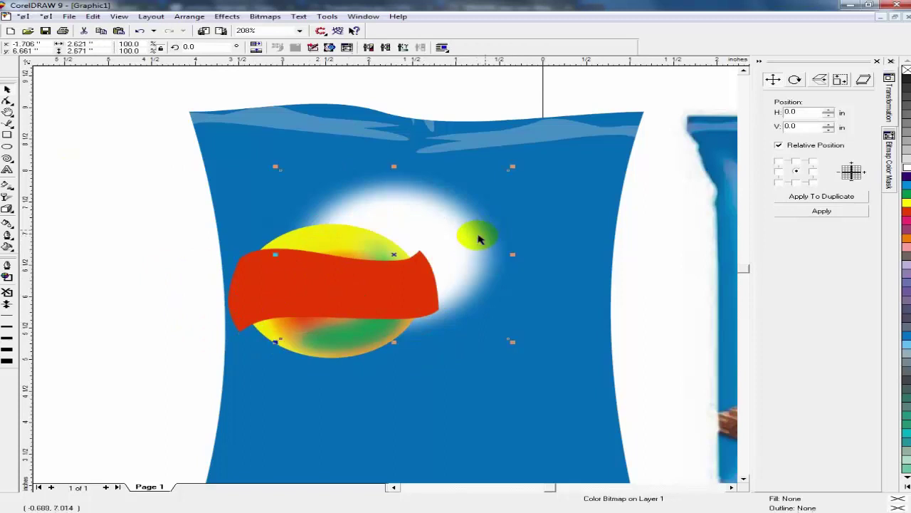
{"action": "left_click_drag", "start_coordinate": [512, 167], "coordinate": [536, 157]}
{"action": "left_click", "coordinate": [572, 215], "text": "shift"}
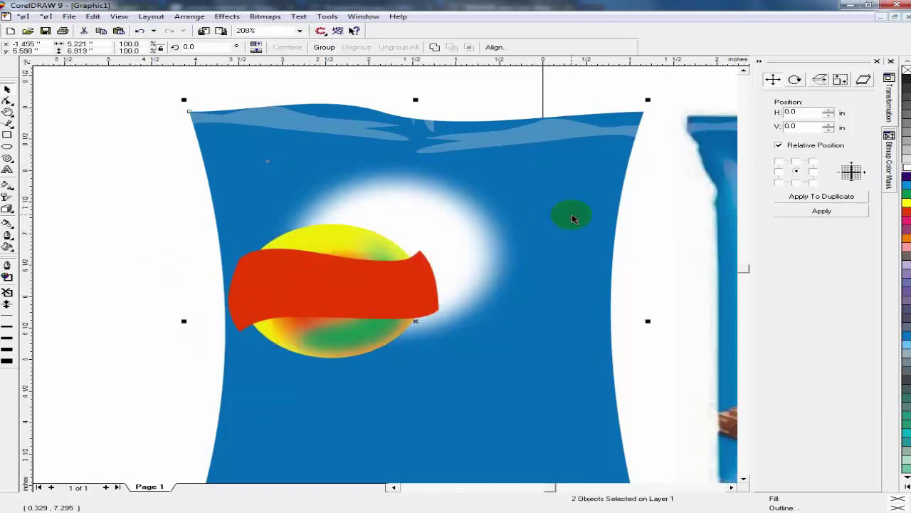
Centre the banner-and-ball group horizontally and vertically on the enlarged white glow.
{"action": "left_click", "coordinate": [262, 287]}
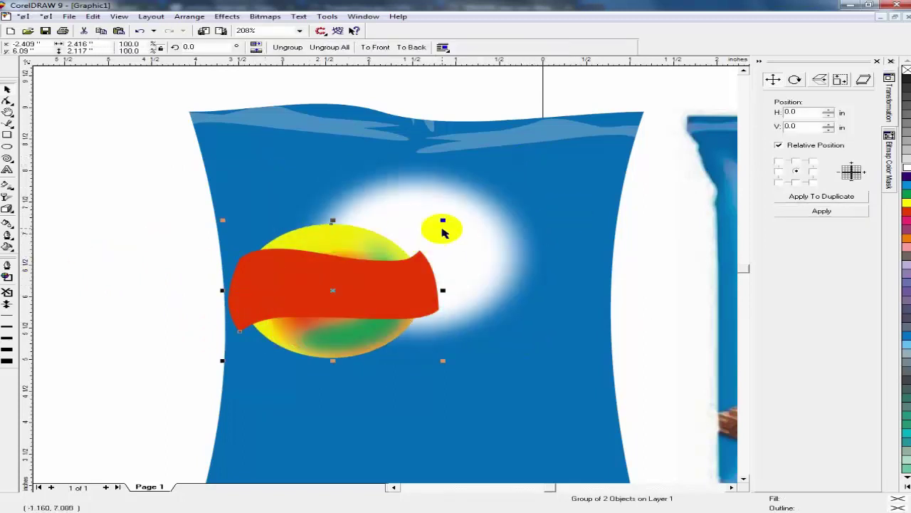
{"action": "left_click", "coordinate": [479, 230], "text": "shift"}
{"action": "key", "text": "c"}
{"action": "key", "text": "e"}
{"action": "left_click", "coordinate": [126, 271]}
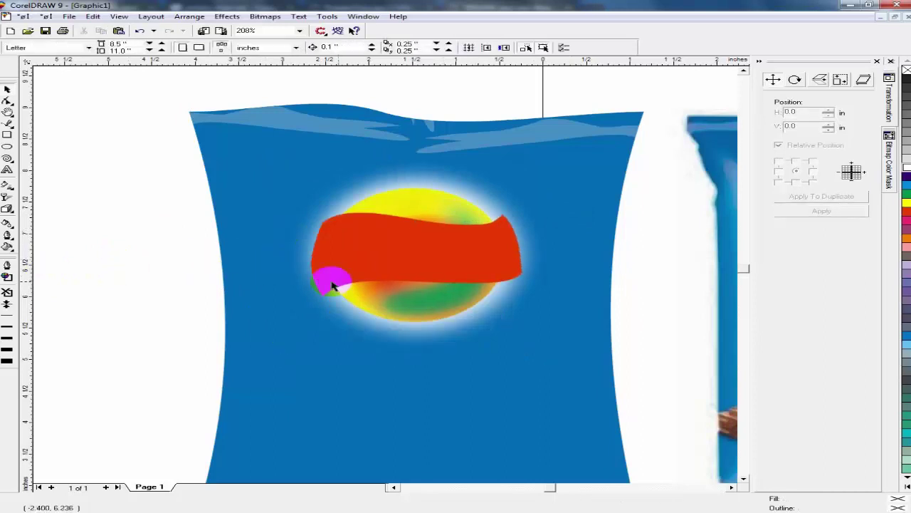
{"action": "right_click", "coordinate": [331, 284]}
{"action": "left_click", "coordinate": [106, 261]}
{"action": "right_click", "coordinate": [220, 297]}
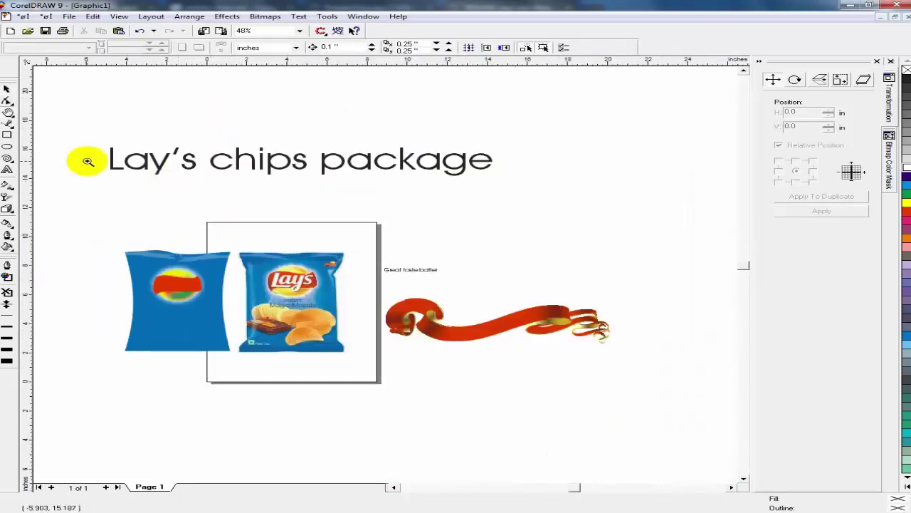
{"action": "left_click_drag", "start_coordinate": [92, 232], "coordinate": [179, 277]}
{"action": "left_click_drag", "start_coordinate": [243, 228], "coordinate": [432, 318]}
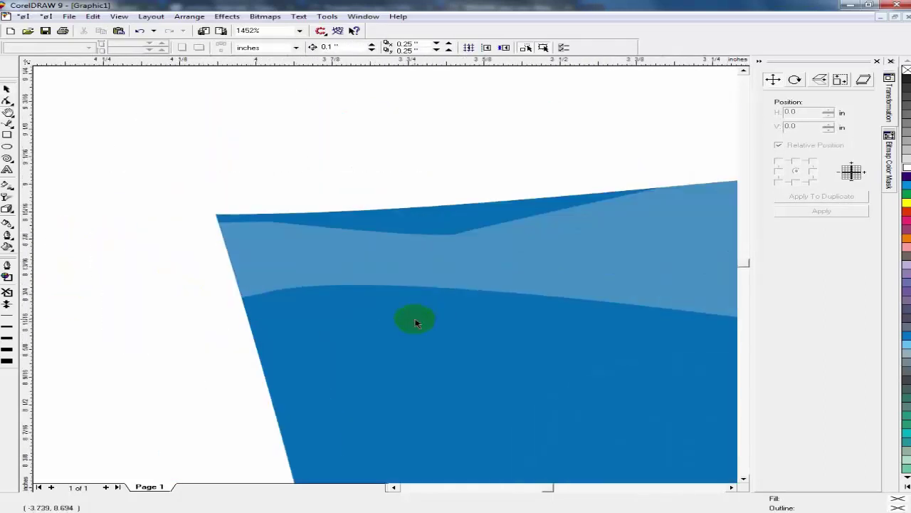
{"action": "right_click", "coordinate": [417, 322]}
{"action": "right_click", "coordinate": [411, 320]}
Draw a six-sided polygon about 1.67 by 2.16 inches over the ball and banner.
{"action": "left_click_drag", "start_coordinate": [118, 238], "coordinate": [244, 321]}
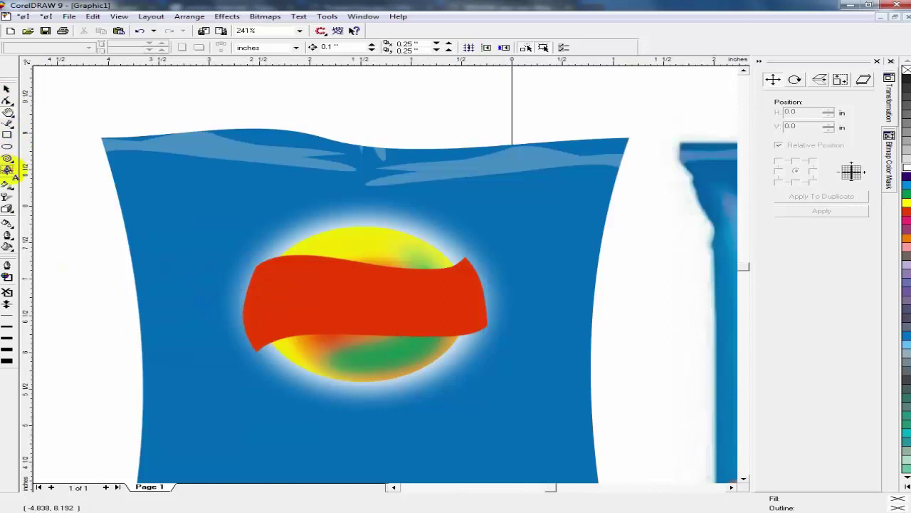
{"action": "left_click", "coordinate": [11, 171]}
{"action": "left_click", "coordinate": [8, 159]}
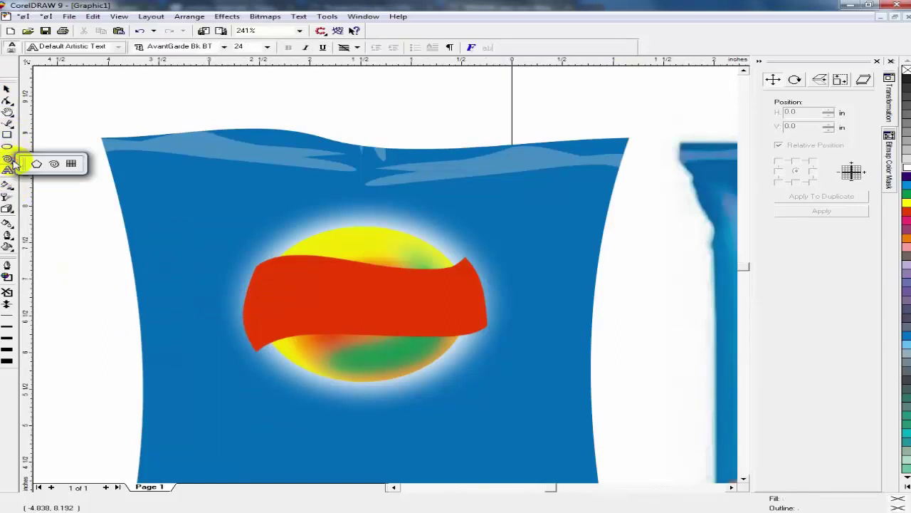
{"action": "left_click", "coordinate": [36, 164]}
{"action": "left_click_drag", "start_coordinate": [201, 201], "coordinate": [202, 202]}
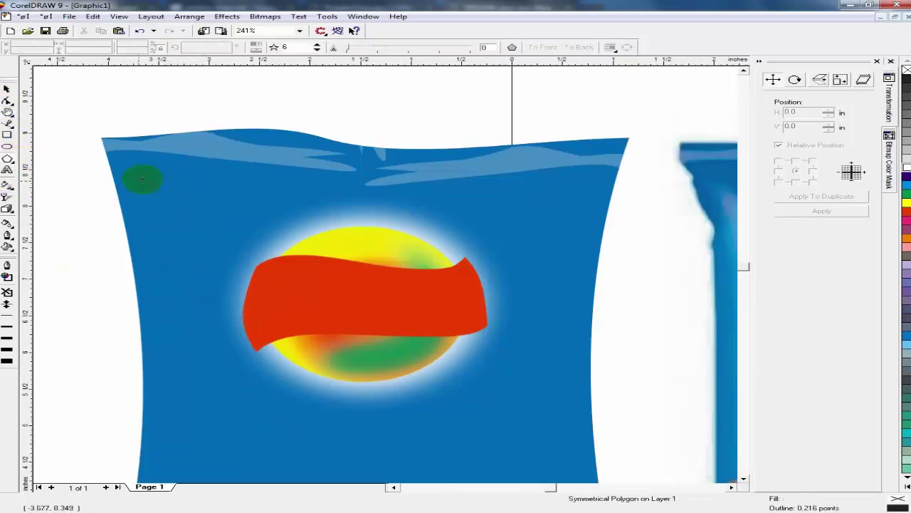
{"action": "left_click_drag", "start_coordinate": [278, 224], "coordinate": [467, 382]}
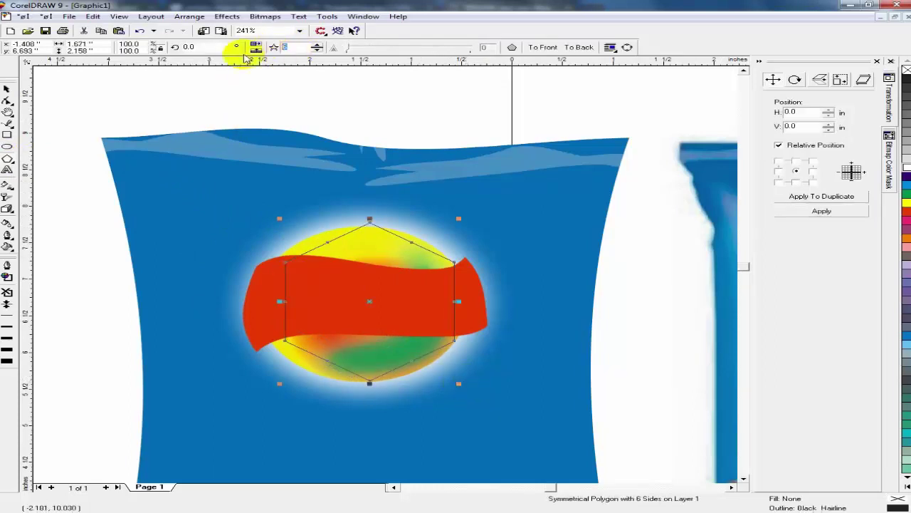
Try the polygon over the logo with 500 sides and with 60 sides, and shift it slightly down.
{"action": "key", "text": "Return"}
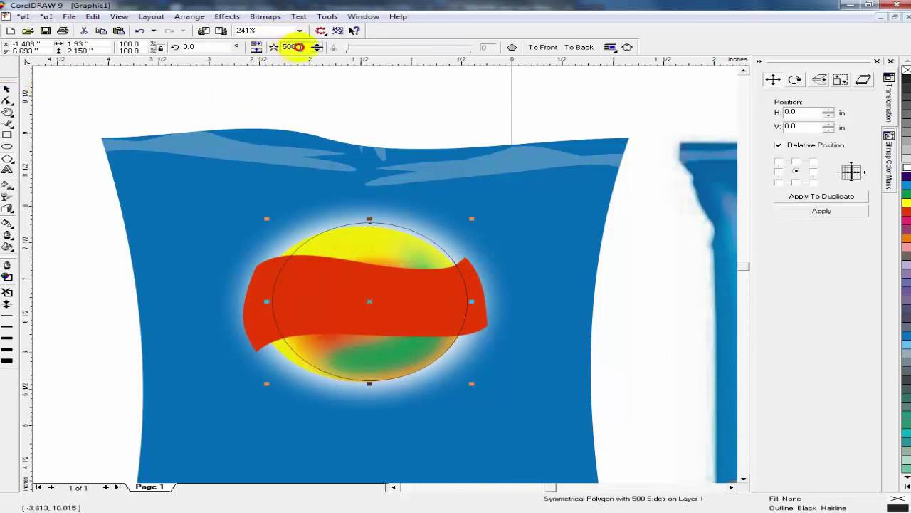
{"action": "left_click_drag", "start_coordinate": [299, 47], "coordinate": [258, 47]}
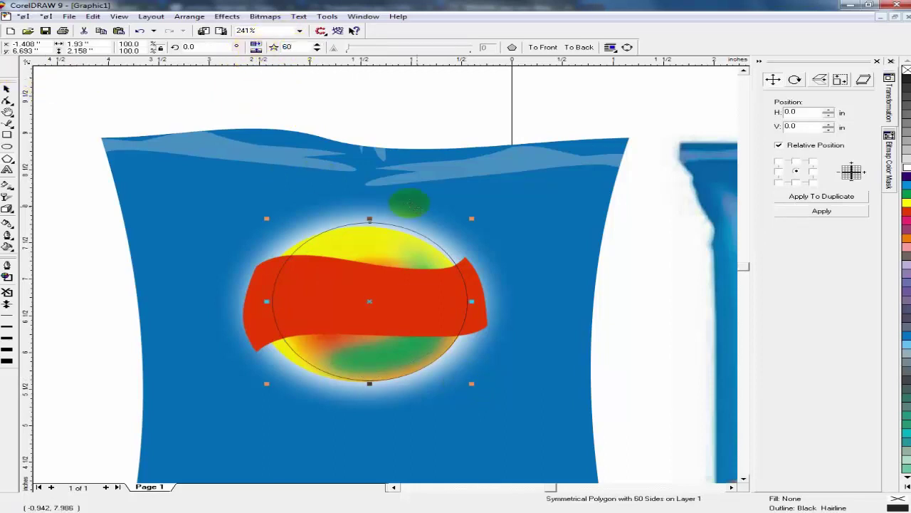
{"action": "left_click", "coordinate": [8, 89]}
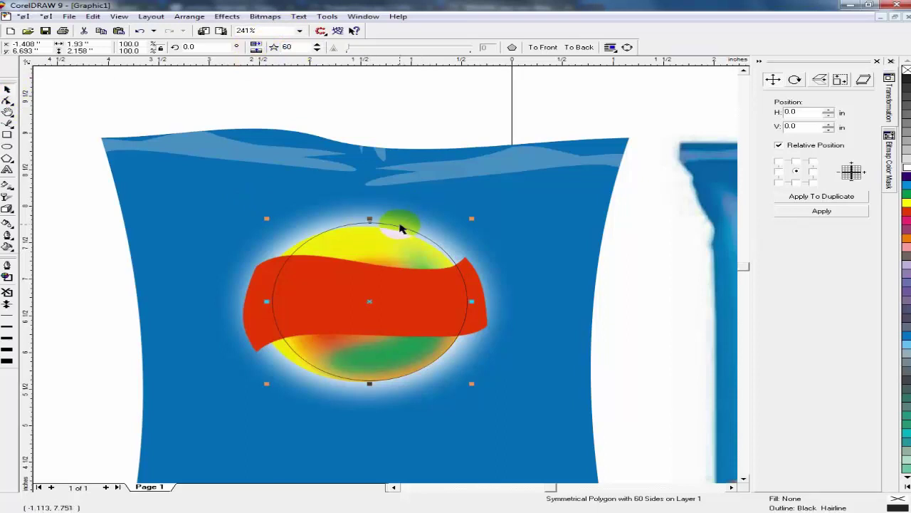
{"action": "left_click_drag", "start_coordinate": [372, 226], "coordinate": [374, 236]}
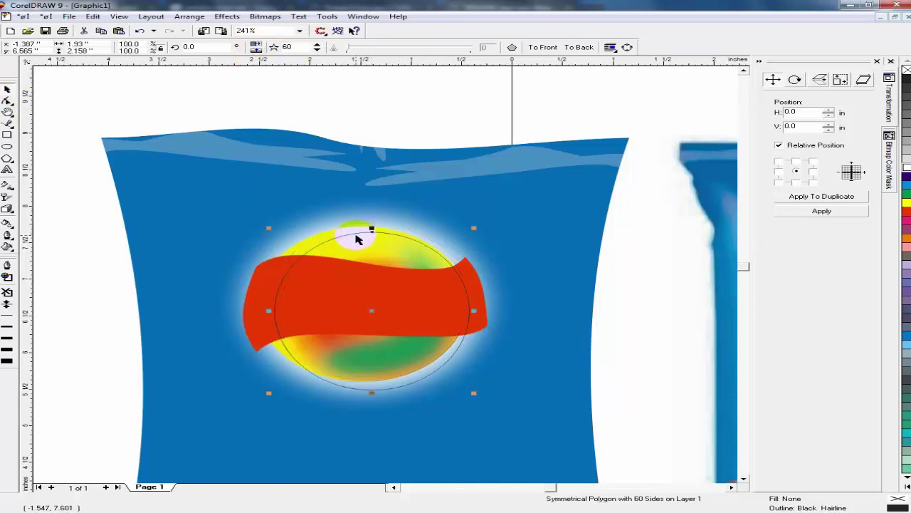
Set the polygon to 10 sides and pull its side nodes inward to shape a star with narrow points.
{"action": "left_click", "coordinate": [286, 47]}
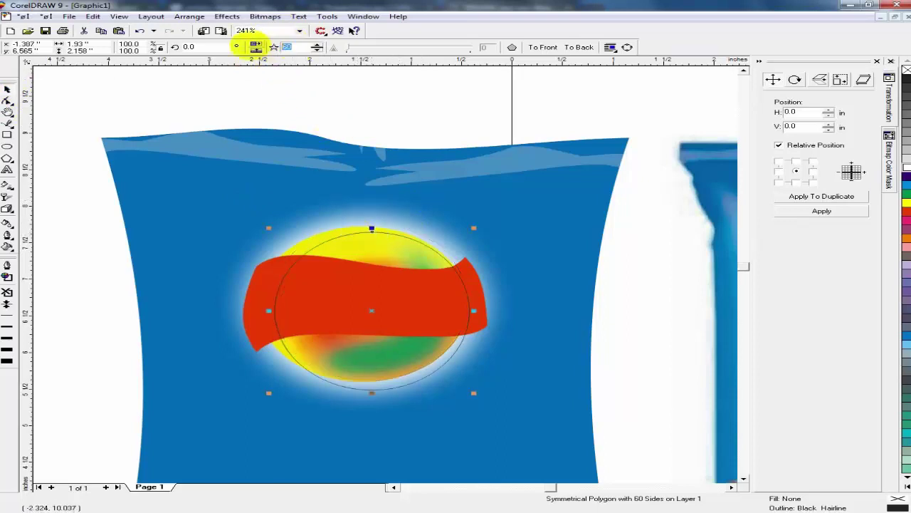
{"action": "type", "text": "10"}
{"action": "key", "text": "Return"}
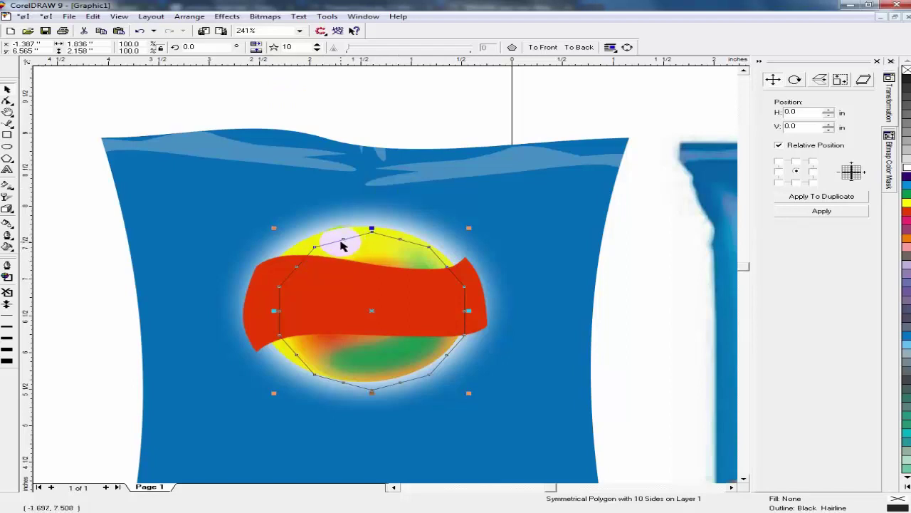
{"action": "left_click_drag", "start_coordinate": [341, 245], "coordinate": [351, 252]}
{"action": "left_click_drag", "start_coordinate": [363, 279], "coordinate": [362, 288]}
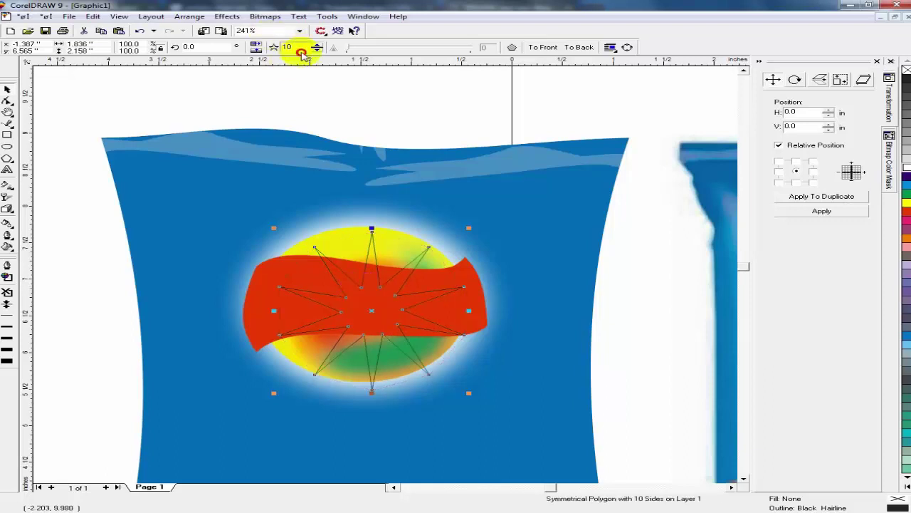
Set the star to 25 points, fill it with white and remove its outline.
{"action": "left_click_drag", "start_coordinate": [299, 50], "coordinate": [263, 54]}
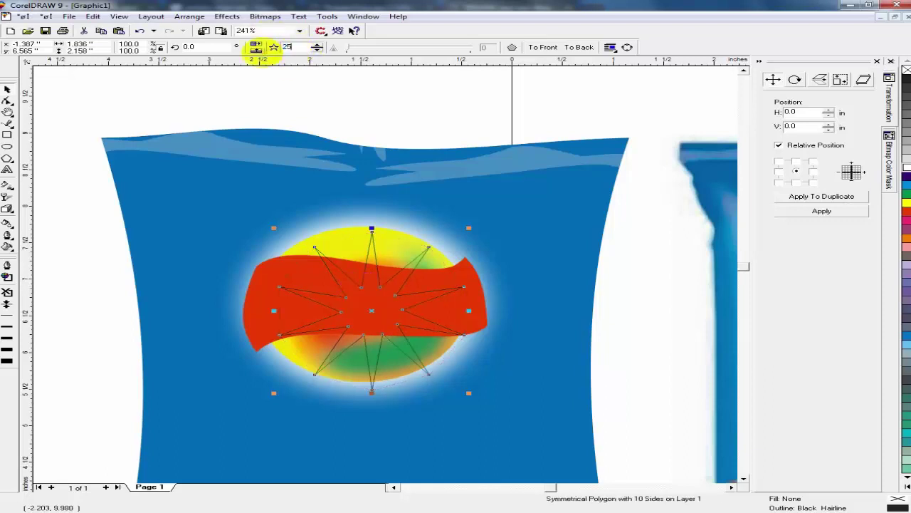
{"action": "key", "text": "Return"}
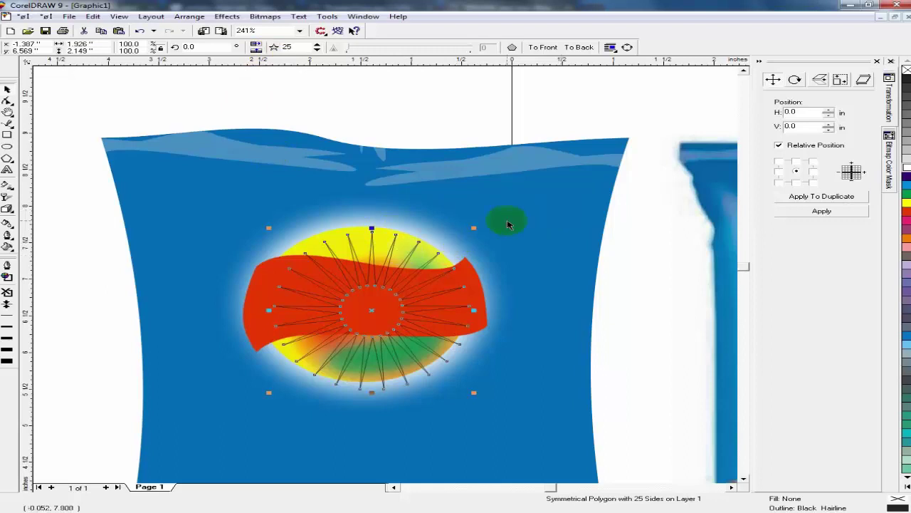
{"action": "left_click", "coordinate": [905, 167]}
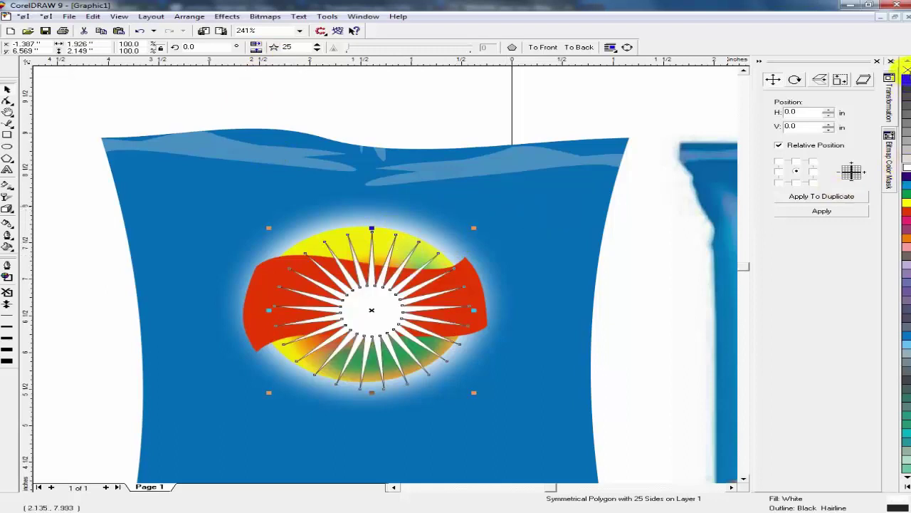
{"action": "right_click", "coordinate": [907, 70]}
Convert the white starburst to a 32-bit CMYK bitmap at 350 dpi with anti-aliasing and a transparent background.
{"action": "key", "text": "alt+b"}
{"action": "key", "text": "c"}
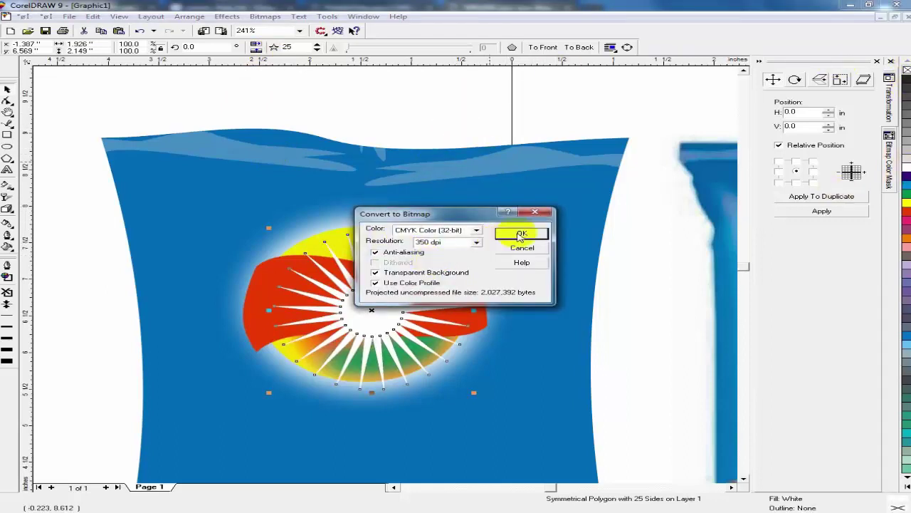
{"action": "left_click", "coordinate": [519, 235]}
{"action": "left_click", "coordinate": [501, 282]}
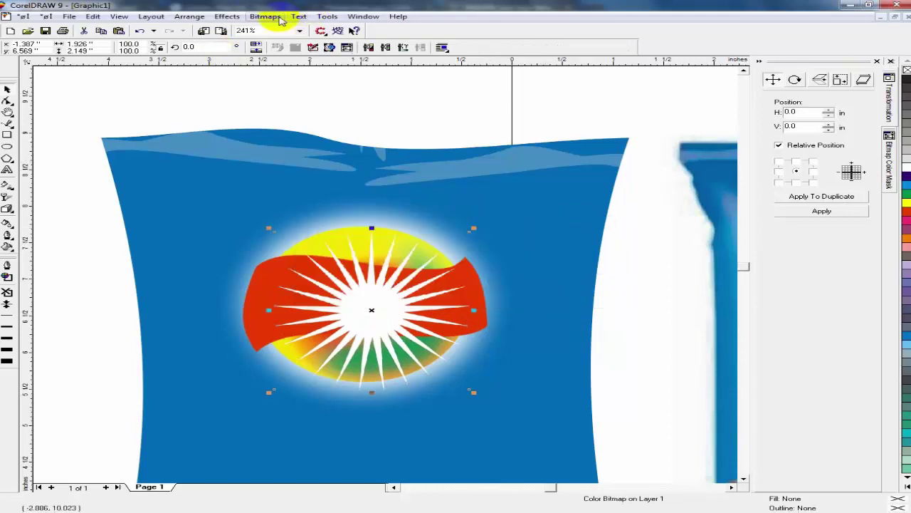
Apply a Gaussian Blur with a 13-pixel radius to the starburst bitmap.
{"action": "left_click", "coordinate": [266, 17]}
{"action": "mouse_move", "coordinate": [306, 184]}
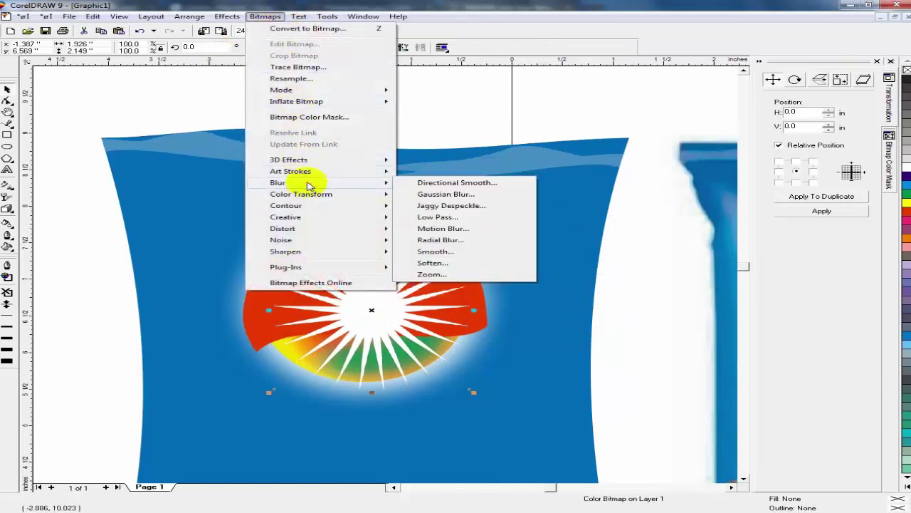
{"action": "left_click", "coordinate": [447, 194]}
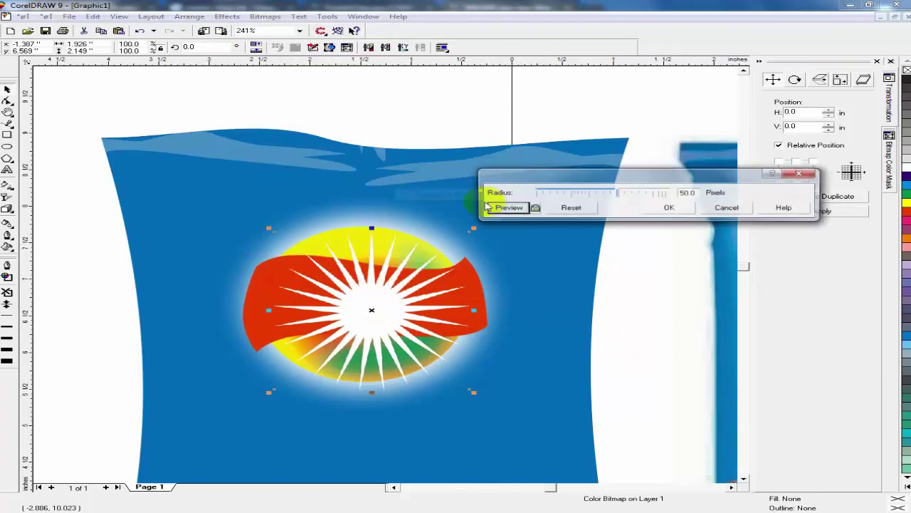
{"action": "left_click", "coordinate": [532, 207]}
{"action": "left_click_drag", "start_coordinate": [618, 194], "coordinate": [593, 194]}
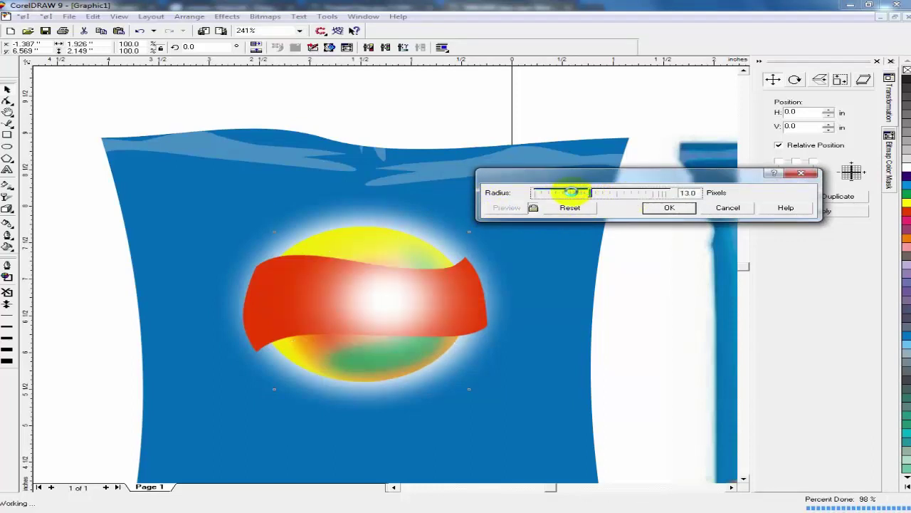
{"action": "left_click", "coordinate": [668, 208]}
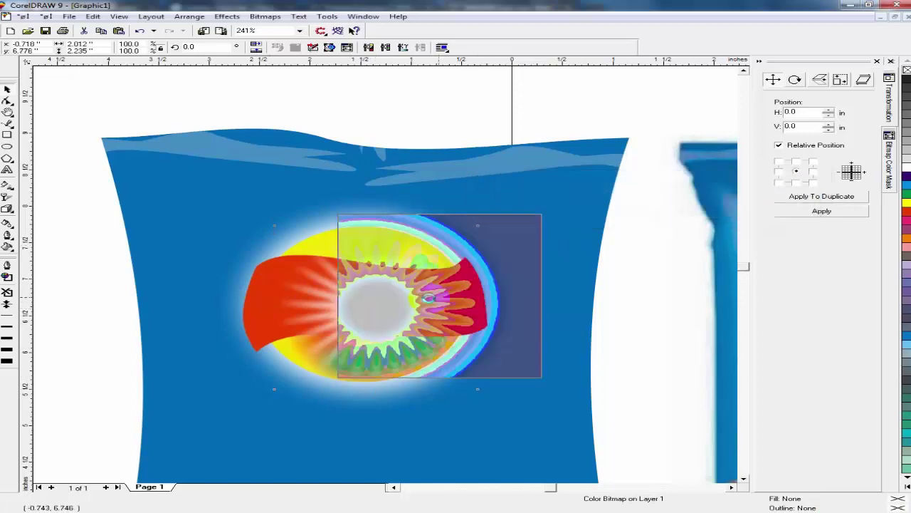
Centre the blurred starburst horizontally and vertically on the banner-and-ball group.
{"action": "left_click", "coordinate": [261, 305], "text": "shift"}
{"action": "key", "text": "e"}
{"action": "key", "text": "c"}
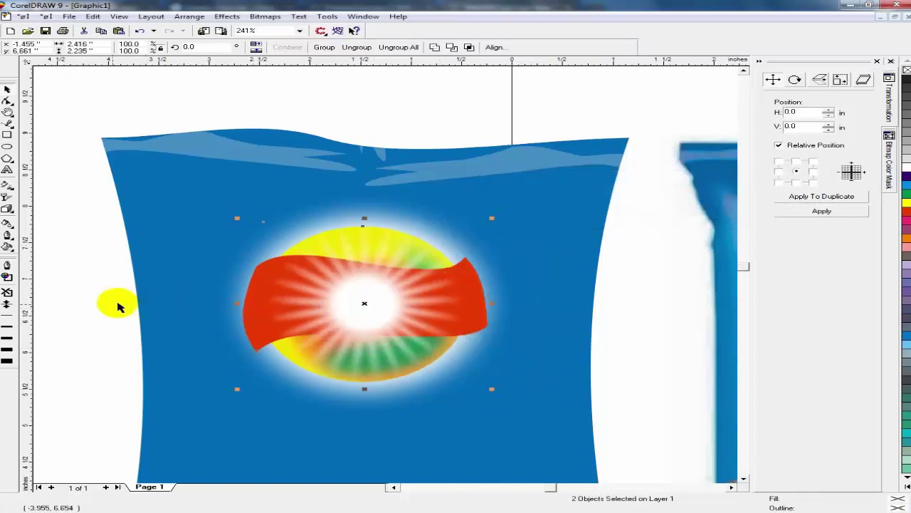
Enlarge the starburst from its centre to about 2.79 by 3.10 inches so its rays extend past the ball.
{"action": "left_click", "coordinate": [388, 331]}
{"action": "left_click_drag", "start_coordinate": [470, 389], "coordinate": [512, 431]}
{"action": "key", "text": "ctrl+r"}
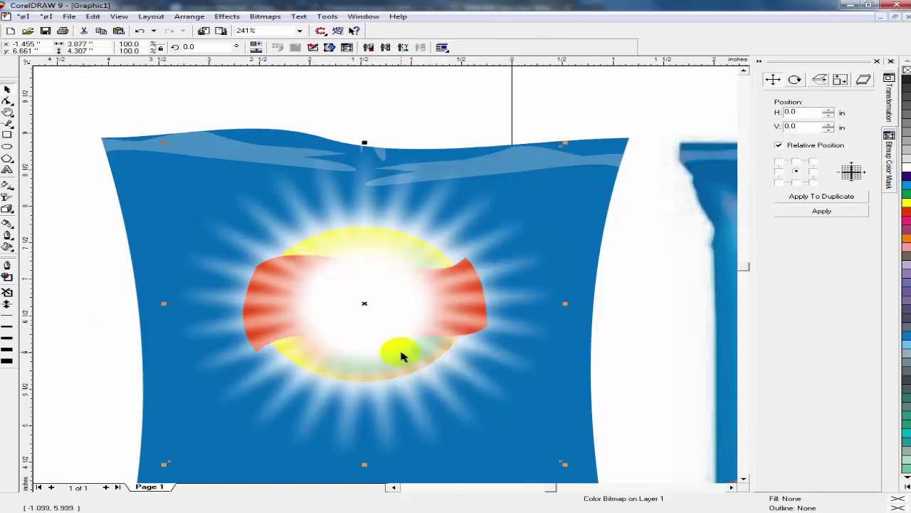
{"action": "left_click", "coordinate": [519, 372]}
{"action": "key", "text": "ctrl+z"}
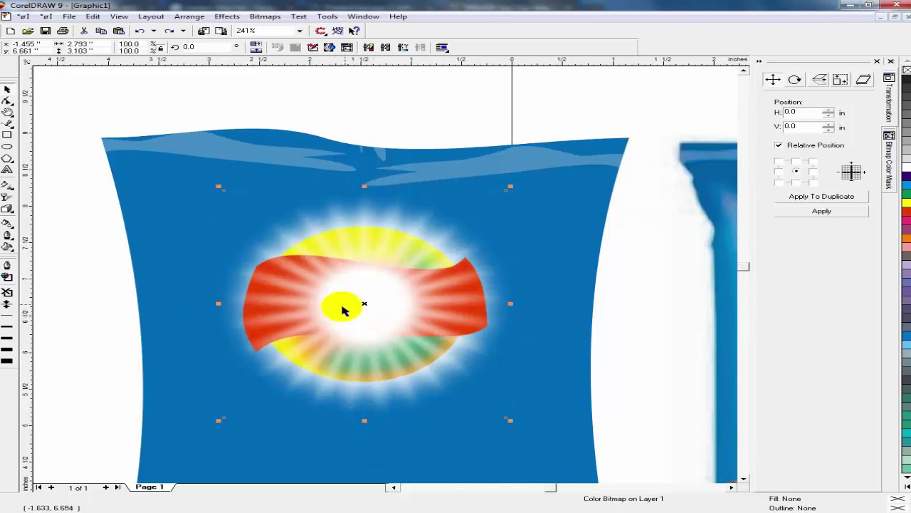
Place the banner-and-ball group in front of the blurred starburst bitmap.
{"action": "key", "text": "shift+F9"}
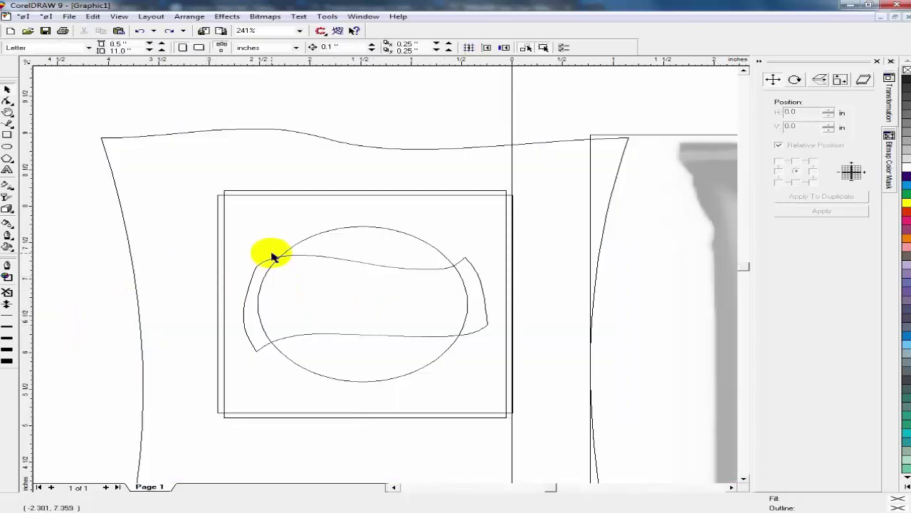
{"action": "left_click", "coordinate": [271, 260]}
{"action": "left_click", "coordinate": [248, 291]}
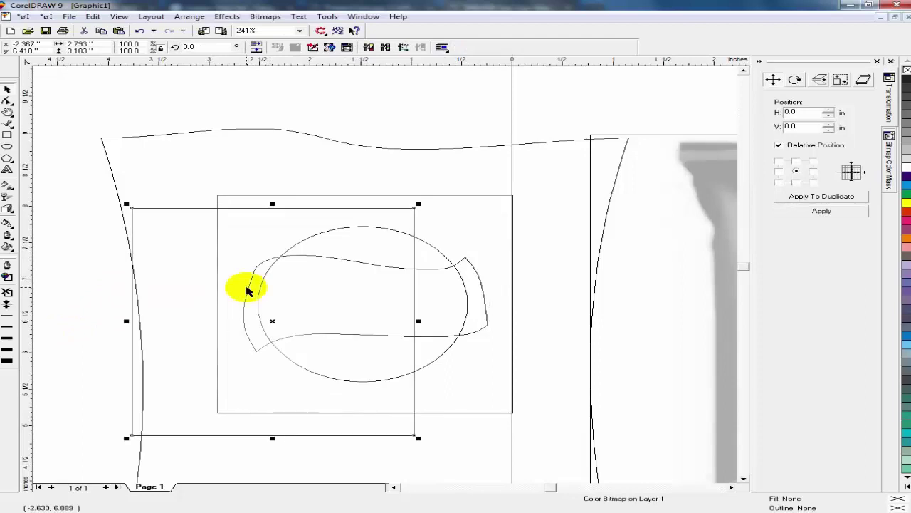
{"action": "left_click", "coordinate": [337, 297]}
{"action": "left_click", "coordinate": [358, 265]}
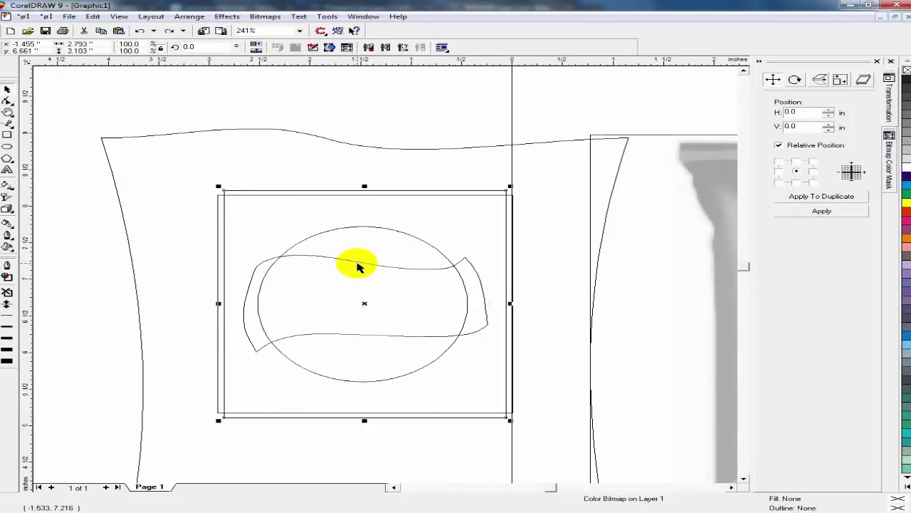
{"action": "key", "text": "Delete"}
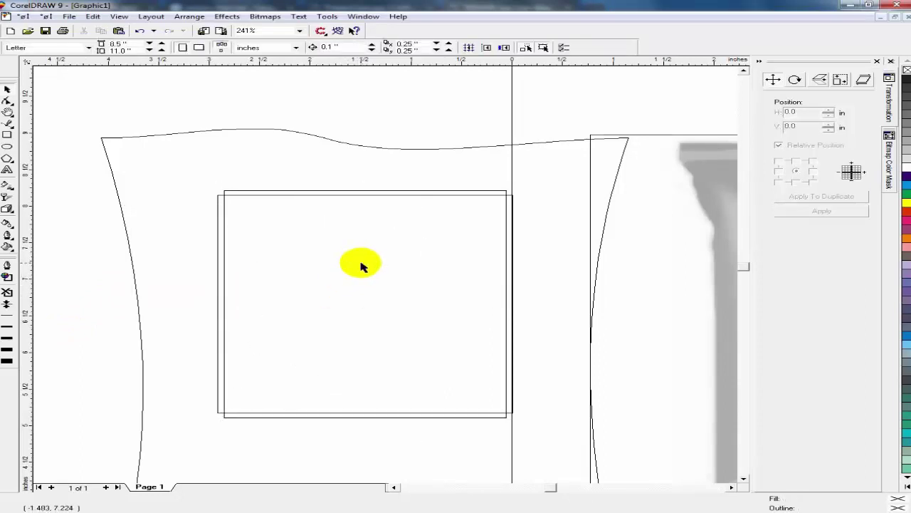
{"action": "key", "text": "ctrl+z"}
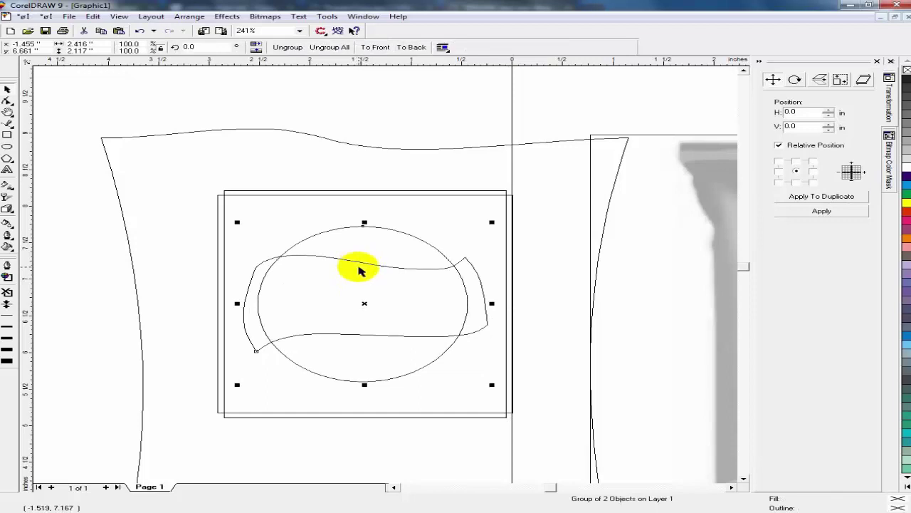
{"action": "key", "text": "shift+F9"}
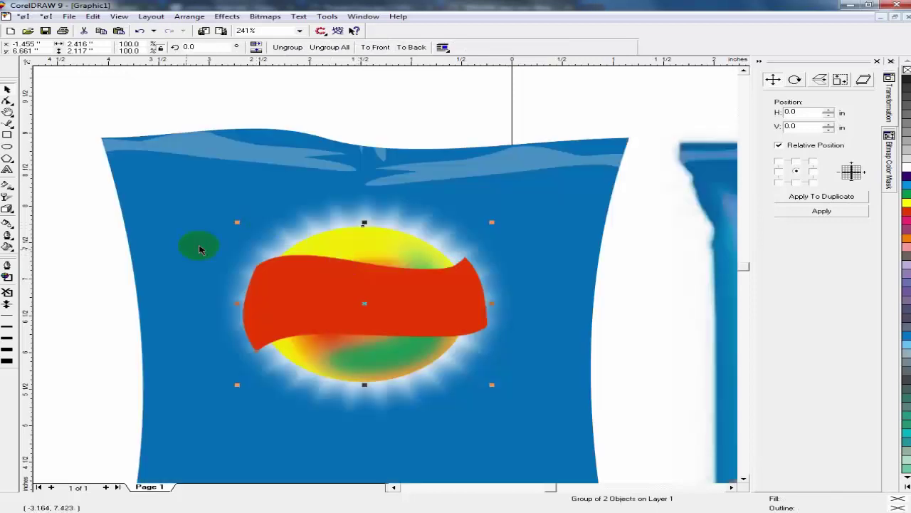
Inspect the outlines of the starburst, the glow bitmap and the banner-and-ball group by switching between wireframe and full-colour view.
{"action": "left_click", "coordinate": [46, 329]}
{"action": "key", "text": "shift+F9"}
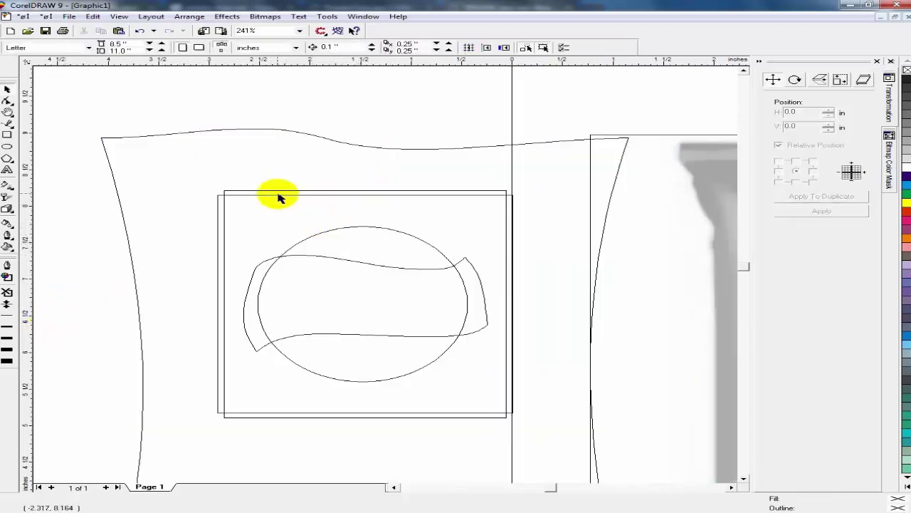
{"action": "left_click_drag", "start_coordinate": [279, 197], "coordinate": [348, 183]}
{"action": "left_click_drag", "start_coordinate": [296, 211], "coordinate": [219, 216]}
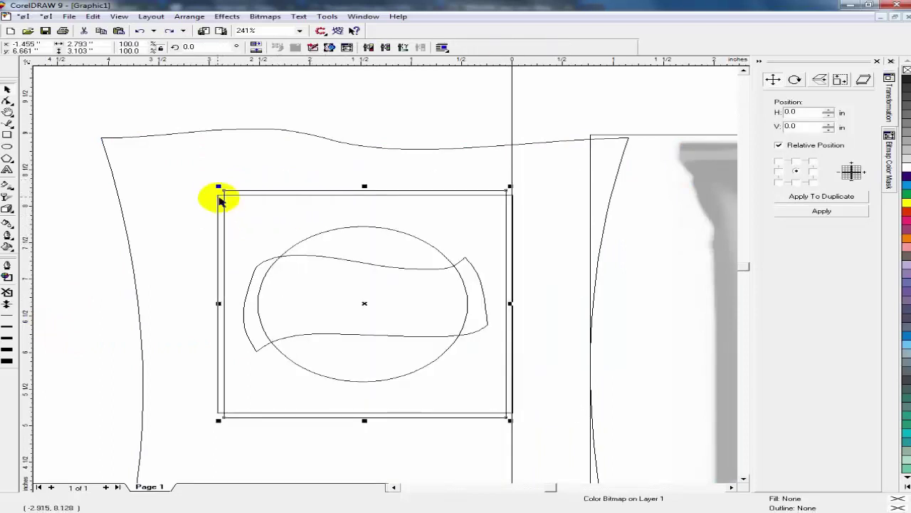
{"action": "key", "text": "space"}
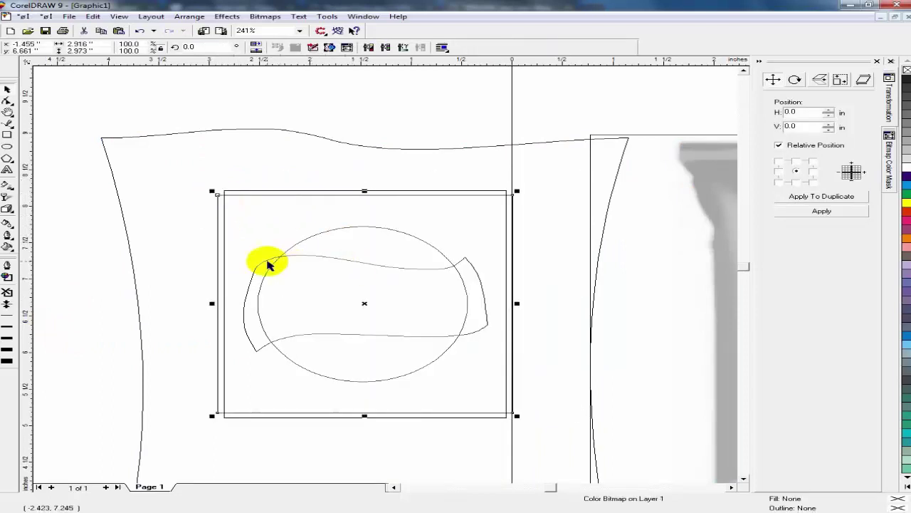
{"action": "left_click", "coordinate": [271, 259]}
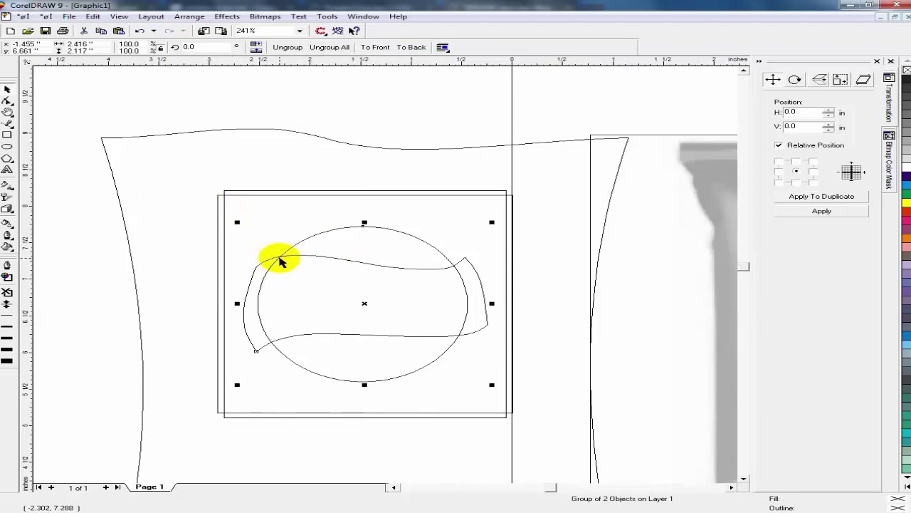
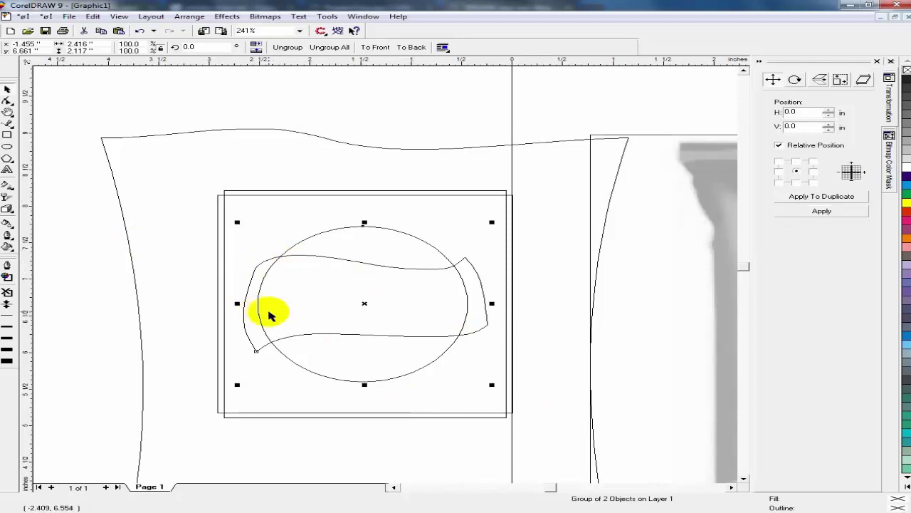
{"action": "key", "text": "shift+F9"}
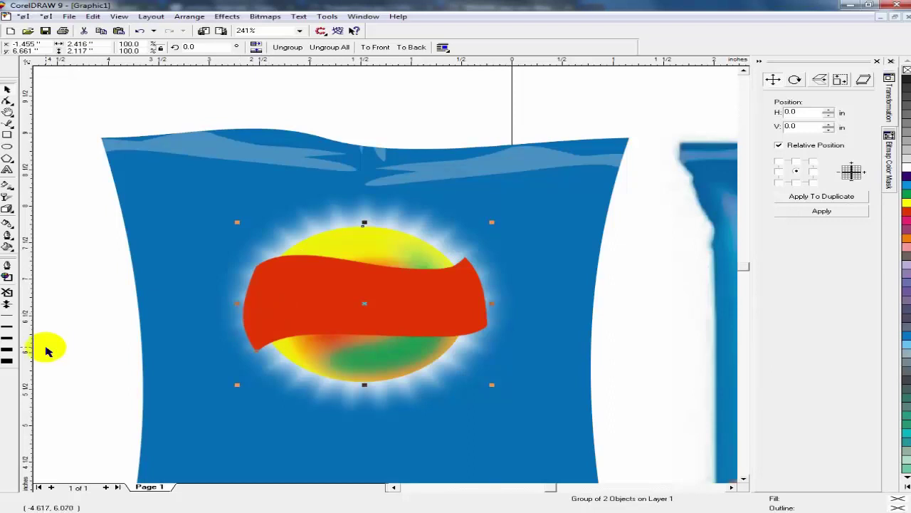
{"action": "key", "text": "shift+F9"}
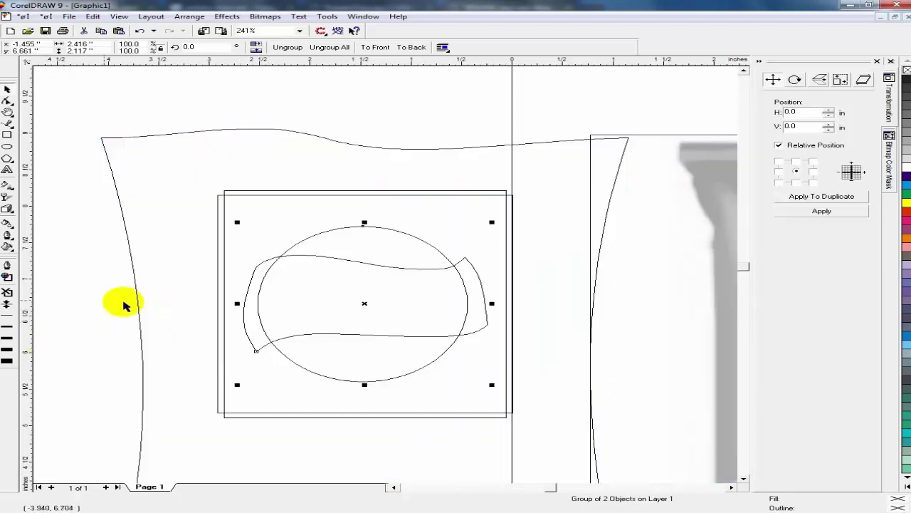
{"action": "key", "text": "shift+F9"}
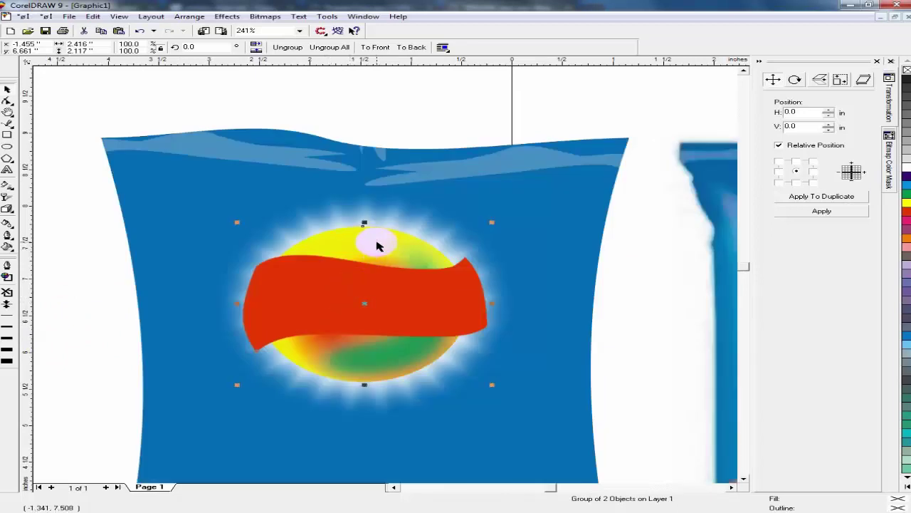
Try to reduce the green shading bitmap inside the ball's PowerClip with a Tone Curve adjustment on the CMYK channels.
{"action": "left_click", "coordinate": [378, 241], "text": "ctrl"}
{"action": "left_click", "coordinate": [378, 241], "text": "ctrl"}
{"action": "left_click_drag", "start_coordinate": [425, 333], "coordinate": [352, 350]}
{"action": "key", "text": "ctrl+z"}
{"action": "key", "text": "alt+c"}
{"action": "key", "text": "a"}
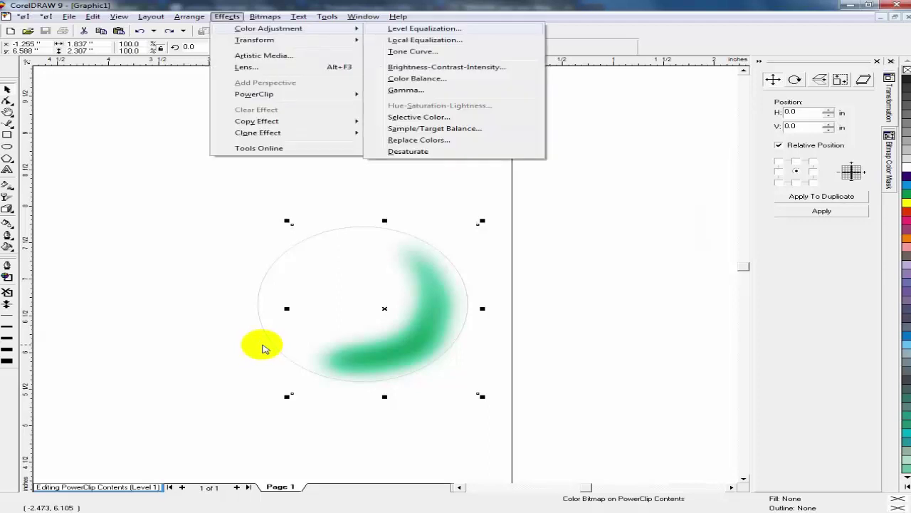
{"action": "key", "text": "t"}
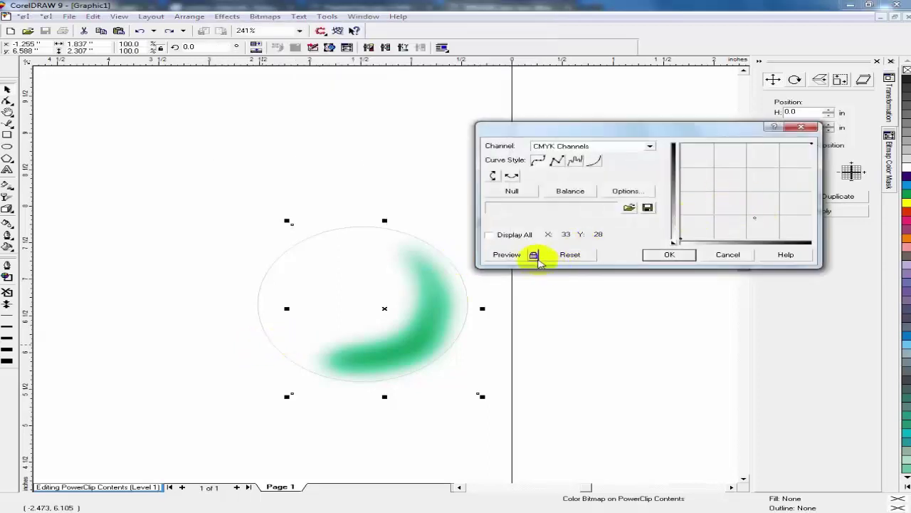
{"action": "left_click", "coordinate": [533, 254]}
{"action": "left_click_drag", "start_coordinate": [755, 219], "coordinate": [791, 208]}
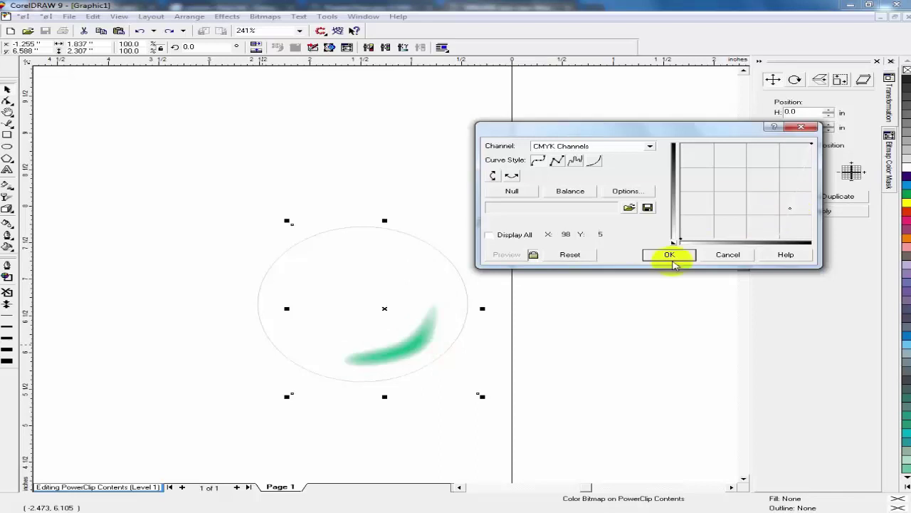
{"action": "left_click", "coordinate": [675, 258]}
{"action": "key", "text": "alt+c"}
{"action": "key", "text": "w"}
{"action": "key", "text": "f"}
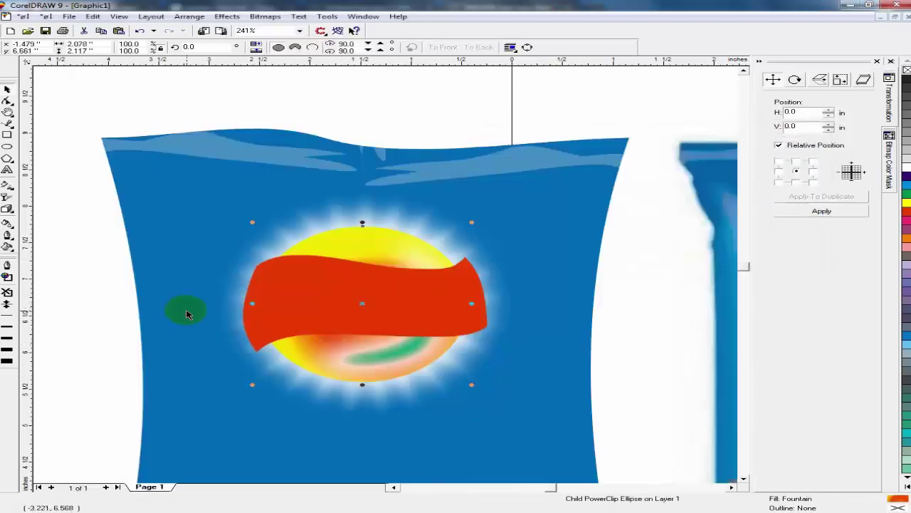
Delete the green shading bitmap from the ball's PowerClip contents and finish editing the contents.
{"action": "key", "text": "alt+c"}
{"action": "key", "text": "w"}
{"action": "key", "text": "e"}
{"action": "left_click", "coordinate": [397, 357]}
{"action": "key", "text": "Delete"}
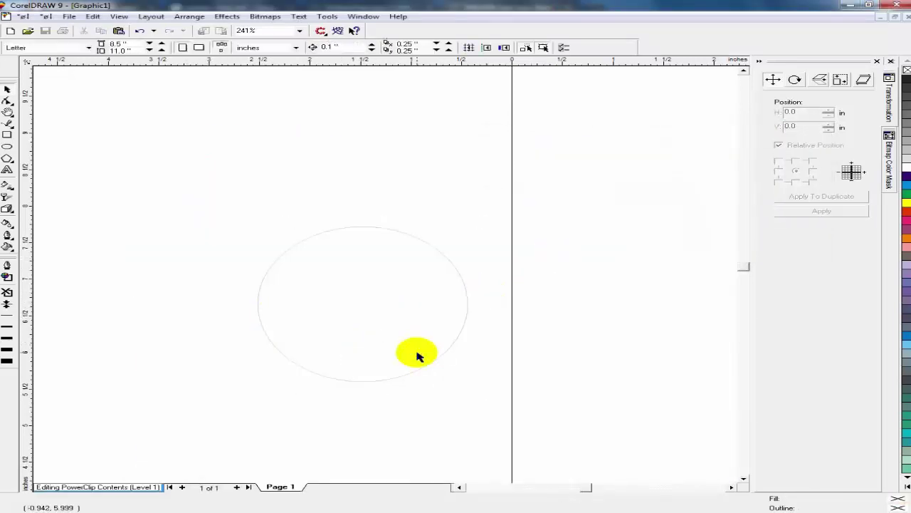
{"action": "key", "text": "alt+c"}
{"action": "key", "text": "w"}
{"action": "key", "text": "f"}
Set the red colour stop in the ball's radial fountain fill to 62%.
{"action": "mouse_move", "coordinate": [286, 323]}
{"action": "left_mouse_down"}
{"action": "mouse_move", "coordinate": [310, 310]}
{"action": "mouse_move", "coordinate": [399, 324]}
{"action": "mouse_move", "coordinate": [396, 281]}
{"action": "mouse_move", "coordinate": [380, 282]}
{"action": "mouse_move", "coordinate": [424, 282]}
{"action": "left_mouse_up"}
{"action": "key", "text": "F11"}
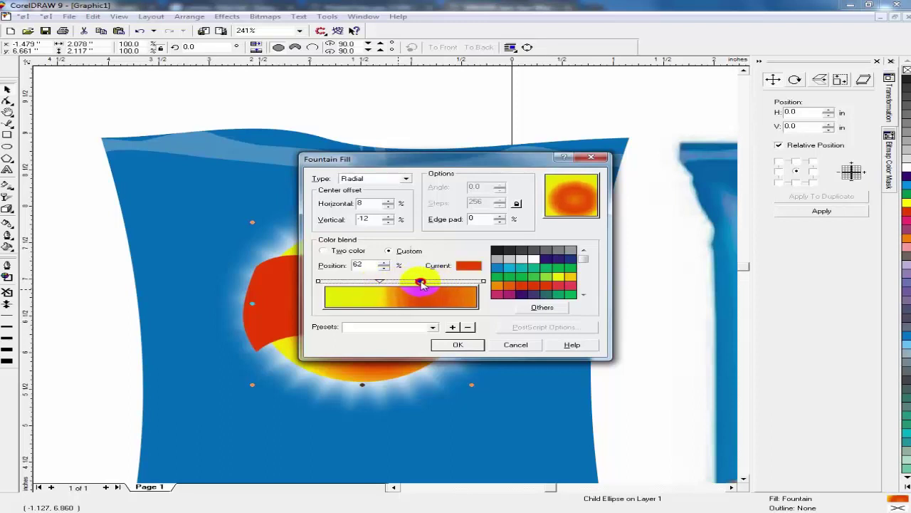
{"action": "left_click", "coordinate": [436, 343]}
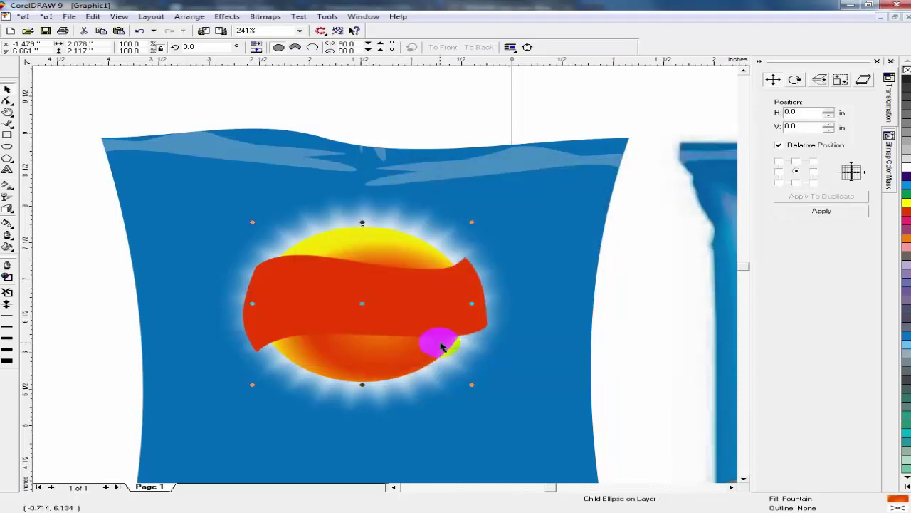
Remove the red colour stop from the ball's radial fountain fill and move the yellow stop to 29%.
{"action": "key", "text": "F11"}
{"action": "double_click", "coordinate": [420, 282]}
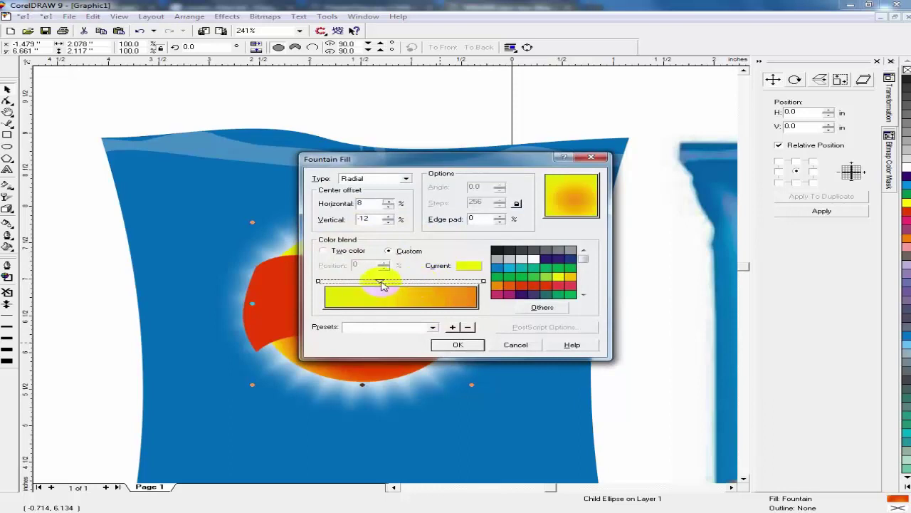
{"action": "left_click_drag", "start_coordinate": [382, 282], "coordinate": [372, 284]}
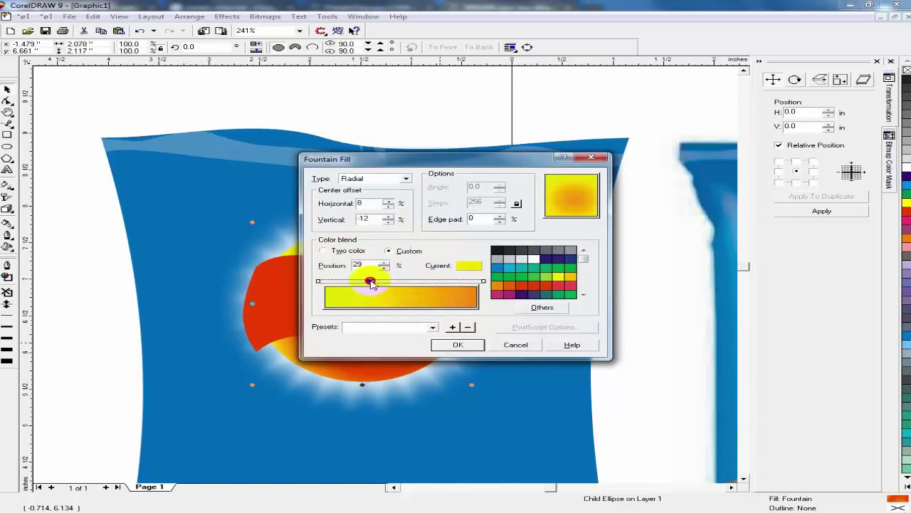
{"action": "left_click", "coordinate": [459, 345]}
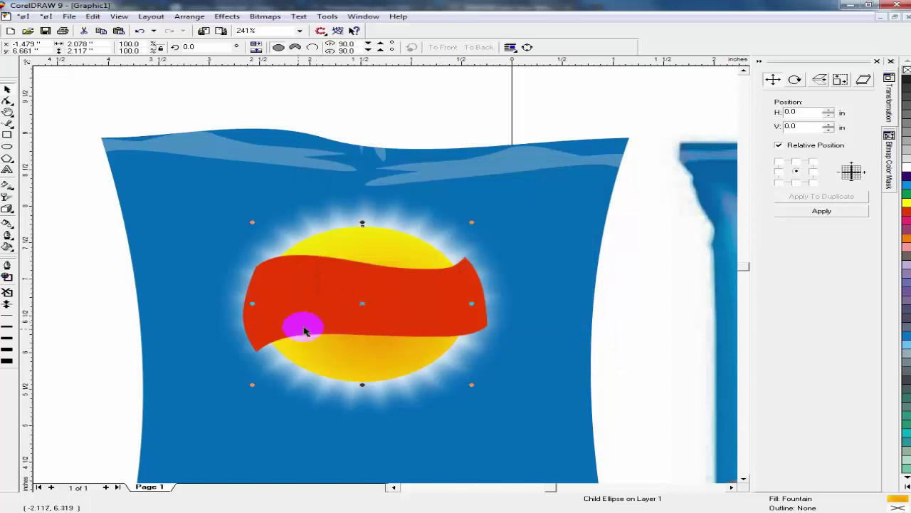
Ungroup the red banner and the ball.
{"action": "left_click", "coordinate": [80, 348]}
{"action": "key", "text": "F2"}
{"action": "left_click_drag", "start_coordinate": [212, 267], "coordinate": [508, 397]}
{"action": "key", "text": "Escape"}
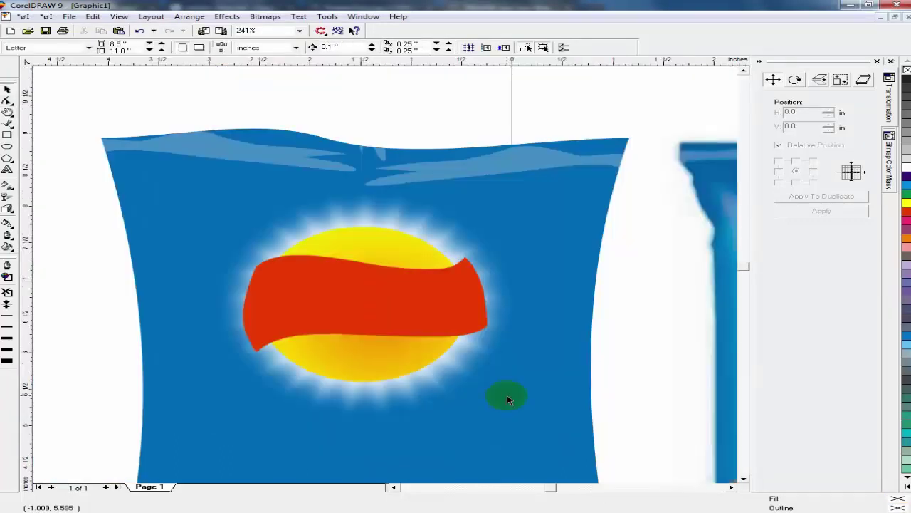
{"action": "key", "text": "F2"}
{"action": "left_click_drag", "start_coordinate": [142, 207], "coordinate": [562, 405]}
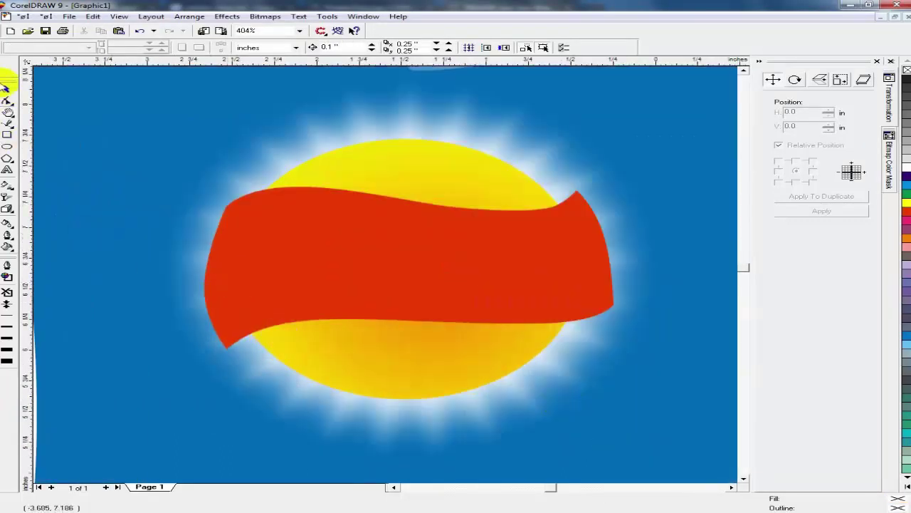
{"action": "key", "text": "space"}
{"action": "left_click", "coordinate": [413, 274]}
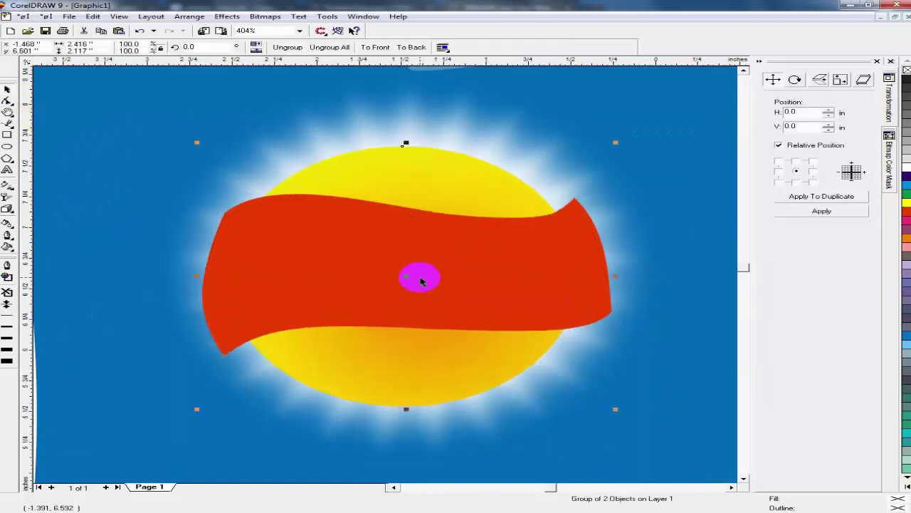
{"action": "left_click", "coordinate": [288, 47]}
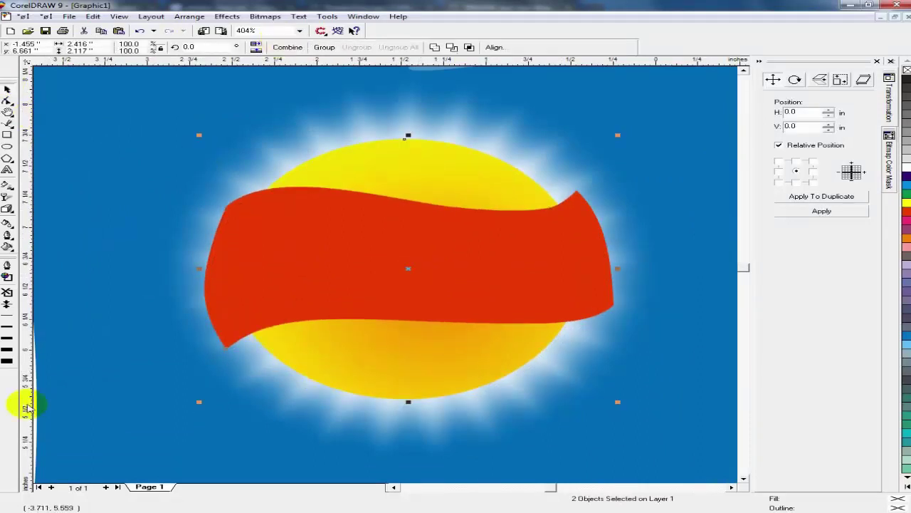
{"action": "left_click", "coordinate": [81, 393]}
Set up a linear custom fountain fill for the red banner with yellow as the colour at position 0%.
{"action": "left_click", "coordinate": [317, 282]}
{"action": "left_click_drag", "start_coordinate": [412, 271], "coordinate": [411, 272]}
{"action": "key", "text": "F11"}
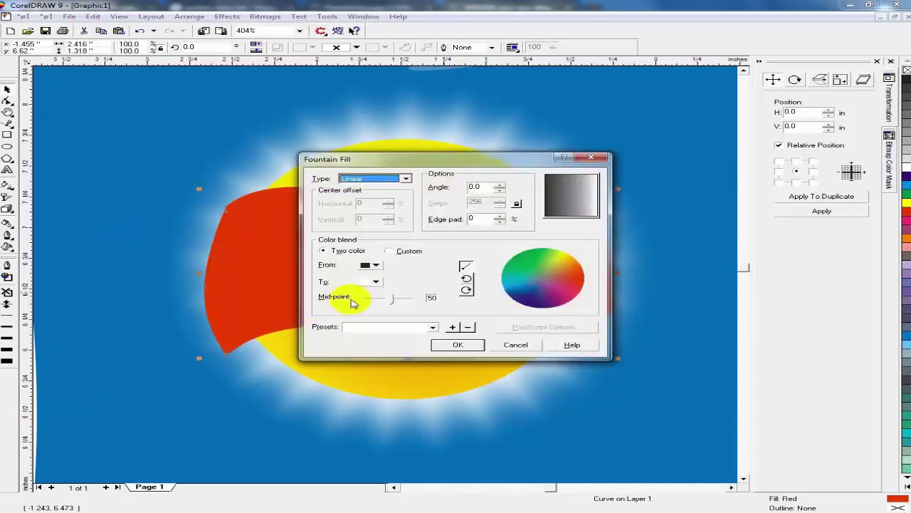
{"action": "left_click", "coordinate": [390, 251]}
{"action": "left_click", "coordinate": [318, 282]}
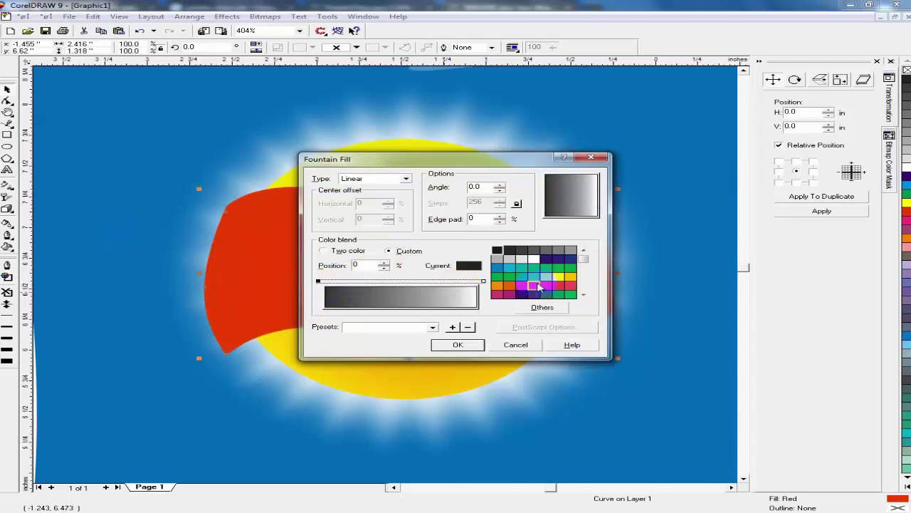
{"action": "left_click", "coordinate": [557, 277]}
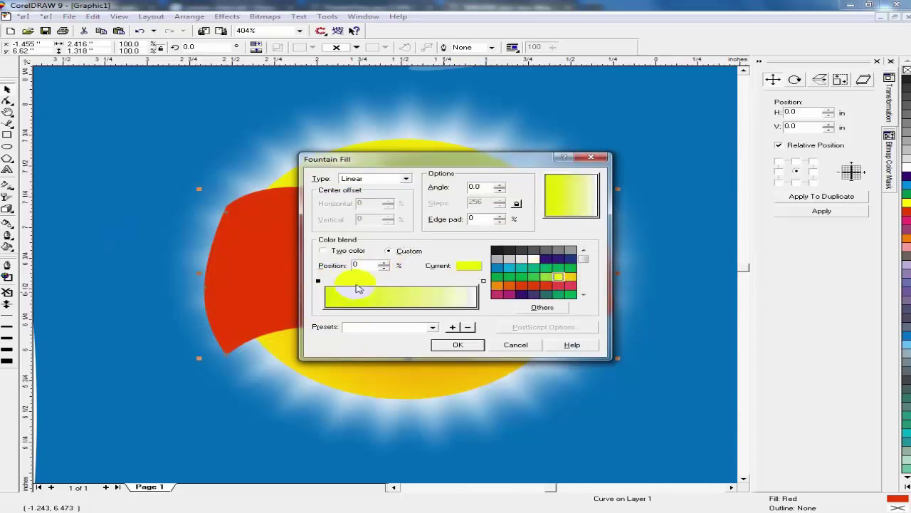
Add five white stops to the banner's fountain fill, including 20%, 33% and 76%, and colour the 33%, 76% and 100% stops yellow.
{"action": "double_click", "coordinate": [355, 281]}
{"action": "left_click", "coordinate": [534, 258]}
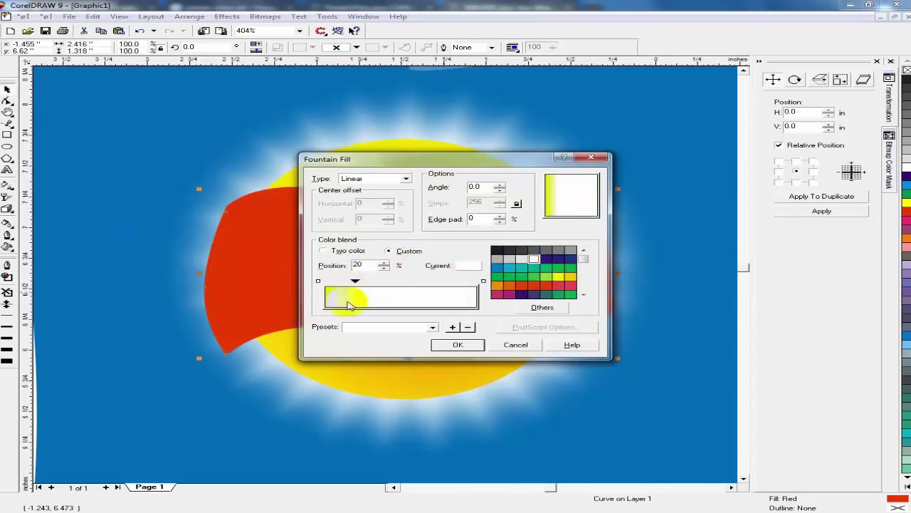
{"action": "double_click", "coordinate": [374, 281]}
{"action": "double_click", "coordinate": [410, 282]}
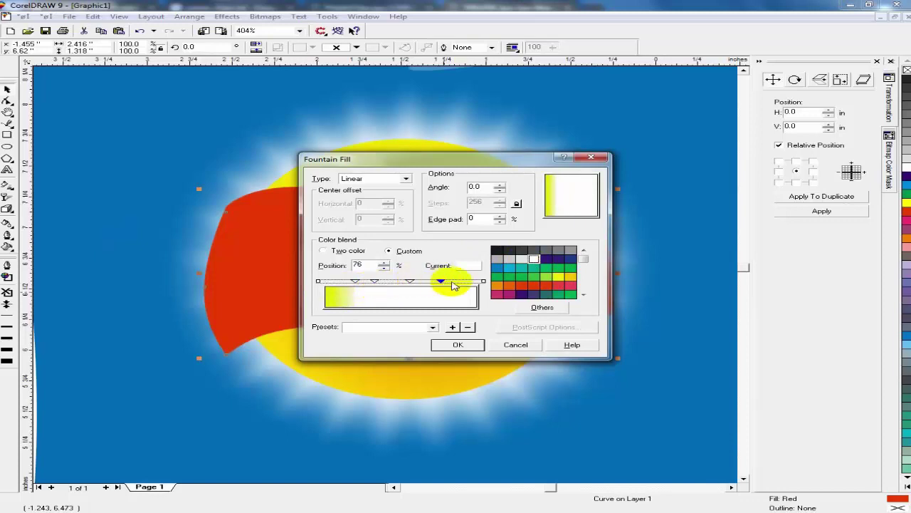
{"action": "double_click", "coordinate": [463, 281]}
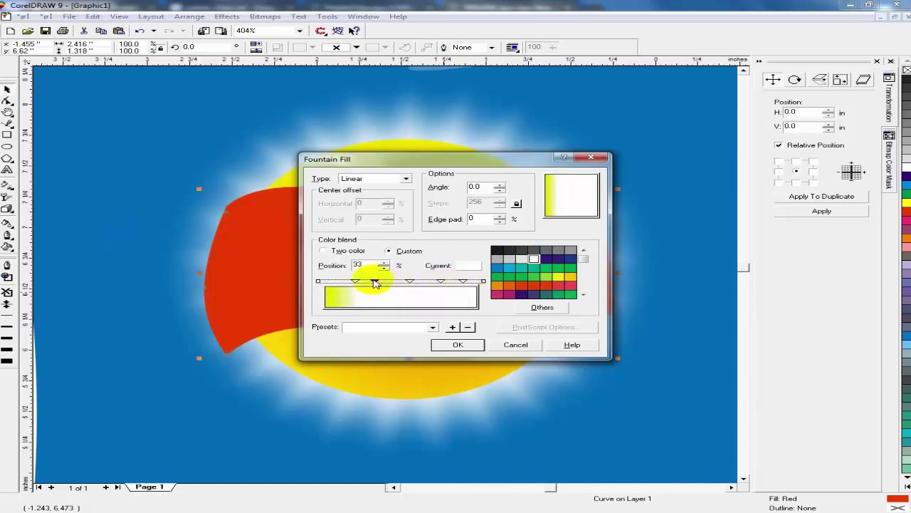
{"action": "left_click", "coordinate": [441, 281], "text": "ctrl"}
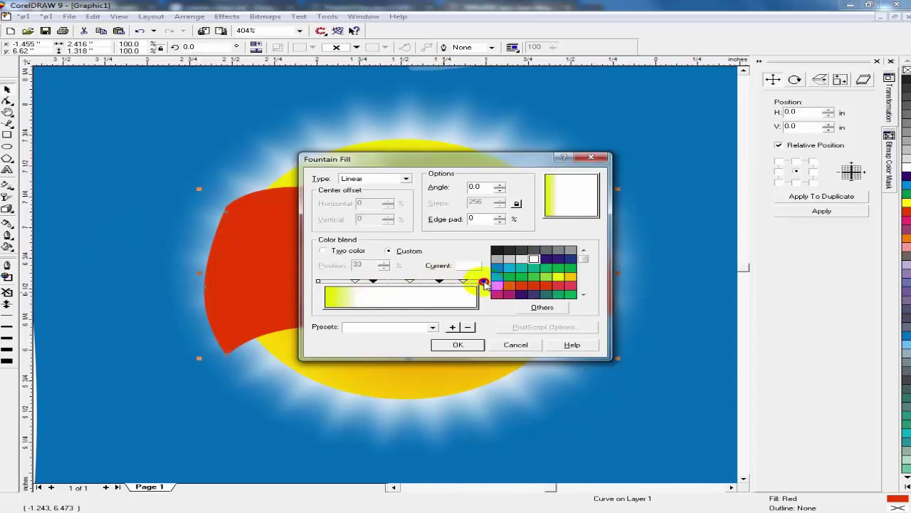
{"action": "left_click", "coordinate": [559, 276]}
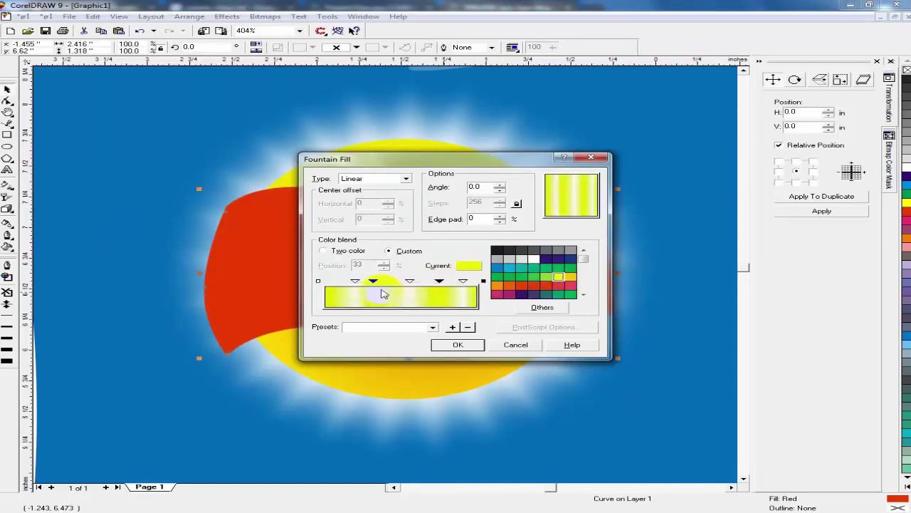
Recolour the 0%, 33%, 76% and 100% stops light grey and apply the banner's linear fill at a -47.7 degree angle.
{"action": "left_click", "coordinate": [318, 282]}
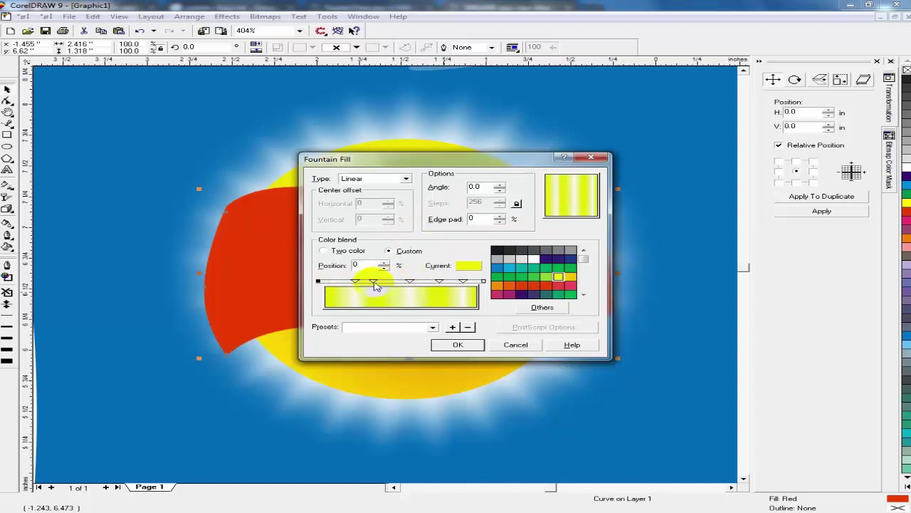
{"action": "left_click", "coordinate": [440, 282], "text": "shift"}
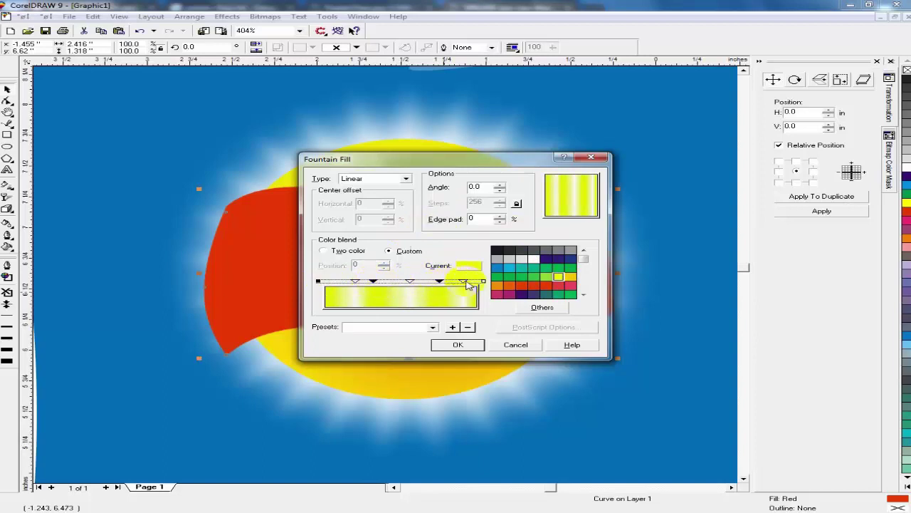
{"action": "left_click", "coordinate": [482, 281], "text": "ctrl"}
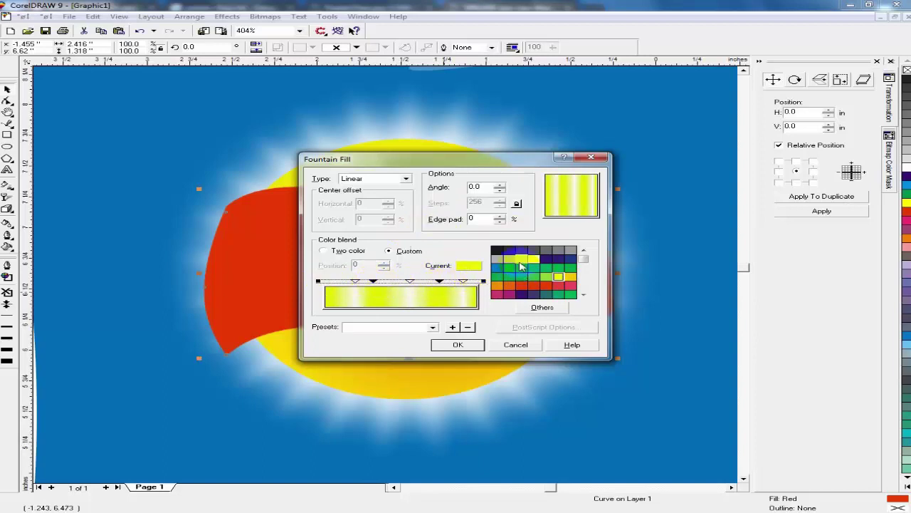
{"action": "left_click", "coordinate": [510, 261]}
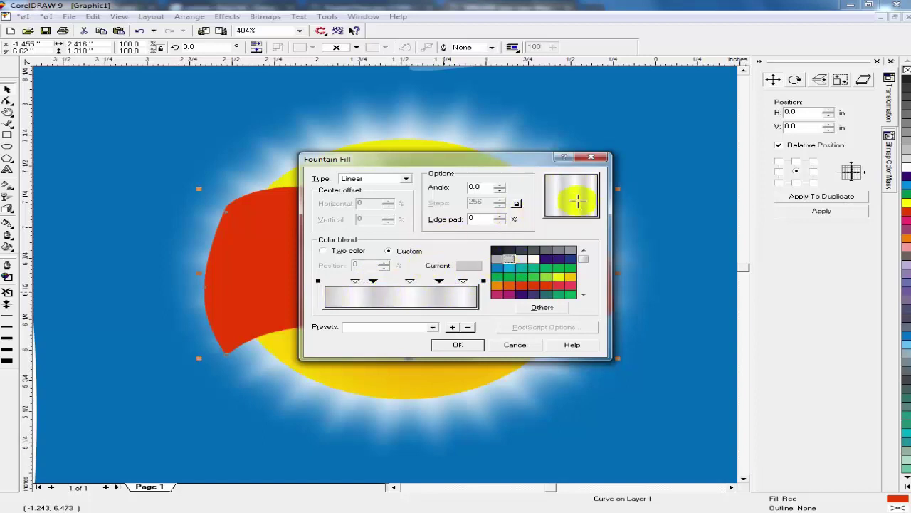
{"action": "mouse_move", "coordinate": [574, 188]}
{"action": "left_mouse_down"}
{"action": "mouse_move", "coordinate": [587, 190]}
{"action": "mouse_move", "coordinate": [579, 199]}
{"action": "left_mouse_up"}
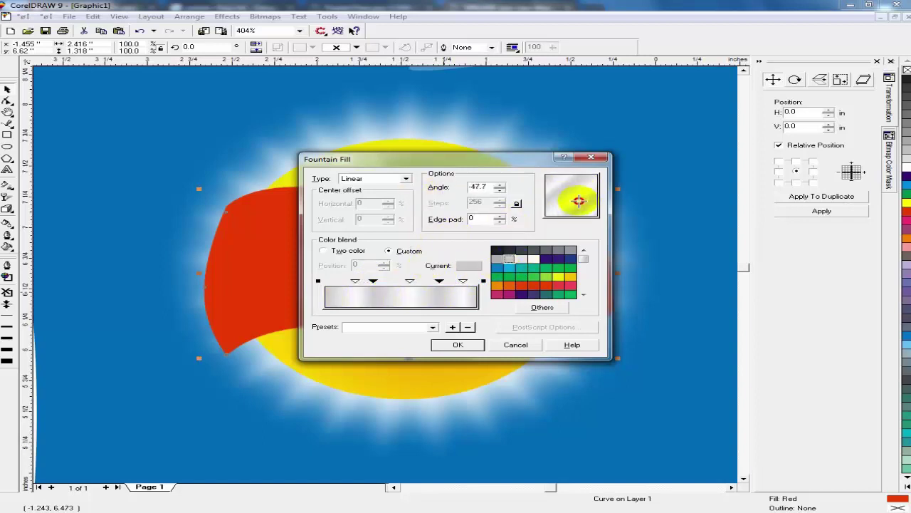
{"action": "left_click", "coordinate": [479, 344]}
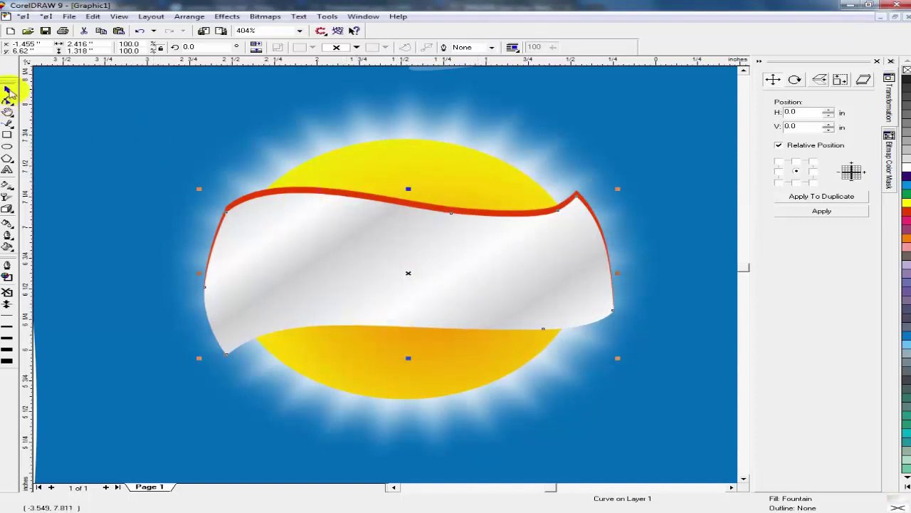
Bring the red banner to the front of the grey gradient banner, keeping its original position.
{"action": "left_click", "coordinate": [259, 195]}
{"action": "key", "text": "shift+Page_Up"}
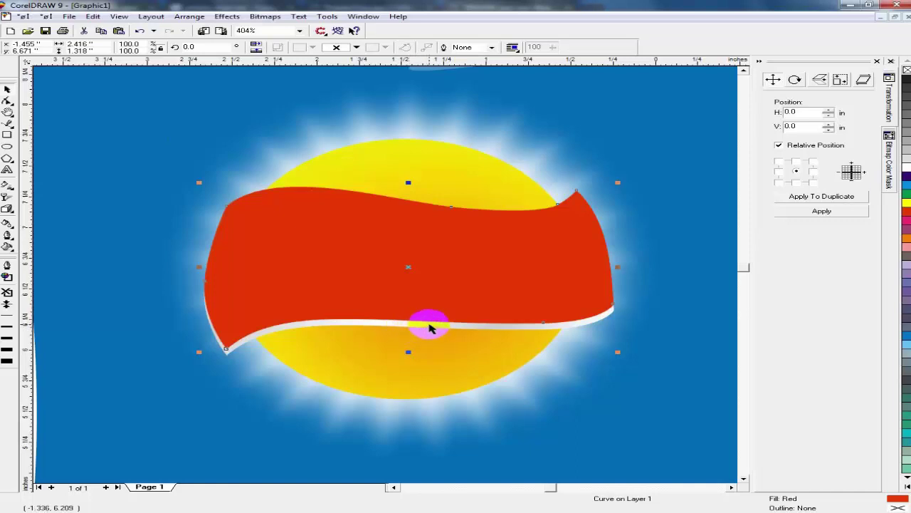
{"action": "left_click_drag", "start_coordinate": [438, 294], "coordinate": [436, 272]}
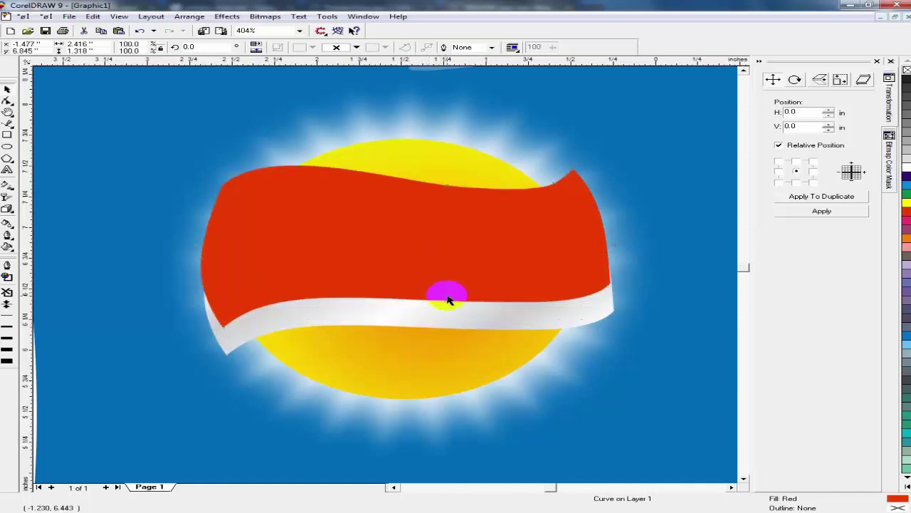
{"action": "key", "text": "ctrl+z"}
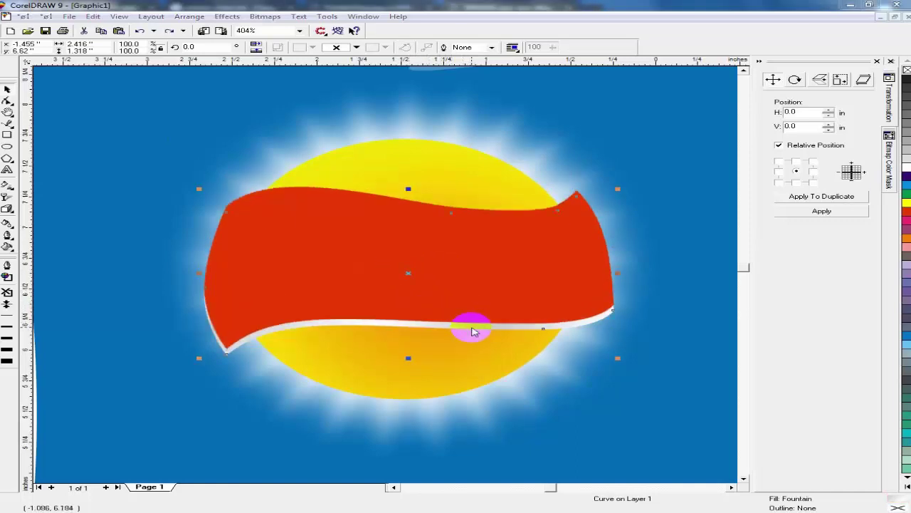
{"action": "key", "text": "F11"}
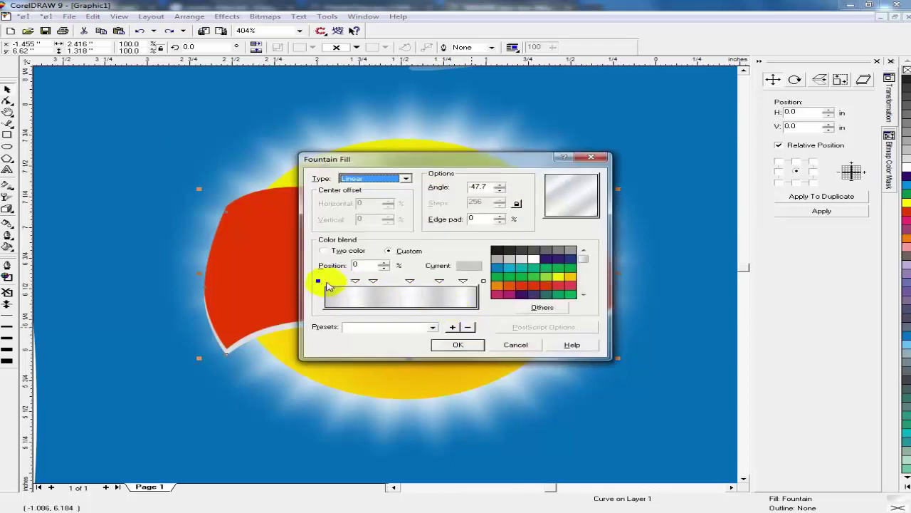
{"action": "left_click", "coordinate": [354, 281]}
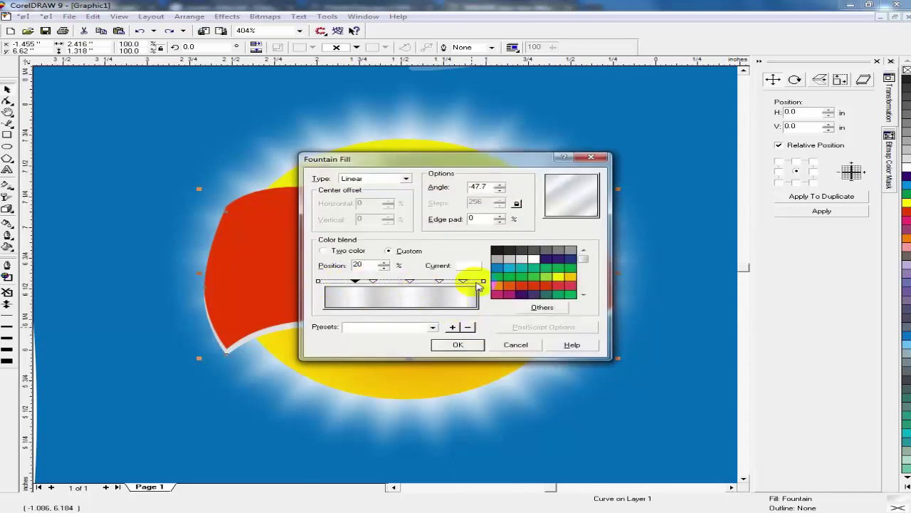
{"action": "left_click", "coordinate": [318, 282]}
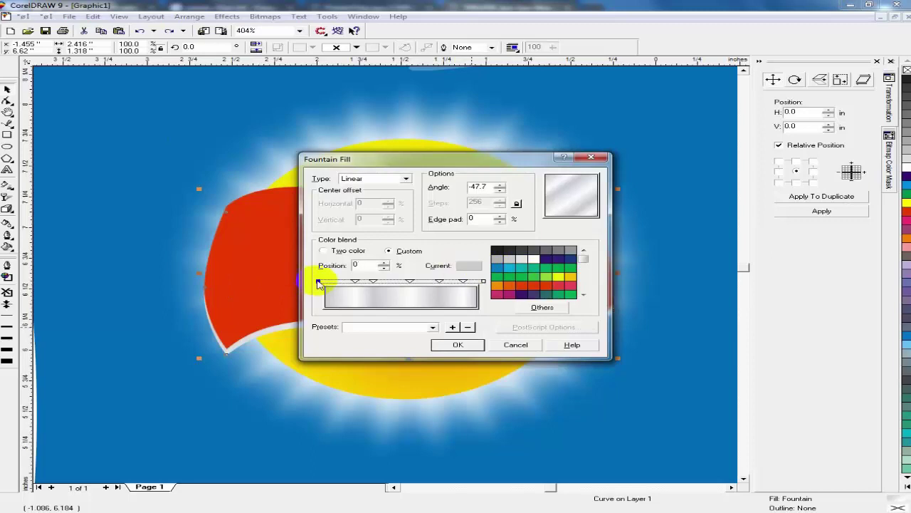
{"action": "left_click", "coordinate": [373, 281], "text": "ctrl"}
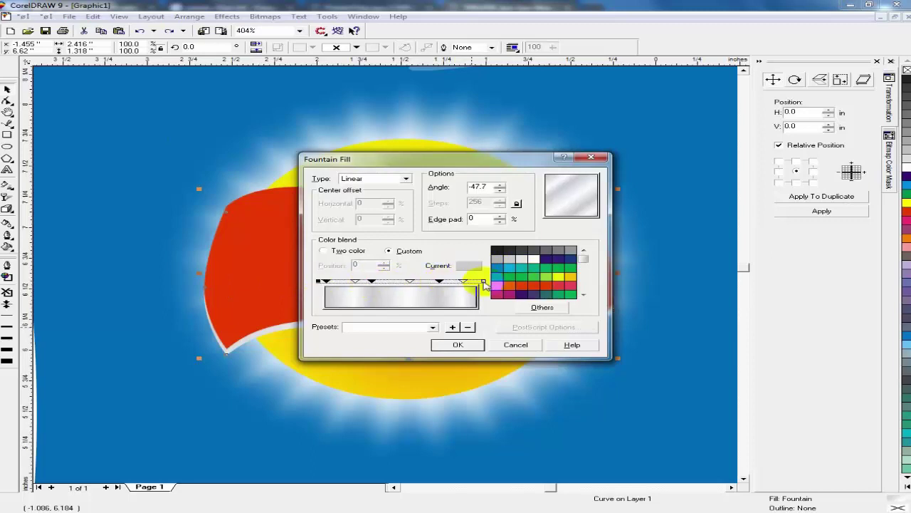
{"action": "left_click", "coordinate": [483, 282], "text": "shift"}
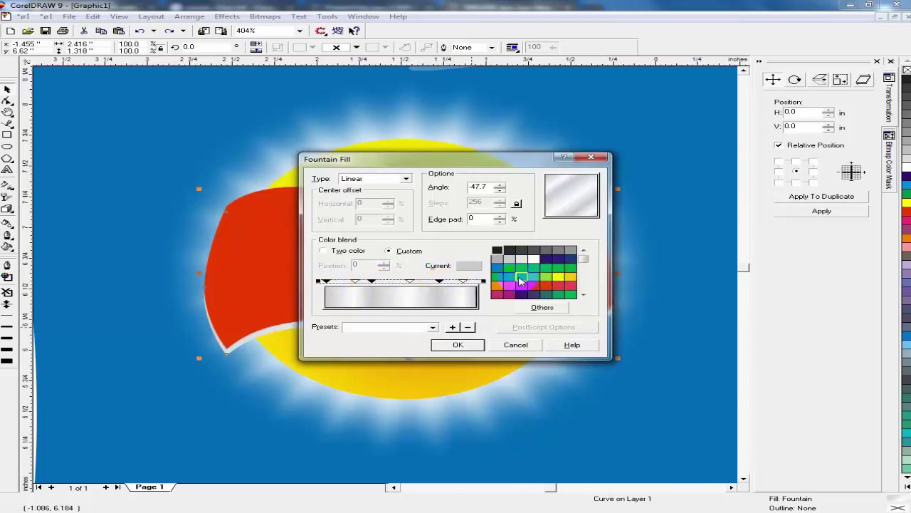
{"action": "left_click", "coordinate": [569, 269]}
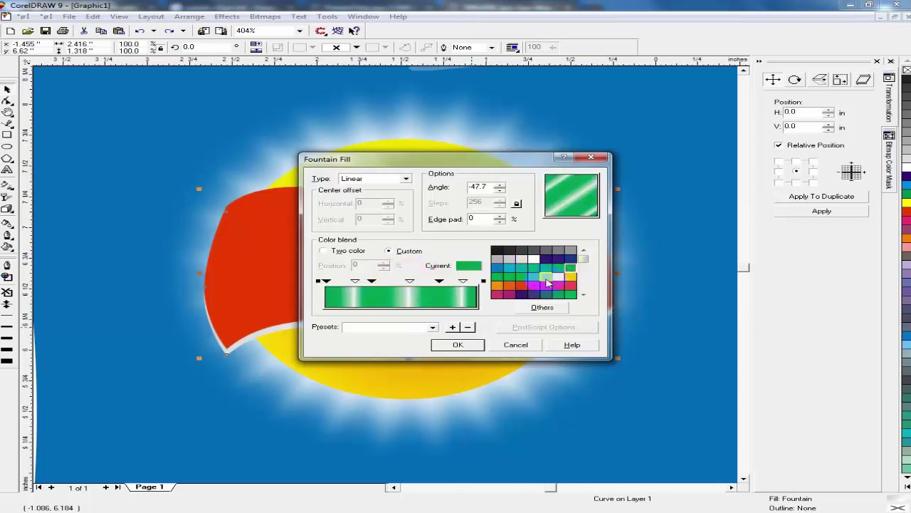
{"action": "left_click", "coordinate": [567, 278]}
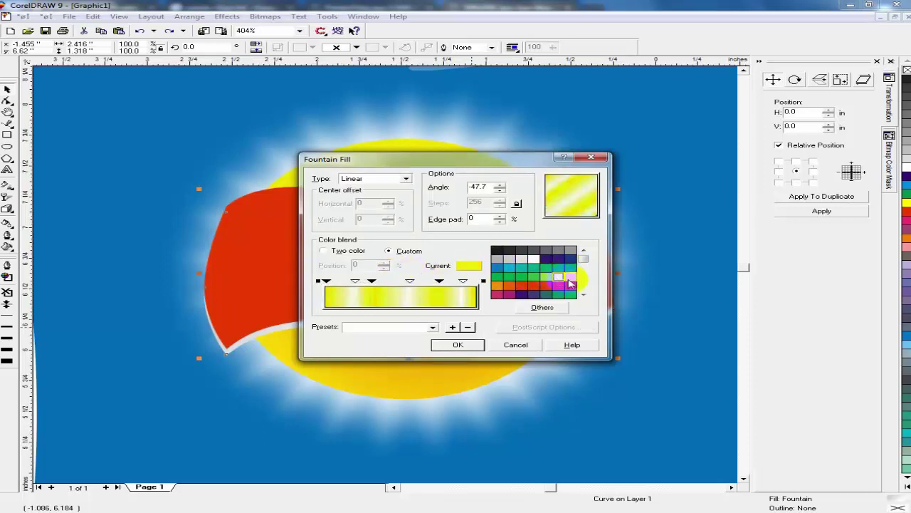
{"action": "left_click", "coordinate": [356, 280]}
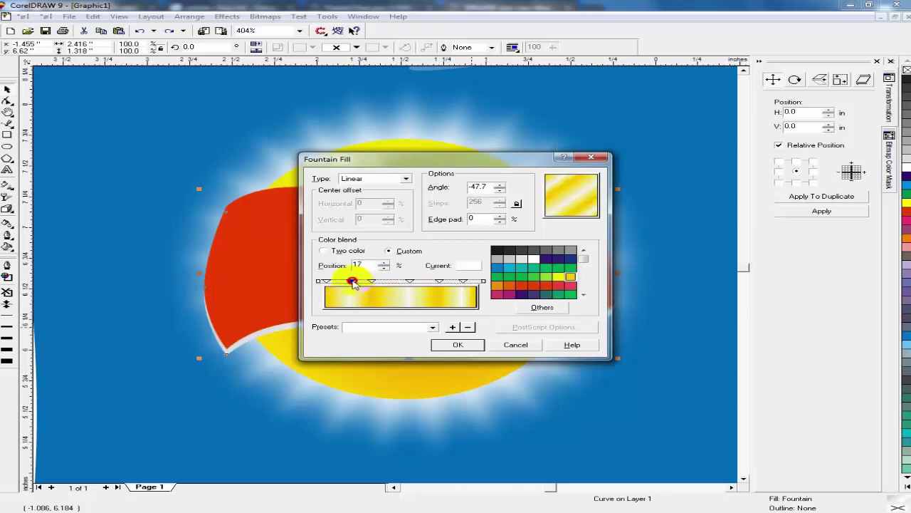
{"action": "left_click_drag", "start_coordinate": [354, 282], "coordinate": [349, 282]}
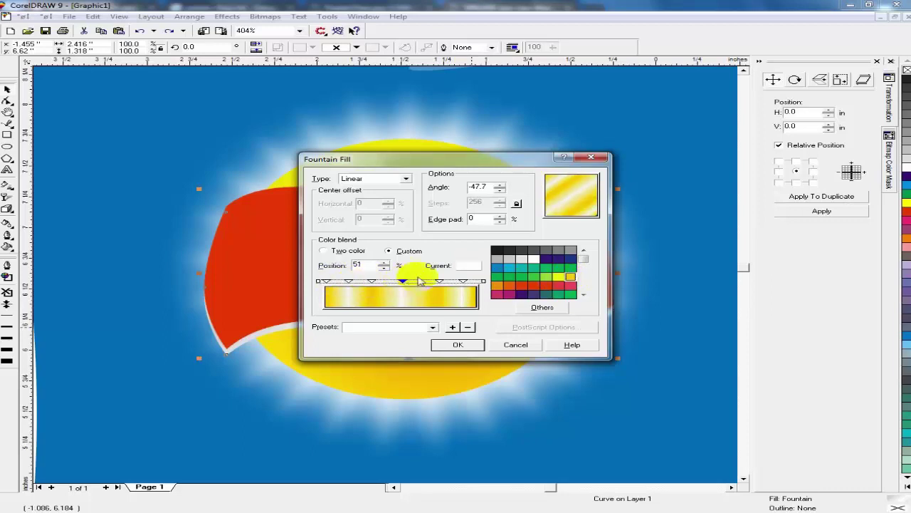
{"action": "left_click", "coordinate": [440, 283]}
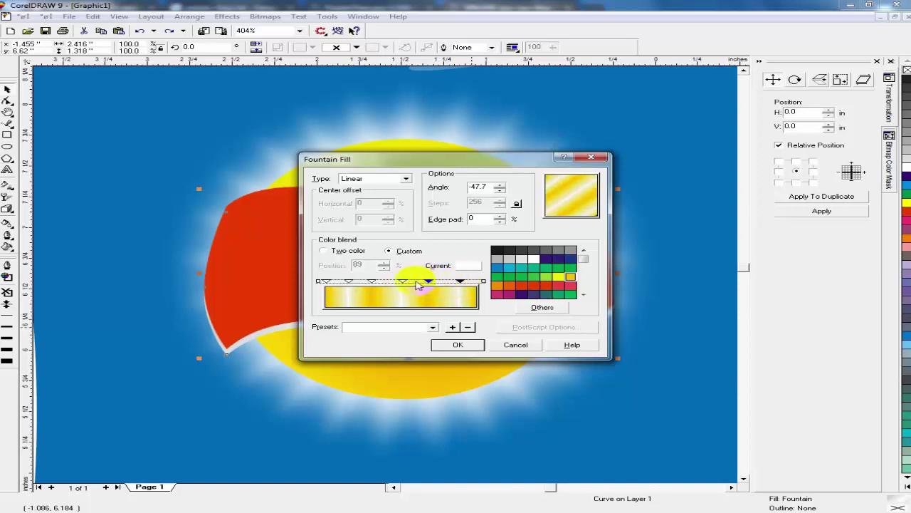
{"action": "left_click", "coordinate": [371, 282]}
{"action": "left_click", "coordinate": [327, 283]}
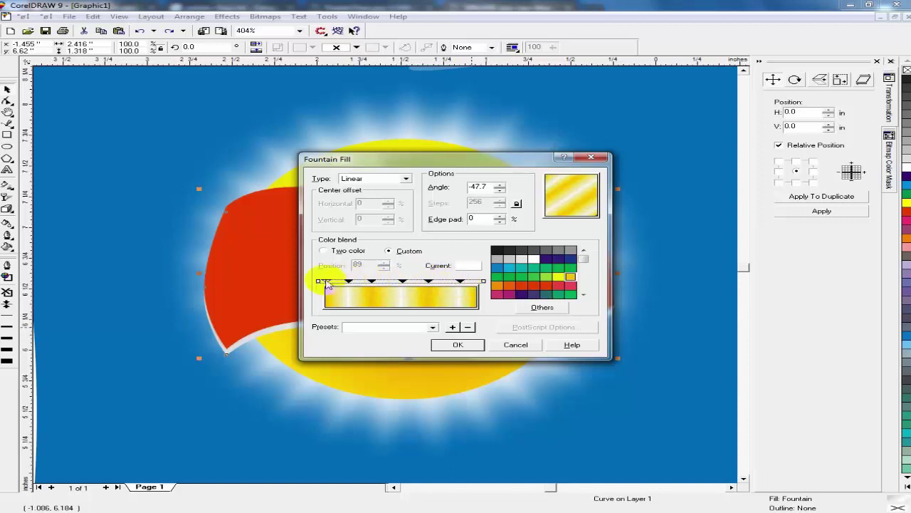
{"action": "double_click", "coordinate": [327, 282]}
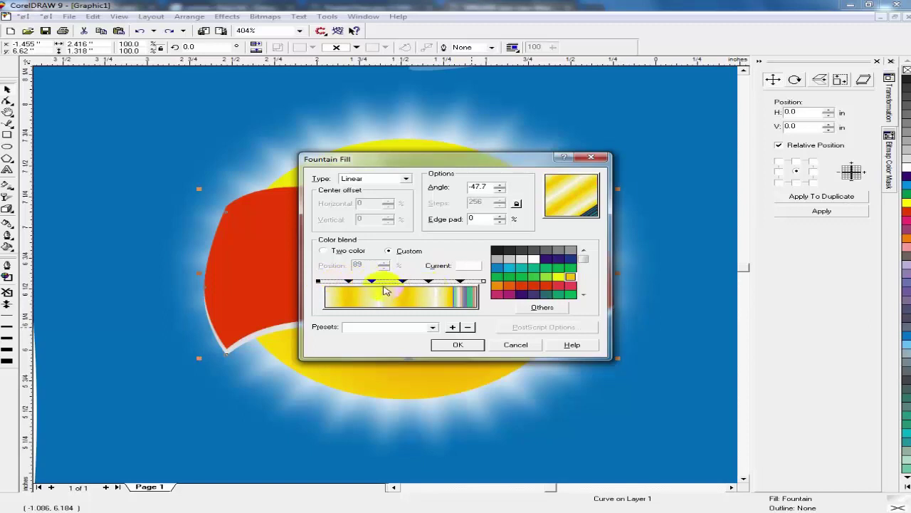
{"action": "left_click", "coordinate": [513, 345]}
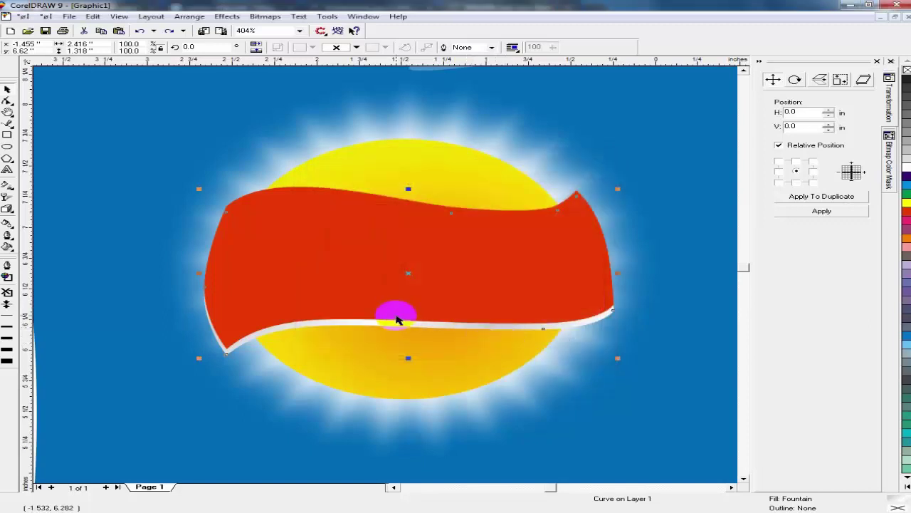
Spread seven intermediate colour stops evenly across the grey banner's linear fountain fill, with the first at 6%.
{"action": "key", "text": "F11"}
{"action": "left_click", "coordinate": [410, 283]}
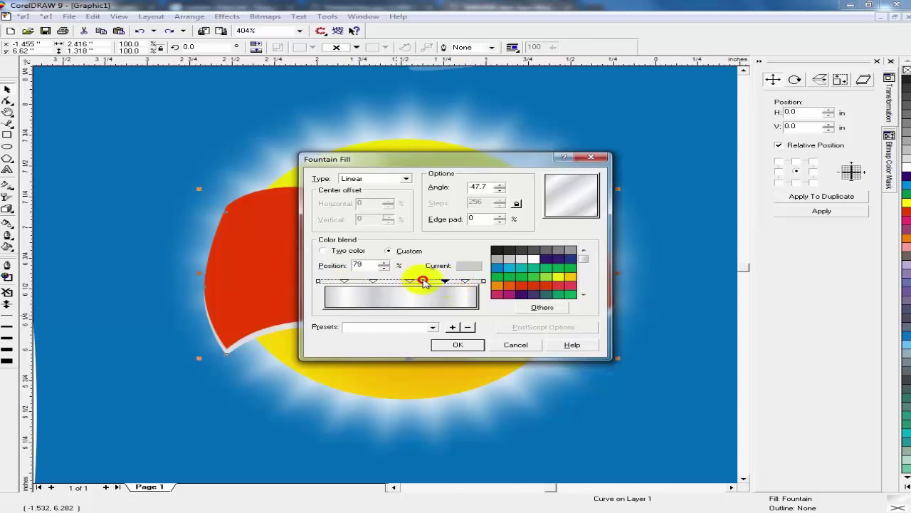
{"action": "mouse_move", "coordinate": [414, 282]}
{"action": "left_mouse_down"}
{"action": "mouse_move", "coordinate": [423, 283]}
{"action": "mouse_move", "coordinate": [349, 282]}
{"action": "mouse_move", "coordinate": [463, 284]}
{"action": "mouse_move", "coordinate": [317, 285]}
{"action": "left_mouse_up"}
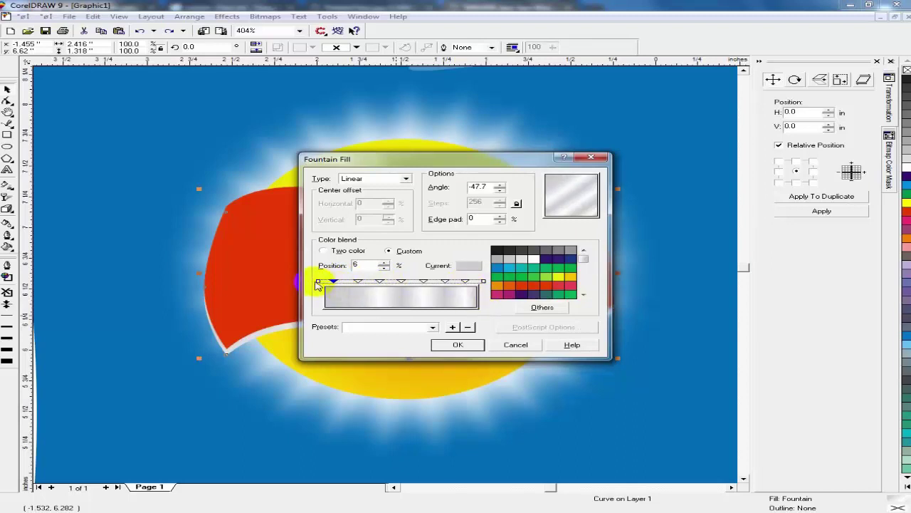
Colour both end stops and every second stop between them orange in the grey banner's fountain fill.
{"action": "left_click", "coordinate": [360, 283], "text": "shift"}
{"action": "left_click", "coordinate": [401, 283], "text": "shift"}
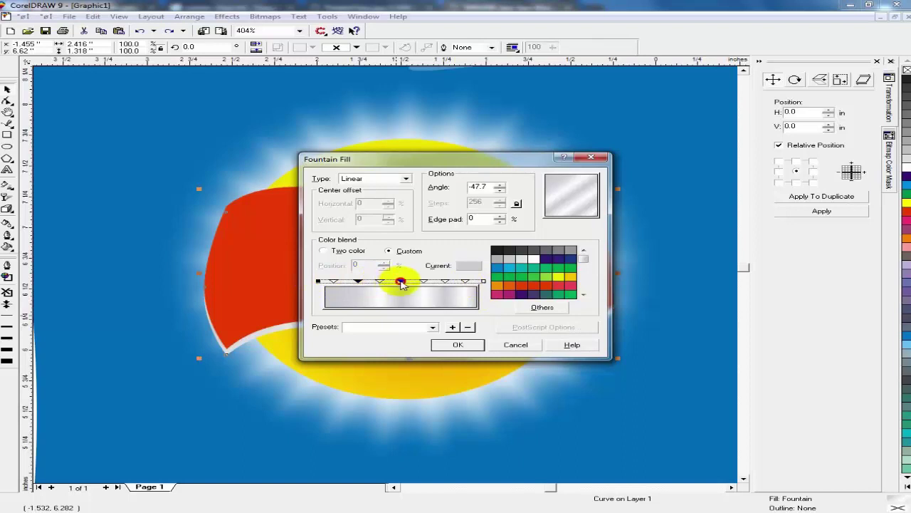
{"action": "left_click", "coordinate": [445, 282], "text": "ctrl"}
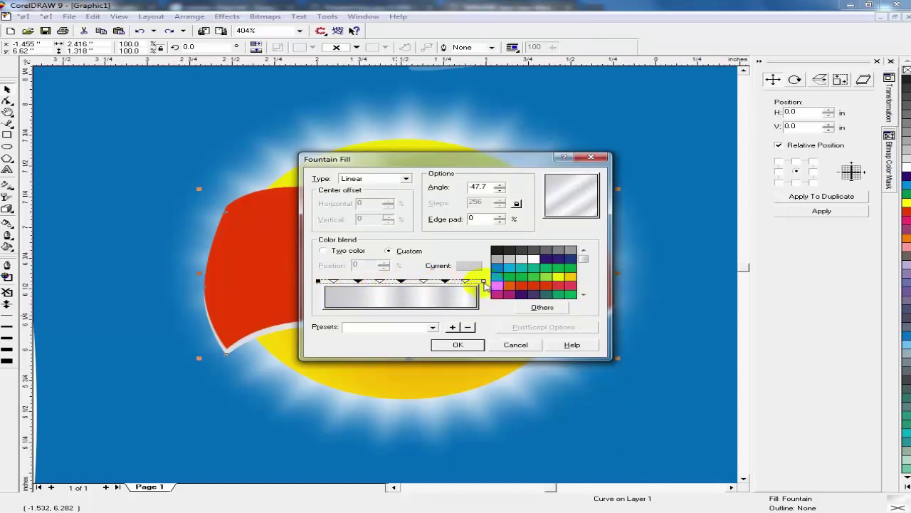
{"action": "left_click", "coordinate": [497, 286]}
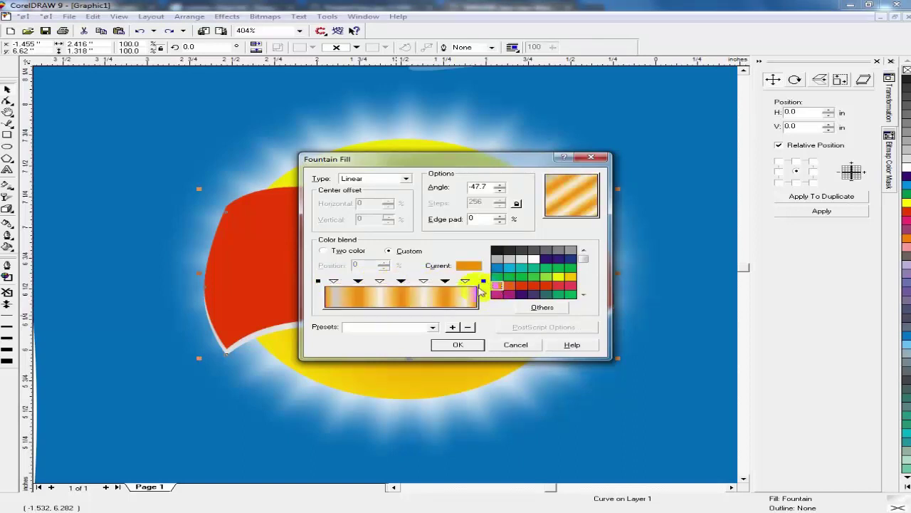
Colour the four remaining stops between the orange ones yellow, starting with the stop at 6%.
{"action": "left_click", "coordinate": [335, 283]}
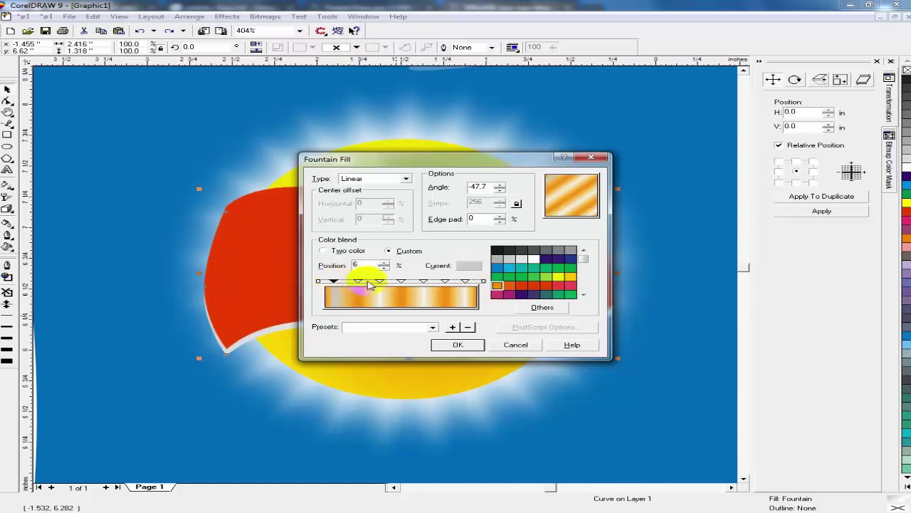
{"action": "left_click", "coordinate": [381, 284], "text": "shift"}
{"action": "left_click_drag", "start_coordinate": [428, 285], "coordinate": [445, 284]}
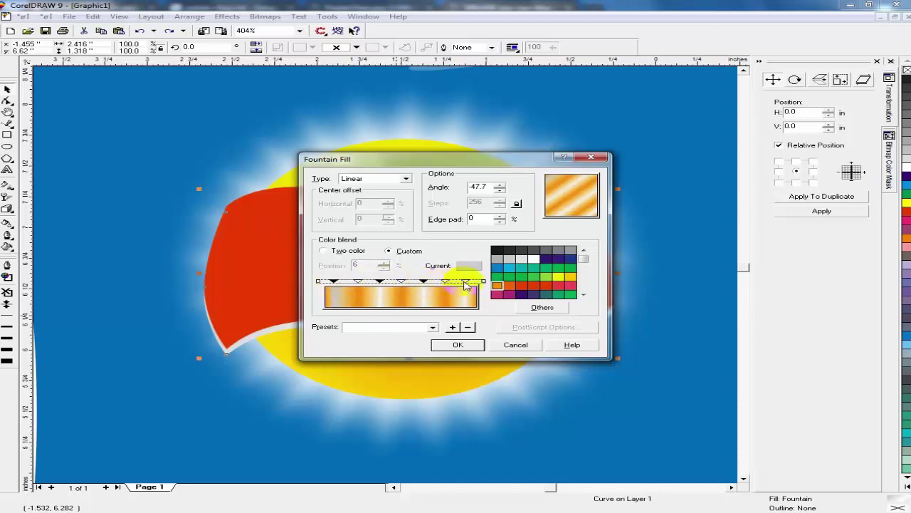
{"action": "left_click", "coordinate": [558, 277]}
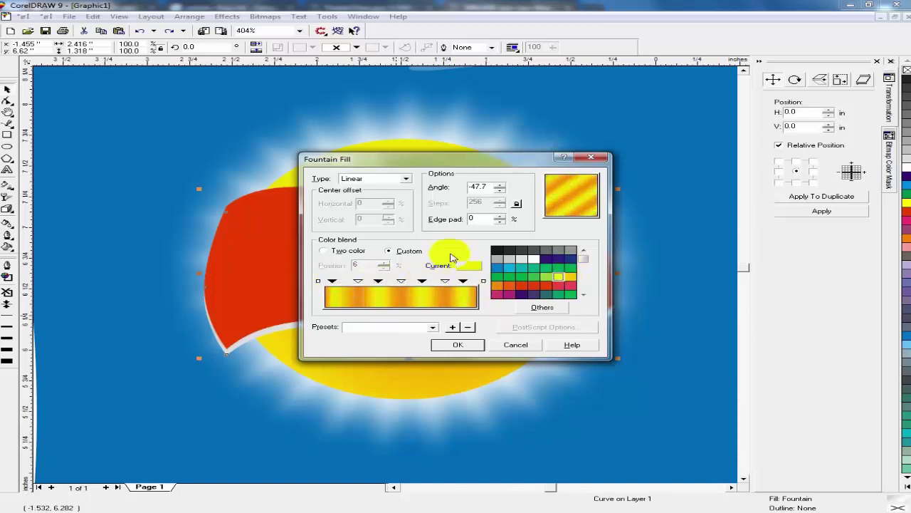
Apply the orange and yellow fountain fill to the backing banner and compare it with the reference package's logo.
{"action": "left_click", "coordinate": [468, 346]}
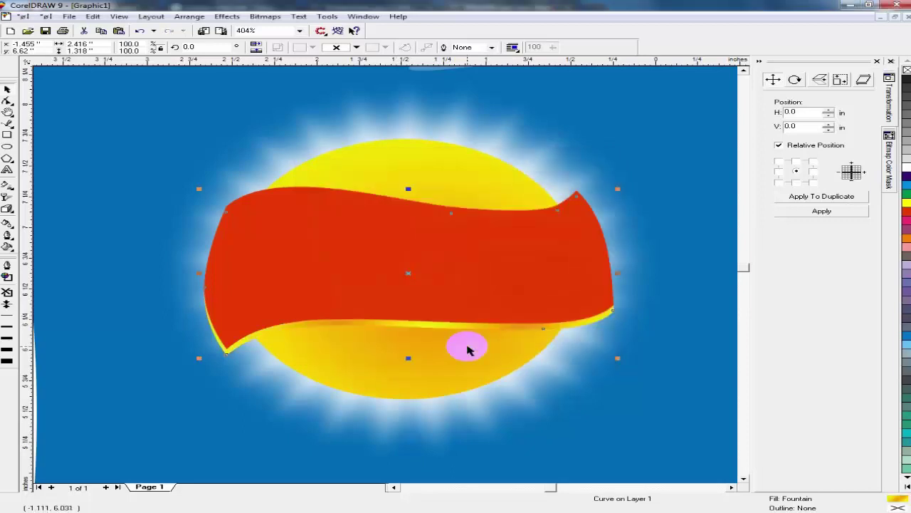
{"action": "key", "text": "F3"}
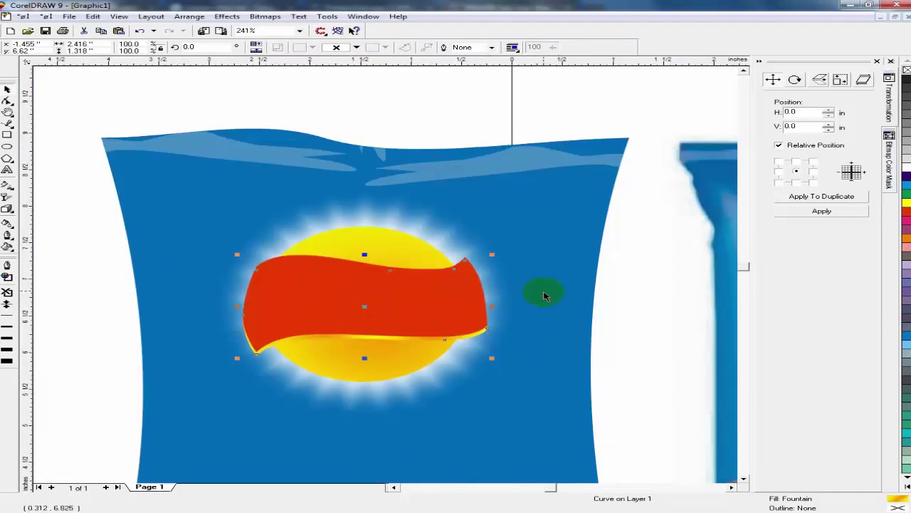
{"action": "key", "text": "F3"}
{"action": "key", "text": "F2"}
{"action": "left_click_drag", "start_coordinate": [268, 261], "coordinate": [329, 319]}
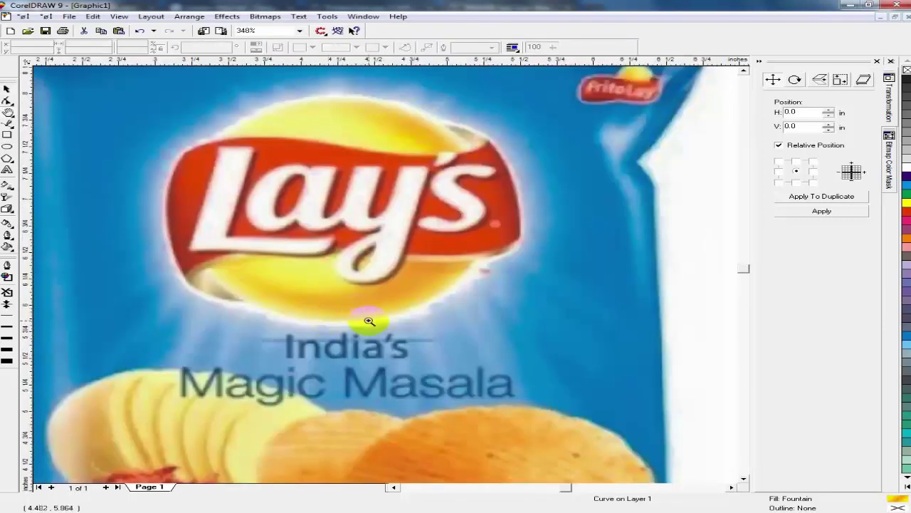
{"action": "key", "text": "F4"}
{"action": "left_click_drag", "start_coordinate": [126, 258], "coordinate": [234, 320]}
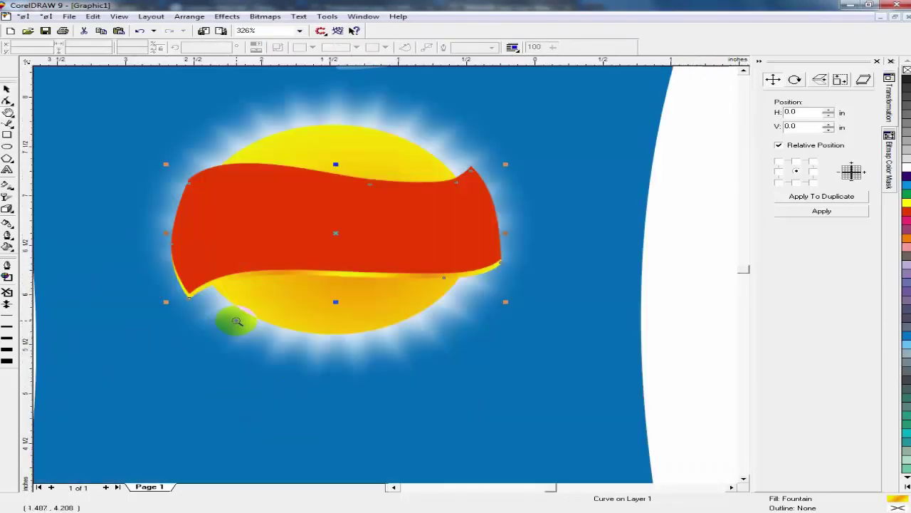
{"action": "left_click_drag", "start_coordinate": [60, 128], "coordinate": [615, 366]}
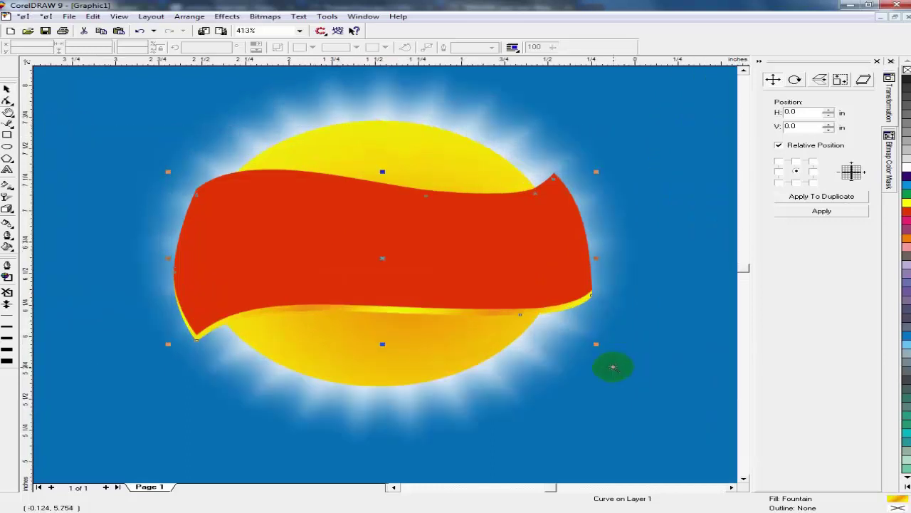
Make the four yellow stops in the backing banner's fountain fill paler by lowering their yellow component in the CMYK model.
{"action": "key", "text": "F11"}
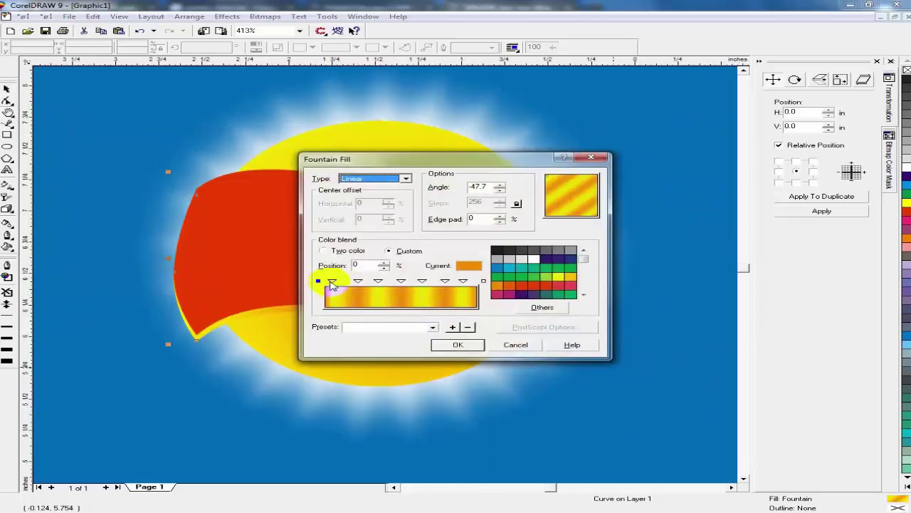
{"action": "left_click", "coordinate": [332, 282]}
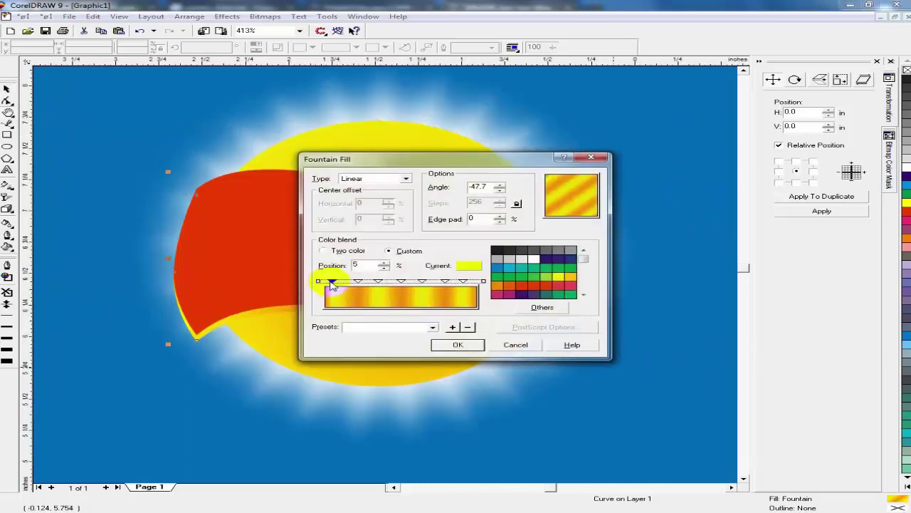
{"action": "left_click", "coordinate": [422, 282], "text": "shift"}
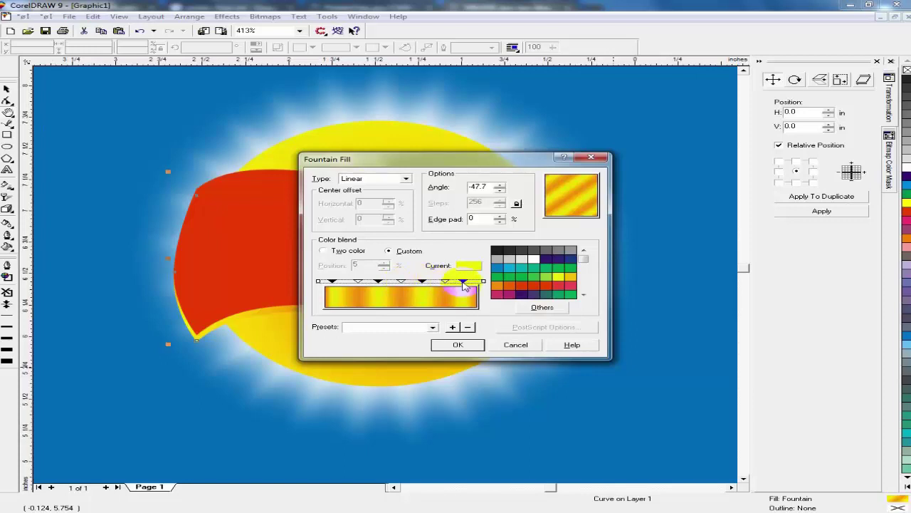
{"action": "left_click", "coordinate": [541, 308]}
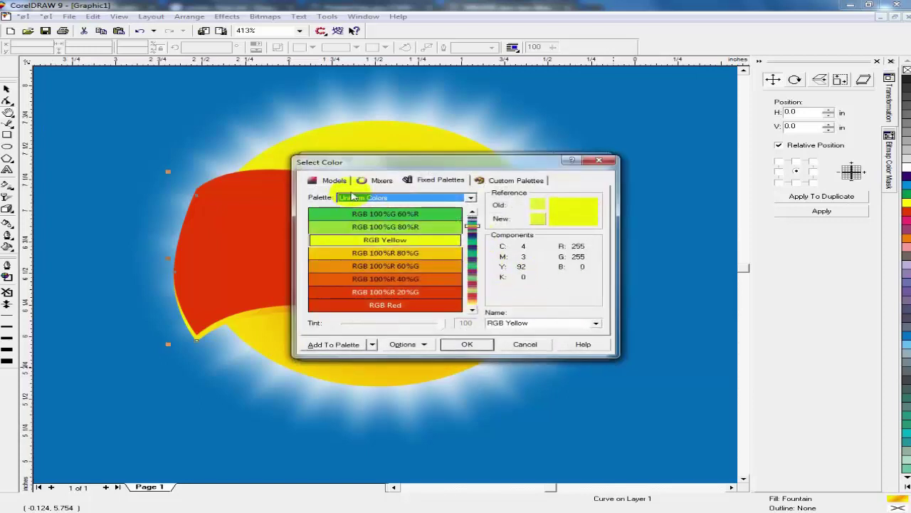
{"action": "left_click", "coordinate": [322, 182]}
{"action": "left_click", "coordinate": [402, 199]}
{"action": "left_click", "coordinate": [382, 218]}
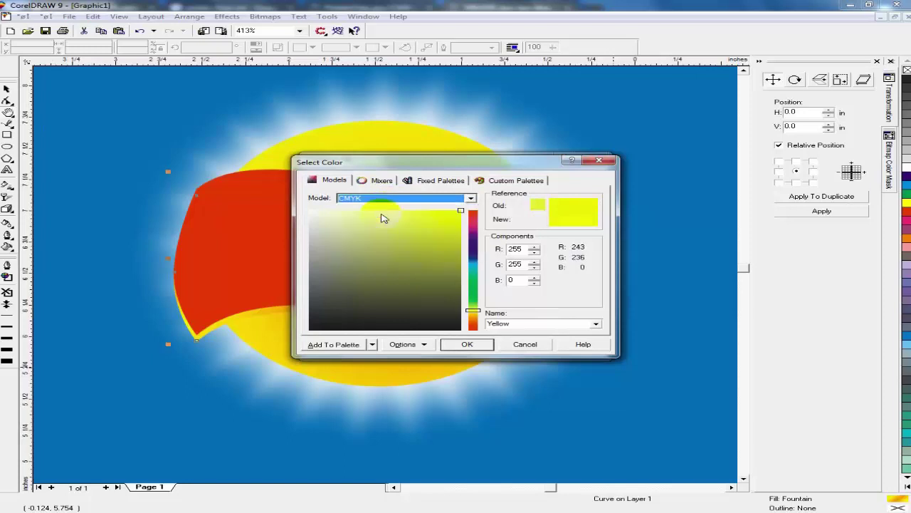
{"action": "left_click_drag", "start_coordinate": [524, 277], "coordinate": [502, 280]}
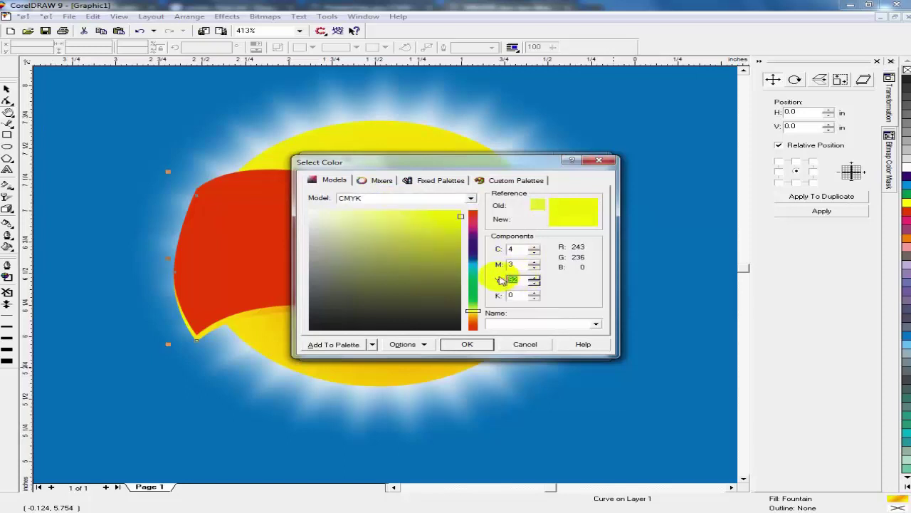
{"action": "type", "text": "5"}
{"action": "key", "text": "Return"}
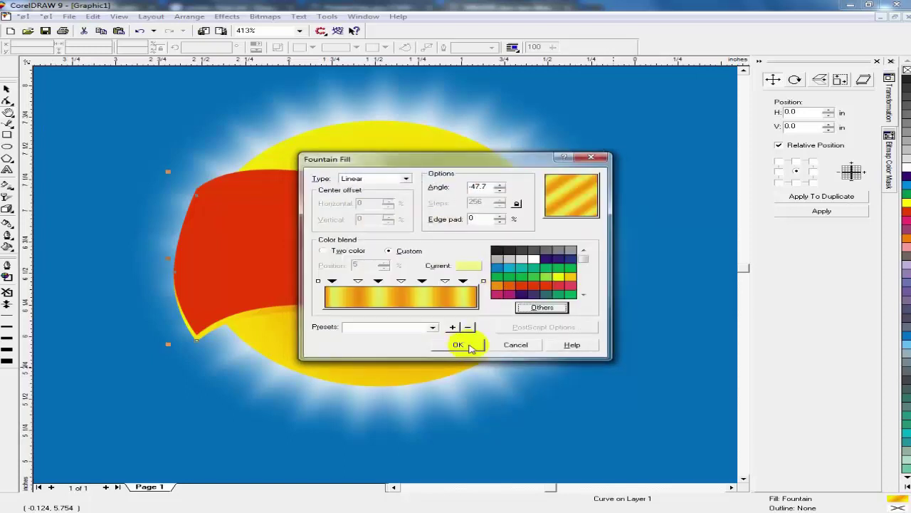
{"action": "left_click", "coordinate": [461, 343]}
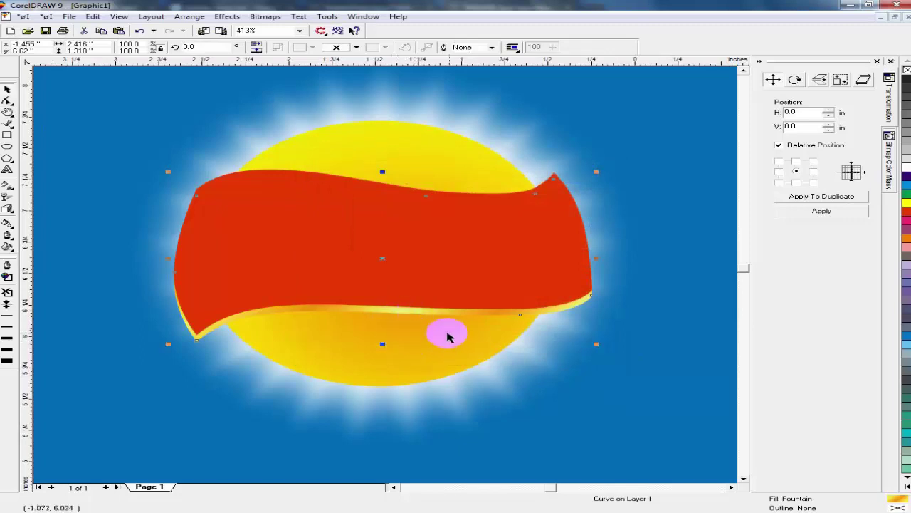
Draw a closed nine-point Bezier shape about 0.37 by 0.32 inches around the banner's lower-left tip, overlapping the ball's edge.
{"action": "scroll", "coordinate": [464, 345], "scroll_direction": "down", "scroll_amount": 1}
{"action": "scroll", "coordinate": [409, 340], "scroll_direction": "down", "scroll_amount": 8}
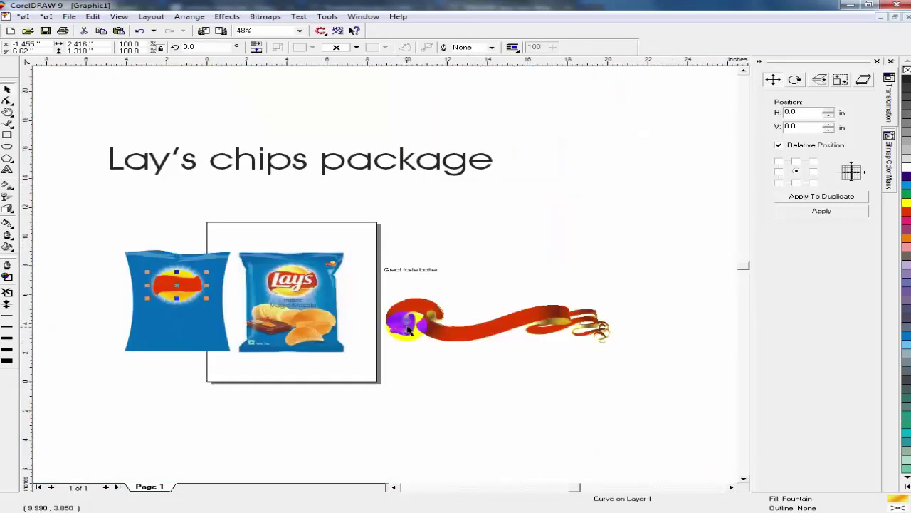
{"action": "left_click_drag", "start_coordinate": [413, 342], "coordinate": [246, 340]}
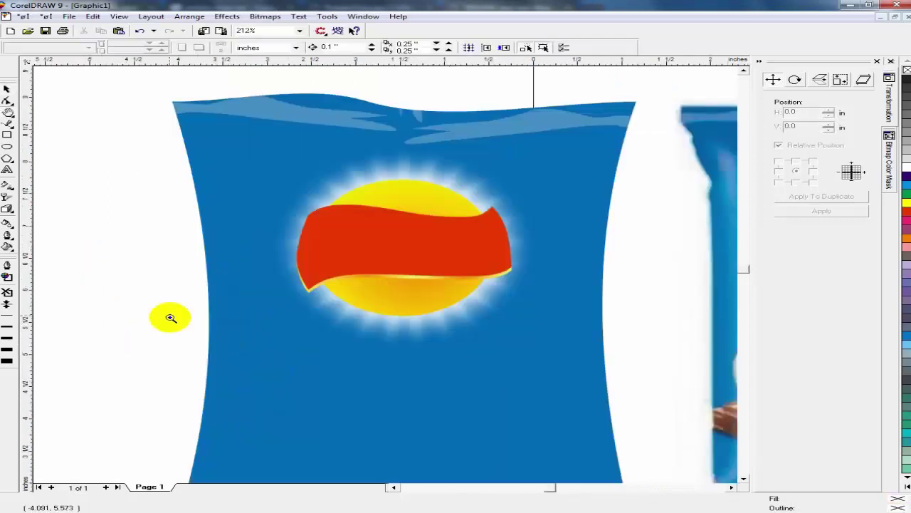
{"action": "left_click_drag", "start_coordinate": [202, 194], "coordinate": [534, 354]}
{"action": "left_click_drag", "start_coordinate": [189, 159], "coordinate": [421, 366]}
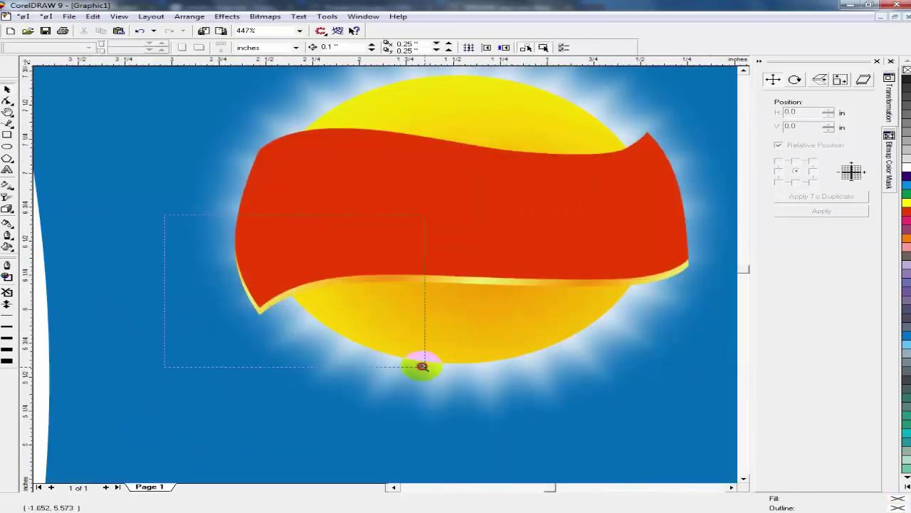
{"action": "left_click", "coordinate": [7, 125]}
{"action": "left_click", "coordinate": [285, 340]}
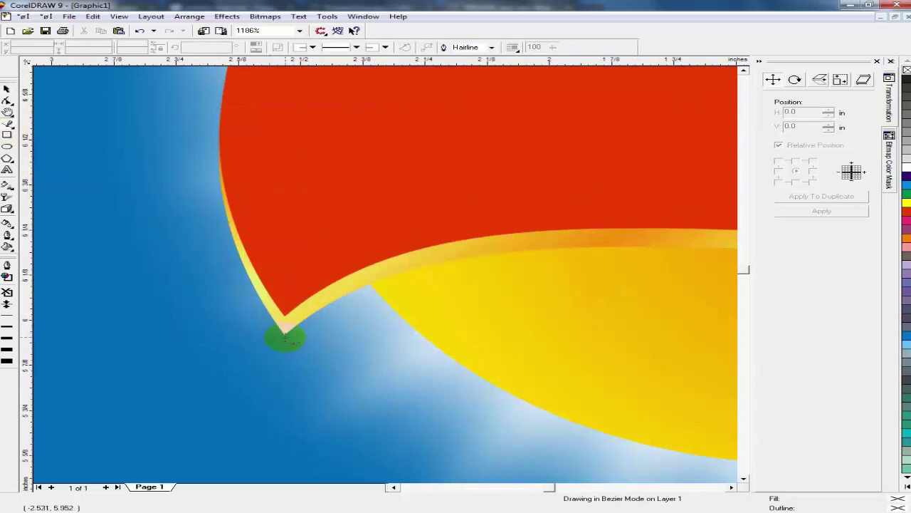
{"action": "left_click", "coordinate": [314, 345]}
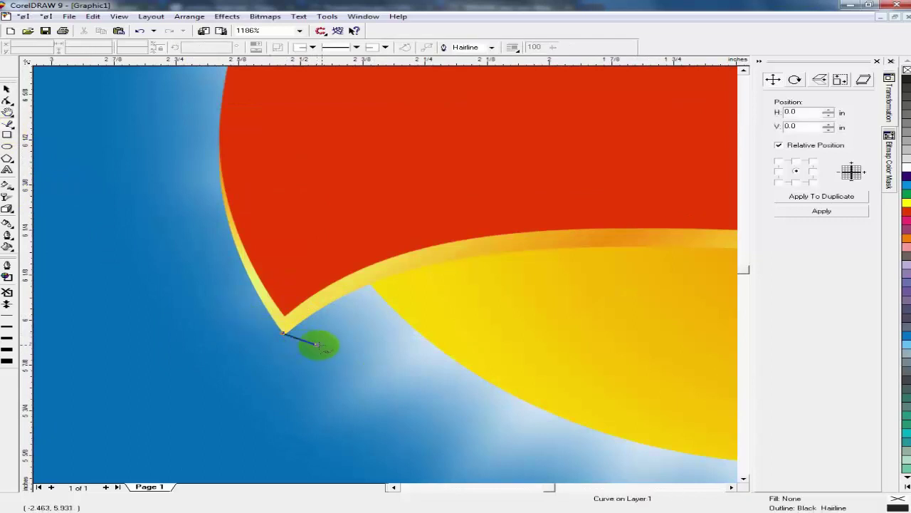
{"action": "left_click", "coordinate": [393, 355]}
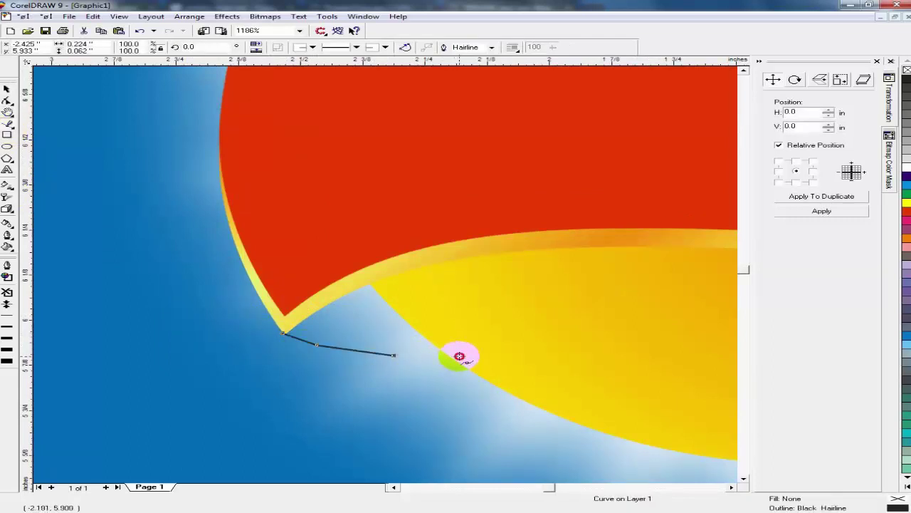
{"action": "left_click", "coordinate": [459, 355]}
{"action": "left_click", "coordinate": [435, 278]}
{"action": "left_click", "coordinate": [378, 243]}
{"action": "left_click", "coordinate": [309, 253]}
{"action": "left_click", "coordinate": [283, 287]}
{"action": "left_click", "coordinate": [276, 313]}
{"action": "left_click", "coordinate": [282, 332]}
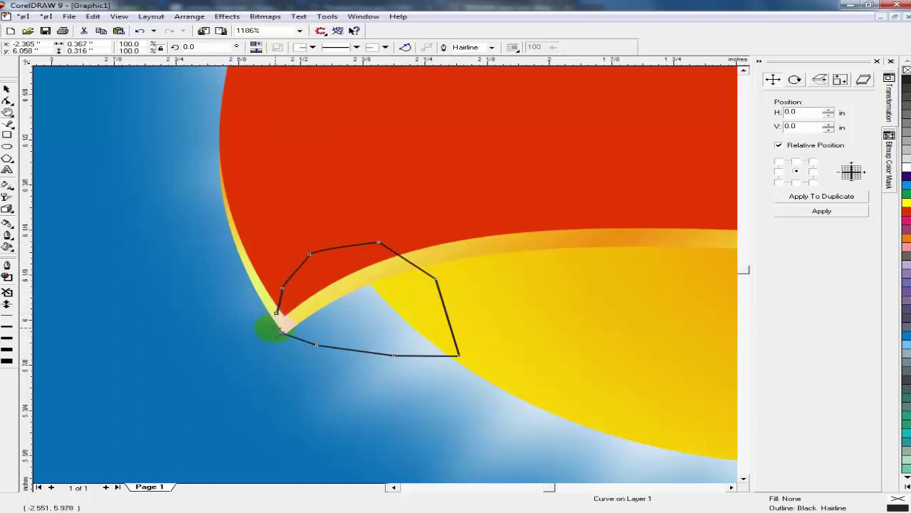
Give the new corner shape the backing banner's golden fountain fill and remove its outline.
{"action": "left_click", "coordinate": [7, 89]}
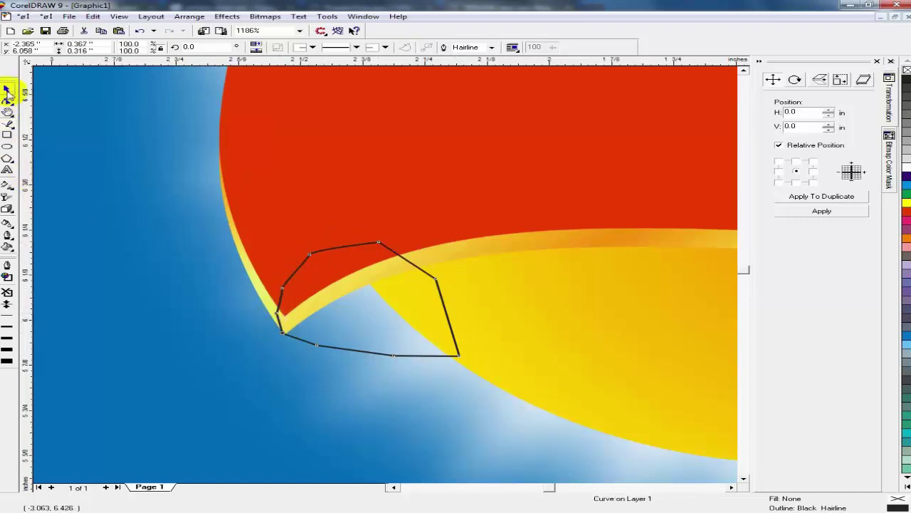
{"action": "left_click", "coordinate": [502, 251]}
{"action": "key", "text": "F11"}
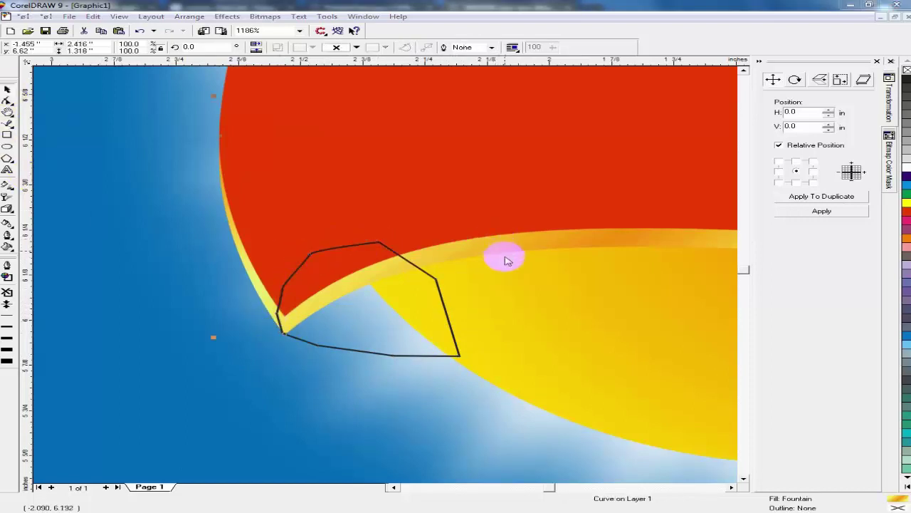
{"action": "left_click", "coordinate": [443, 342]}
{"action": "left_click", "coordinate": [328, 331]}
{"action": "key", "text": "ctrl+r"}
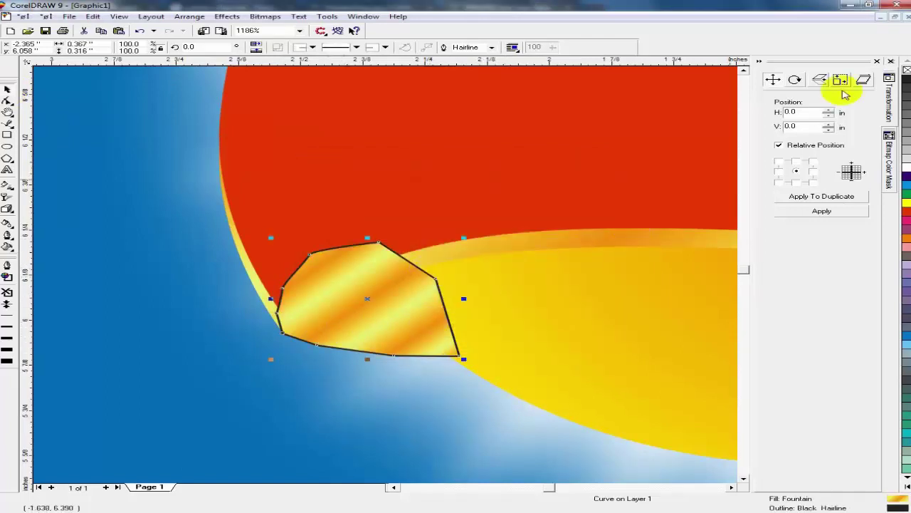
{"action": "right_click", "coordinate": [906, 70]}
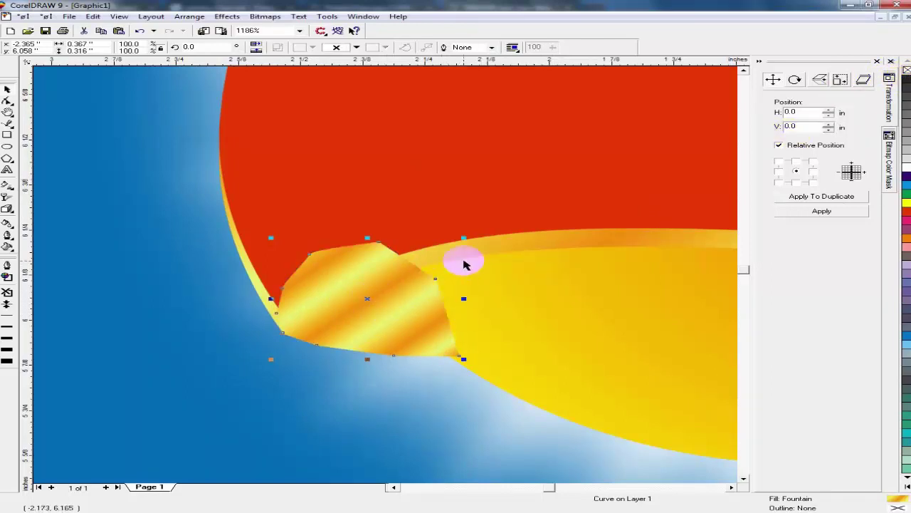
Bring the yellow ball, the backing banner and the red banner to the front of the golden corner shape.
{"action": "left_click", "coordinate": [499, 320]}
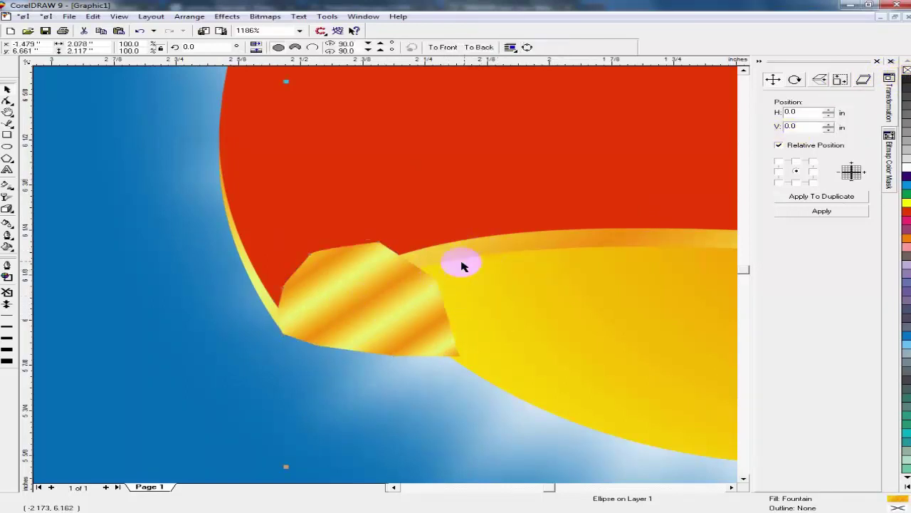
{"action": "key", "text": "ctrl+z"}
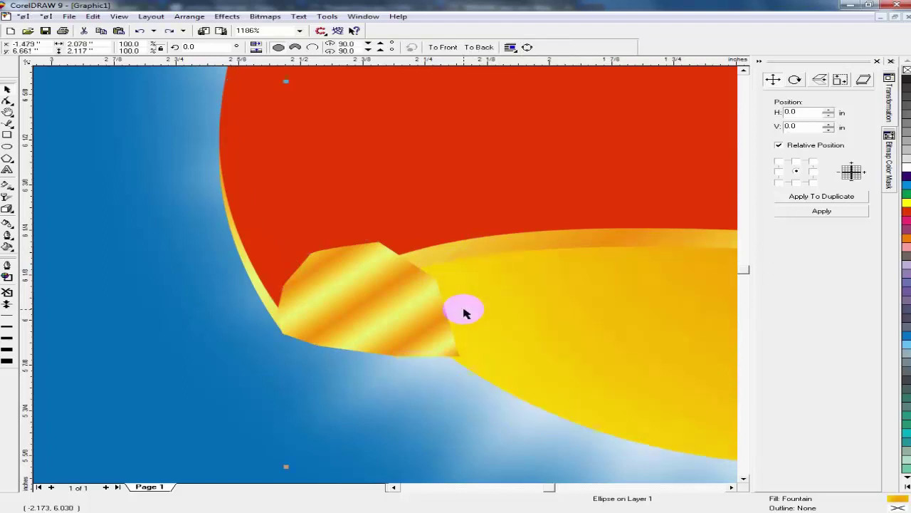
{"action": "left_click", "coordinate": [470, 247], "text": "shift"}
{"action": "left_click", "coordinate": [347, 230], "text": "shift"}
{"action": "key", "text": "Delete"}
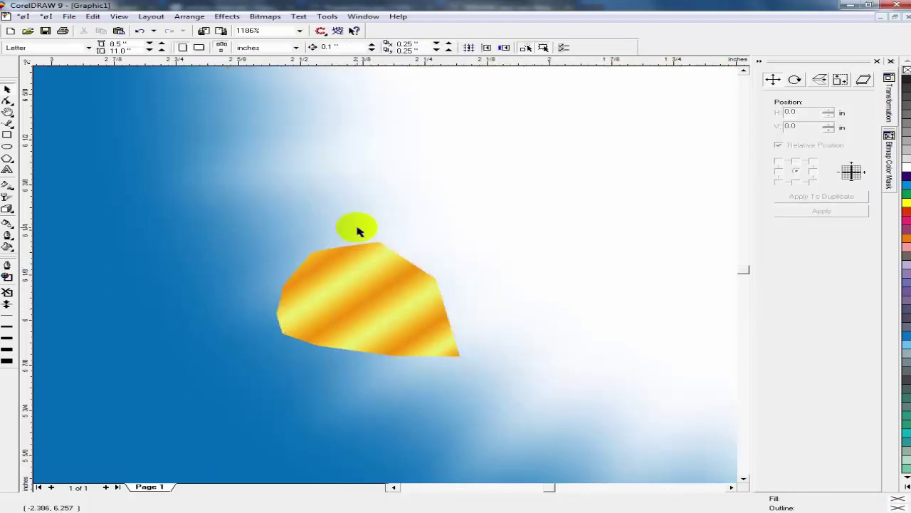
{"action": "key", "text": "ctrl+z"}
{"action": "key", "text": "shift+Page_Up"}
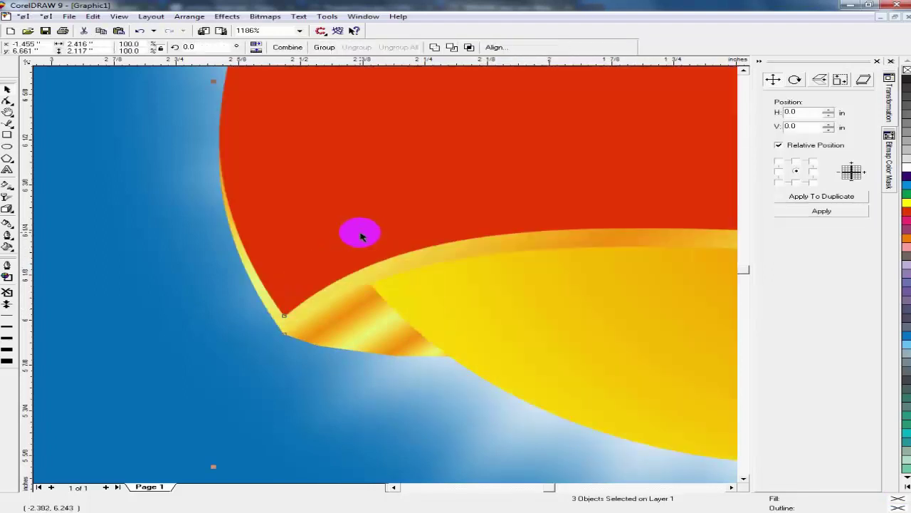
Place a copy of the golden corner shape over the ball's edge near the red banner's upper-right tip.
{"action": "scroll", "coordinate": [361, 235], "scroll_direction": "down", "scroll_amount": 2}
{"action": "left_click", "coordinate": [130, 320]}
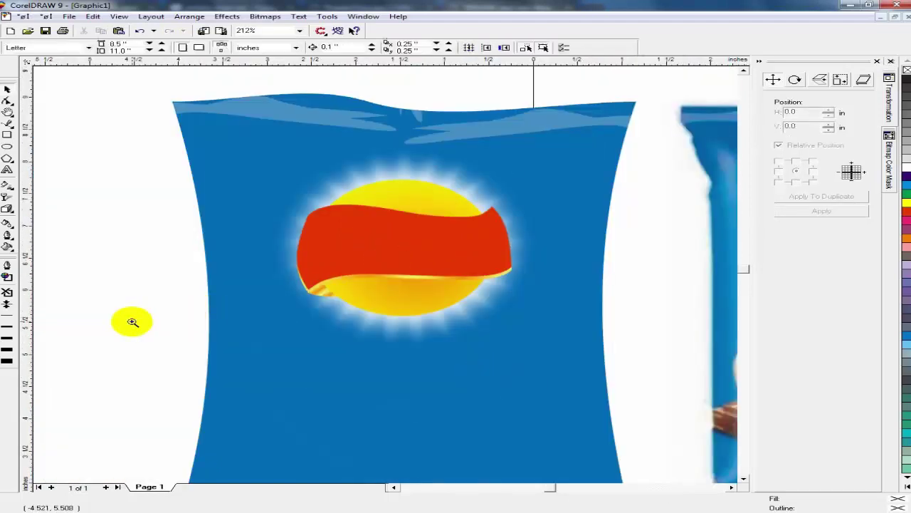
{"action": "left_click_drag", "start_coordinate": [425, 189], "coordinate": [524, 269]}
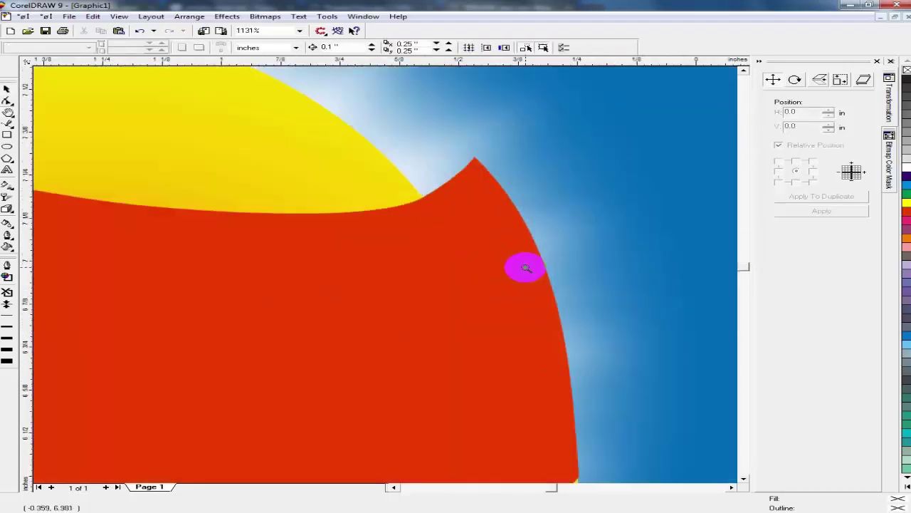
{"action": "key", "text": "F3"}
{"action": "left_click", "coordinate": [324, 294]}
{"action": "left_click_drag", "start_coordinate": [325, 294], "coordinate": [464, 210]}
{"action": "right_click", "coordinate": [464, 210]}
{"action": "key", "text": "F2"}
{"action": "left_click_drag", "start_coordinate": [414, 166], "coordinate": [512, 242]}
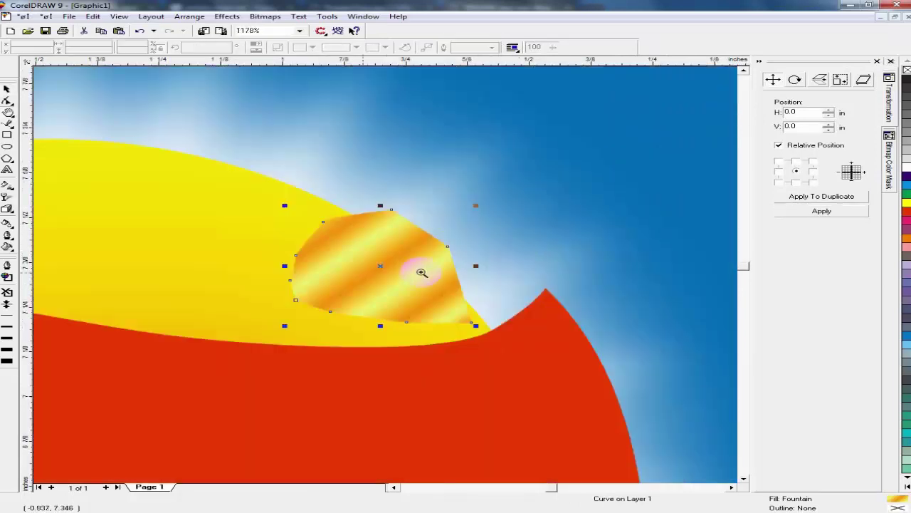
Rotate the copied golden shape by 180 degrees and move it over the red banner's upper-right tip.
{"action": "left_click", "coordinate": [5, 89]}
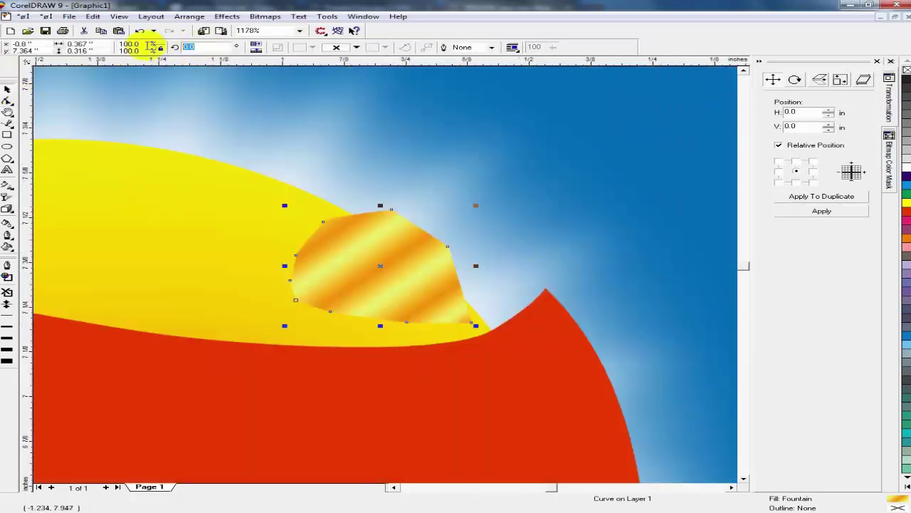
{"action": "key", "text": "Return"}
{"action": "left_click_drag", "start_coordinate": [406, 270], "coordinate": [503, 339]}
Bring the red banner and the yellow ball to the front of the copied golden corner shape.
{"action": "left_click", "coordinate": [273, 391]}
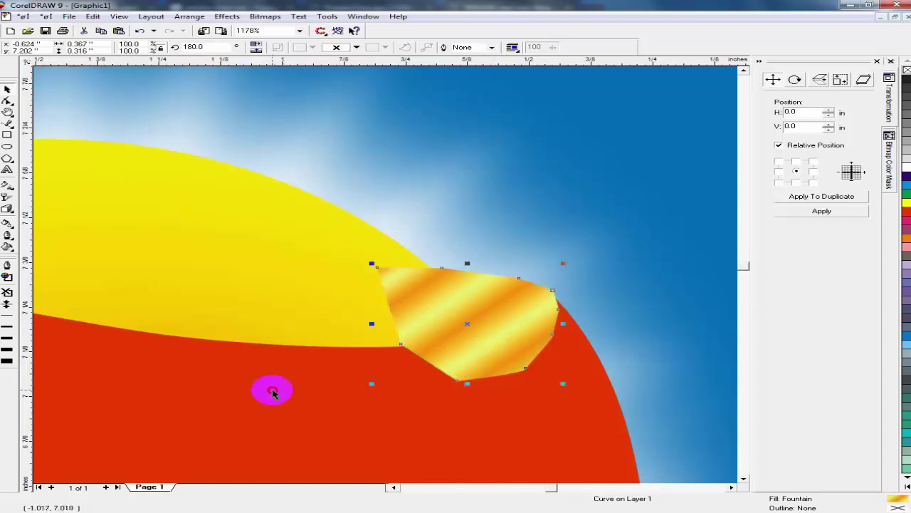
{"action": "key", "text": "shift+Page_Up"}
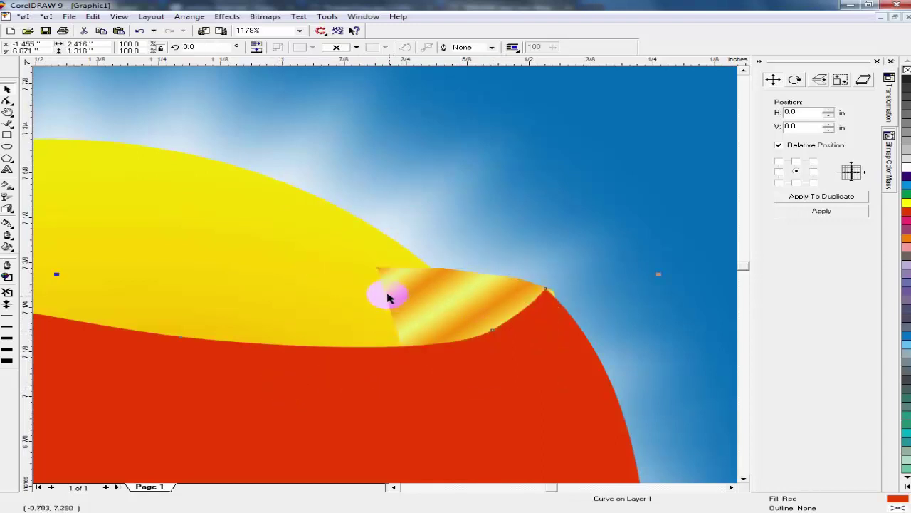
{"action": "left_click", "coordinate": [254, 222]}
{"action": "left_click", "coordinate": [310, 382], "text": "shift"}
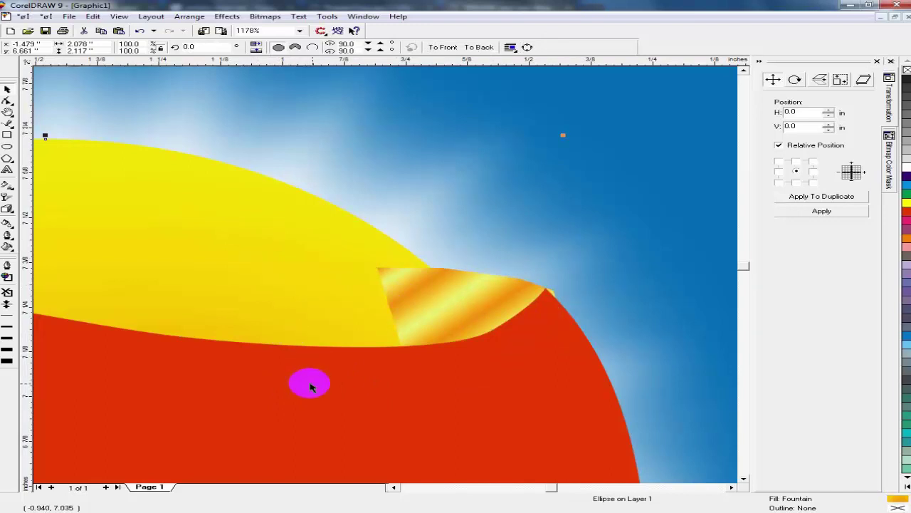
{"action": "key", "text": "shift+Page_Up"}
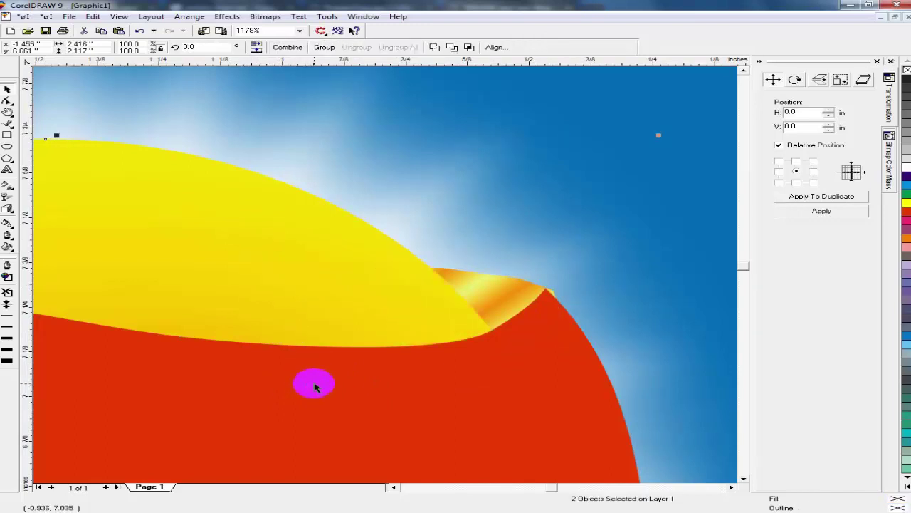
Bring the golden backing banner in front of the yellow ball and put the red banner on top of it.
{"action": "key", "text": "F3"}
{"action": "key", "text": "F2"}
{"action": "left_click_drag", "start_coordinate": [311, 222], "coordinate": [577, 325]}
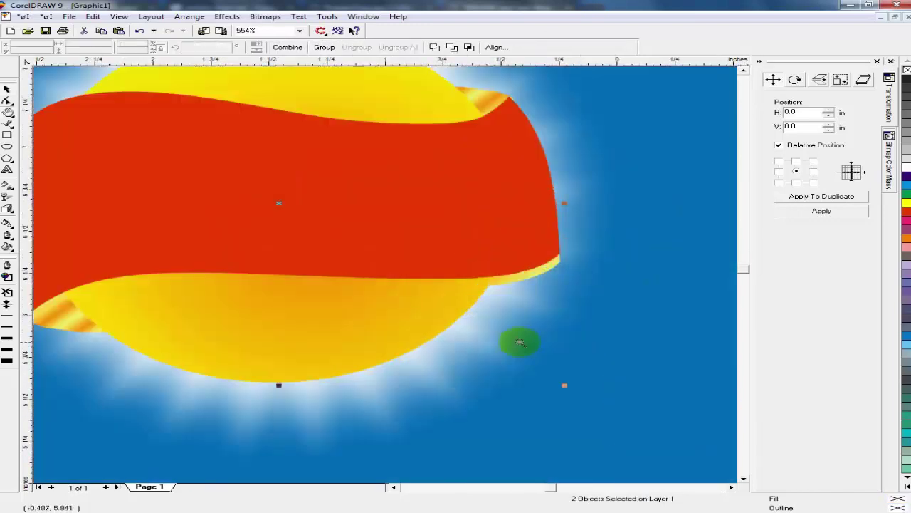
{"action": "left_click", "coordinate": [7, 91]}
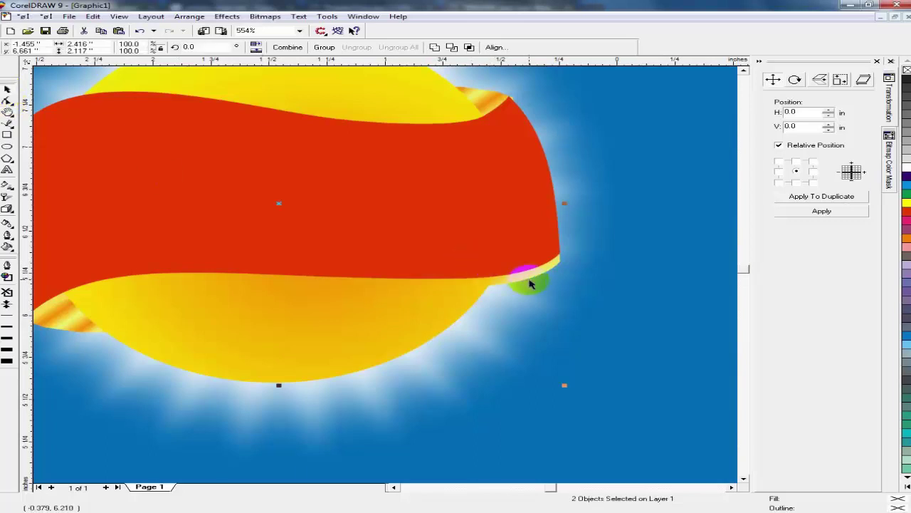
{"action": "left_click", "coordinate": [529, 282]}
{"action": "key", "text": "shift+Page_Up"}
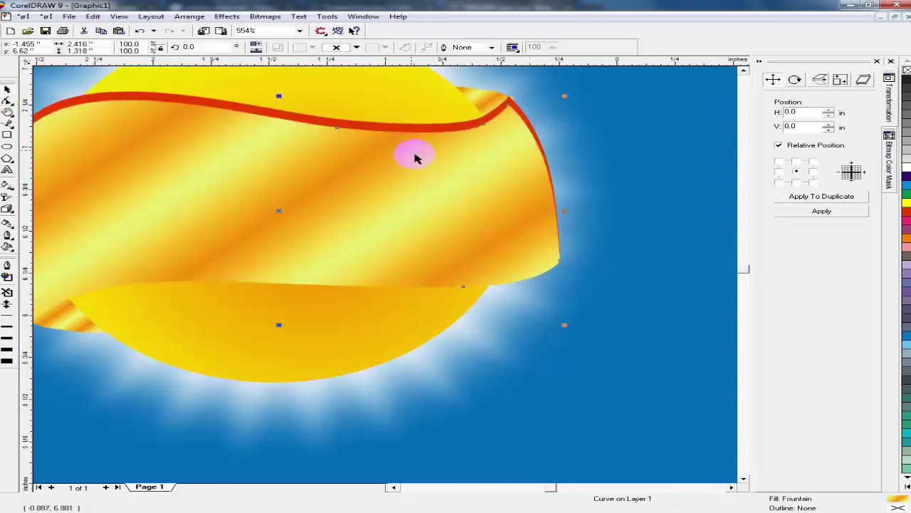
{"action": "left_click", "coordinate": [394, 126]}
{"action": "left_click", "coordinate": [400, 137]}
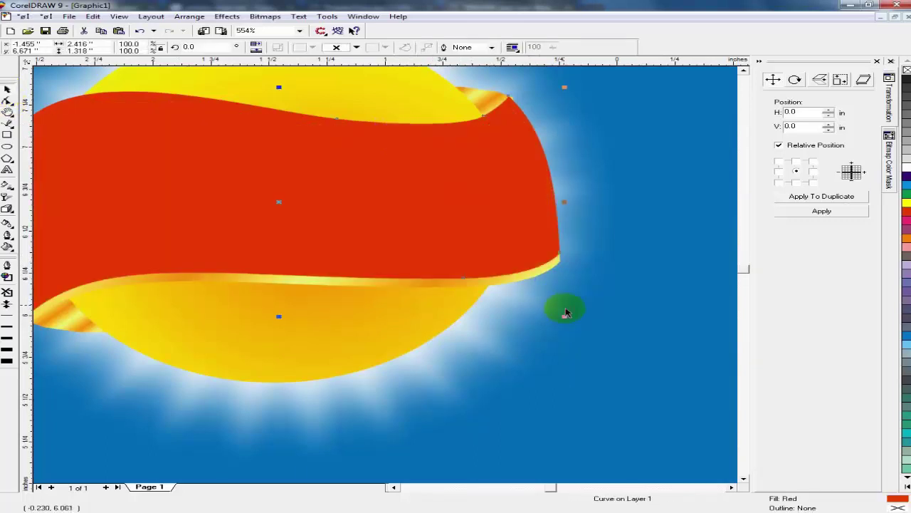
Move the yellow colour stop in the ball's radial fountain fill to position 10% and apply the fill.
{"action": "key", "text": "F3"}
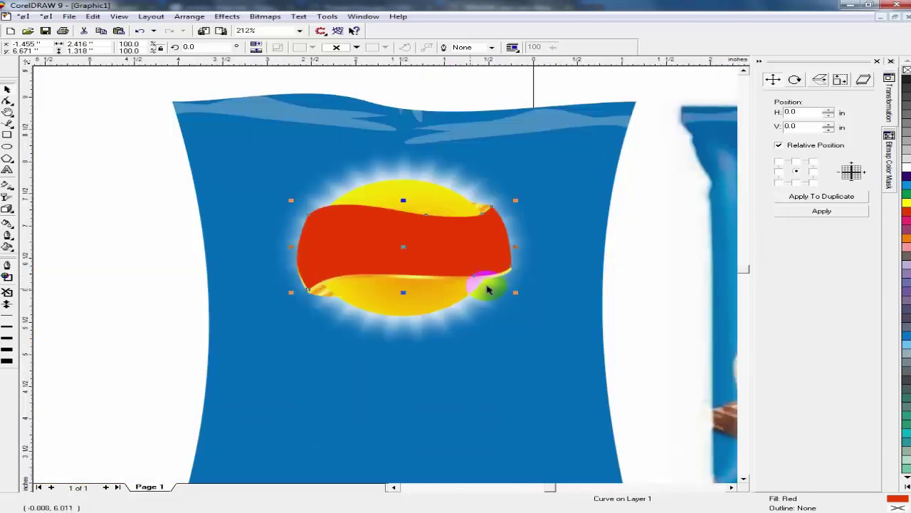
{"action": "left_click", "coordinate": [153, 301]}
{"action": "left_click", "coordinate": [421, 194]}
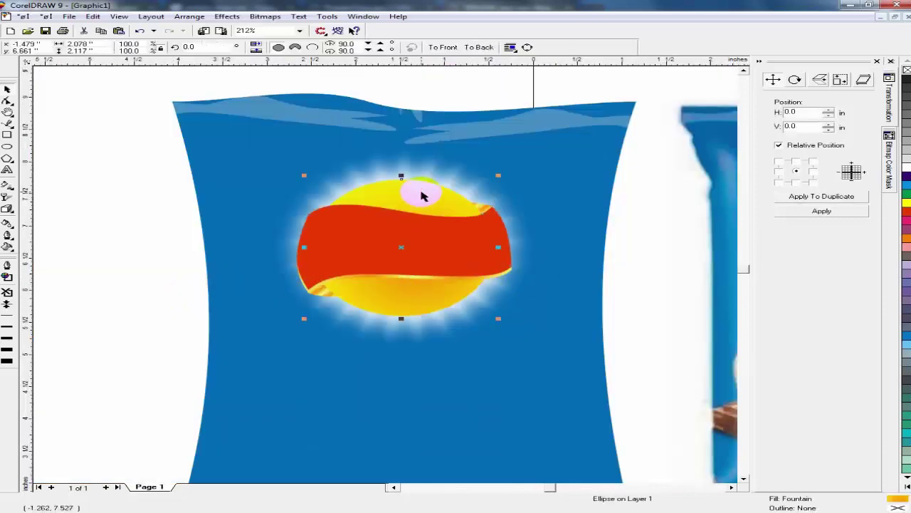
{"action": "key", "text": "F11"}
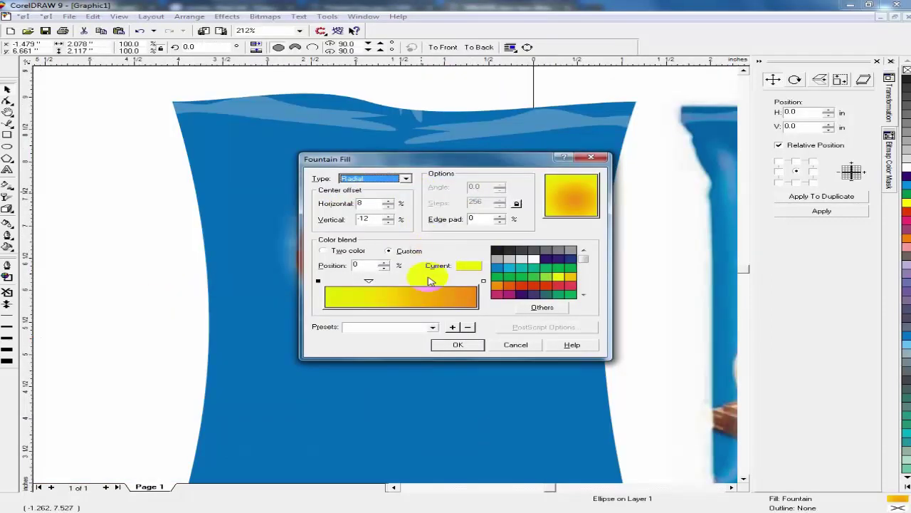
{"action": "double_click", "coordinate": [352, 280]}
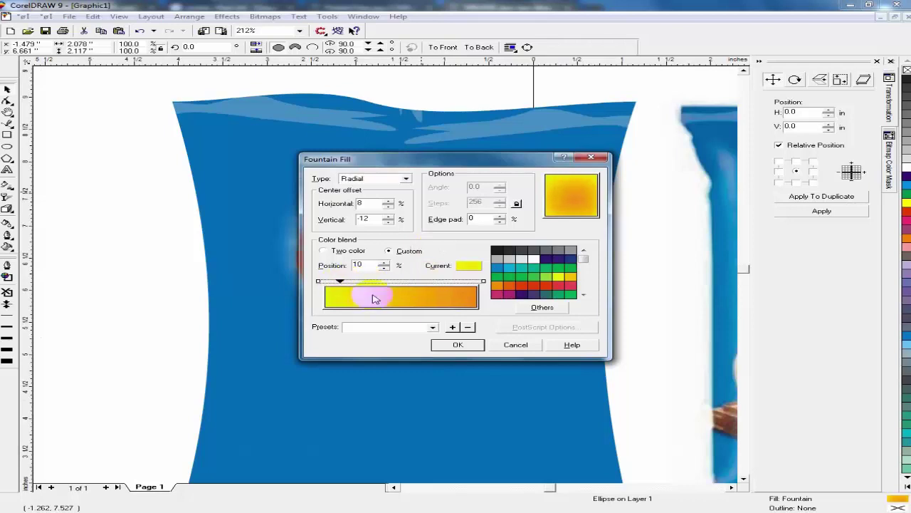
{"action": "left_click", "coordinate": [457, 345]}
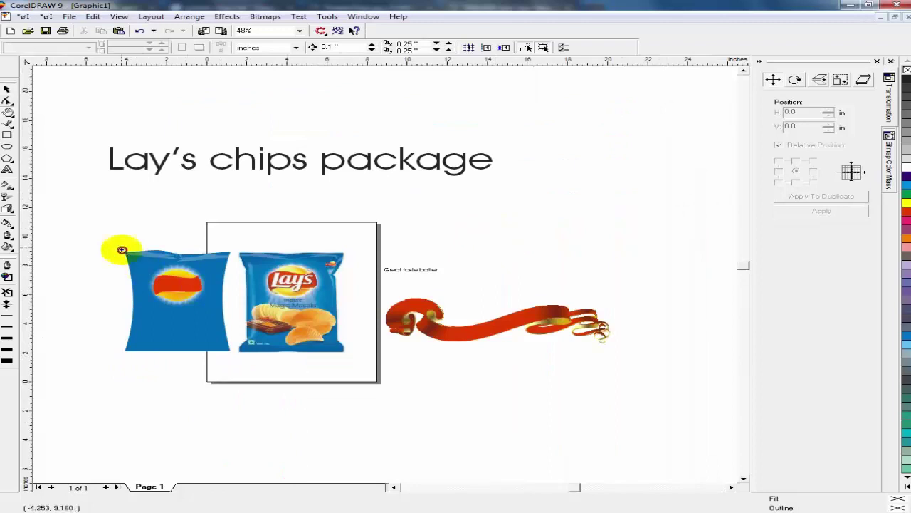
Add the artistic text "Lay's" beside the red banner logo on the blue chips package.
{"action": "left_click_drag", "start_coordinate": [122, 250], "coordinate": [373, 340]}
{"action": "key", "text": "F3"}
{"action": "left_click_drag", "start_coordinate": [79, 252], "coordinate": [296, 342]}
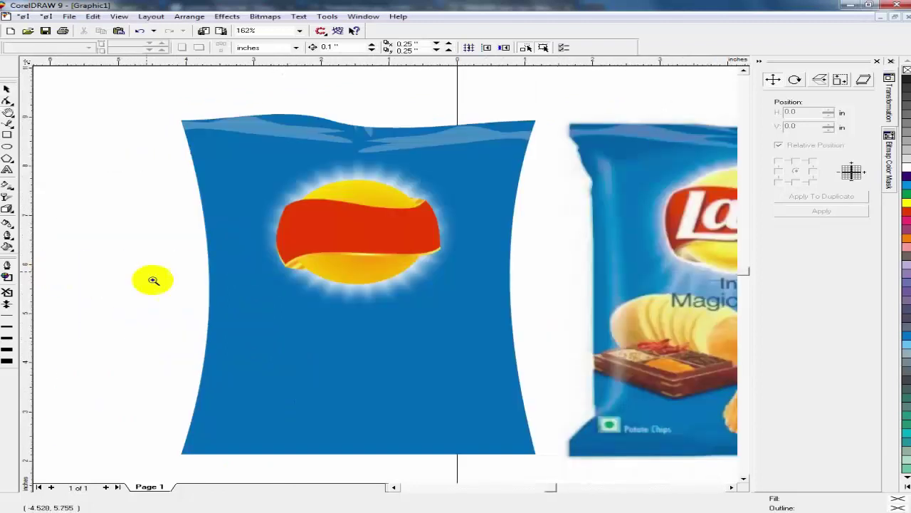
{"action": "key", "text": "F2"}
{"action": "left_click_drag", "start_coordinate": [167, 145], "coordinate": [577, 347]}
{"action": "left_click", "coordinate": [7, 169]}
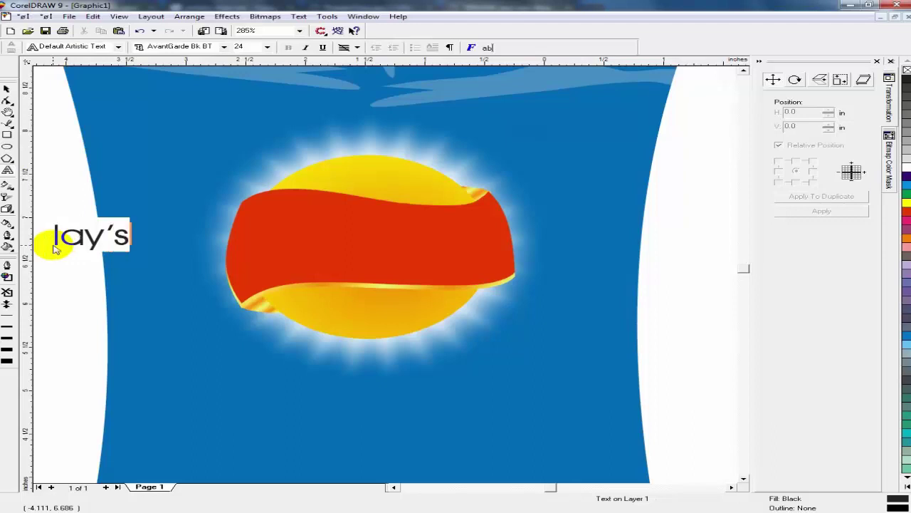
{"action": "left_click", "coordinate": [7, 89]}
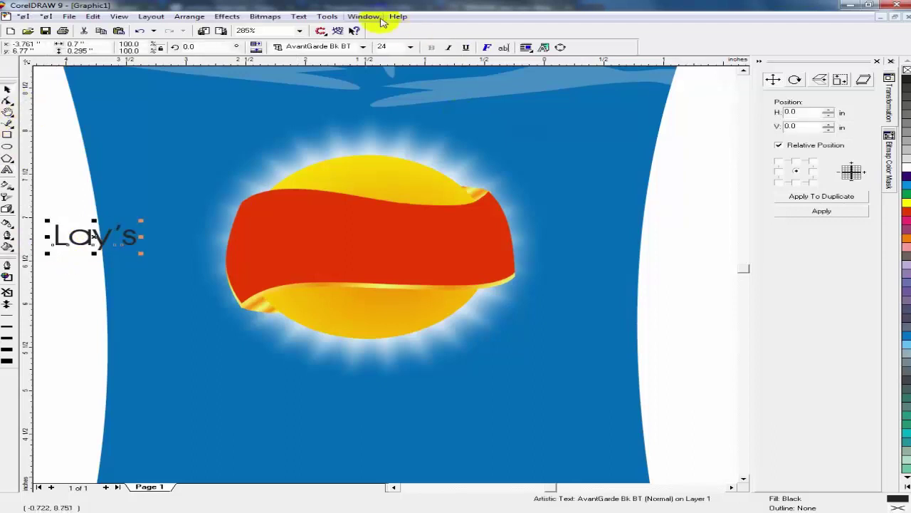
Change the Lay's text font to AvantGarGotItcTEEDem.
{"action": "left_click", "coordinate": [329, 45]}
{"action": "key", "text": "Down"}
{"action": "key", "text": "Down"}
{"action": "key", "text": "Down"}
{"action": "key", "text": "Down"}
{"action": "key", "text": "Down"}
{"action": "key", "text": "Down"}
{"action": "key", "text": "Down"}
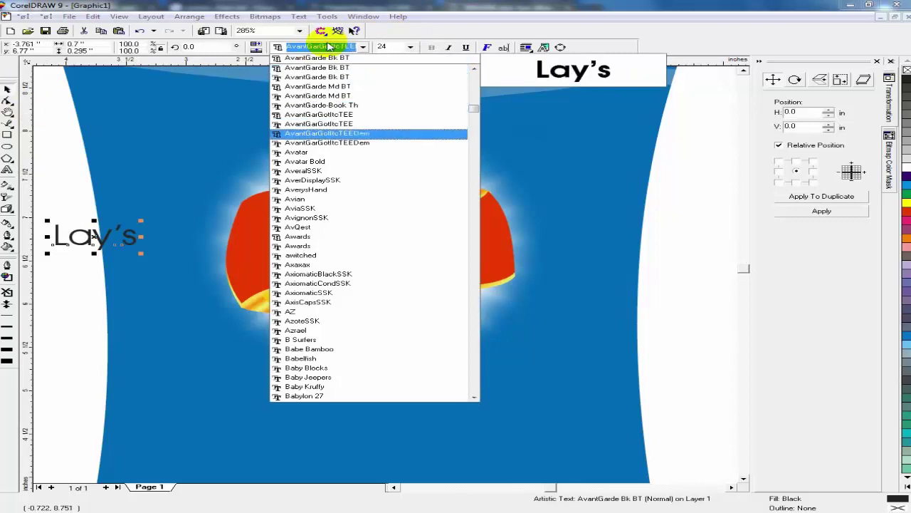
{"action": "key", "text": "Down"}
{"action": "key", "text": "Up"}
{"action": "key", "text": "Return"}
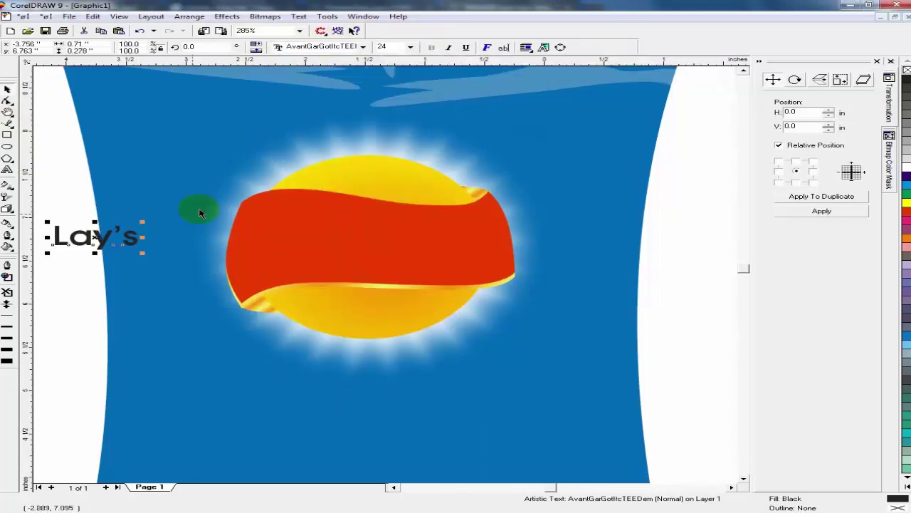
Enlarge the Lay's text to about 44 pt and centre it on the red banner.
{"action": "left_click_drag", "start_coordinate": [139, 253], "coordinate": [387, 246]}
{"action": "left_click", "coordinate": [230, 265], "text": "shift"}
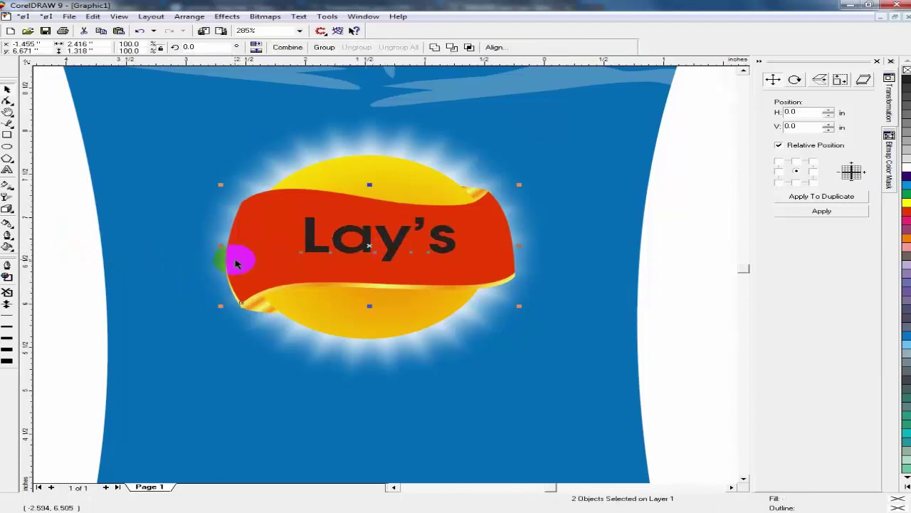
{"action": "left_click", "coordinate": [362, 254]}
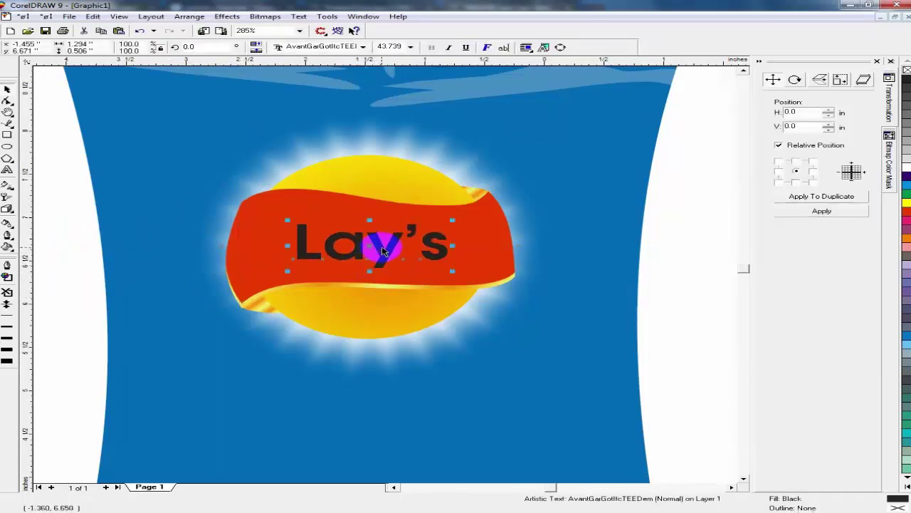
Set the font of the Lay's text to Arial.
{"action": "left_click", "coordinate": [324, 47]}
{"action": "type", "text": "A"}
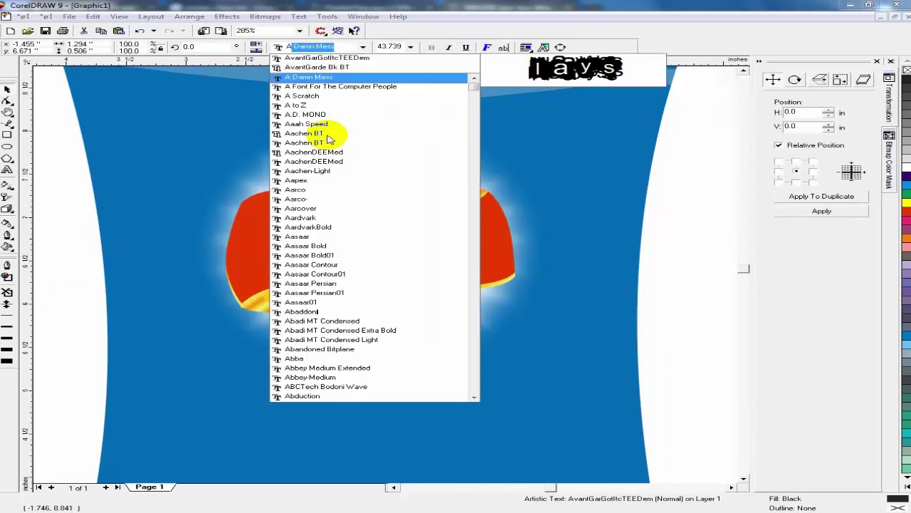
{"action": "type", "text": "rial"}
{"action": "key", "text": "Return"}
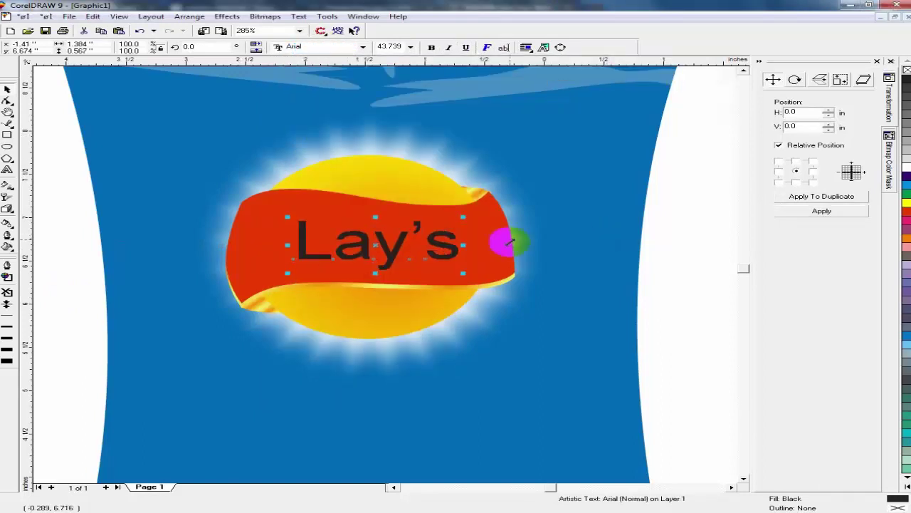
Enlarge the Lay's text to about 59 pt and fill it with white.
{"action": "left_click_drag", "start_coordinate": [463, 208], "coordinate": [493, 207]}
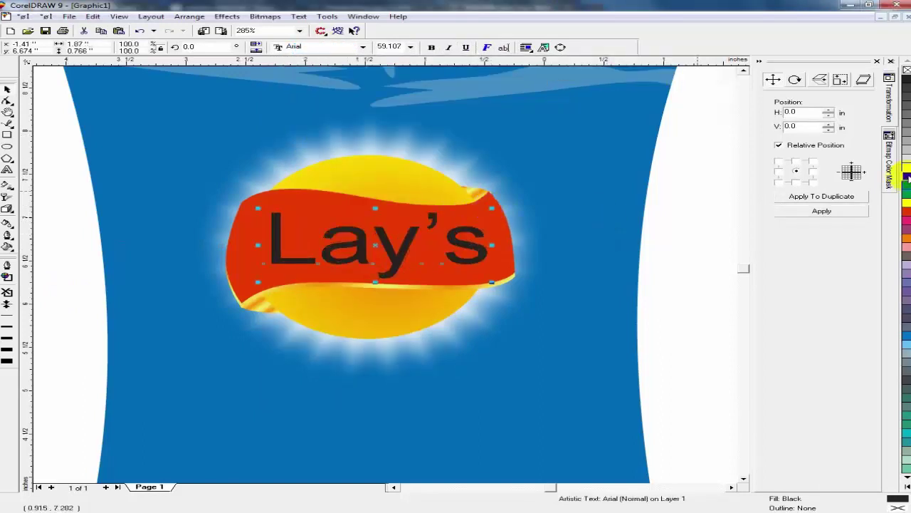
{"action": "left_click", "coordinate": [907, 171]}
Preview the fonts following Arial on the Lay's text and try Arrus Blk BT.
{"action": "left_click", "coordinate": [326, 47]}
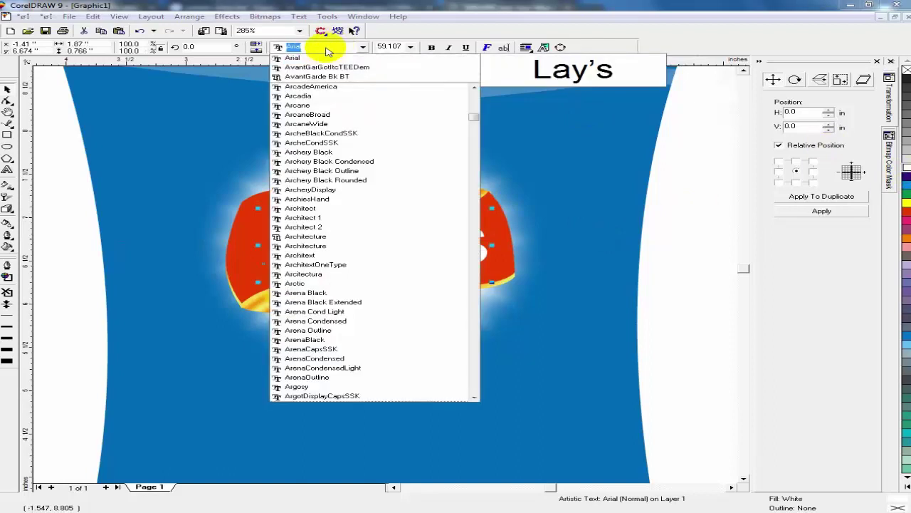
{"action": "key", "text": "Down"}
{"action": "key", "text": "Down"}
{"action": "key", "text": "Down"}
{"action": "key", "text": "Down"}
{"action": "key", "text": "Down"}
{"action": "key", "text": "Down"}
{"action": "key", "text": "Down"}
{"action": "key", "text": "Down"}
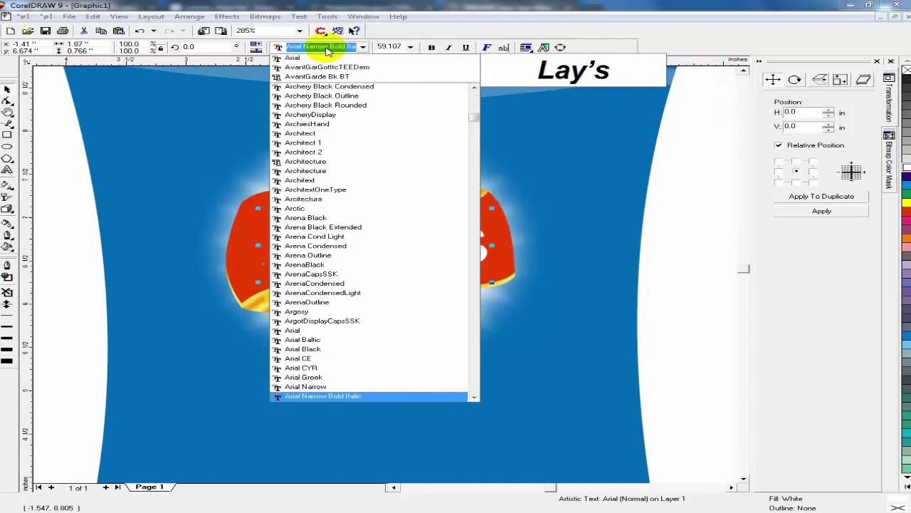
{"action": "key", "text": "Down"}
{"action": "key", "text": "Down"}
{"action": "key", "text": "Down"}
{"action": "key", "text": "Down"}
{"action": "key", "text": "Down"}
{"action": "key", "text": "Down"}
{"action": "key", "text": "Down"}
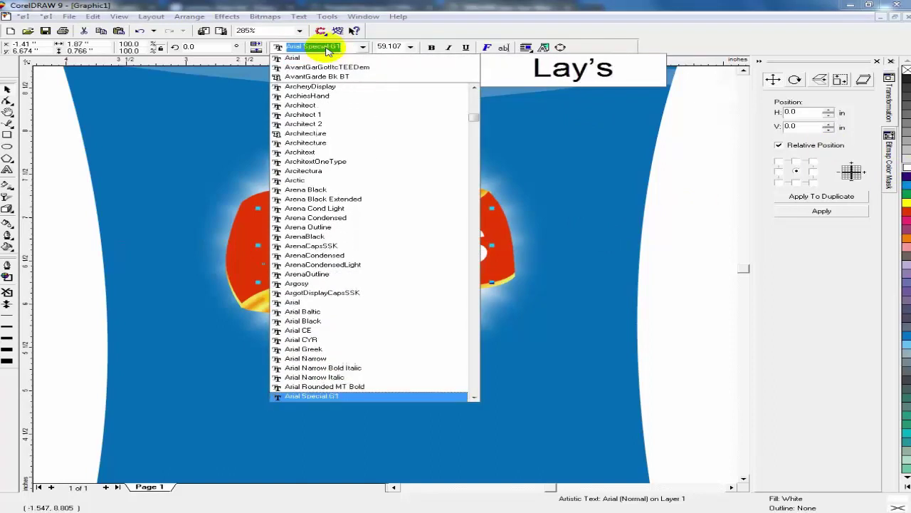
{"action": "key", "text": "Down"}
{"action": "key", "text": "Down"}
{"action": "key", "text": "Down"}
{"action": "key", "text": "Down"}
{"action": "key", "text": "Down"}
{"action": "key", "text": "Down"}
{"action": "key", "text": "Down"}
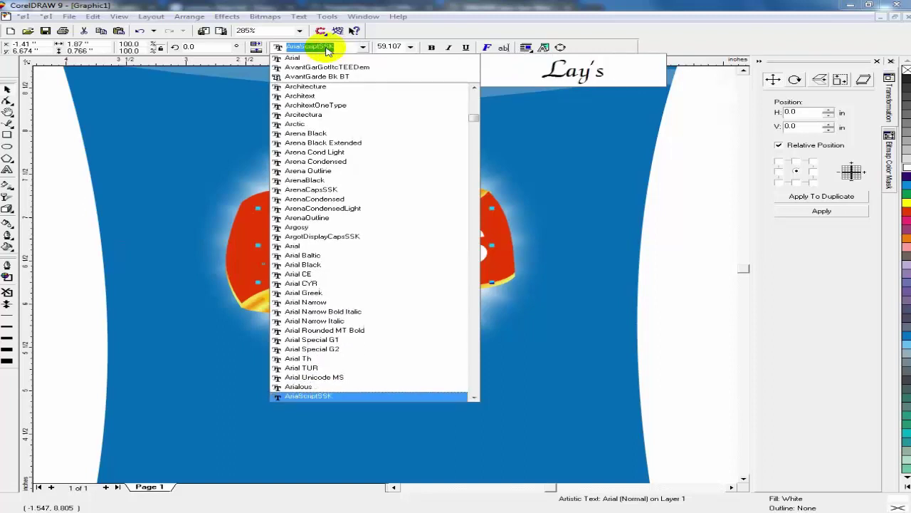
{"action": "key", "text": "Down"}
{"action": "key", "text": "Down"}
{"action": "key", "text": "Down"}
{"action": "key", "text": "Down"}
{"action": "key", "text": "Down"}
{"action": "key", "text": "Down"}
{"action": "key", "text": "Down"}
{"action": "key", "text": "Down"}
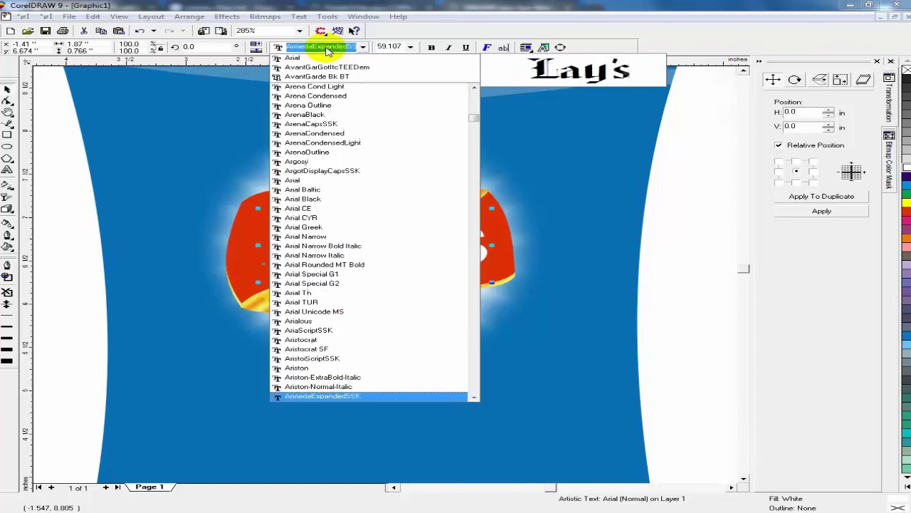
{"action": "key", "text": "Down"}
{"action": "key", "text": "Down"}
{"action": "key", "text": "Down"}
{"action": "key", "text": "Down"}
{"action": "key", "text": "Down"}
{"action": "key", "text": "Down"}
{"action": "key", "text": "Down"}
{"action": "key", "text": "Down"}
{"action": "key", "text": "Down"}
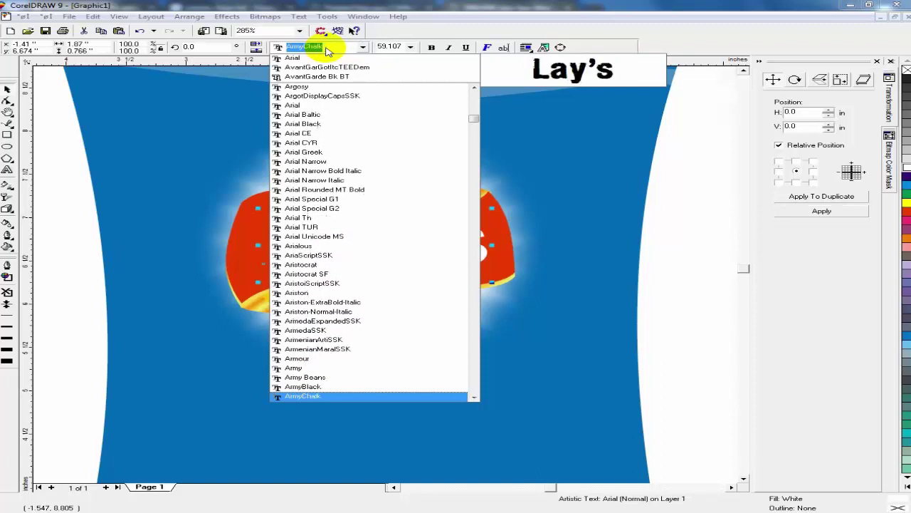
{"action": "key", "text": "Down"}
{"action": "key", "text": "Down"}
{"action": "key", "text": "Down"}
{"action": "key", "text": "Down"}
{"action": "key", "text": "Down"}
{"action": "key", "text": "Down"}
{"action": "key", "text": "Down"}
{"action": "key", "text": "Down"}
{"action": "key", "text": "Down"}
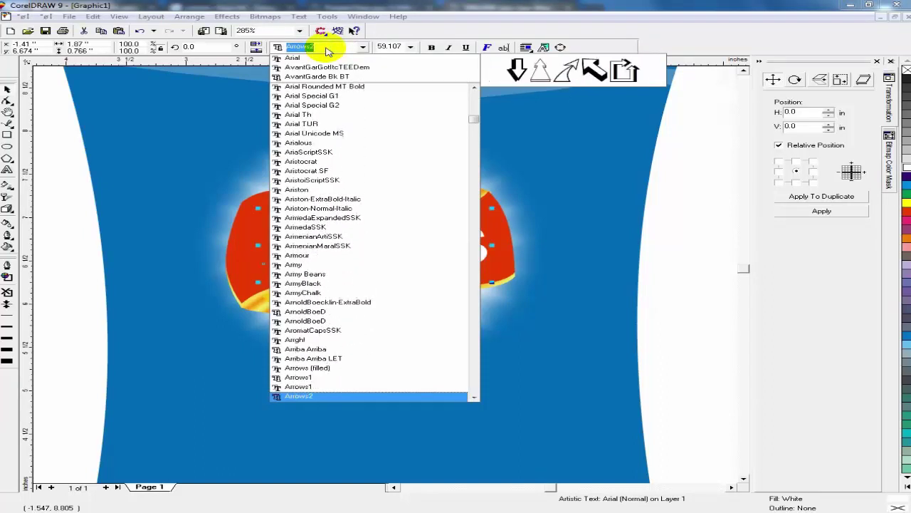
{"action": "key", "text": "Down"}
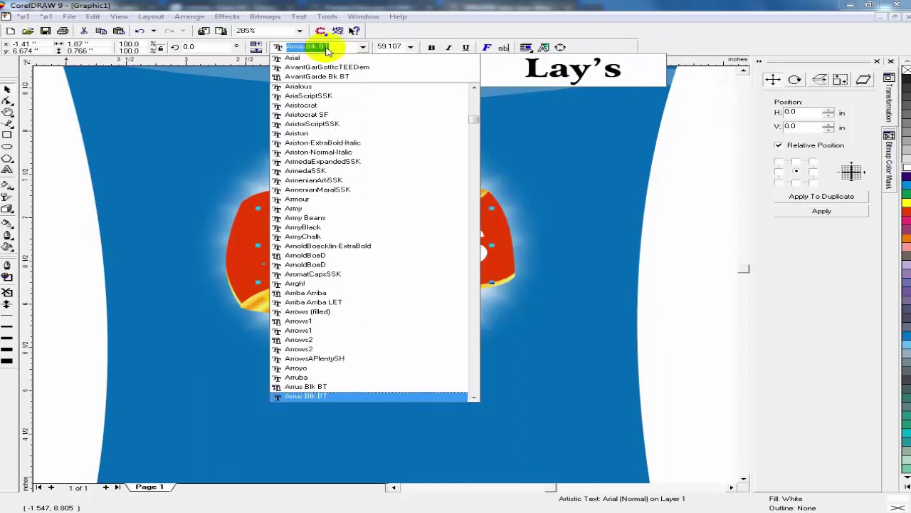
{"action": "key", "text": "Up"}
{"action": "key", "text": "Return"}
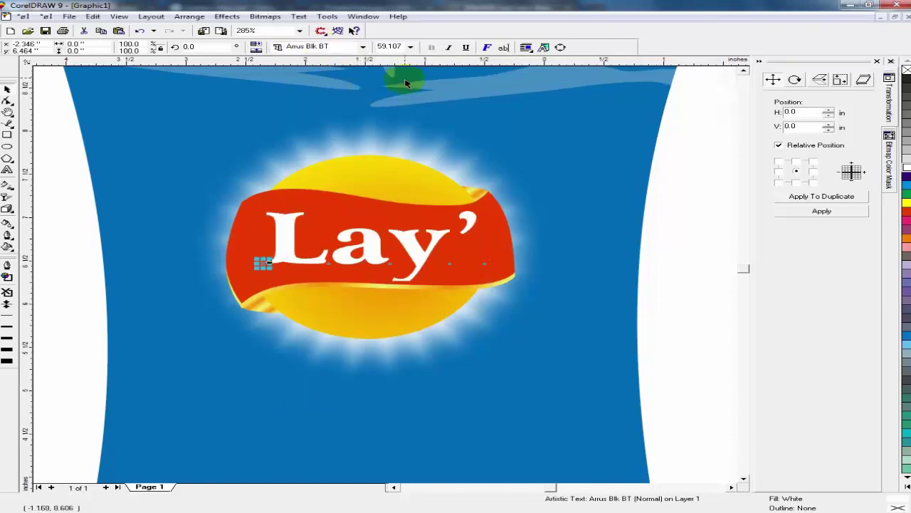
Preview the fonts following Arrus Blk BT and try ArtisteSSK on the Lay's text.
{"action": "left_click", "coordinate": [336, 47]}
{"action": "key", "text": "Down"}
{"action": "key", "text": "Down"}
{"action": "key", "text": "Down"}
{"action": "key", "text": "Down"}
{"action": "key", "text": "Down"}
{"action": "key", "text": "Down"}
{"action": "key", "text": "Down"}
{"action": "key", "text": "Down"}
{"action": "key", "text": "Down"}
{"action": "key", "text": "Down"}
{"action": "key", "text": "Down"}
{"action": "key", "text": "Down"}
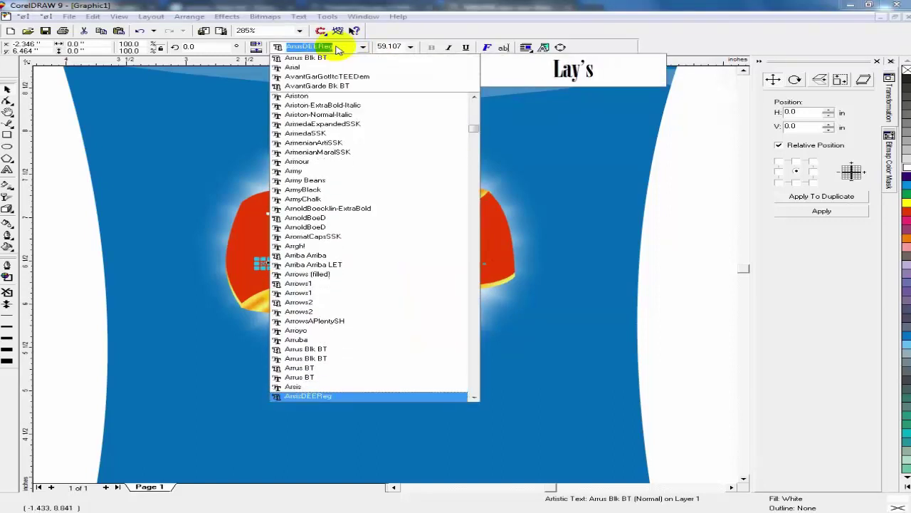
{"action": "key", "text": "Down"}
{"action": "key", "text": "Down"}
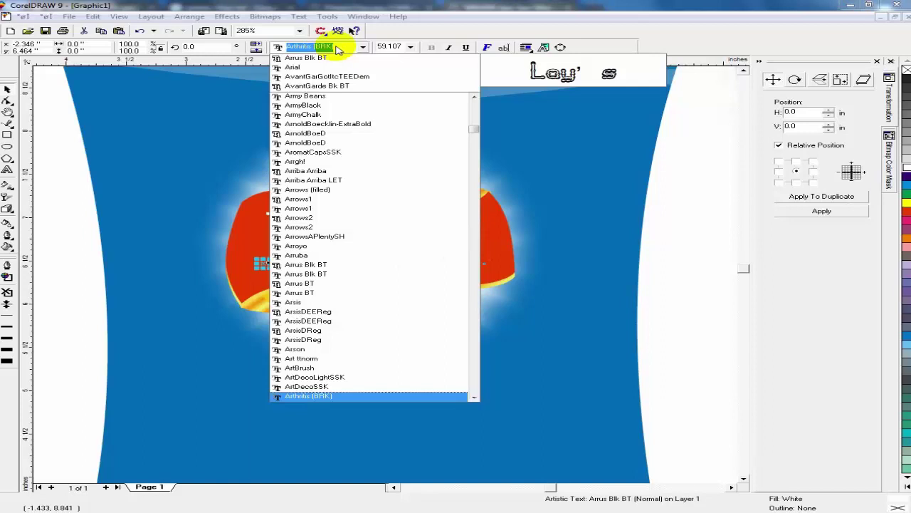
{"action": "key", "text": "Down"}
{"action": "key", "text": "Down"}
{"action": "key", "text": "Down"}
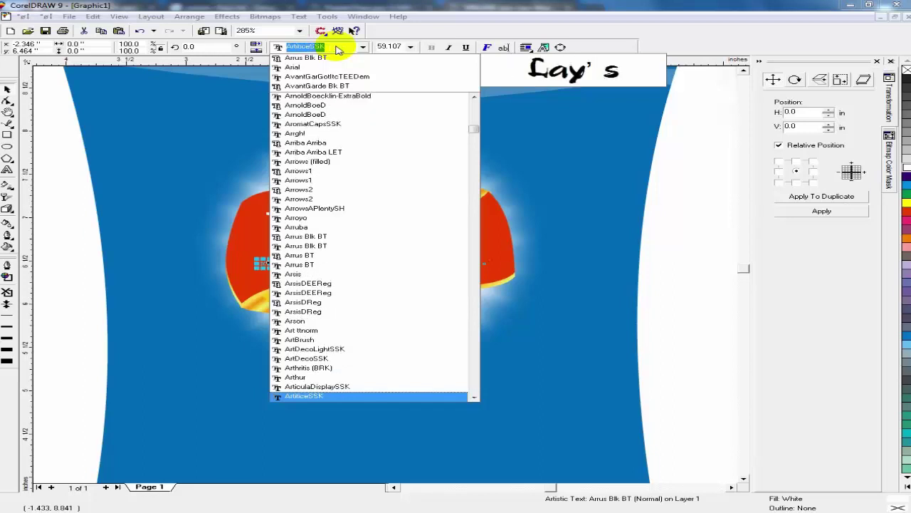
{"action": "key", "text": "Down"}
{"action": "key", "text": "Down"}
{"action": "key", "text": "Down"}
{"action": "key", "text": "Down"}
{"action": "key", "text": "Down"}
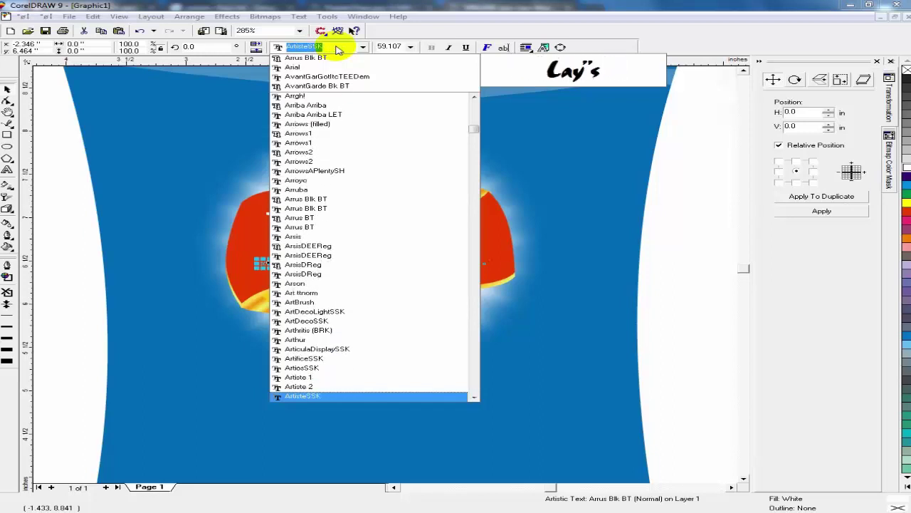
{"action": "key", "text": "Up"}
{"action": "key", "text": "Up"}
{"action": "key", "text": "Return"}
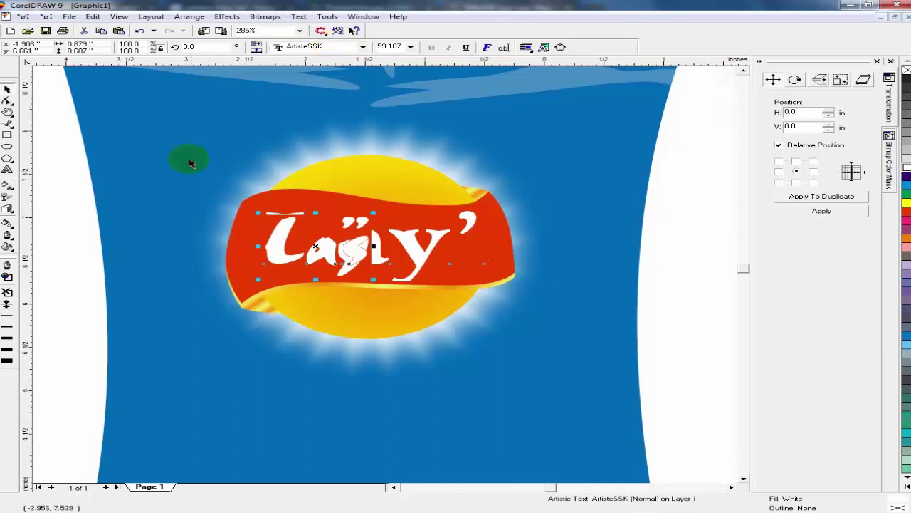
Undo the ArtisteSSK and Arrus Blk BT font changes on the Lay's text.
{"action": "left_click", "coordinate": [62, 311]}
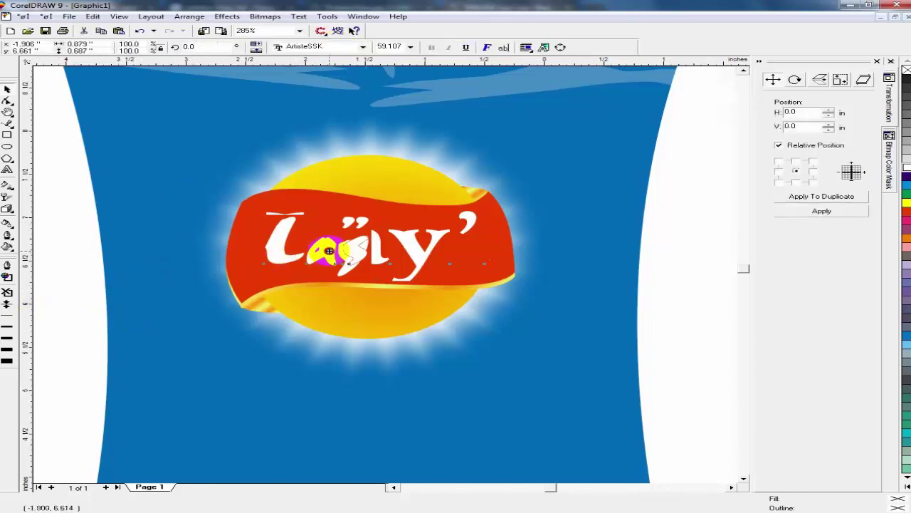
{"action": "left_click_drag", "start_coordinate": [327, 251], "coordinate": [258, 258]}
{"action": "key", "text": "ctrl+z"}
{"action": "key", "text": "ctrl+z"}
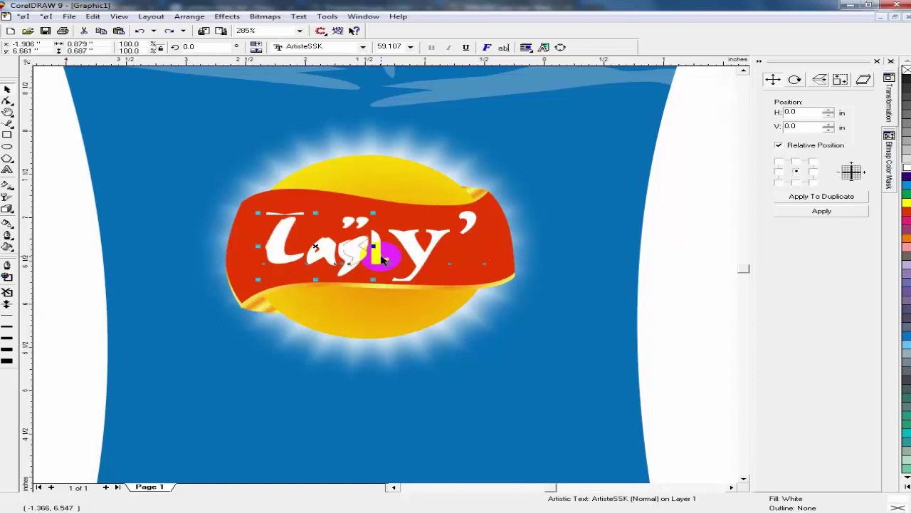
{"action": "key", "text": "ctrl+z"}
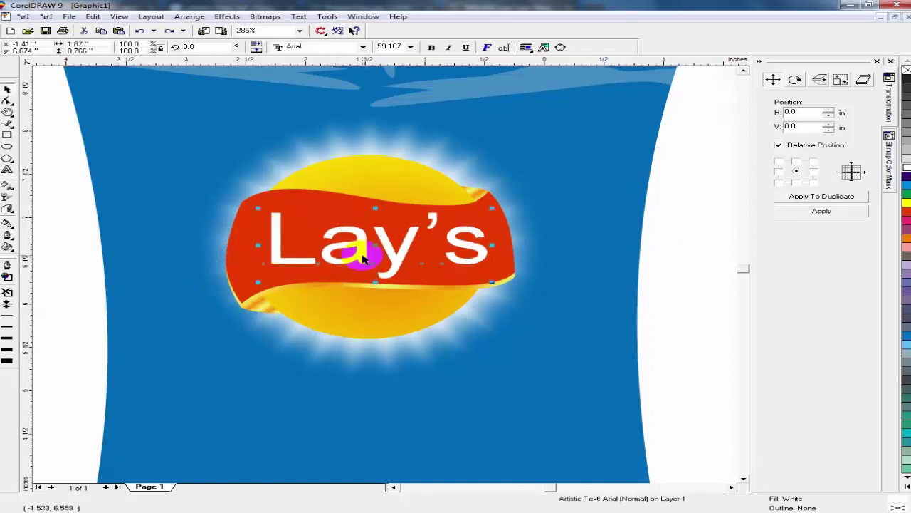
Apply the CompactaPEEBla font to the white Lay's text on the banner.
{"action": "left_click", "coordinate": [308, 48]}
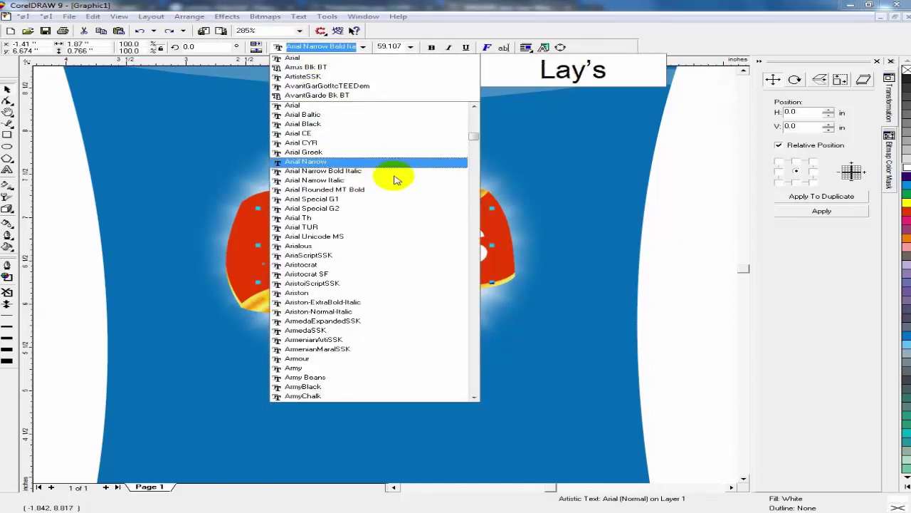
{"action": "left_click_drag", "start_coordinate": [478, 140], "coordinate": [419, 215]}
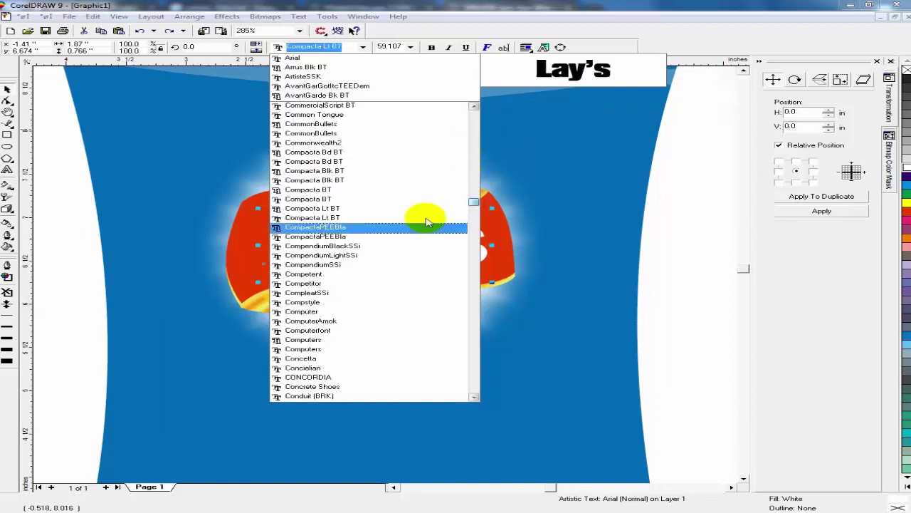
{"action": "left_click", "coordinate": [376, 252]}
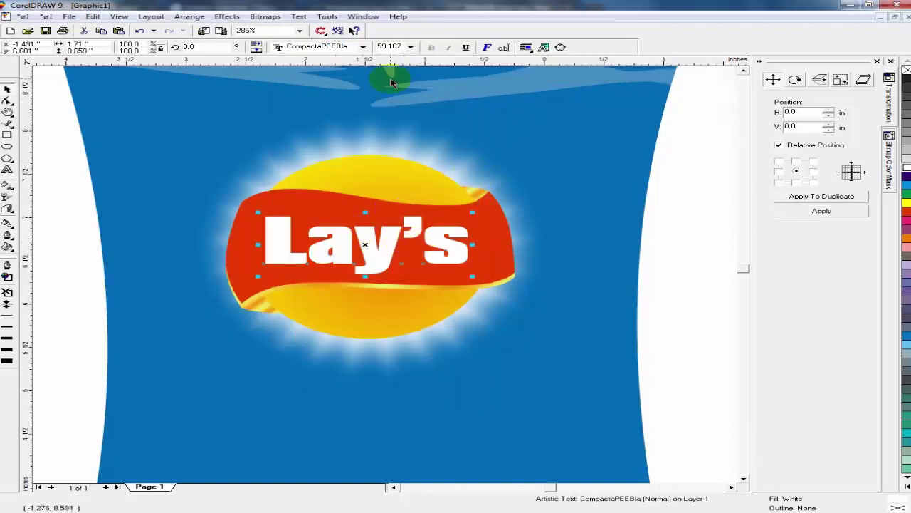
Try the Compacta Blk BT and Compacta Lt BT fonts on the Lay's text.
{"action": "left_click", "coordinate": [320, 46]}
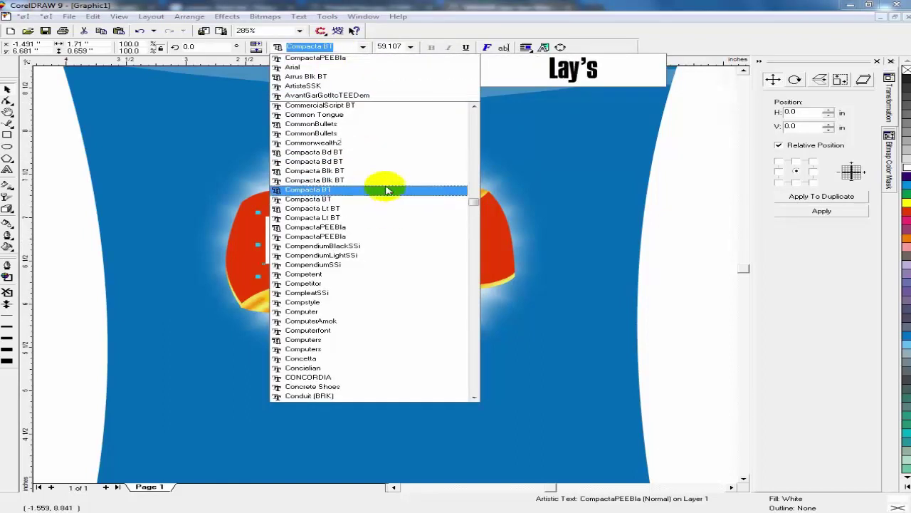
{"action": "left_click", "coordinate": [387, 172]}
{"action": "left_click", "coordinate": [324, 46]}
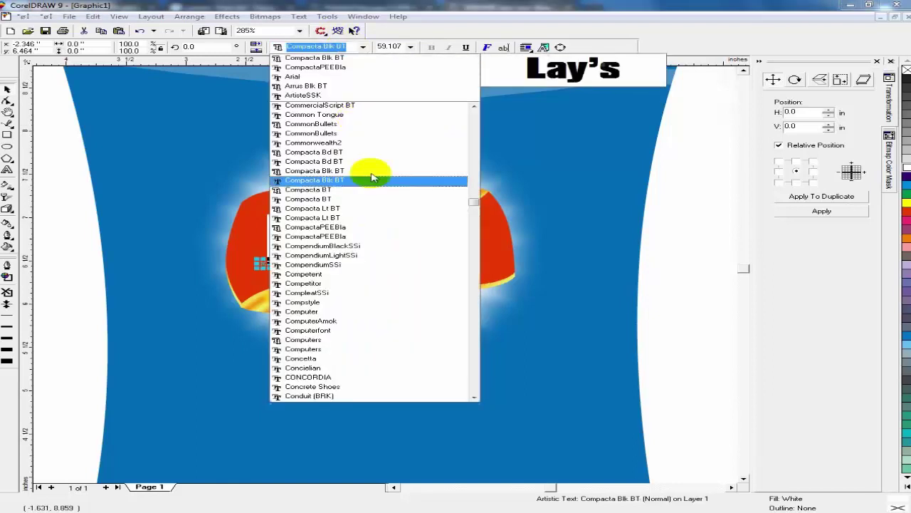
{"action": "left_click", "coordinate": [372, 177]}
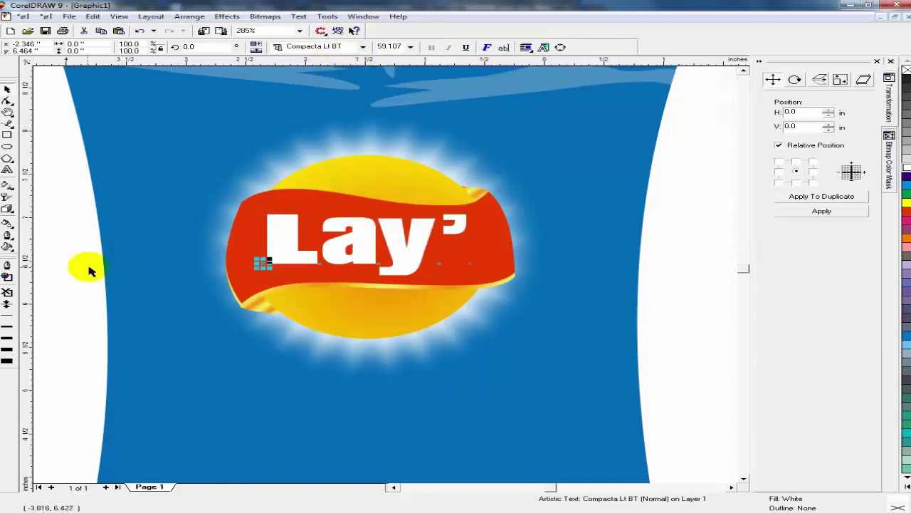
Try the Giddyup Std font on the Lay's text.
{"action": "left_click", "coordinate": [362, 46]}
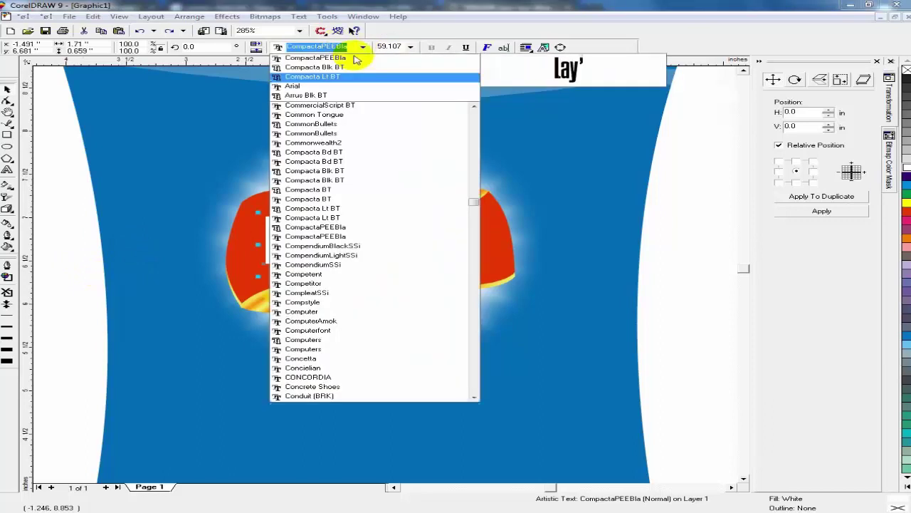
{"action": "left_click_drag", "start_coordinate": [475, 202], "coordinate": [471, 304]}
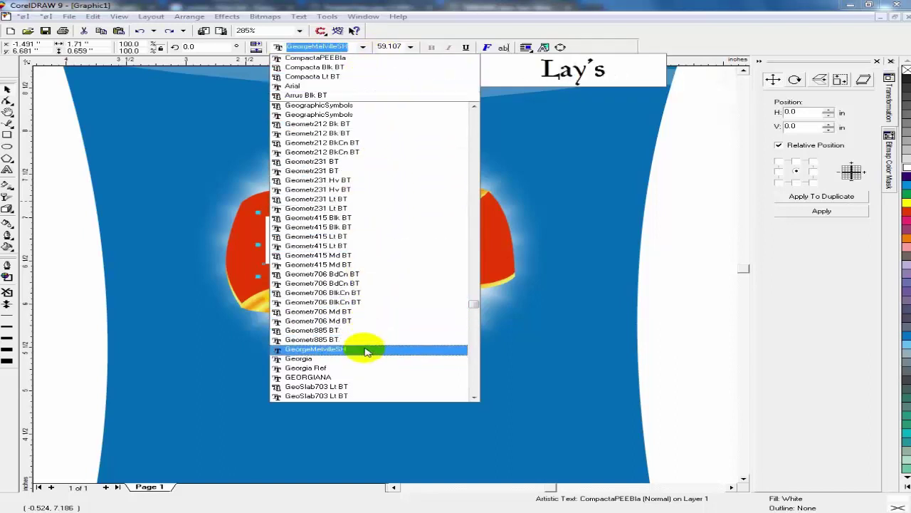
{"action": "scroll", "coordinate": [364, 351], "scroll_direction": "down", "scroll_amount": 9}
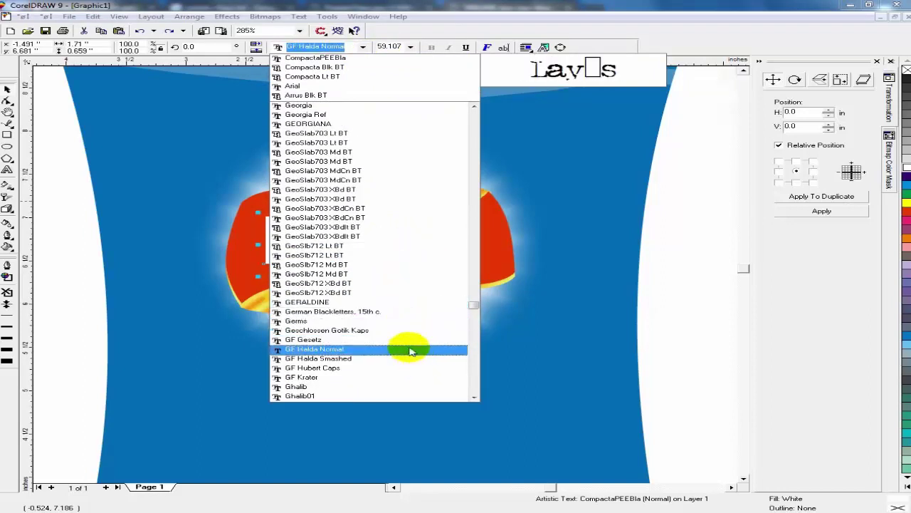
{"action": "scroll", "coordinate": [408, 348], "scroll_direction": "down", "scroll_amount": 2}
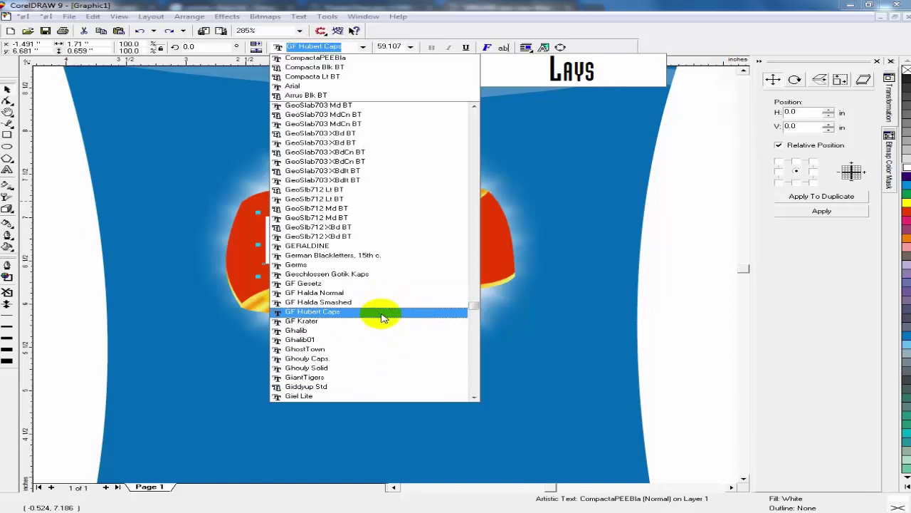
{"action": "scroll", "coordinate": [380, 335], "scroll_direction": "down", "scroll_amount": 1}
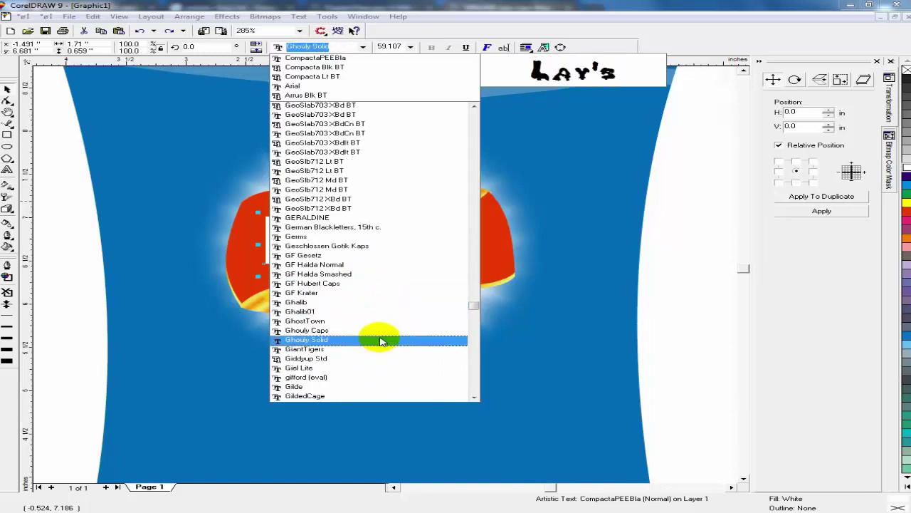
{"action": "scroll", "coordinate": [380, 341], "scroll_direction": "down", "scroll_amount": 1}
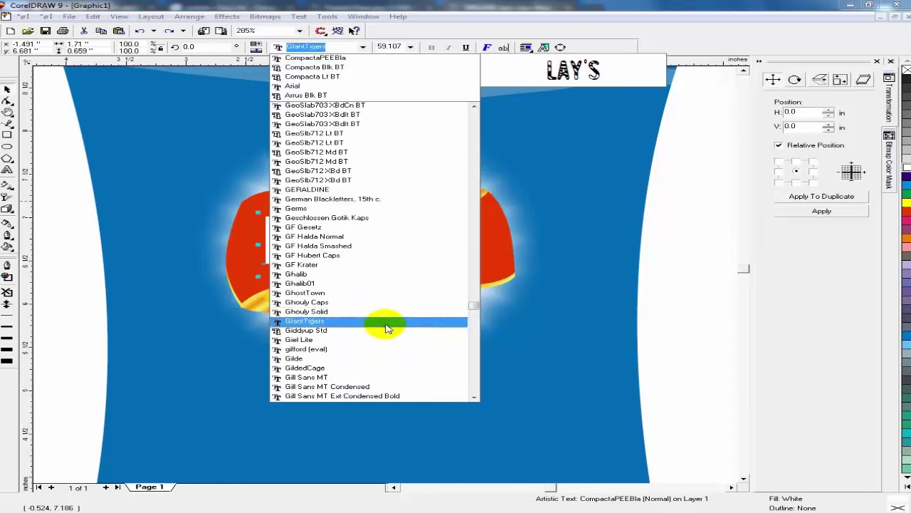
{"action": "left_click", "coordinate": [386, 338]}
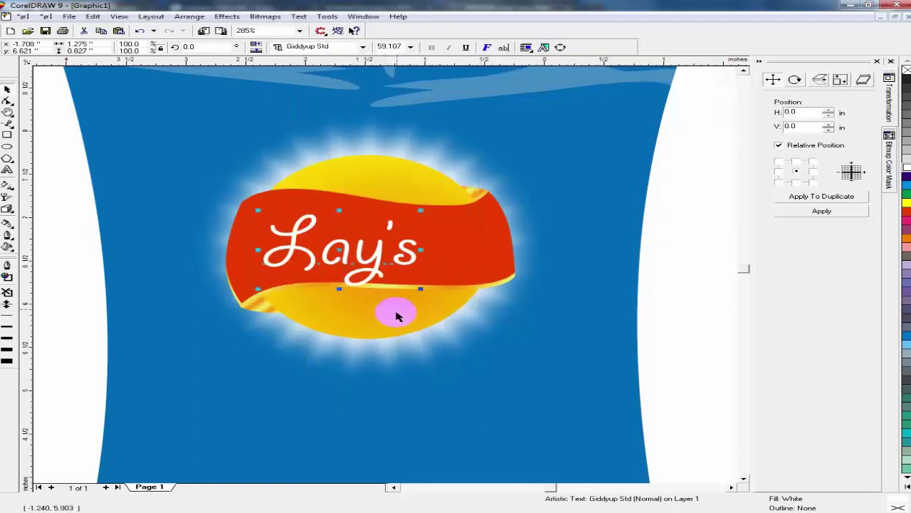
Apply the GoudyHvyface Cn BT font to the Lay's text.
{"action": "left_click", "coordinate": [304, 49]}
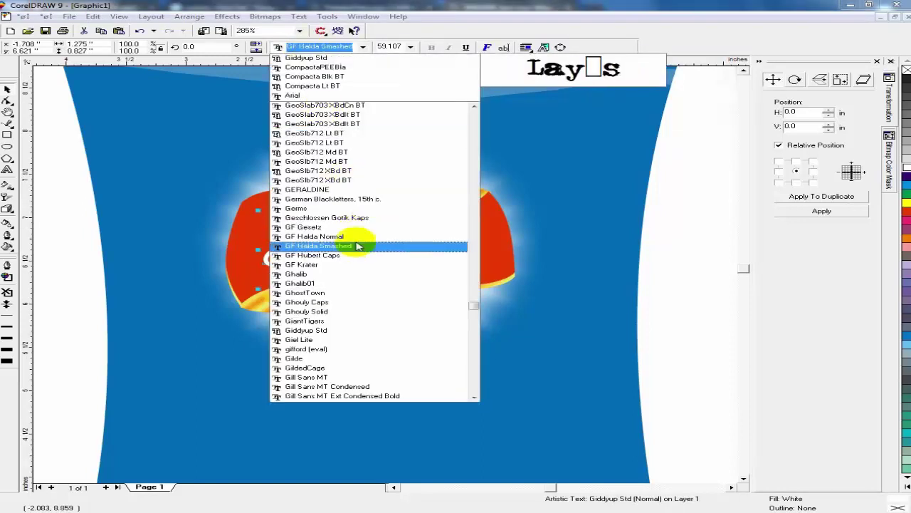
{"action": "scroll", "coordinate": [356, 244], "scroll_direction": "down", "scroll_amount": 8}
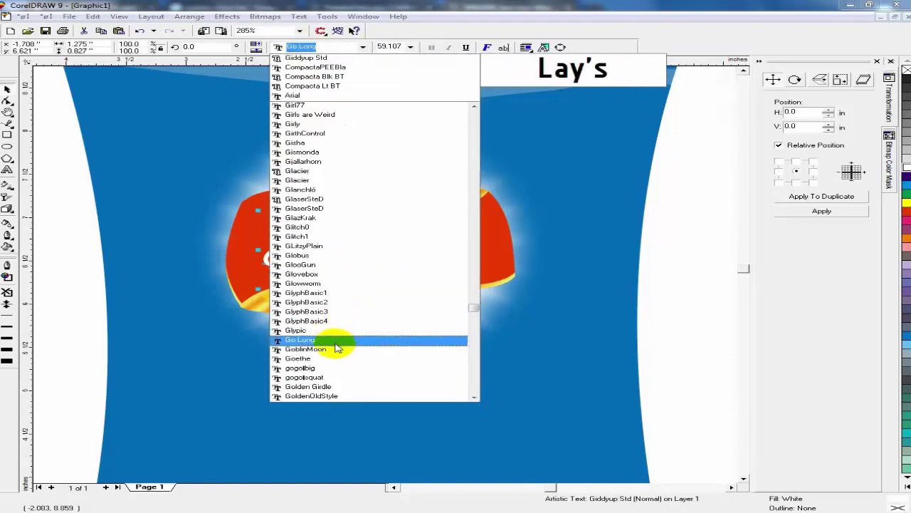
{"action": "scroll", "coordinate": [337, 364], "scroll_direction": "down", "scroll_amount": 1}
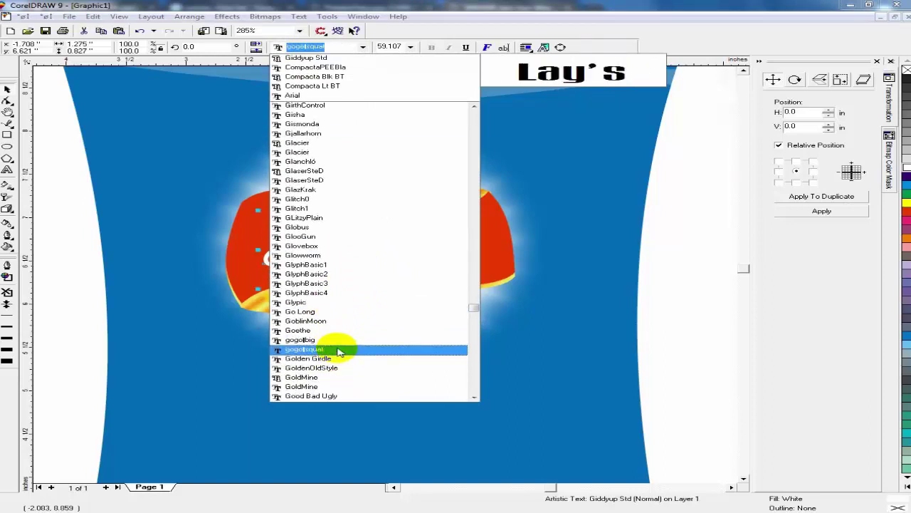
{"action": "scroll", "coordinate": [341, 351], "scroll_direction": "down", "scroll_amount": 1}
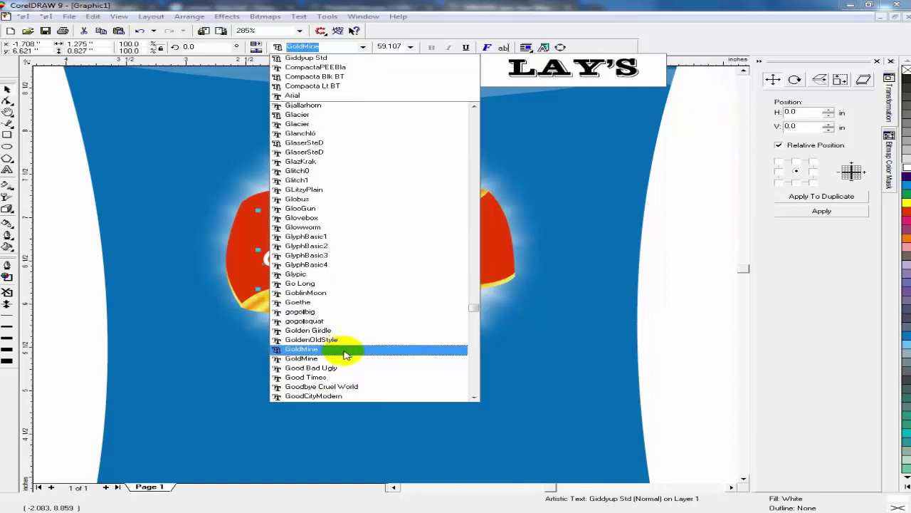
{"action": "scroll", "coordinate": [345, 347], "scroll_direction": "down", "scroll_amount": 1}
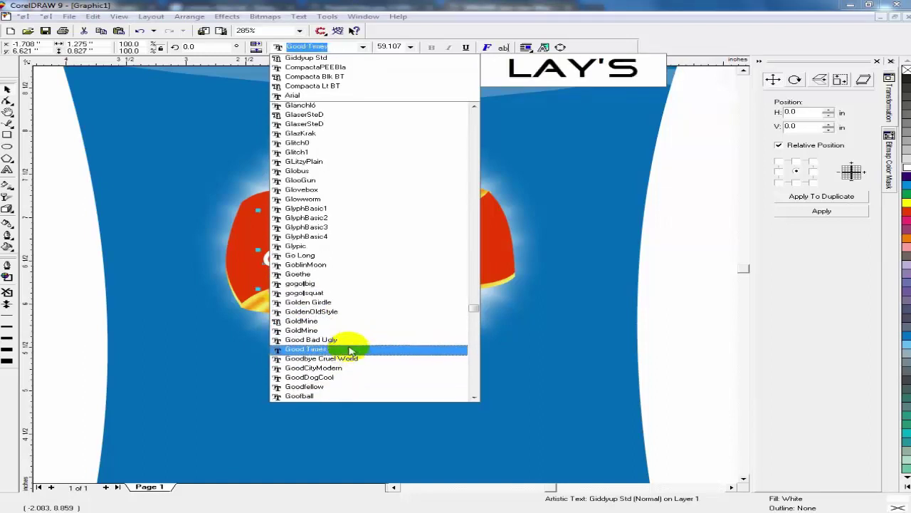
{"action": "scroll", "coordinate": [350, 345], "scroll_direction": "down", "scroll_amount": 2}
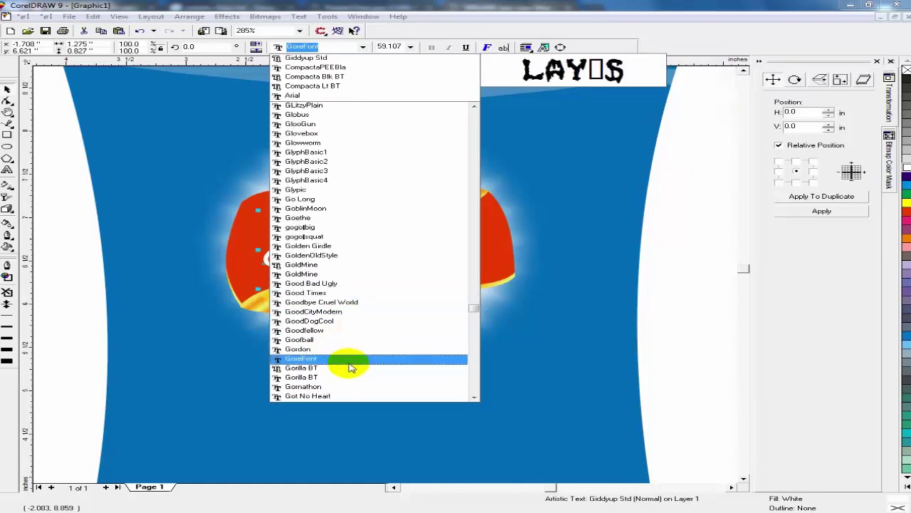
{"action": "scroll", "coordinate": [350, 363], "scroll_direction": "down", "scroll_amount": 1}
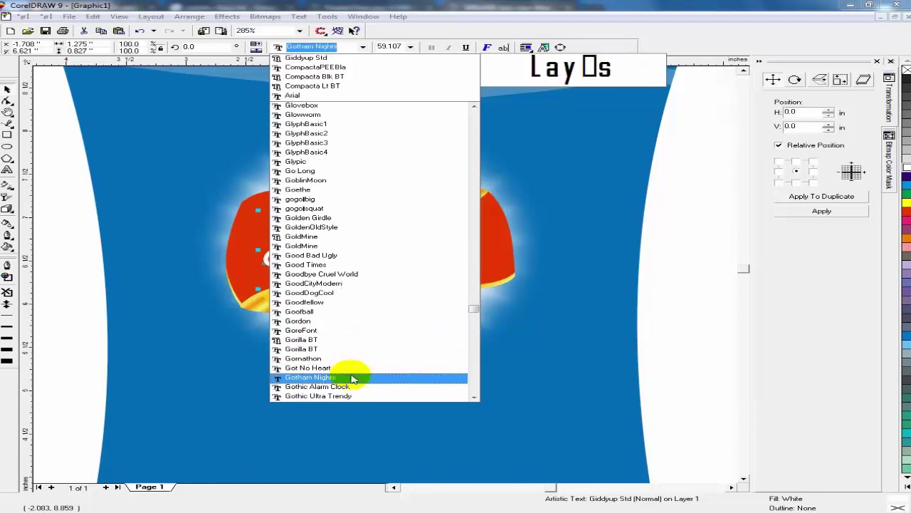
{"action": "scroll", "coordinate": [358, 371], "scroll_direction": "down", "scroll_amount": 1}
{"action": "scroll", "coordinate": [361, 363], "scroll_direction": "down", "scroll_amount": 10}
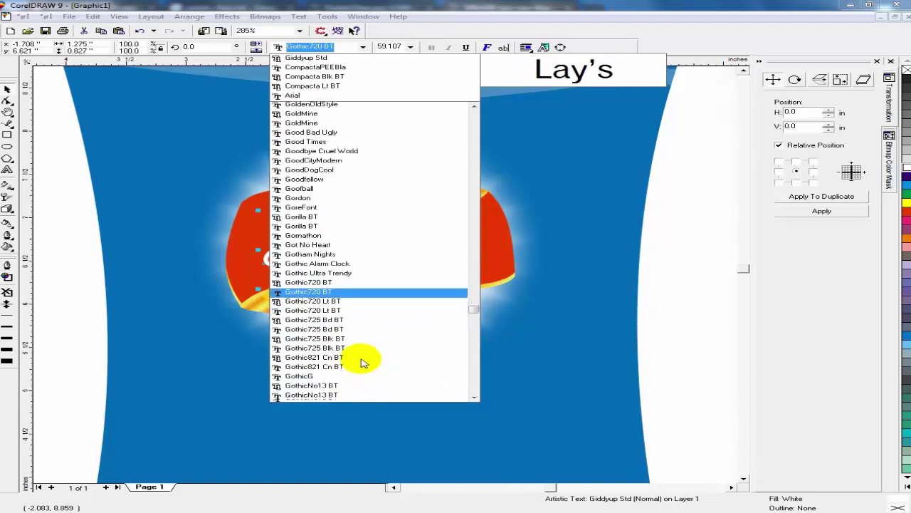
{"action": "left_click", "coordinate": [363, 325]}
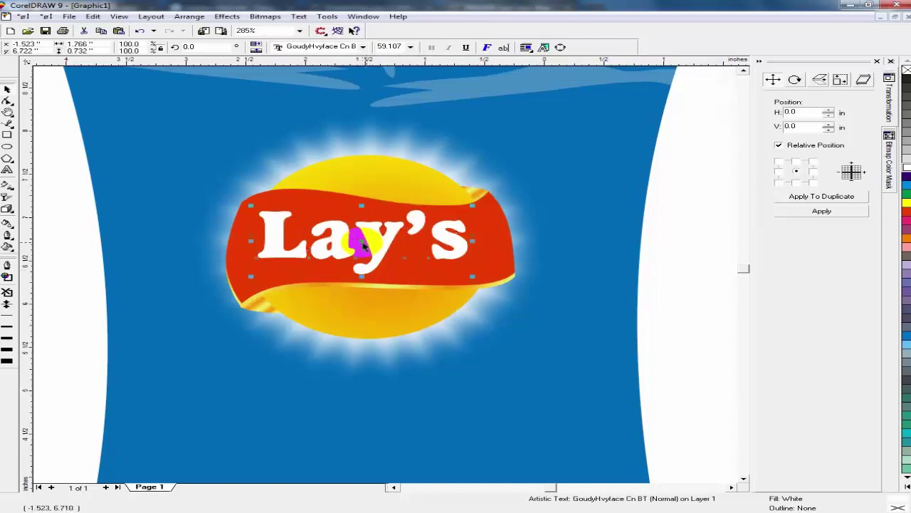
Centre the Lay's text vertically and horizontally on the red banner and compare it with the reference package's logo.
{"action": "left_click", "coordinate": [490, 261], "text": "shift"}
{"action": "key", "text": "e"}
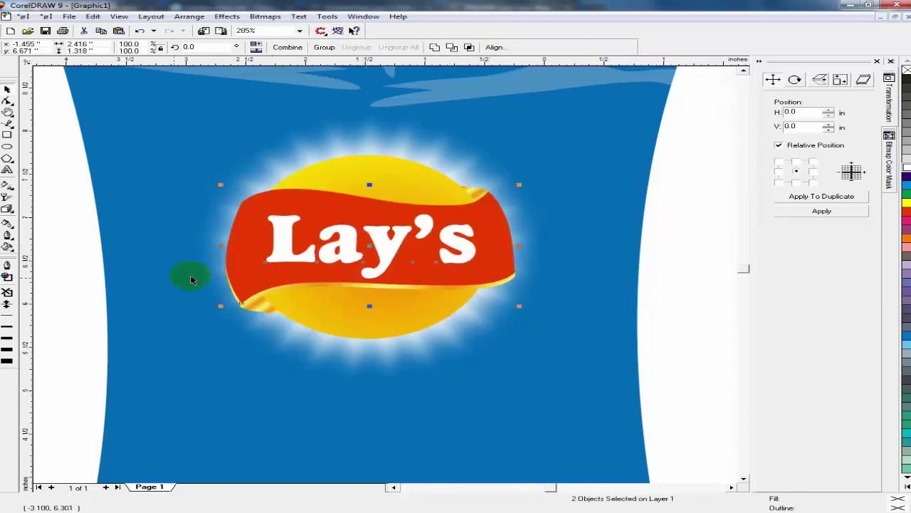
{"action": "key", "text": "F3"}
{"action": "left_click", "coordinate": [179, 274]}
{"action": "key", "text": "F3"}
{"action": "key", "text": "F2"}
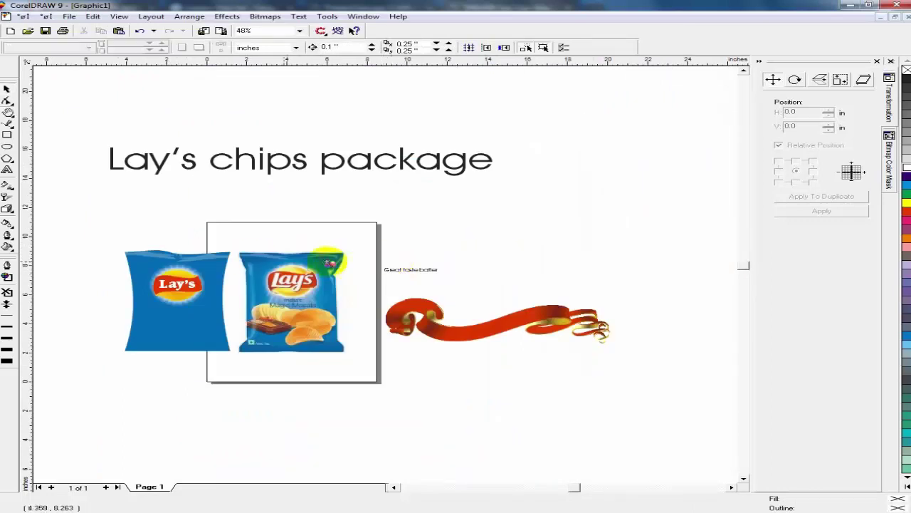
{"action": "left_click_drag", "start_coordinate": [246, 252], "coordinate": [354, 323]}
{"action": "key", "text": "F3"}
Break the Lay's text into separate letters and convert the letter L to curves.
{"action": "key", "text": "F2"}
{"action": "left_click_drag", "start_coordinate": [102, 240], "coordinate": [215, 311]}
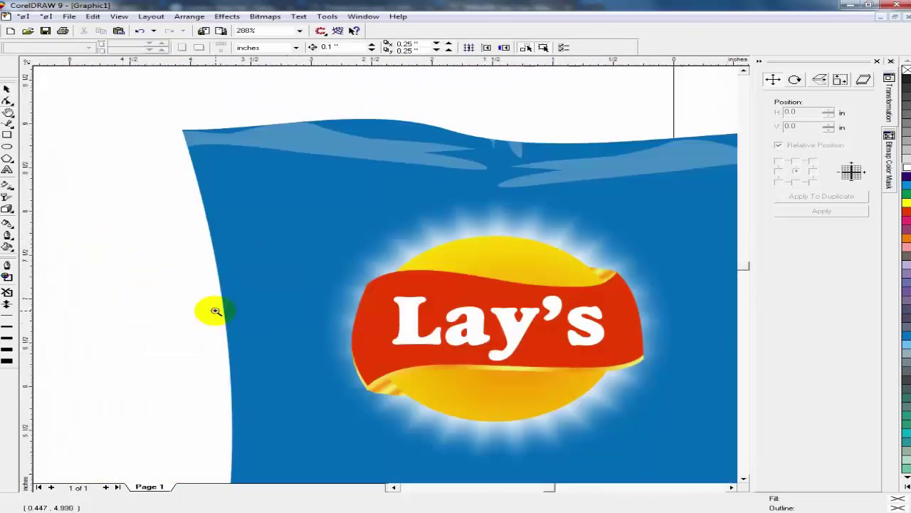
{"action": "left_click_drag", "start_coordinate": [217, 238], "coordinate": [576, 380]}
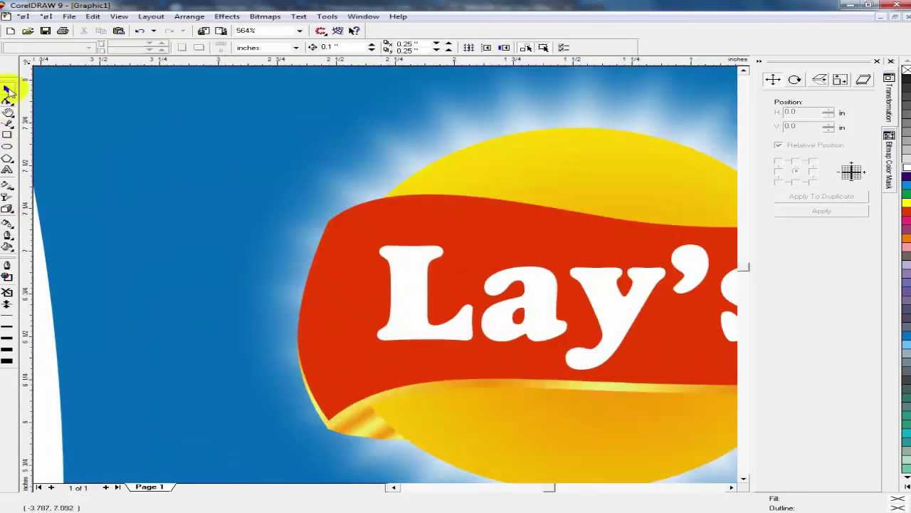
{"action": "left_click", "coordinate": [416, 306]}
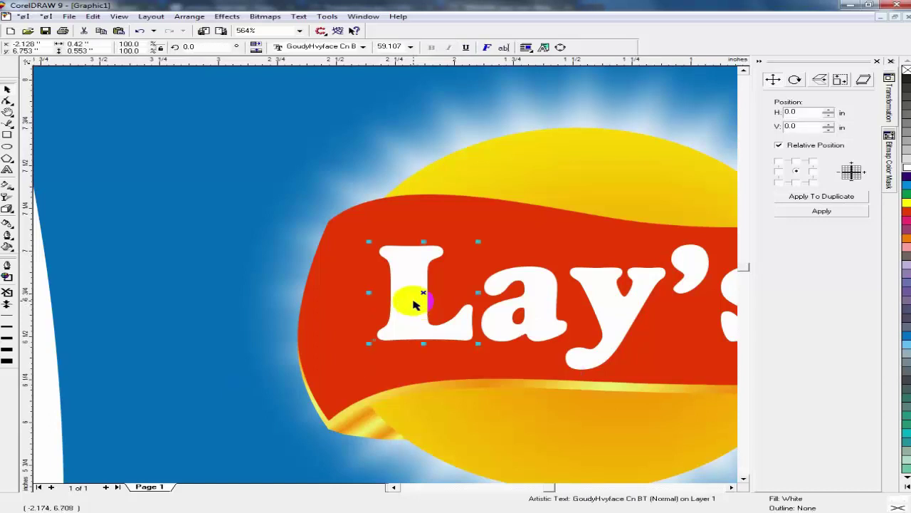
{"action": "key", "text": "ctrl+q"}
Pull the L's lower nodes down below the other letters and stretch its foot out beneath the a and y.
{"action": "key", "text": "F10"}
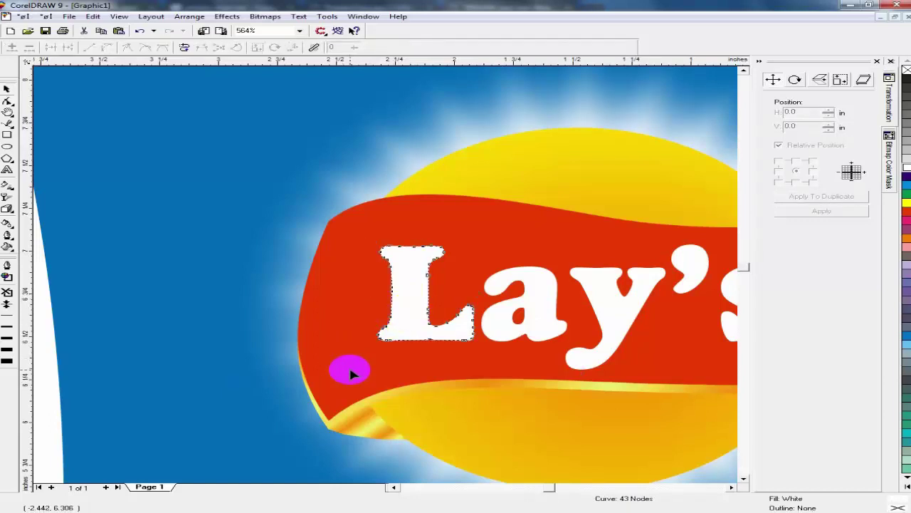
{"action": "left_click_drag", "start_coordinate": [327, 368], "coordinate": [499, 292]}
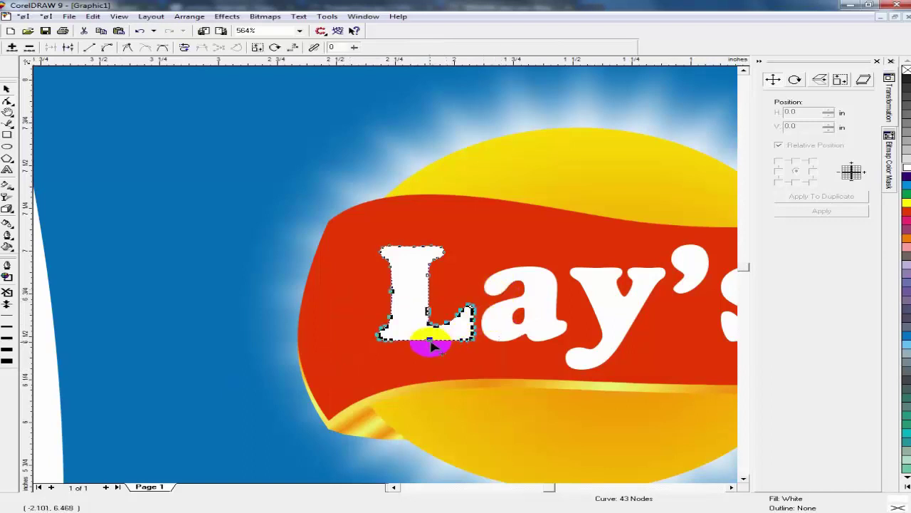
{"action": "left_click_drag", "start_coordinate": [430, 343], "coordinate": [434, 372]}
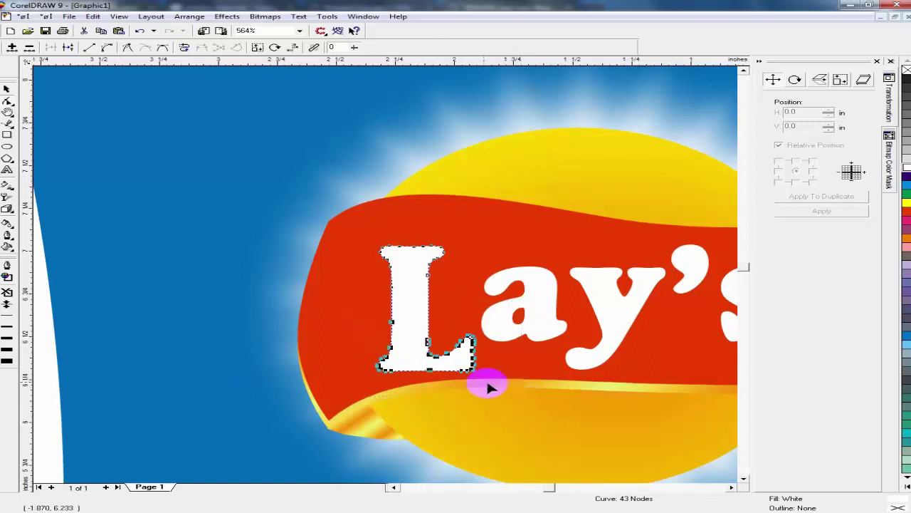
{"action": "left_click", "coordinate": [448, 326]}
{"action": "left_click", "coordinate": [453, 354]}
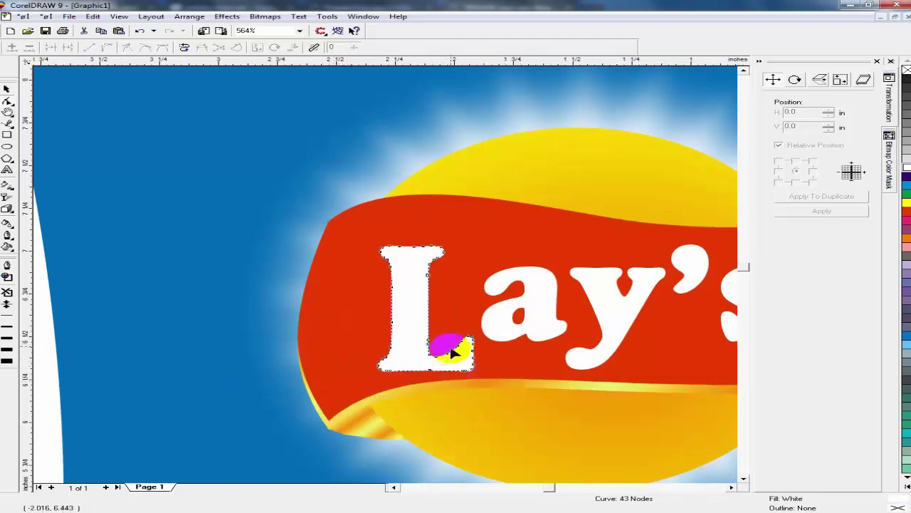
{"action": "left_click_drag", "start_coordinate": [441, 326], "coordinate": [667, 376]}
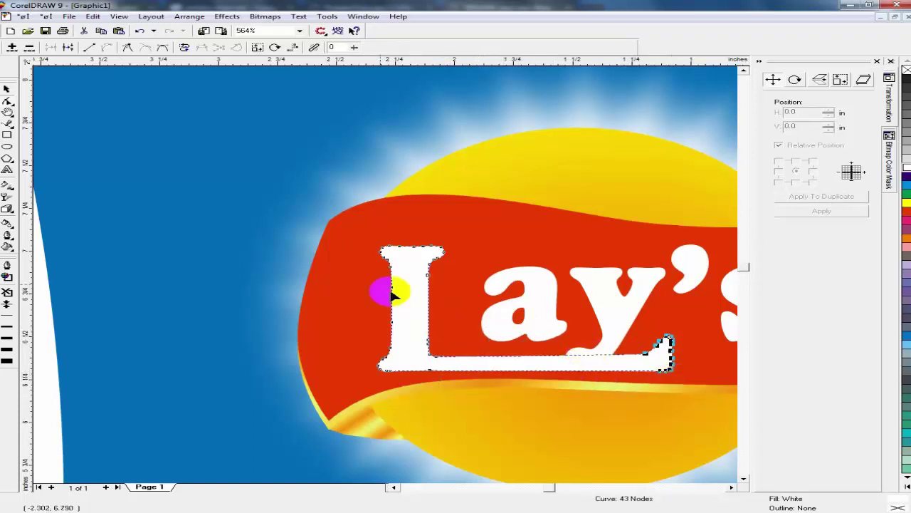
Move the letters a and y up and toward the L so they sit above its extended foot.
{"action": "key", "text": "F3"}
{"action": "key", "text": "F2"}
{"action": "left_click_drag", "start_coordinate": [423, 282], "coordinate": [637, 380]}
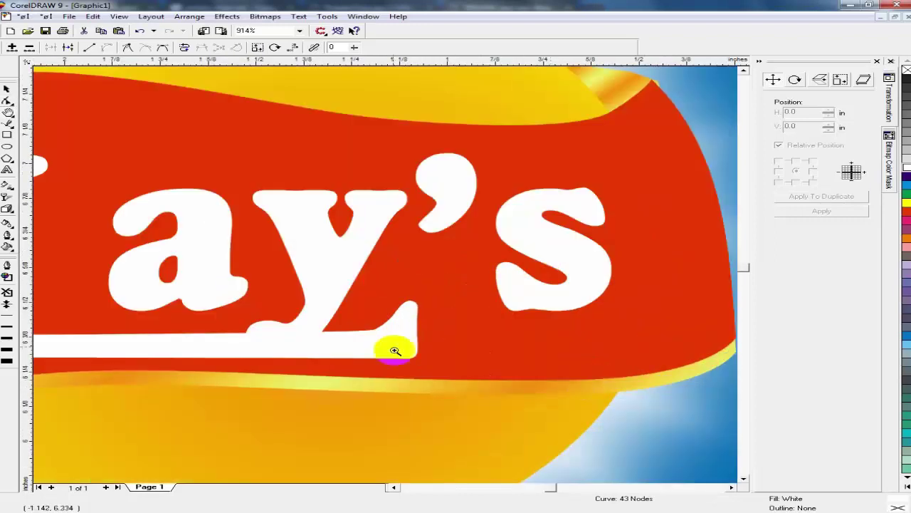
{"action": "left_click", "coordinate": [9, 92]}
{"action": "left_click_drag", "start_coordinate": [204, 249], "coordinate": [165, 233]}
{"action": "left_click_drag", "start_coordinate": [289, 250], "coordinate": [237, 231]}
Move the a and y closer to the L and shrink the y to about 92.6 percent so it clears the foot.
{"action": "key", "text": "F3"}
{"action": "key", "text": "F2"}
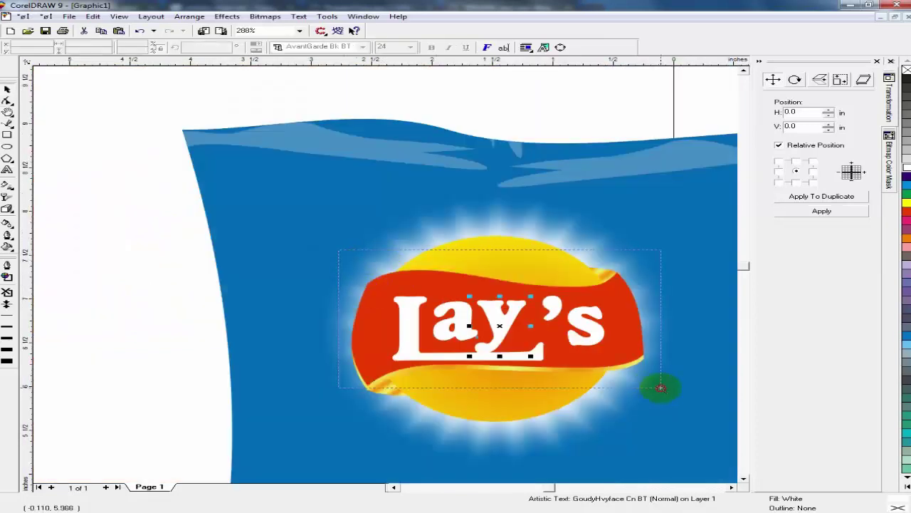
{"action": "left_click_drag", "start_coordinate": [661, 387], "coordinate": [660, 387]}
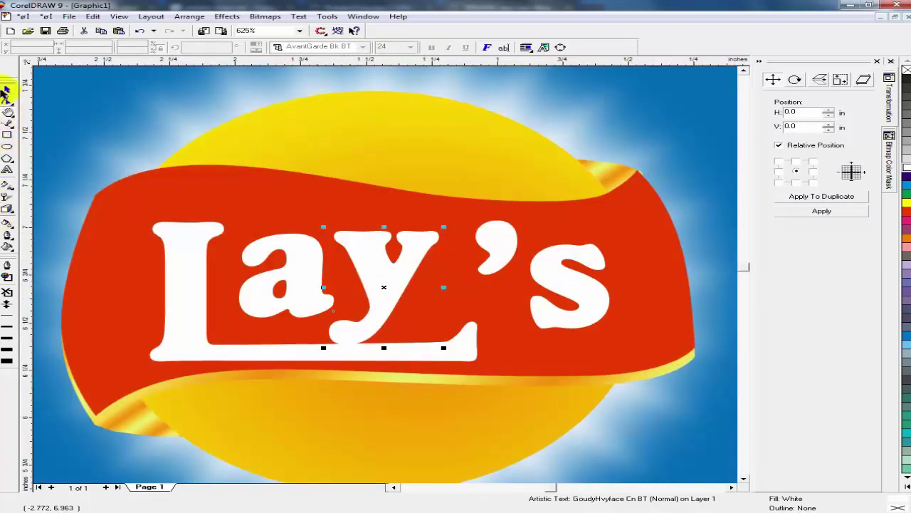
{"action": "left_click", "coordinate": [5, 92]}
{"action": "left_click_drag", "start_coordinate": [322, 267], "coordinate": [307, 267]}
{"action": "left_click_drag", "start_coordinate": [392, 275], "coordinate": [380, 274]}
{"action": "left_click_drag", "start_coordinate": [320, 346], "coordinate": [327, 337]}
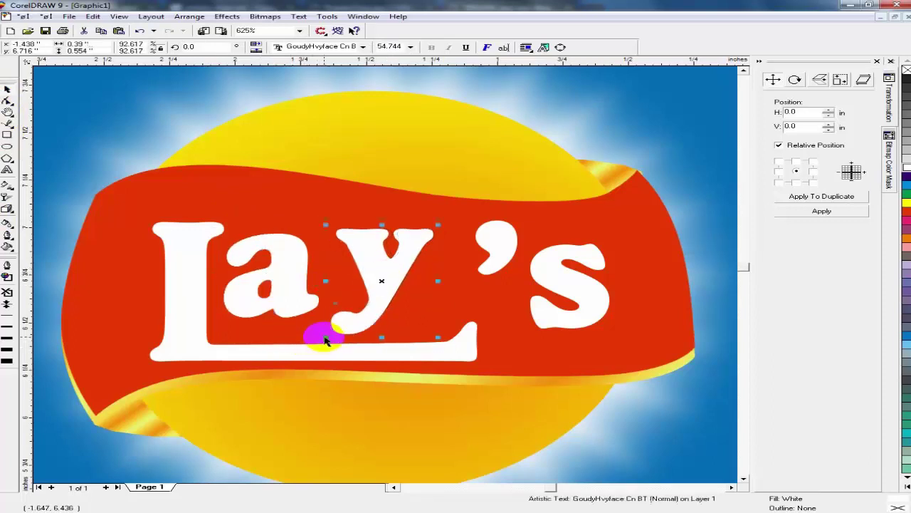
Bring the y nearer to the a and widen both letters together to about 0.9 inches.
{"action": "left_click_drag", "start_coordinate": [384, 288], "coordinate": [375, 288]}
{"action": "left_click", "coordinate": [301, 292], "text": "shift"}
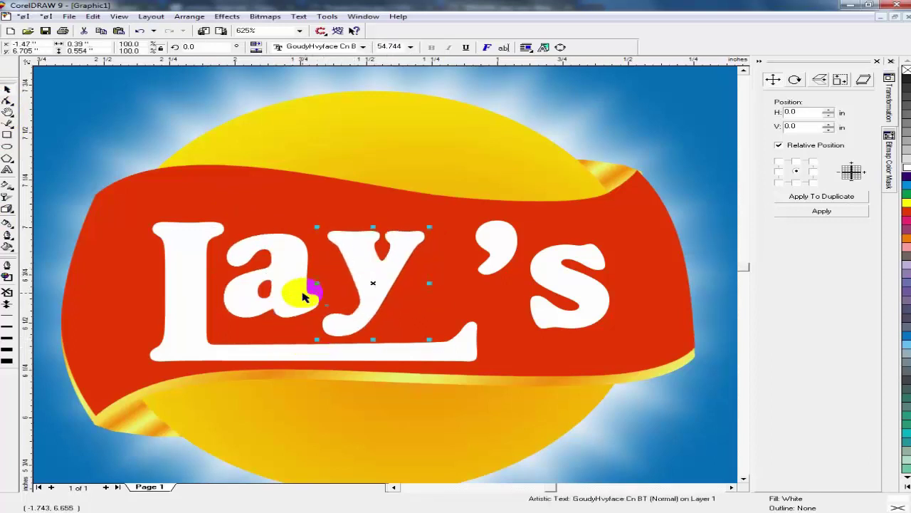
{"action": "left_click_drag", "start_coordinate": [432, 282], "coordinate": [461, 281]}
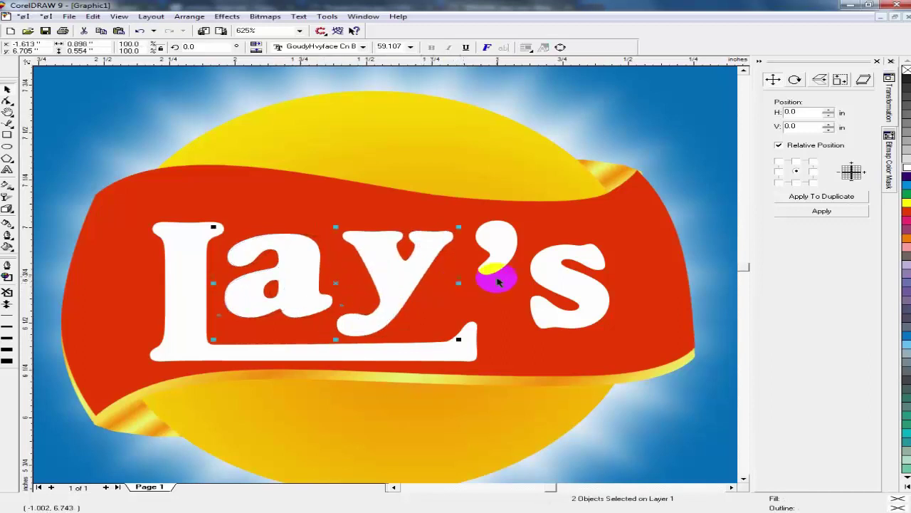
Move the apostrophe closer to the y and enlarge the s to about 0.56 inches tall beside the L's foot.
{"action": "left_click", "coordinate": [497, 253]}
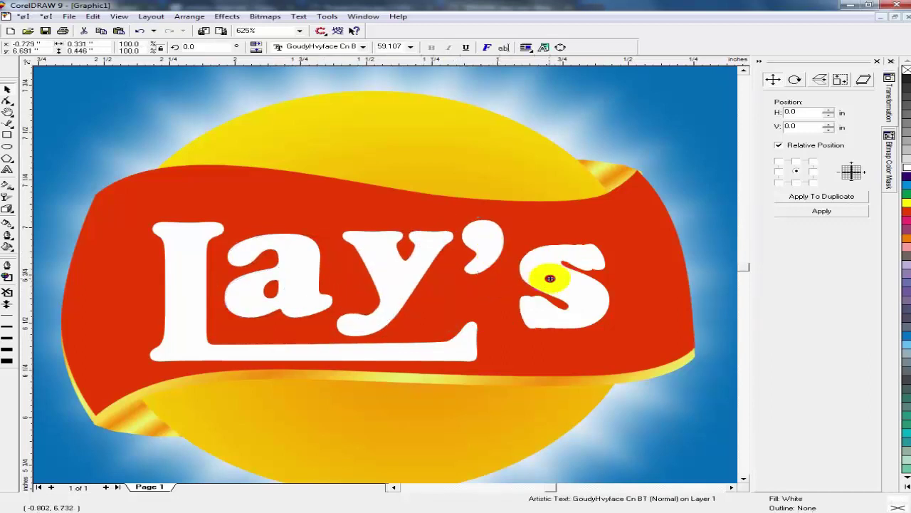
{"action": "left_click_drag", "start_coordinate": [545, 275], "coordinate": [522, 279]}
{"action": "left_click_drag", "start_coordinate": [501, 340], "coordinate": [488, 343]}
{"action": "left_click_drag", "start_coordinate": [589, 339], "coordinate": [607, 356]}
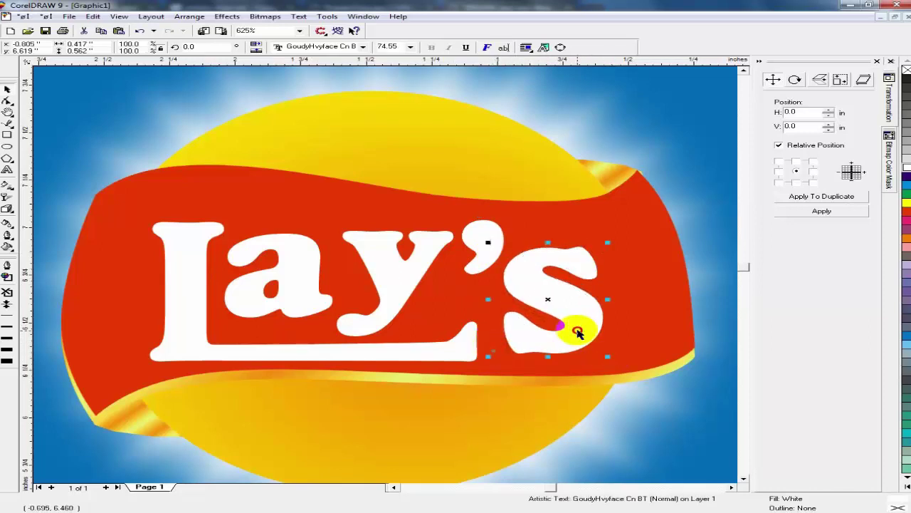
Align the bottom edge of the s with the bottom edge of the L.
{"action": "left_click", "coordinate": [445, 350], "text": "shift"}
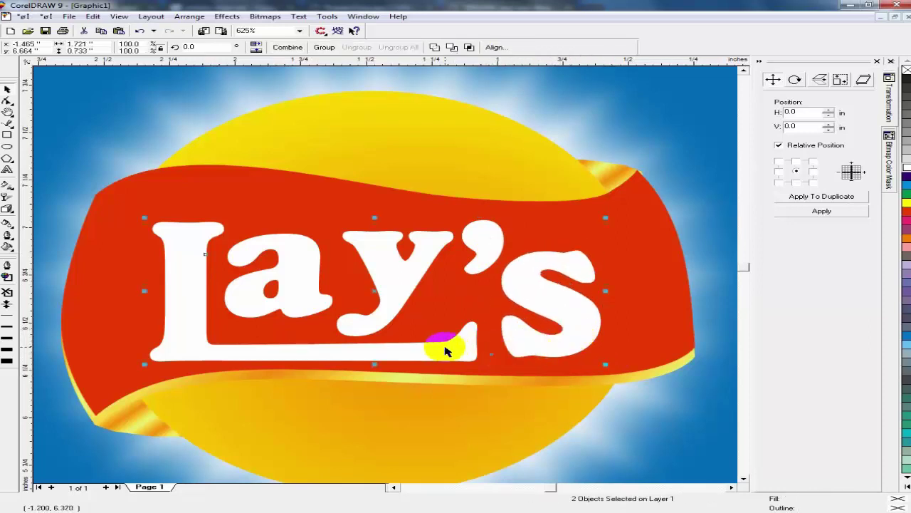
{"action": "key", "text": "b"}
{"action": "key", "text": "F3"}
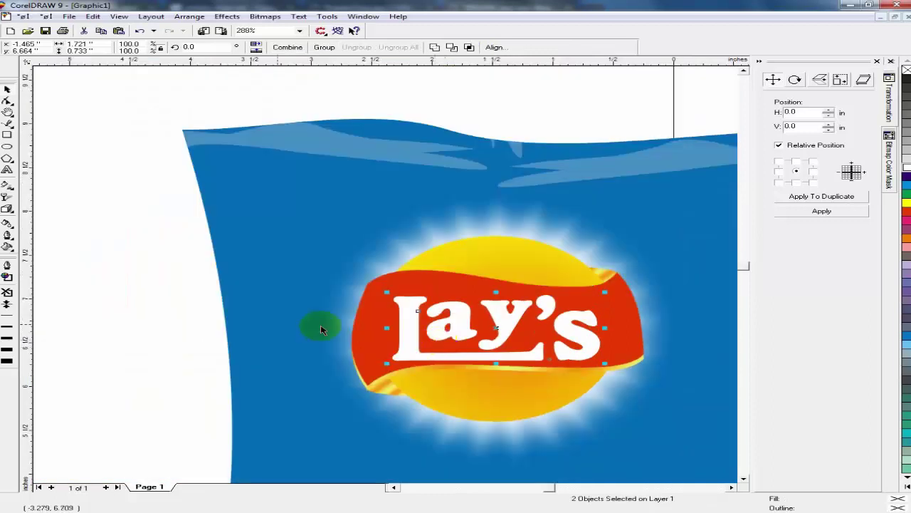
{"action": "left_click", "coordinate": [131, 319]}
{"action": "left_click_drag", "start_coordinate": [309, 97], "coordinate": [631, 381]}
{"action": "key", "text": "ctrl+g"}
{"action": "key", "text": "Delete"}
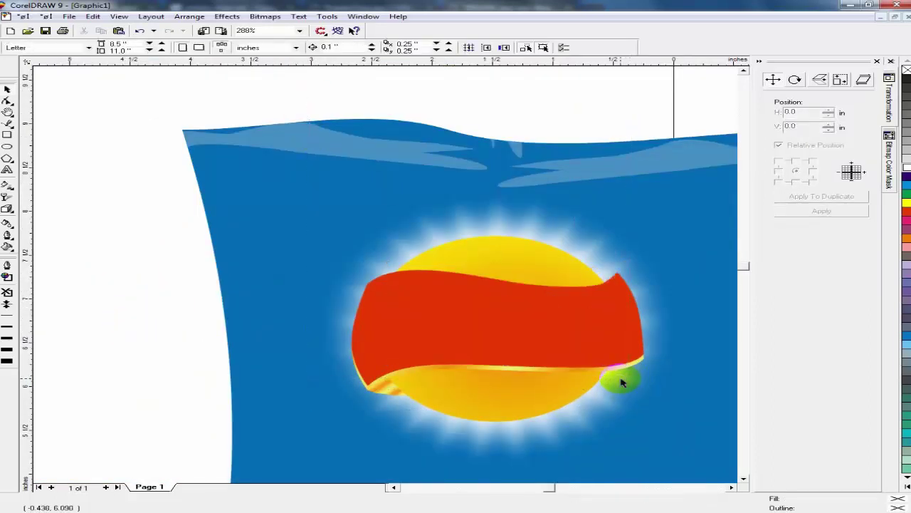
{"action": "key", "text": "ctrl+z"}
{"action": "key", "text": "ctrl+z"}
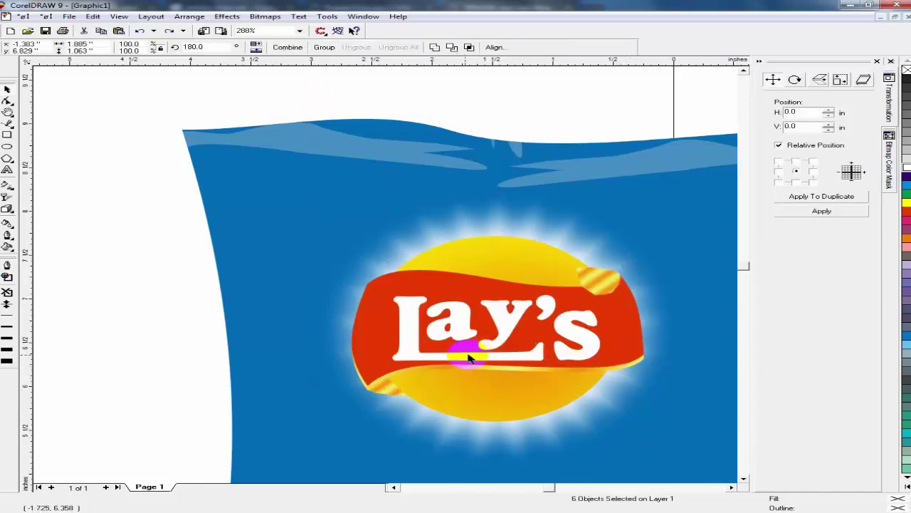
{"action": "left_click", "coordinate": [420, 351]}
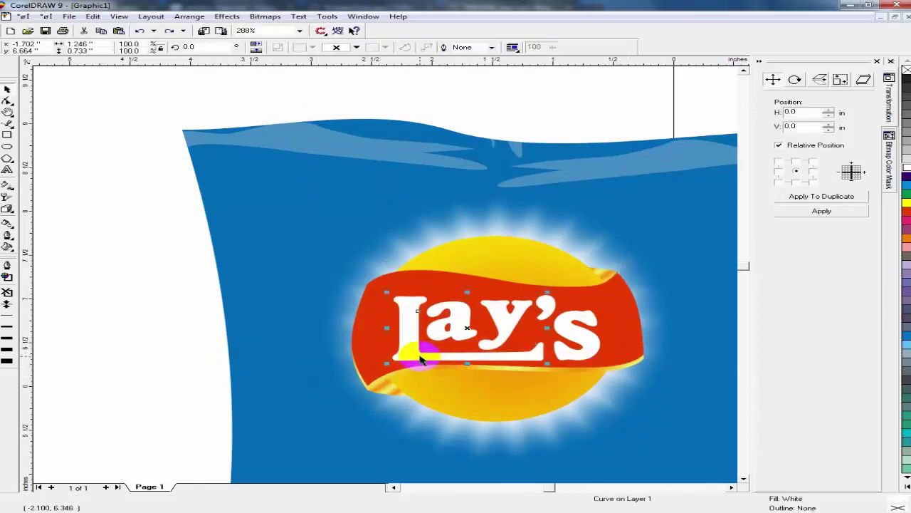
{"action": "left_click", "coordinate": [450, 333], "text": "shift"}
{"action": "left_click", "coordinate": [518, 322], "text": "shift"}
{"action": "left_click", "coordinate": [559, 308], "text": "shift"}
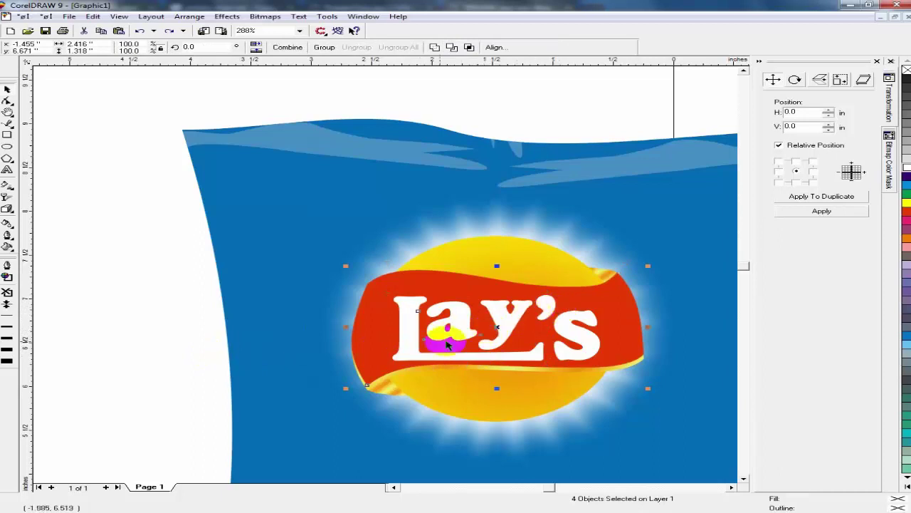
{"action": "left_click", "coordinate": [203, 396]}
{"action": "left_click", "coordinate": [433, 331]}
{"action": "left_click", "coordinate": [459, 323], "text": "shift"}
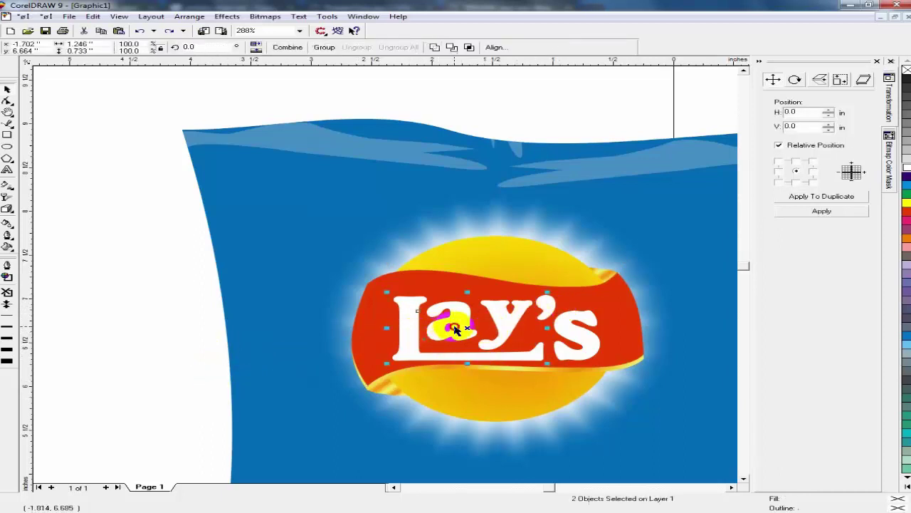
{"action": "left_click", "coordinate": [509, 315], "text": "shift"}
{"action": "left_click", "coordinate": [556, 311], "text": "shift"}
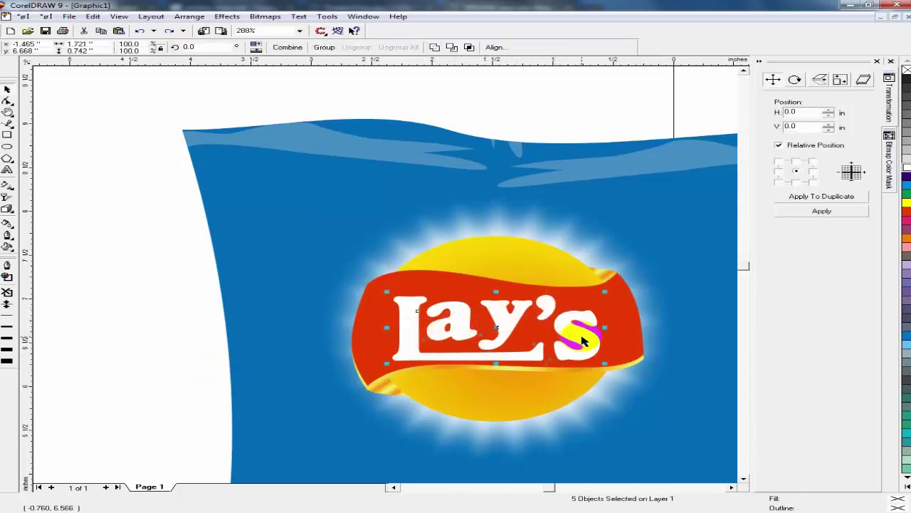
{"action": "key", "text": "Delete"}
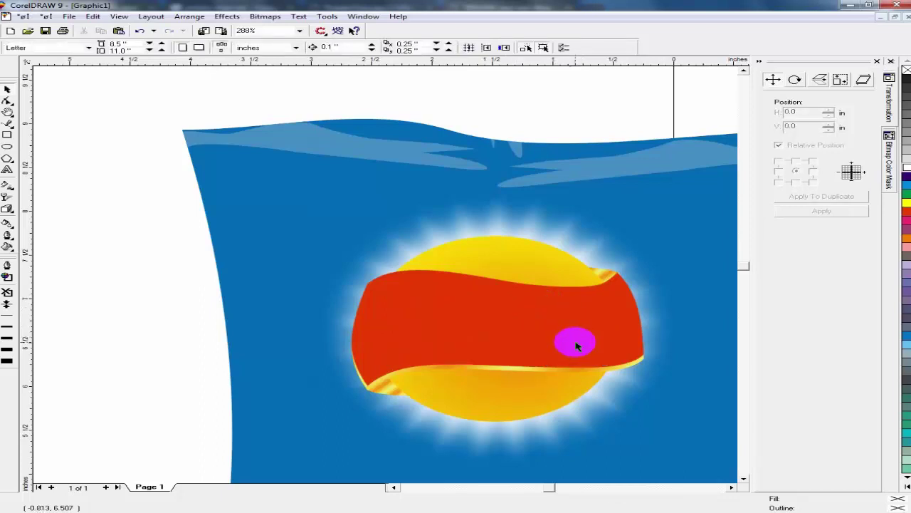
{"action": "key", "text": "ctrl+z"}
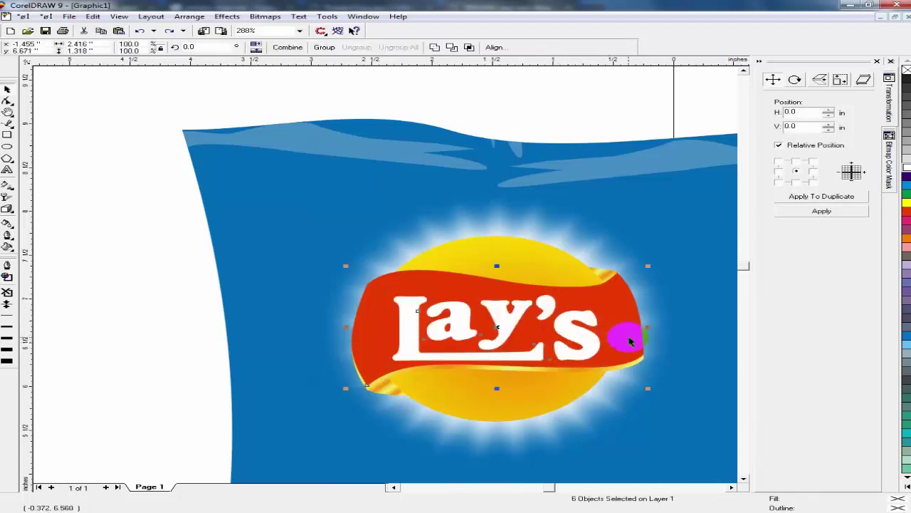
Group the white Lay's letters and apostrophe with the red banner as one object.
{"action": "key", "text": "c"}
{"action": "key", "text": "e"}
{"action": "key", "text": "ctrl+z"}
{"action": "key", "text": "ctrl+z"}
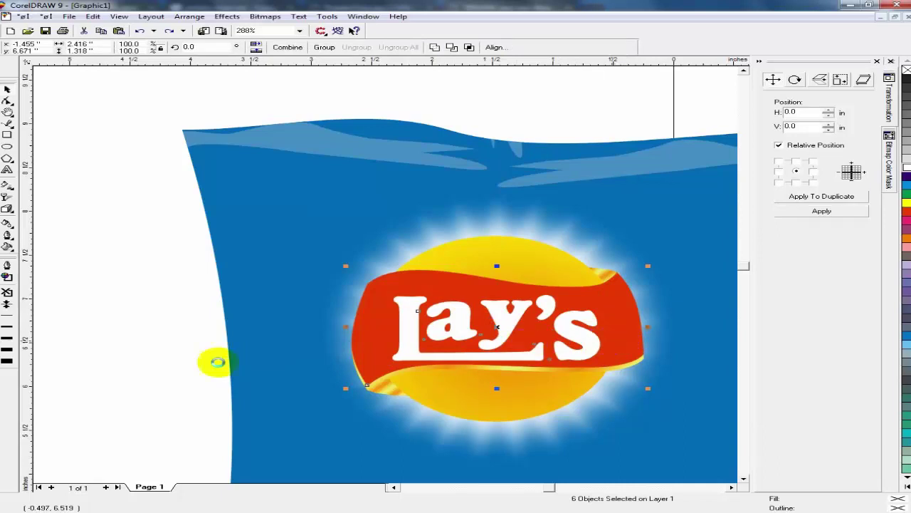
{"action": "key", "text": "Delete"}
{"action": "key", "text": "ctrl+z"}
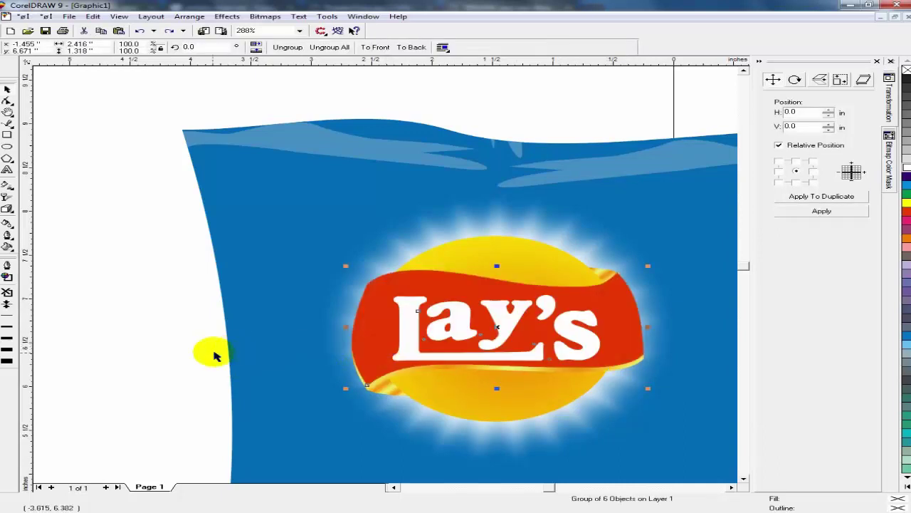
{"action": "left_click", "coordinate": [366, 331]}
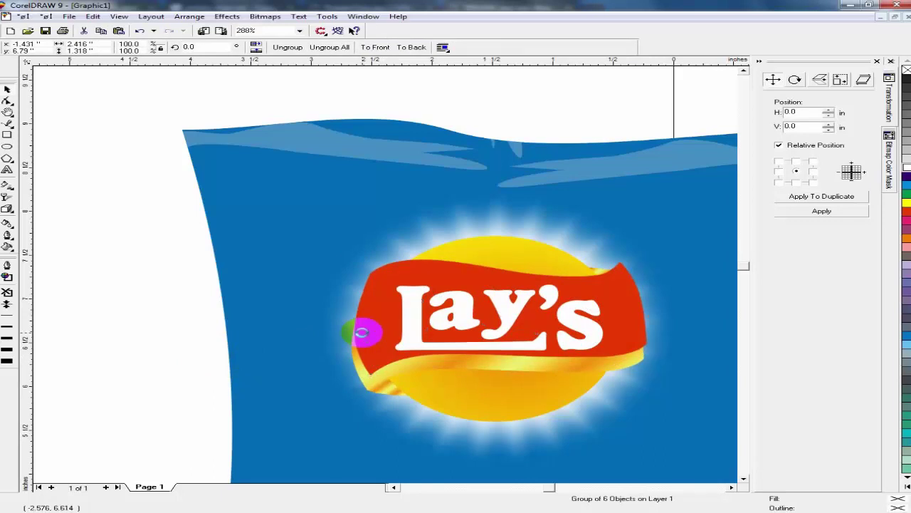
{"action": "key", "text": "ctrl+z"}
{"action": "left_click", "coordinate": [122, 386]}
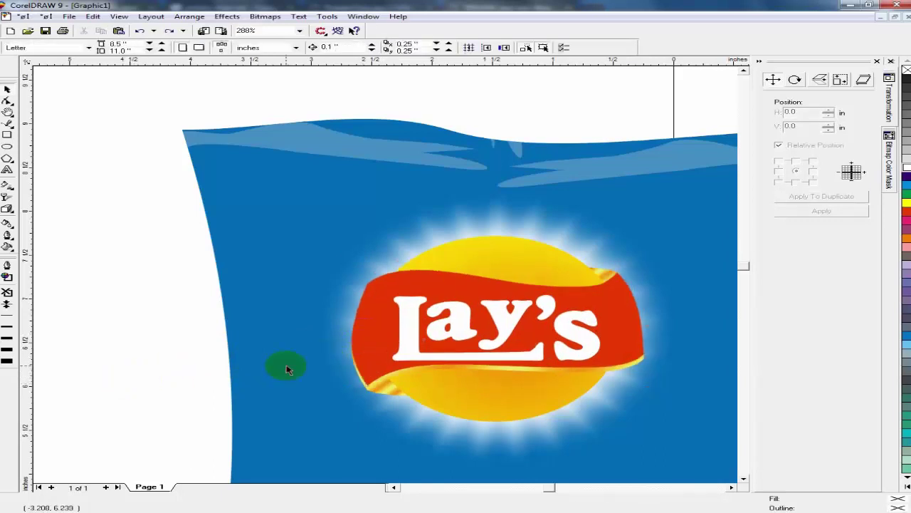
Create a registered trademark symbol (®) as artistic text beside the package's upper corner and fill it white.
{"action": "key", "text": "F2"}
{"action": "left_click_drag", "start_coordinate": [131, 95], "coordinate": [256, 203]}
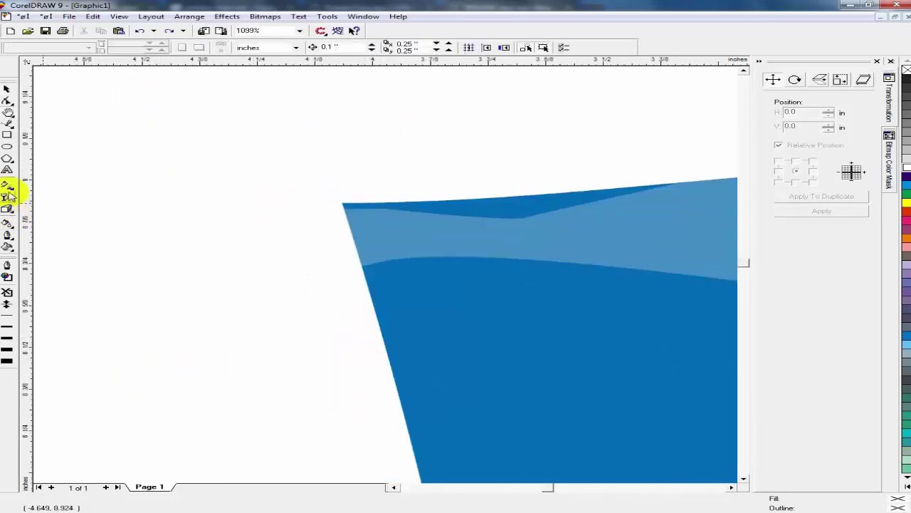
{"action": "left_click", "coordinate": [8, 170]}
{"action": "left_click", "coordinate": [126, 200]}
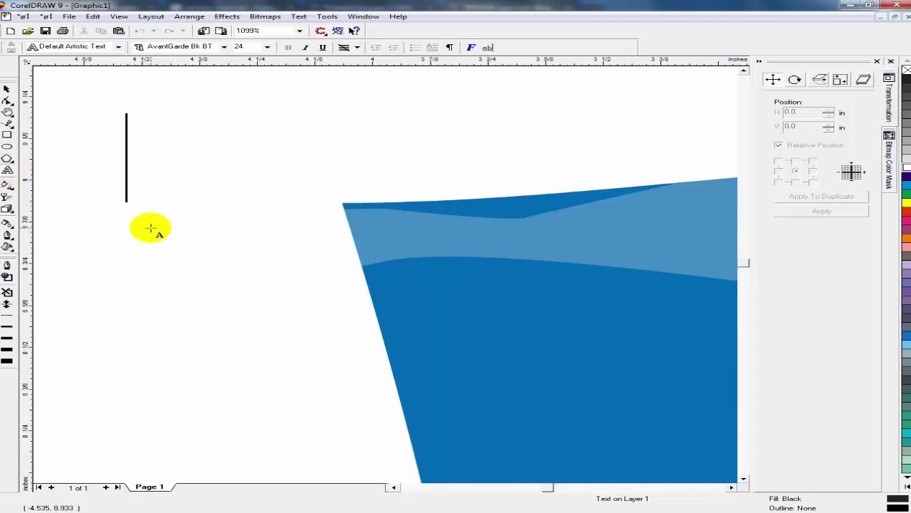
{"action": "type", "text": "(R)"}
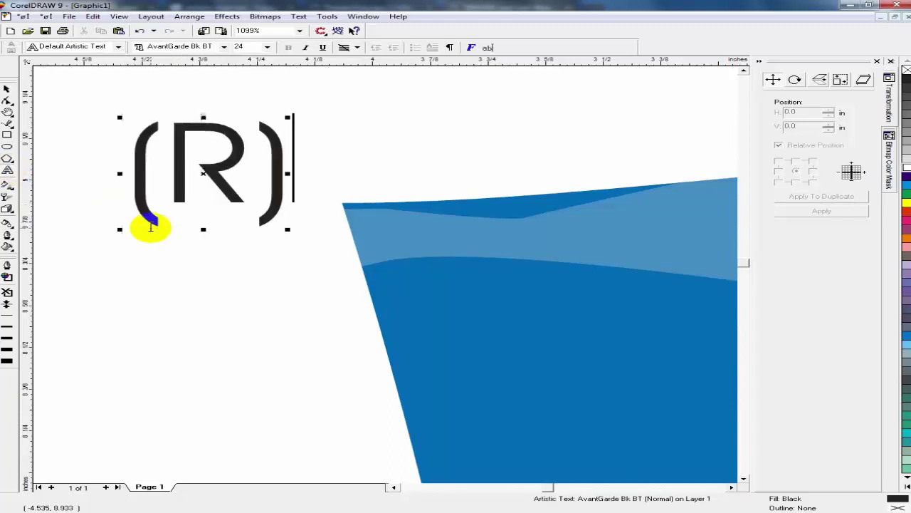
{"action": "left_click", "coordinate": [7, 89]}
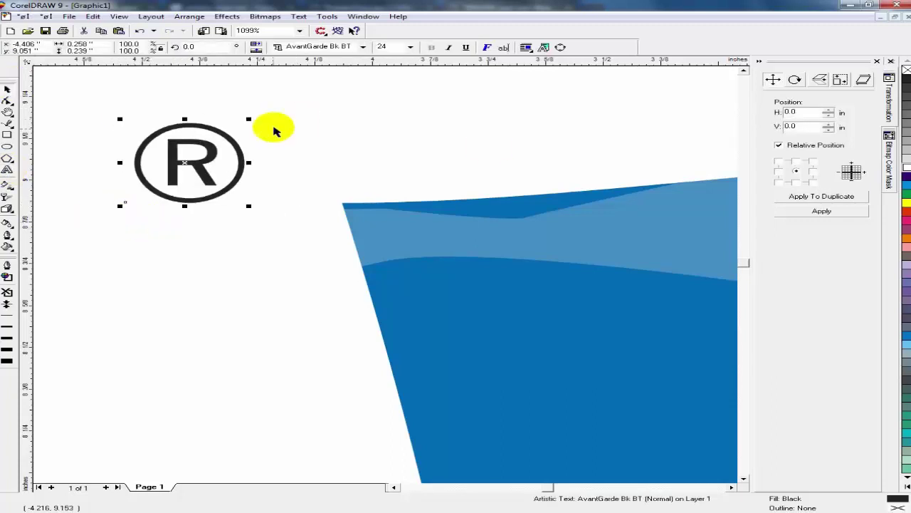
{"action": "left_click", "coordinate": [907, 168]}
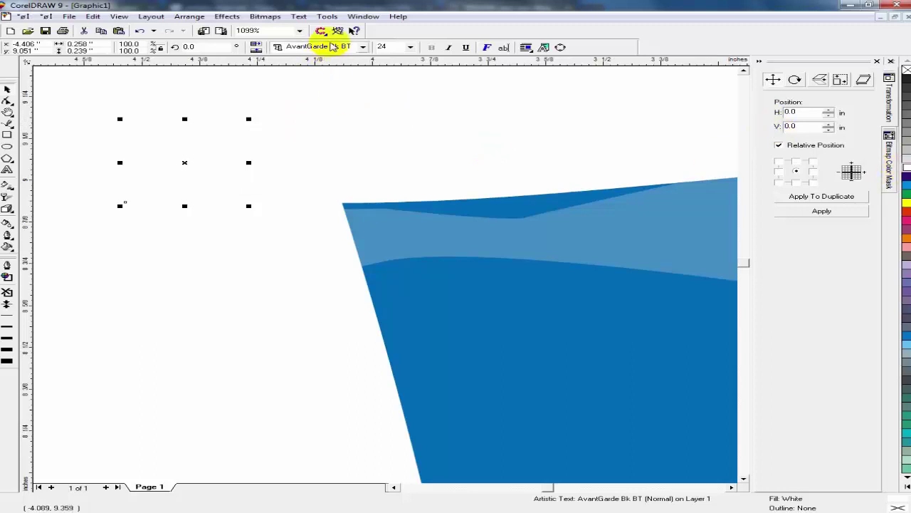
Show the drawing in wireframe, set the ® symbol's font to Arial and enlarge it to about 0.29 inches.
{"action": "key", "text": "shift+F9"}
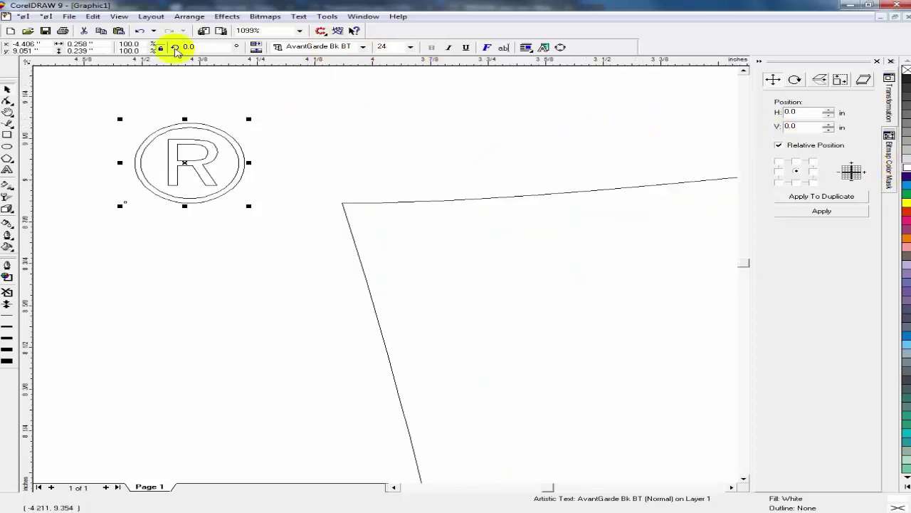
{"action": "left_click", "coordinate": [275, 46]}
{"action": "type", "text": "Aro"}
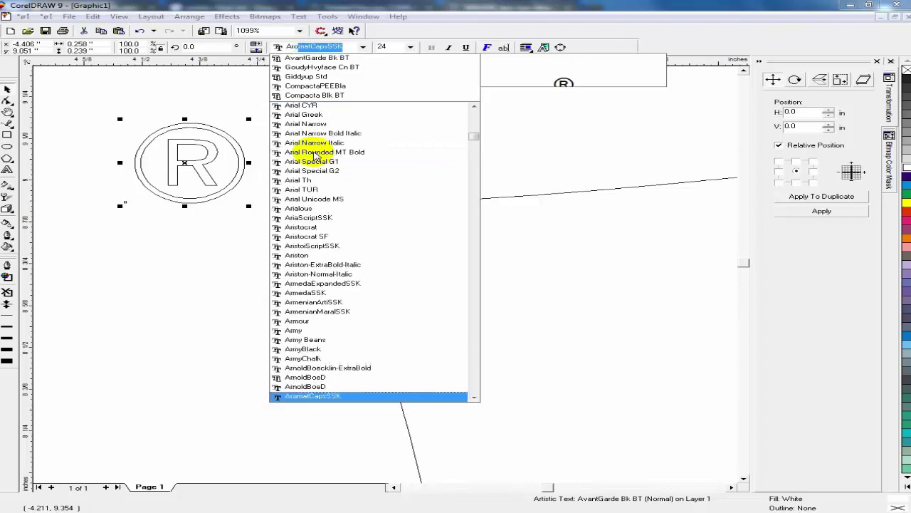
{"action": "key", "text": "BackSpace"}
{"action": "key", "text": "BackSpace"}
{"action": "type", "text": "rial"}
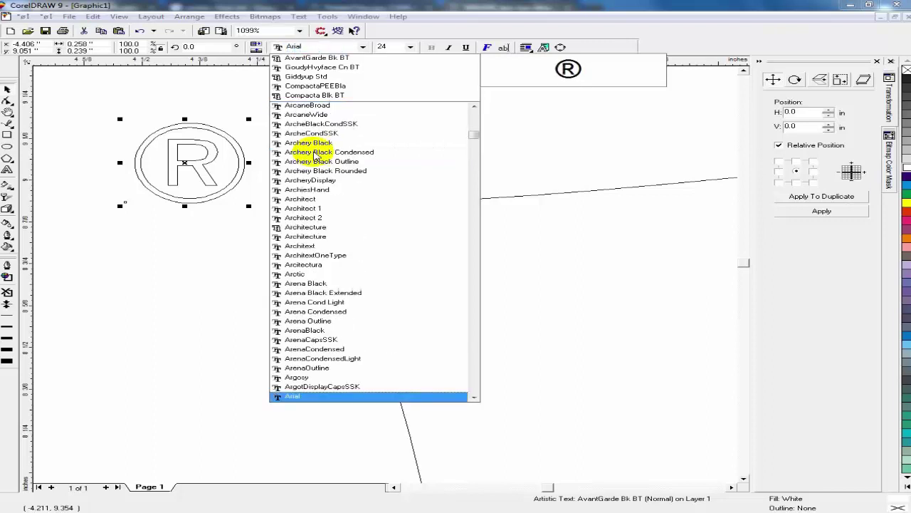
{"action": "key", "text": "Return"}
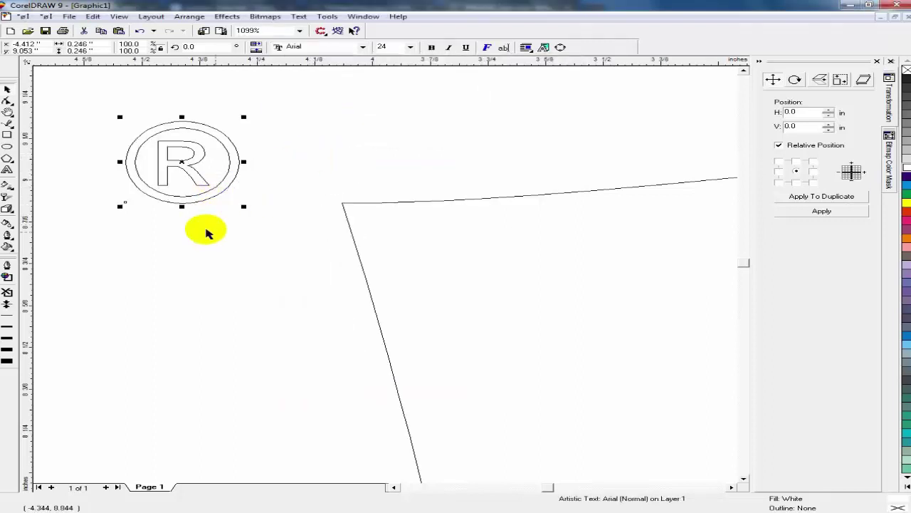
{"action": "left_click_drag", "start_coordinate": [244, 207], "coordinate": [253, 215]}
Place the ® symbol on the banner just above the s and shrink it to about 0.098 inches wide.
{"action": "key", "text": "F3"}
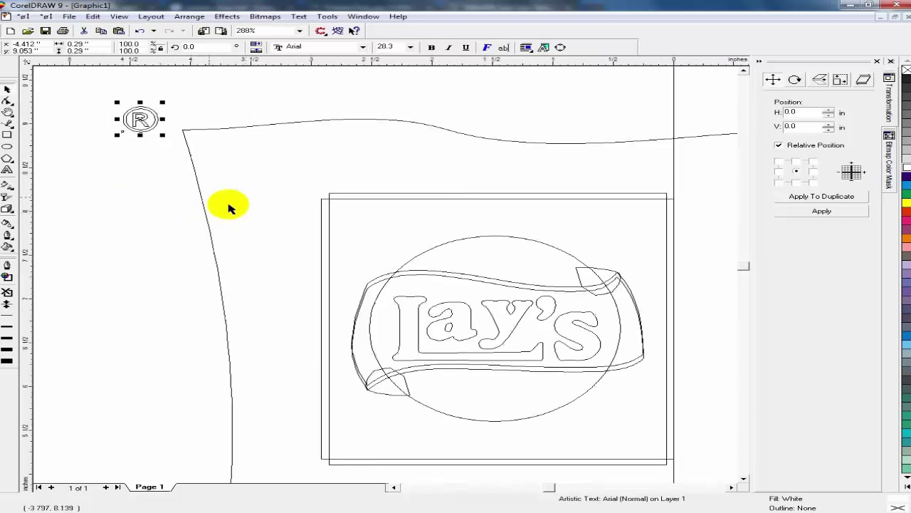
{"action": "left_click_drag", "start_coordinate": [141, 120], "coordinate": [622, 314]}
{"action": "key", "text": "F2"}
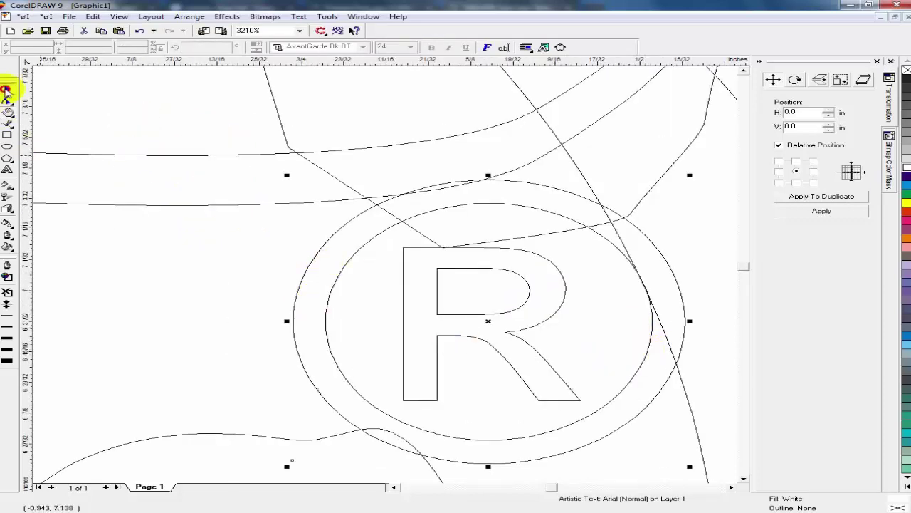
{"action": "left_click", "coordinate": [6, 91]}
{"action": "left_click_drag", "start_coordinate": [689, 175], "coordinate": [396, 366]}
{"action": "left_click_drag", "start_coordinate": [473, 309], "coordinate": [456, 321]}
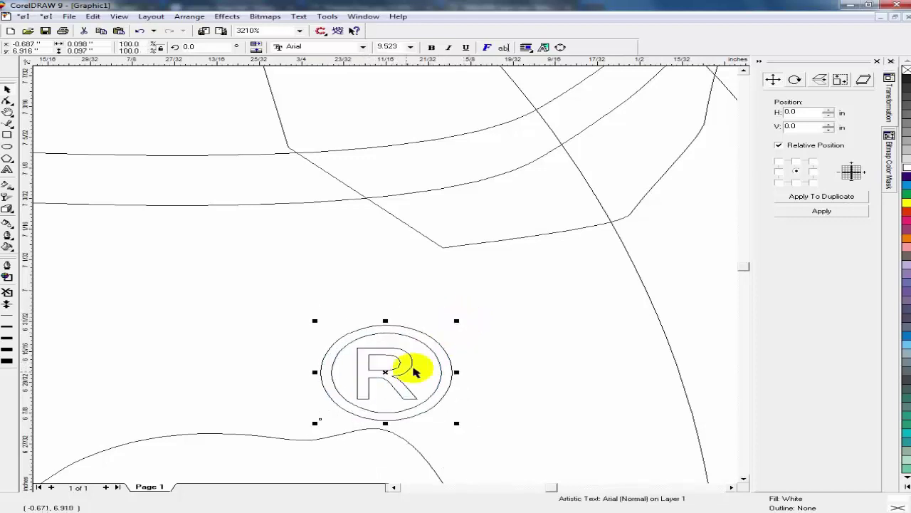
Reduce the ® symbol to about 0.085 inches and fine-tune its position just above the tip of the s.
{"action": "left_click_drag", "start_coordinate": [383, 373], "coordinate": [390, 368]}
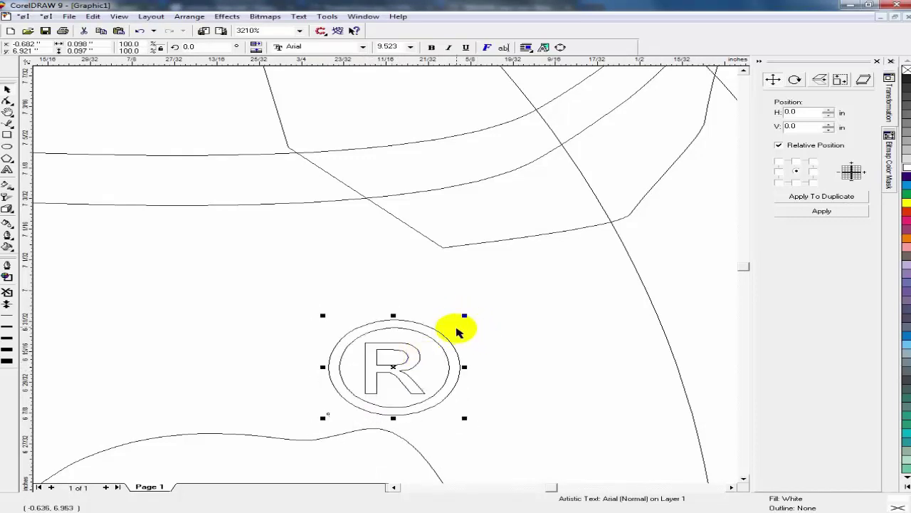
{"action": "left_click_drag", "start_coordinate": [468, 318], "coordinate": [459, 324]}
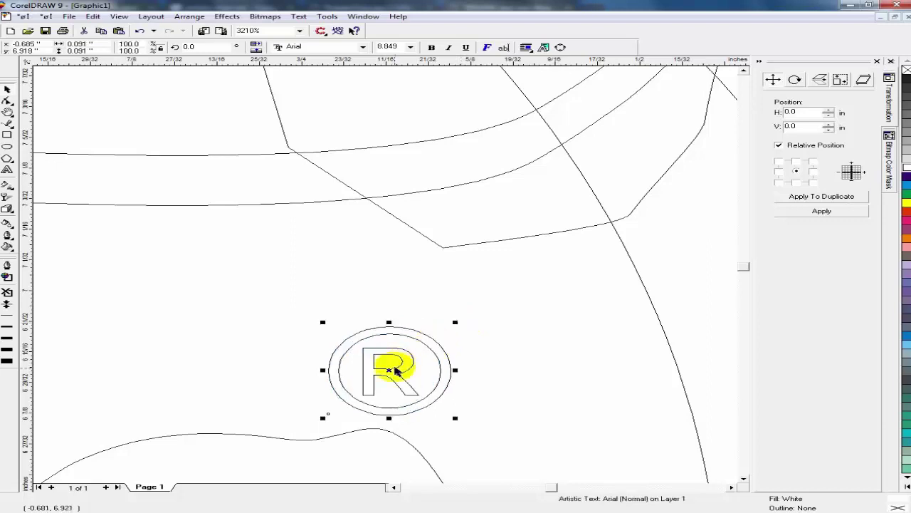
{"action": "left_click_drag", "start_coordinate": [389, 370], "coordinate": [395, 367]}
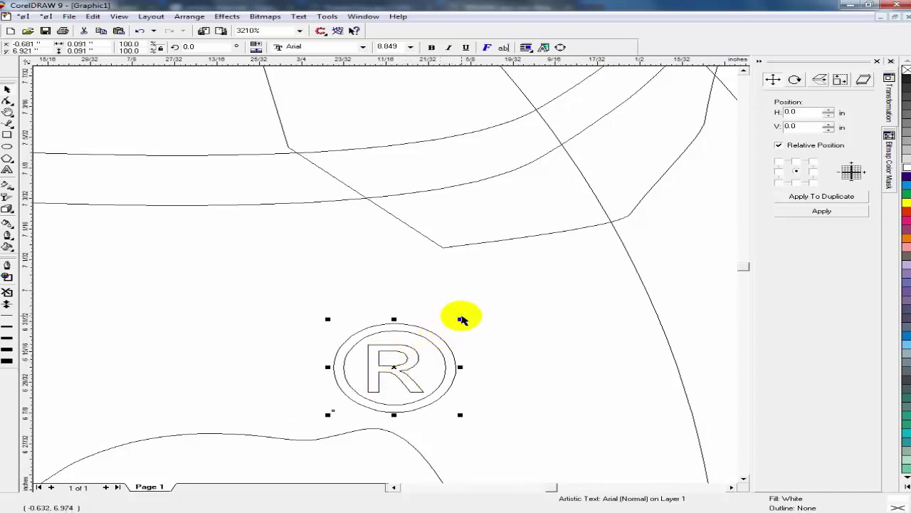
{"action": "left_click_drag", "start_coordinate": [460, 319], "coordinate": [456, 322]}
{"action": "left_click_drag", "start_coordinate": [456, 323], "coordinate": [460, 321]}
{"action": "left_click_drag", "start_coordinate": [389, 372], "coordinate": [390, 375]}
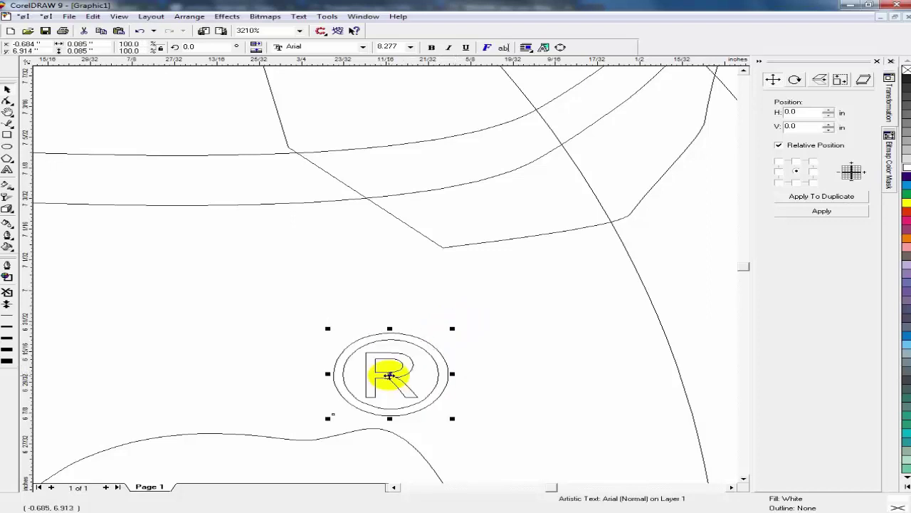
Return to the full-colour view and convert the ® symbol above the s to curves.
{"action": "key", "text": "shift+F9"}
{"action": "key", "text": "F3"}
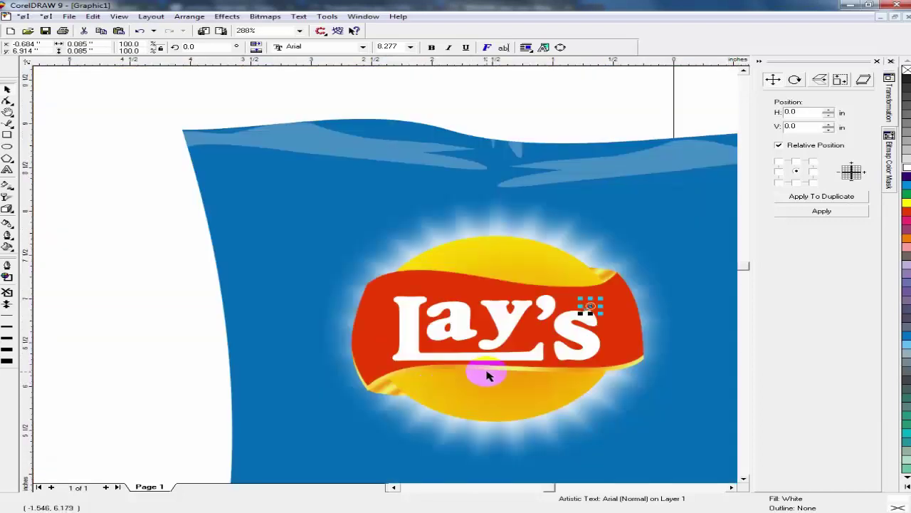
{"action": "key", "text": "F2"}
{"action": "left_click_drag", "start_coordinate": [536, 249], "coordinate": [669, 339]}
{"action": "key", "text": "F3"}
{"action": "key", "text": "F2"}
{"action": "left_click_drag", "start_coordinate": [554, 275], "coordinate": [671, 349]}
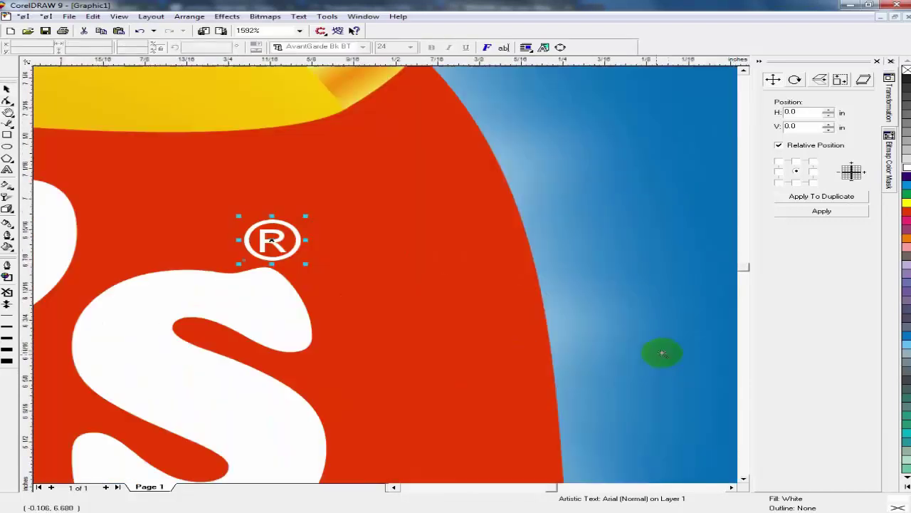
{"action": "key", "text": "F2"}
{"action": "left_click_drag", "start_coordinate": [136, 192], "coordinate": [425, 331]}
{"action": "key", "text": "ctrl+q"}
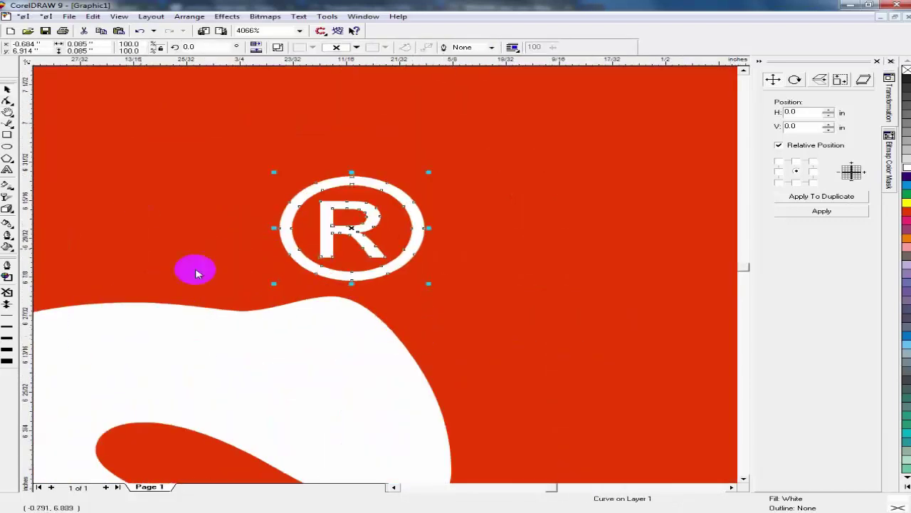
Nudge the ® curve slightly up and to the left above the s.
{"action": "left_click", "coordinate": [7, 101]}
{"action": "left_click", "coordinate": [10, 102]}
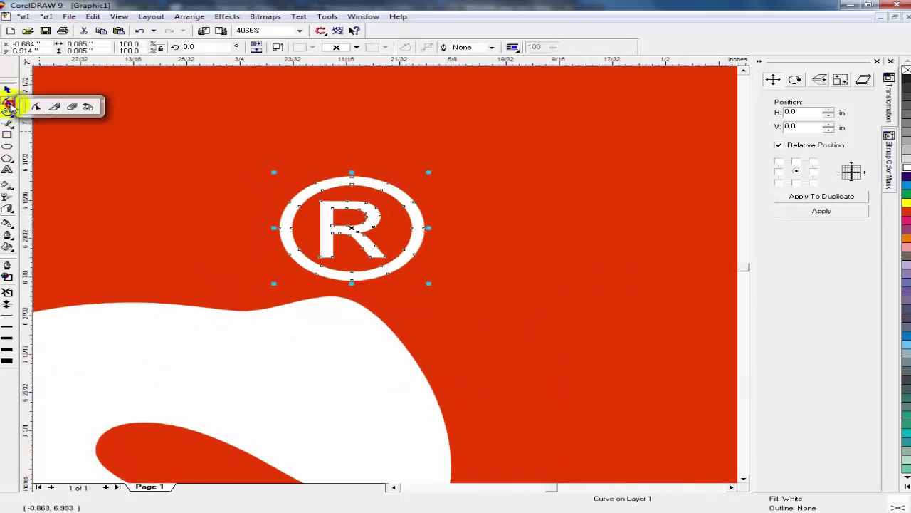
{"action": "left_click", "coordinate": [8, 90]}
{"action": "left_click_drag", "start_coordinate": [355, 230], "coordinate": [353, 226]}
{"action": "key", "text": "F3"}
{"action": "key", "text": "F3"}
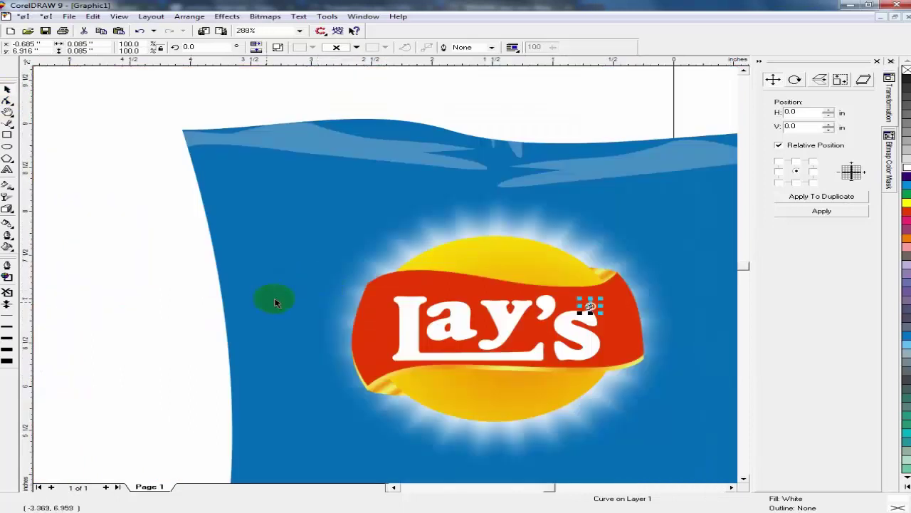
Move the ® curve slightly upward, farther above the tip of the s.
{"action": "left_click", "coordinate": [203, 315]}
{"action": "key", "text": "F2"}
{"action": "left_click_drag", "start_coordinate": [536, 247], "coordinate": [659, 335]}
{"action": "key", "text": "F2"}
{"action": "left_click_drag", "start_coordinate": [264, 305], "coordinate": [464, 400]}
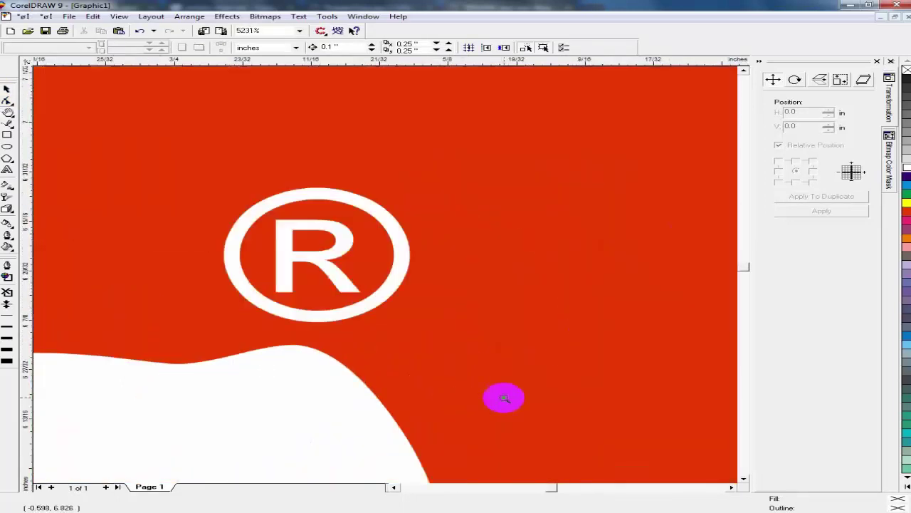
{"action": "left_click", "coordinate": [6, 89]}
{"action": "left_click_drag", "start_coordinate": [290, 252], "coordinate": [301, 228]}
{"action": "scroll", "coordinate": [301, 228], "scroll_direction": "down", "scroll_amount": 5}
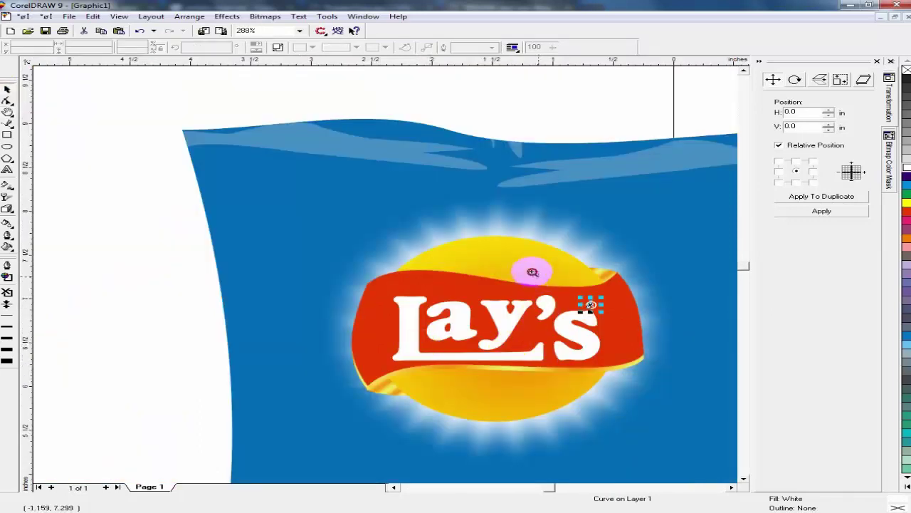
Shrink the ® curve above the s to about 0.074 inches wide.
{"action": "scroll", "coordinate": [600, 291], "scroll_direction": "up", "scroll_amount": 3}
{"action": "left_click", "coordinate": [7, 91]}
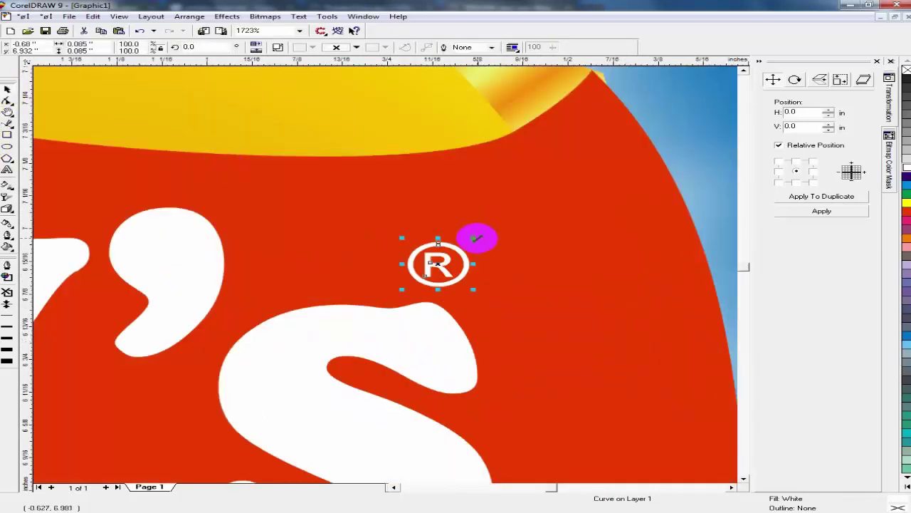
{"action": "left_click_drag", "start_coordinate": [473, 238], "coordinate": [465, 244]}
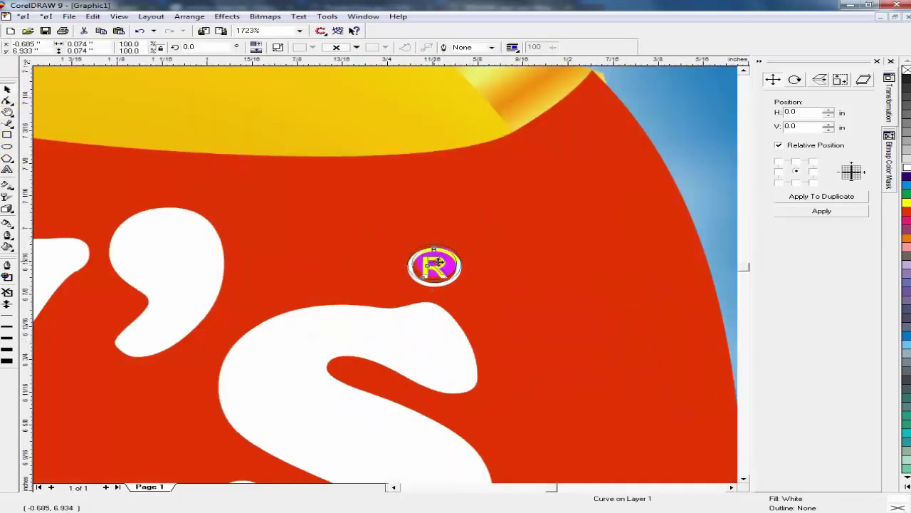
{"action": "scroll", "coordinate": [435, 265], "scroll_direction": "down", "scroll_amount": 6}
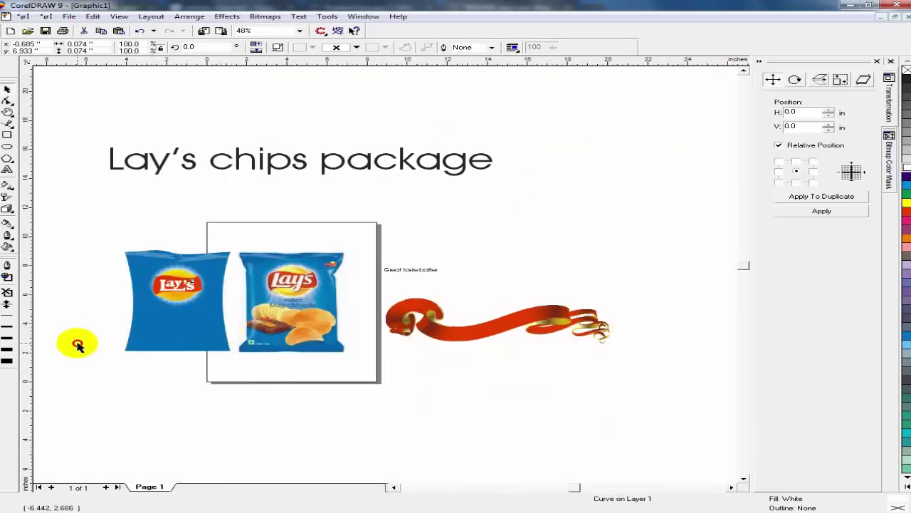
{"action": "left_click", "coordinate": [78, 343]}
Check the ® symbol's size and placement on the banner up close and within the whole package beside the reference.
{"action": "key", "text": "F2"}
{"action": "left_click_drag", "start_coordinate": [106, 256], "coordinate": [262, 333]}
{"action": "key", "text": "F2"}
{"action": "left_click_drag", "start_coordinate": [316, 194], "coordinate": [521, 281]}
{"action": "key", "text": "F2"}
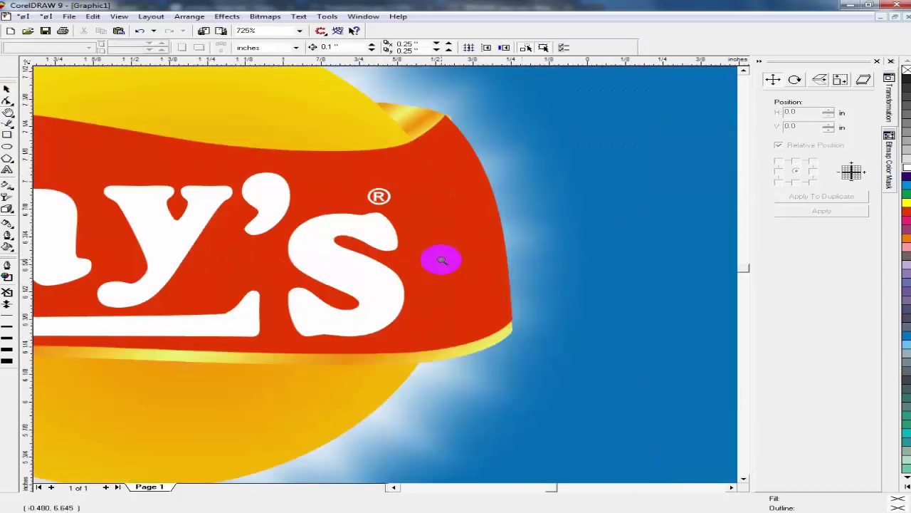
{"action": "left_click", "coordinate": [6, 89]}
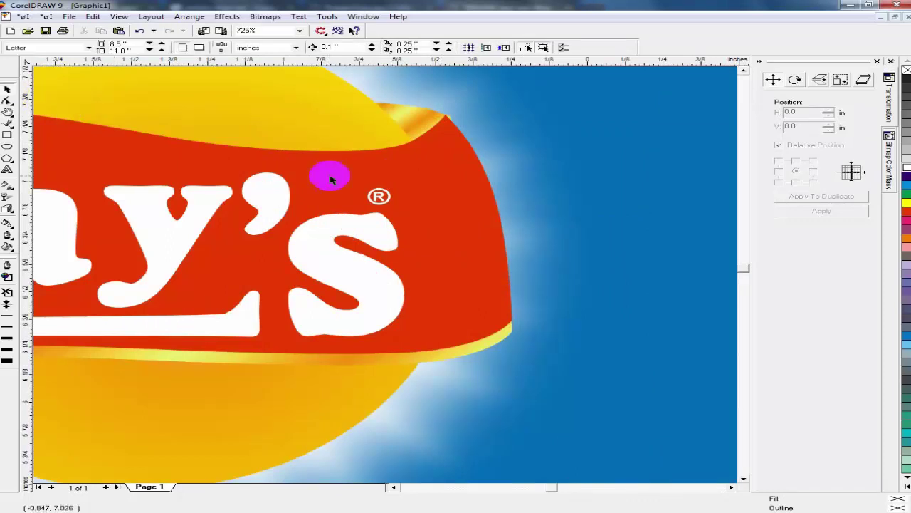
{"action": "left_click", "coordinate": [378, 194]}
{"action": "key", "text": "F3"}
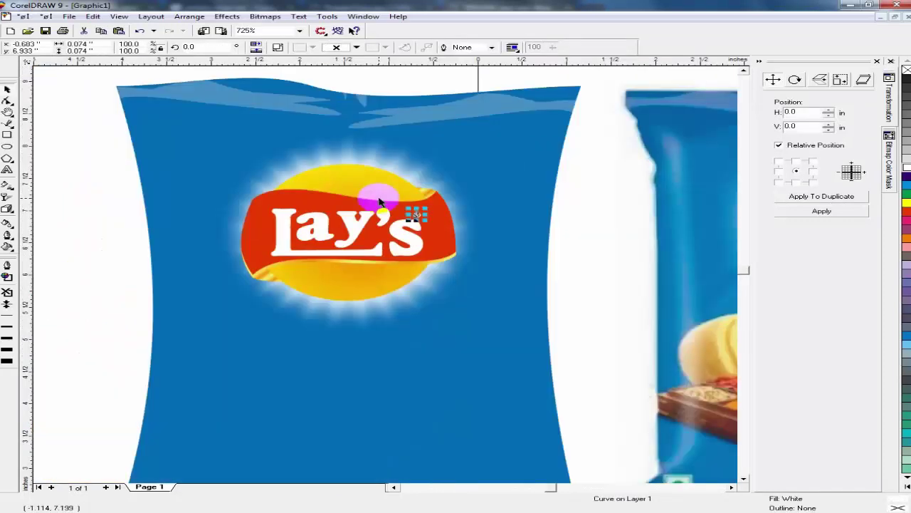
{"action": "key", "text": "F2"}
{"action": "left_click_drag", "start_coordinate": [212, 131], "coordinate": [520, 309]}
{"action": "key", "text": "F3"}
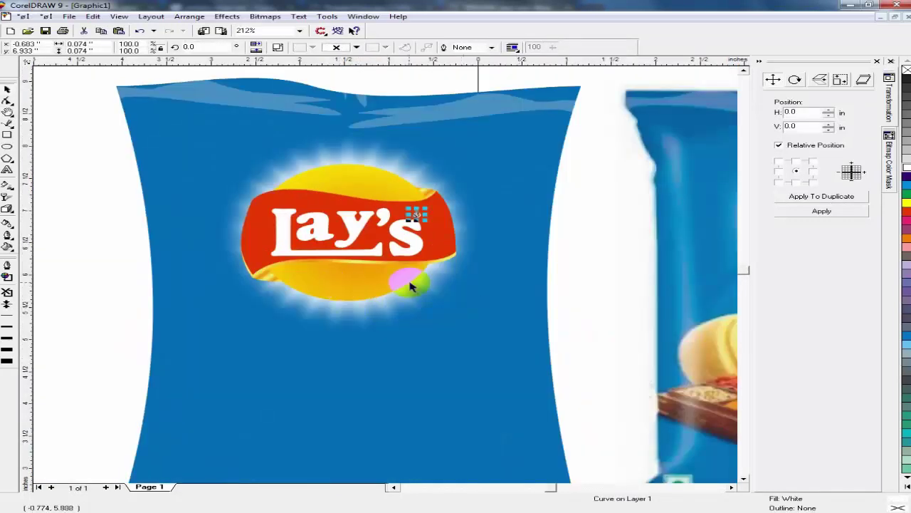
{"action": "key", "text": "F3"}
{"action": "left_click_drag", "start_coordinate": [97, 237], "coordinate": [425, 349]}
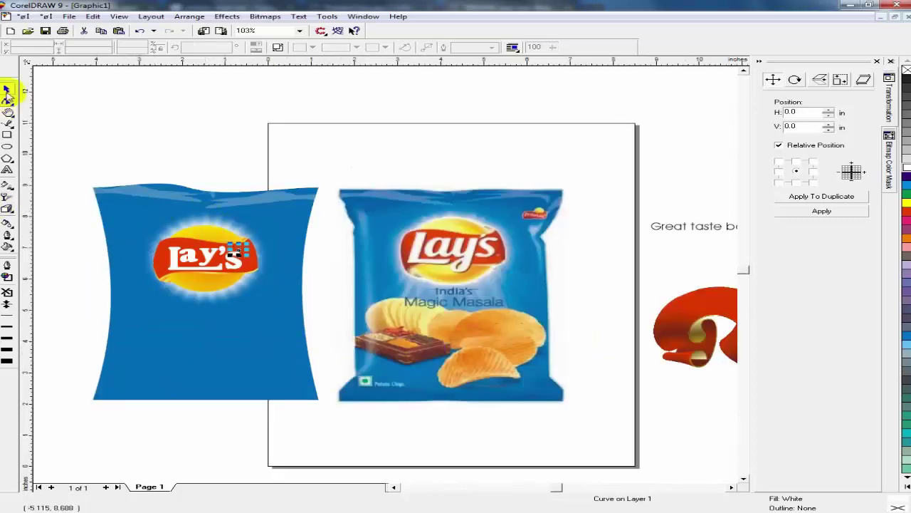
Raise the ® curve a little more above the s and enlarge it to about 0.079 inches wide.
{"action": "left_click_drag", "start_coordinate": [178, 221], "coordinate": [276, 287]}
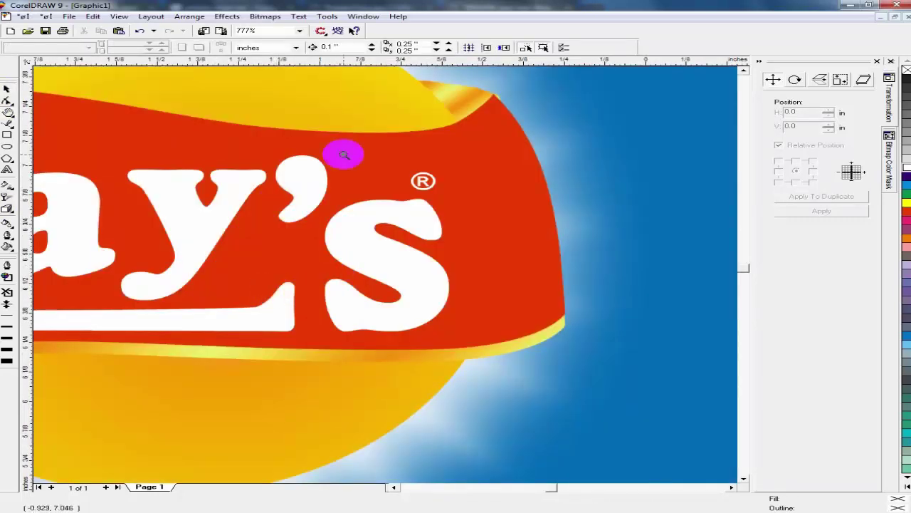
{"action": "left_click_drag", "start_coordinate": [344, 155], "coordinate": [472, 228]}
{"action": "left_click", "coordinate": [9, 89]}
{"action": "left_click", "coordinate": [501, 260]}
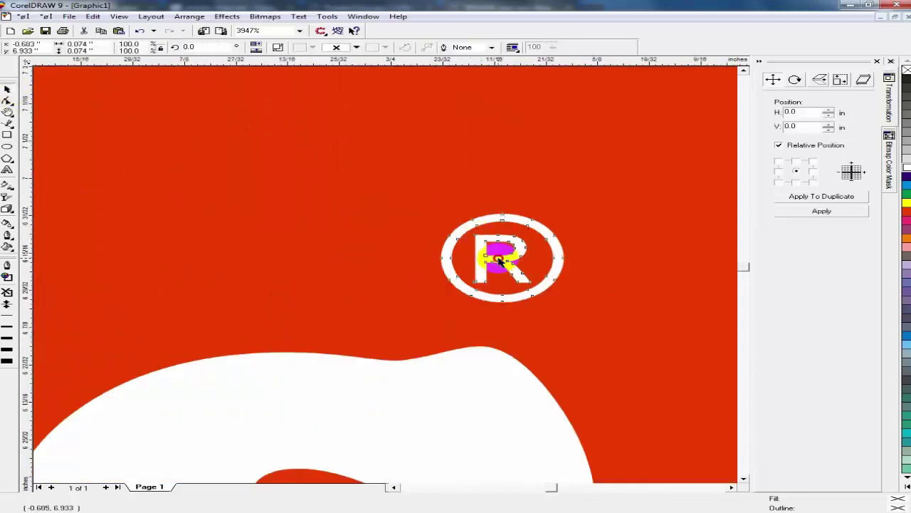
{"action": "left_click_drag", "start_coordinate": [499, 261], "coordinate": [497, 245]}
{"action": "left_click_drag", "start_coordinate": [568, 196], "coordinate": [573, 192]}
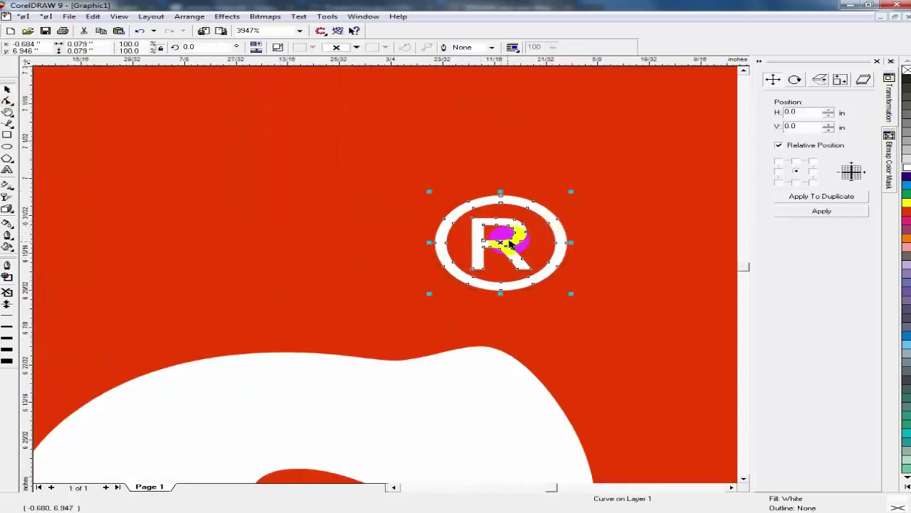
{"action": "key", "text": "F3"}
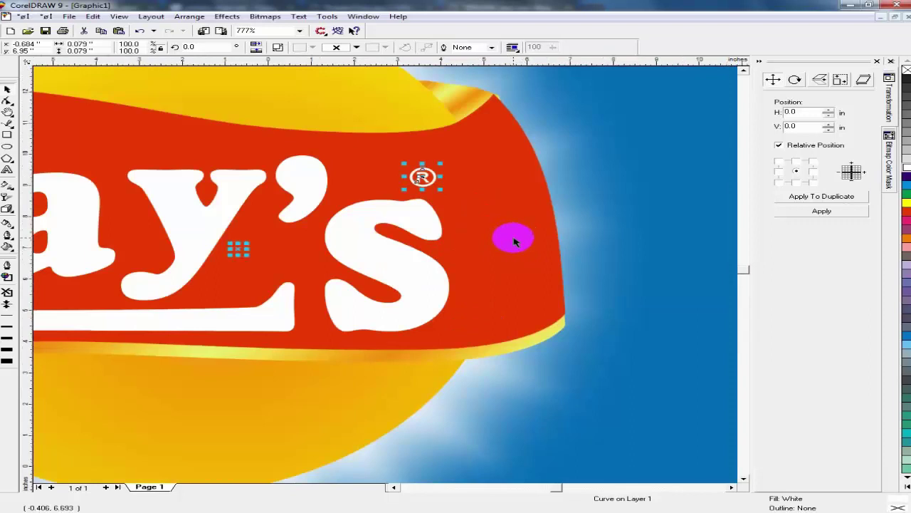
{"action": "key", "text": "F3"}
{"action": "left_click_drag", "start_coordinate": [151, 266], "coordinate": [133, 205]}
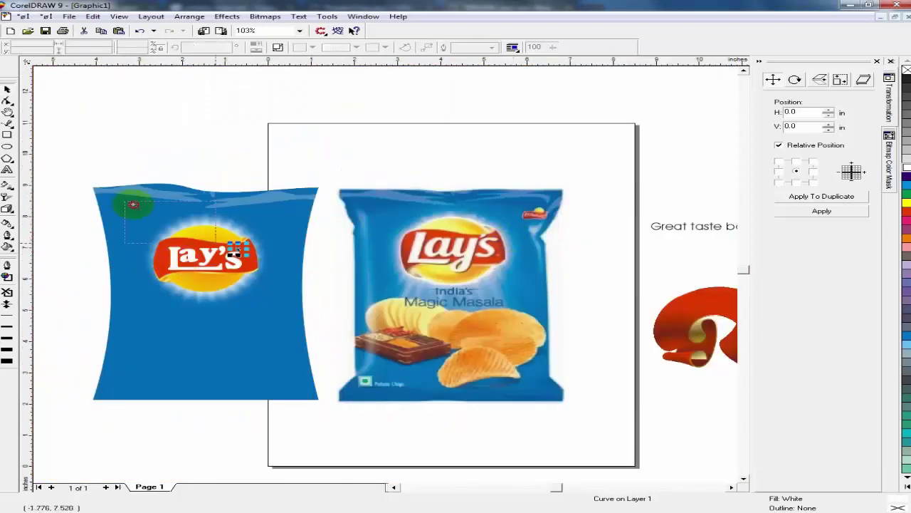
{"action": "left_click_drag", "start_coordinate": [397, 332], "coordinate": [396, 332]}
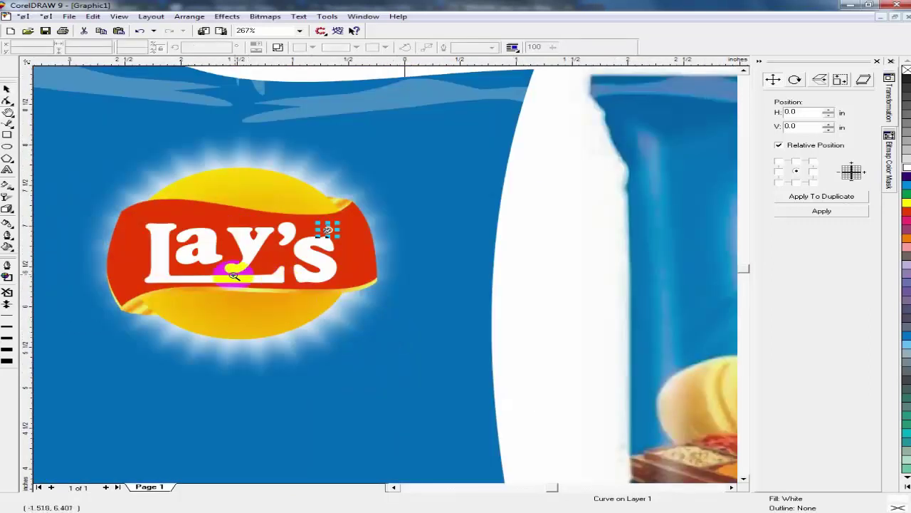
{"action": "left_click_drag", "start_coordinate": [201, 183], "coordinate": [456, 315]}
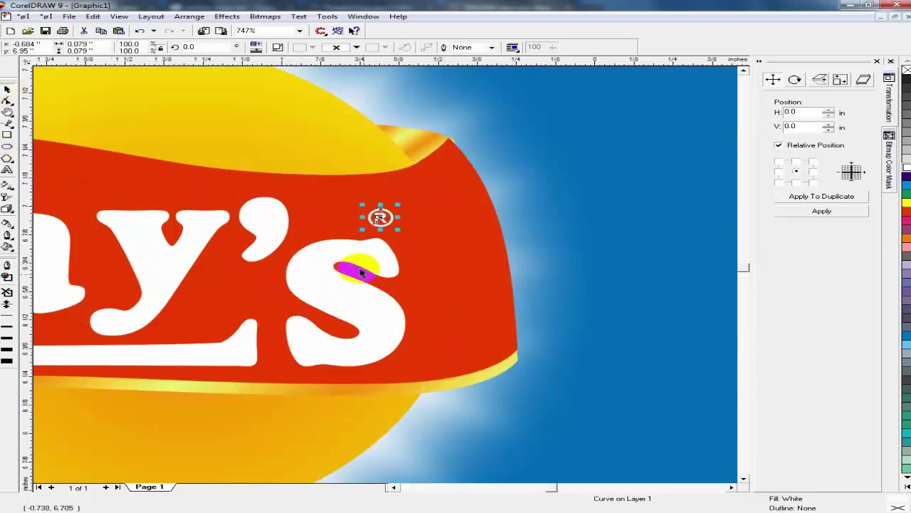
{"action": "left_click", "coordinate": [335, 302]}
{"action": "left_click_drag", "start_coordinate": [335, 301], "coordinate": [365, 304]}
{"action": "key", "text": "ctrl+z"}
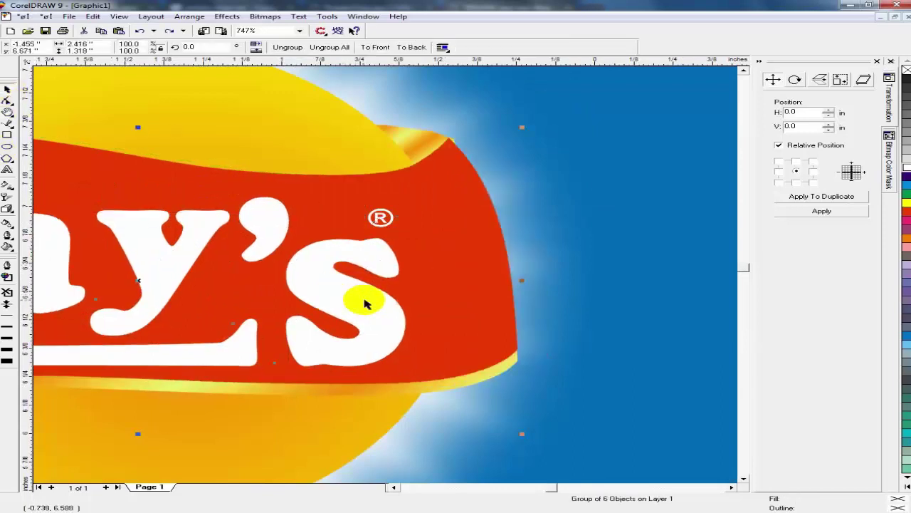
Ungroup the logo and place a duplicate of the s, reduced to about 0.242 inches wide, between the s and the banner's end.
{"action": "left_click", "coordinate": [276, 54]}
{"action": "left_click", "coordinate": [335, 294]}
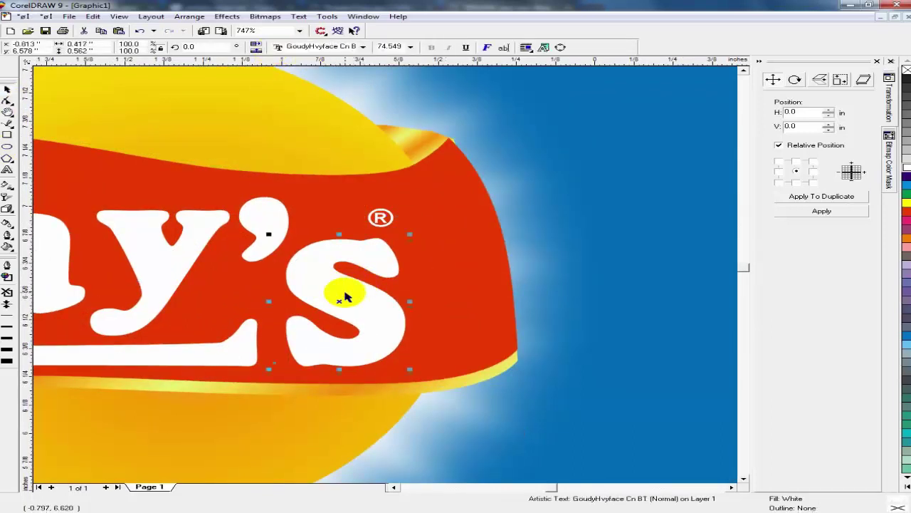
{"action": "left_click_drag", "start_coordinate": [335, 295], "coordinate": [430, 304]}
{"action": "left_click_drag", "start_coordinate": [492, 236], "coordinate": [475, 267]}
{"action": "key", "text": "ctrl+r"}
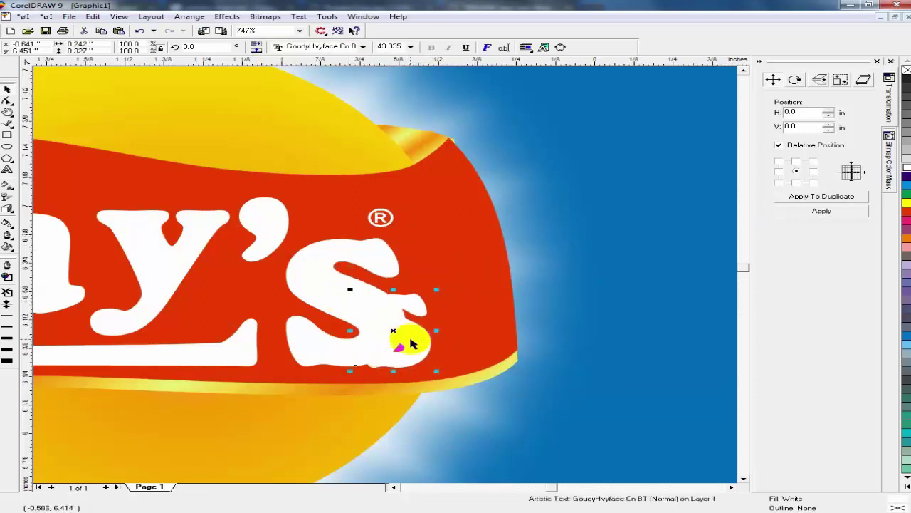
{"action": "left_click_drag", "start_coordinate": [410, 339], "coordinate": [454, 331]}
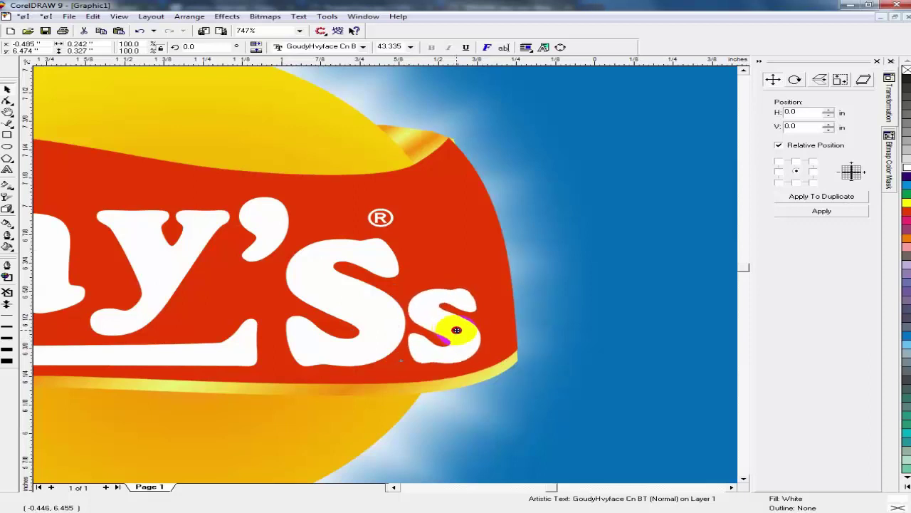
Move the ® curve above the small duplicate s and enlarge it to about 0.112 inches wide.
{"action": "left_click", "coordinate": [379, 216]}
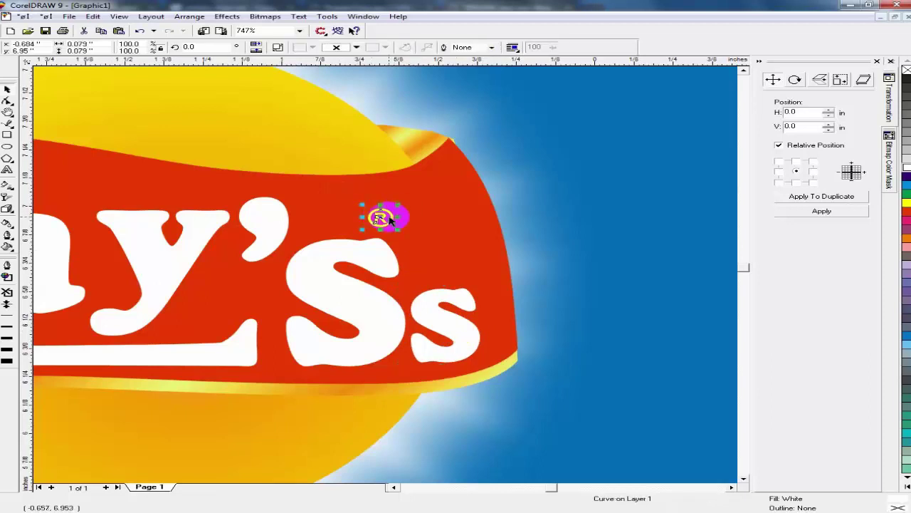
{"action": "left_click_drag", "start_coordinate": [380, 217], "coordinate": [467, 234]}
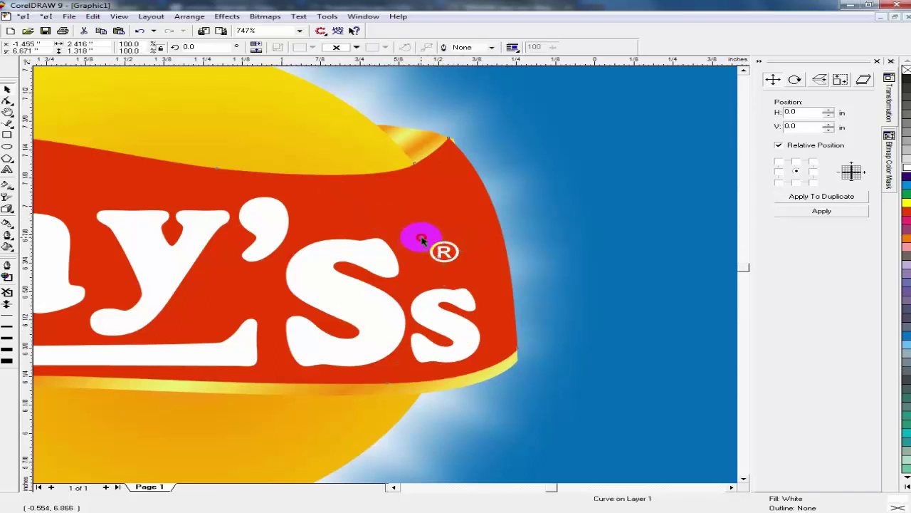
{"action": "left_click", "coordinate": [436, 251]}
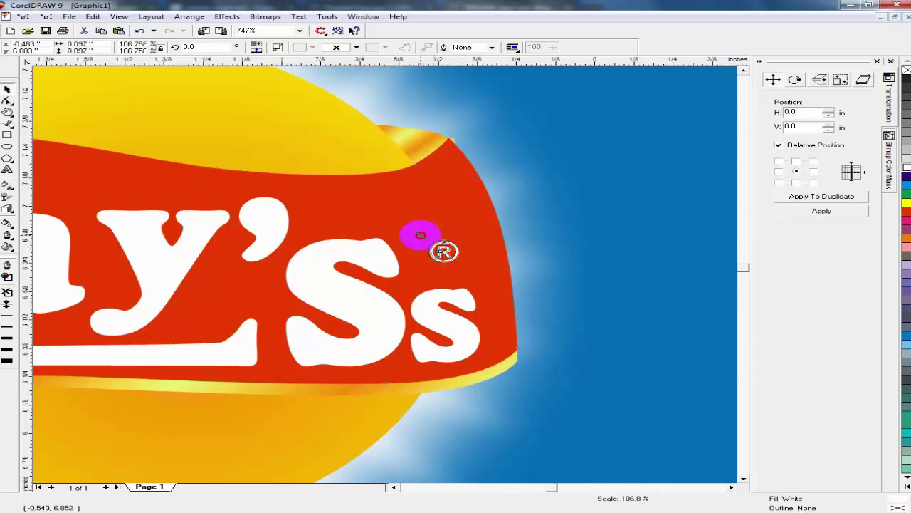
{"action": "left_click_drag", "start_coordinate": [421, 235], "coordinate": [421, 235]}
{"action": "left_click_drag", "start_coordinate": [419, 268], "coordinate": [417, 268]}
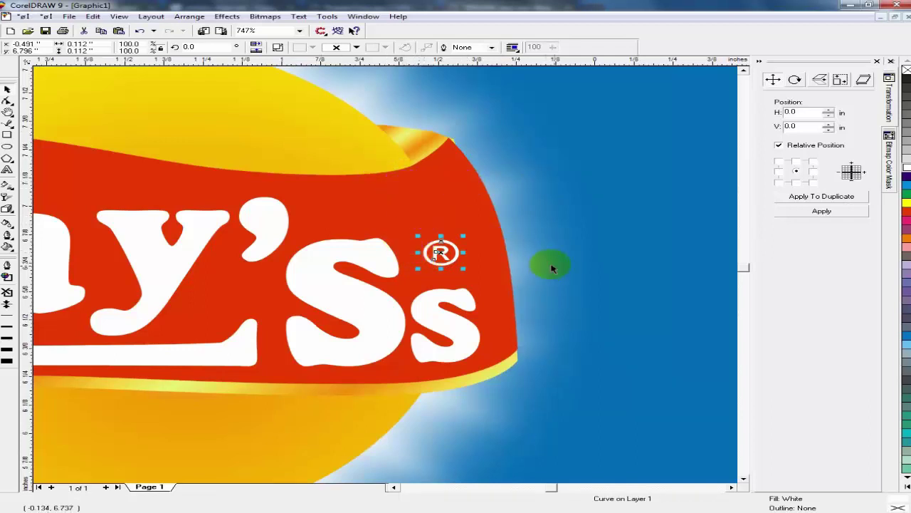
{"action": "key", "text": "F3"}
{"action": "key", "text": "F3"}
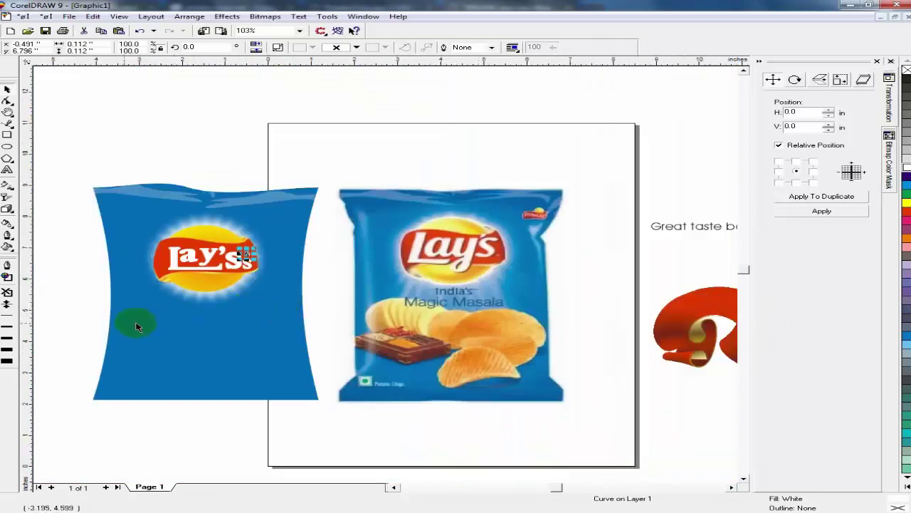
{"action": "left_click", "coordinate": [91, 323]}
Move the "Great taste batter" text to just above the middle of the red ribbon.
{"action": "scroll", "coordinate": [612, 395], "scroll_direction": "down", "scroll_amount": 1}
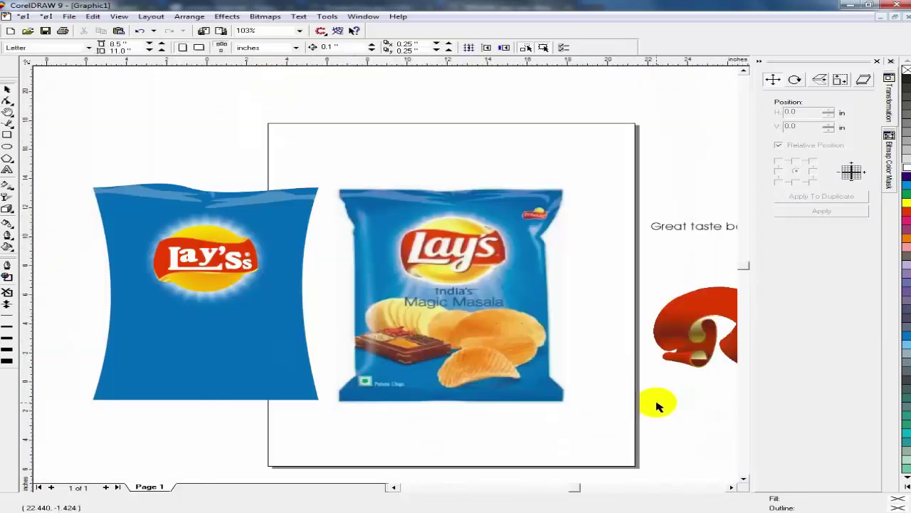
{"action": "key", "text": "z"}
{"action": "left_click_drag", "start_coordinate": [383, 271], "coordinate": [671, 377]}
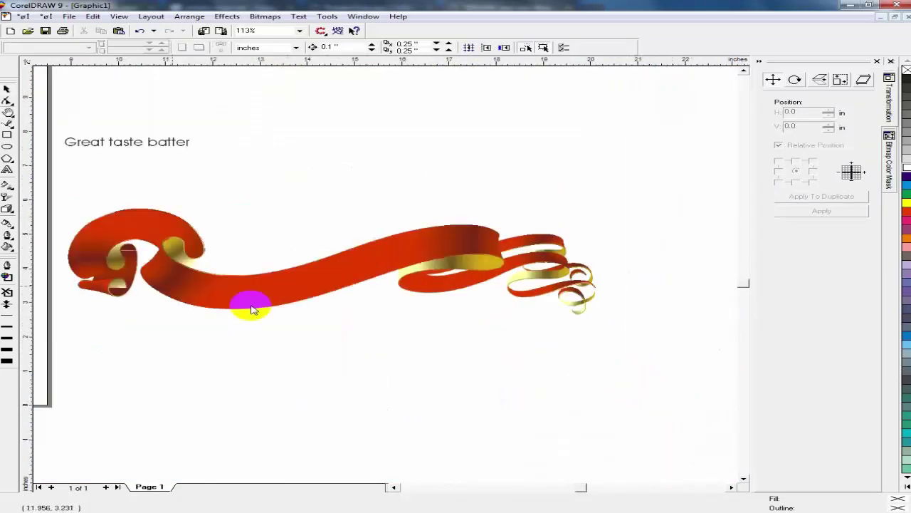
{"action": "left_click", "coordinate": [9, 87]}
{"action": "left_click", "coordinate": [126, 142]}
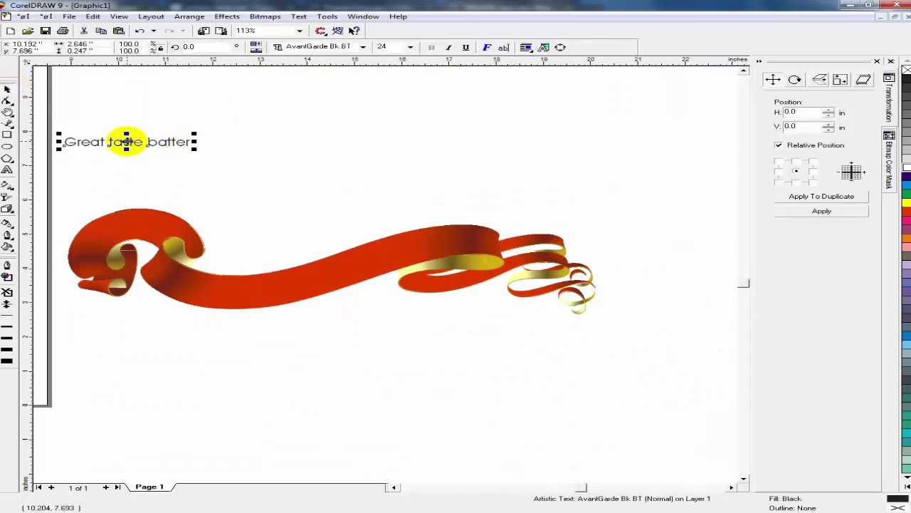
{"action": "left_click_drag", "start_coordinate": [126, 142], "coordinate": [273, 208]}
{"action": "key", "text": "z"}
{"action": "left_click_drag", "start_coordinate": [220, 193], "coordinate": [499, 309]}
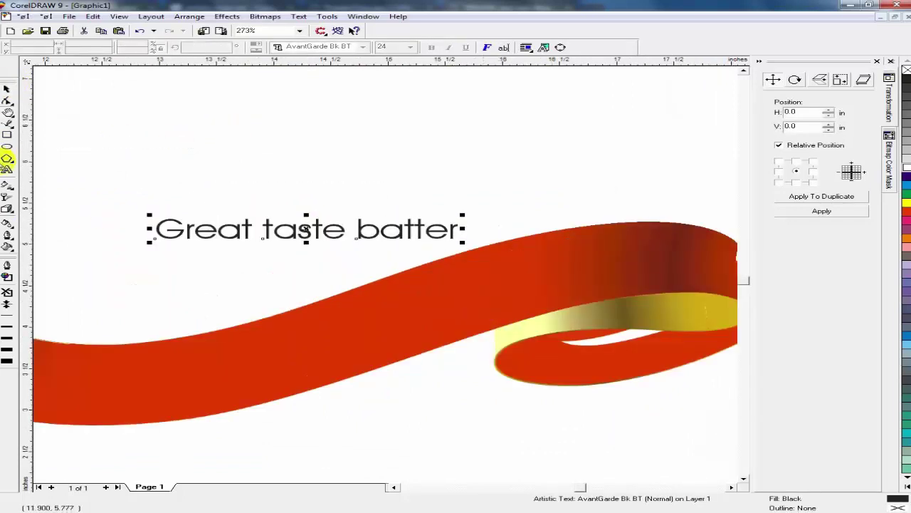
{"action": "left_click", "coordinate": [189, 109]}
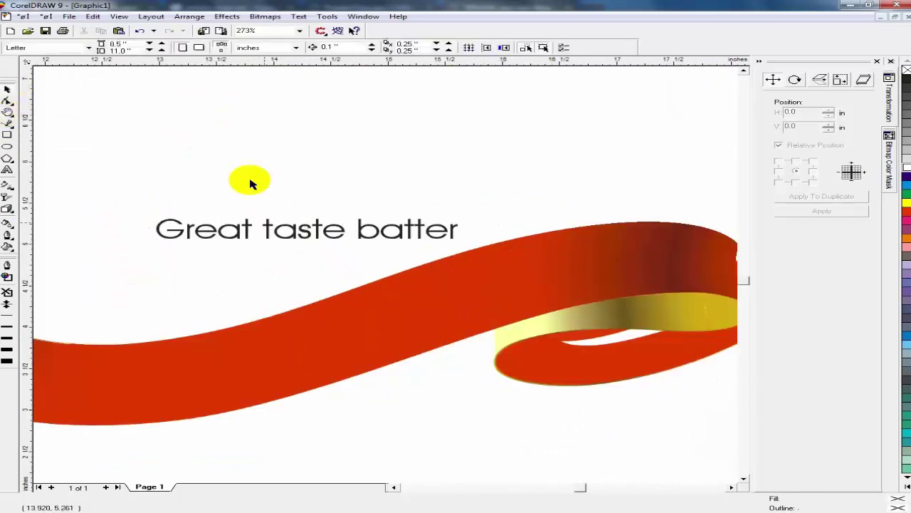
Change the "Great taste batter" text to Title Case.
{"action": "left_click", "coordinate": [268, 237]}
{"action": "key", "text": "alt+t"}
{"action": "key", "text": "c"}
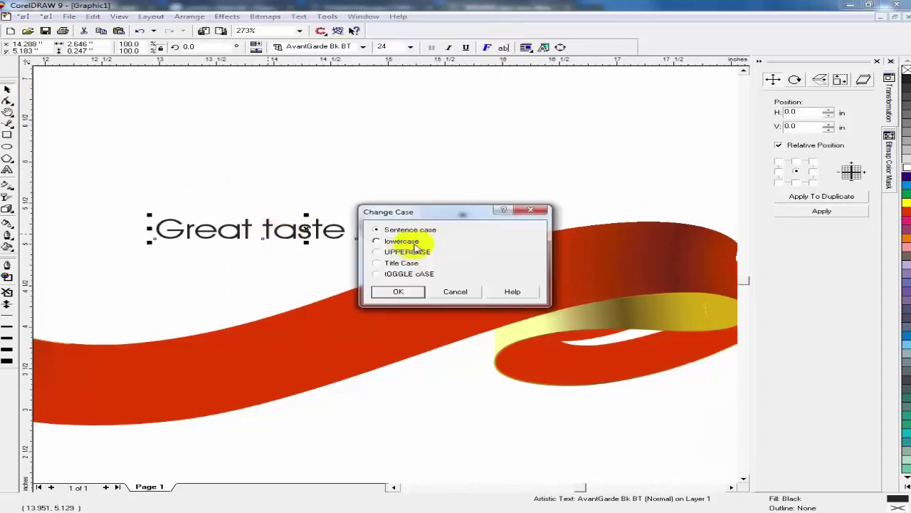
{"action": "left_click", "coordinate": [399, 262]}
{"action": "left_click", "coordinate": [405, 291]}
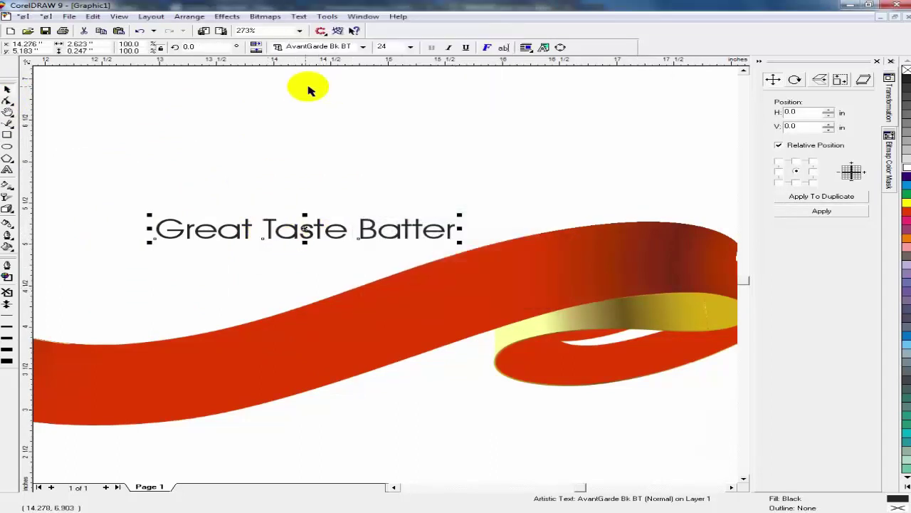
Set the "Great Taste Batter" text in Arial, enlarge it to about 31 pt and move it higher above the ribbon.
{"action": "left_click", "coordinate": [319, 47]}
{"action": "type", "text": "arial"}
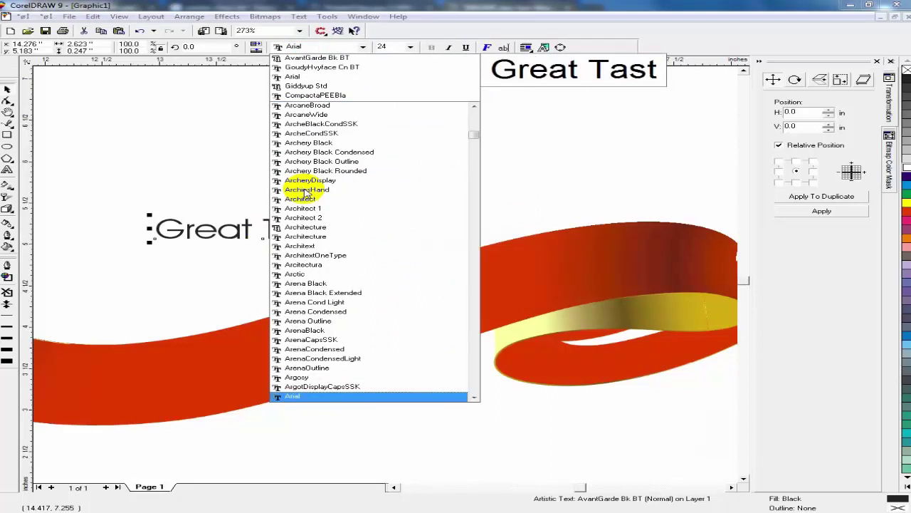
{"action": "key", "text": "Return"}
{"action": "left_click_drag", "start_coordinate": [469, 245], "coordinate": [515, 246]}
{"action": "left_click_drag", "start_coordinate": [308, 232], "coordinate": [349, 159]}
{"action": "left_click", "coordinate": [387, 284]}
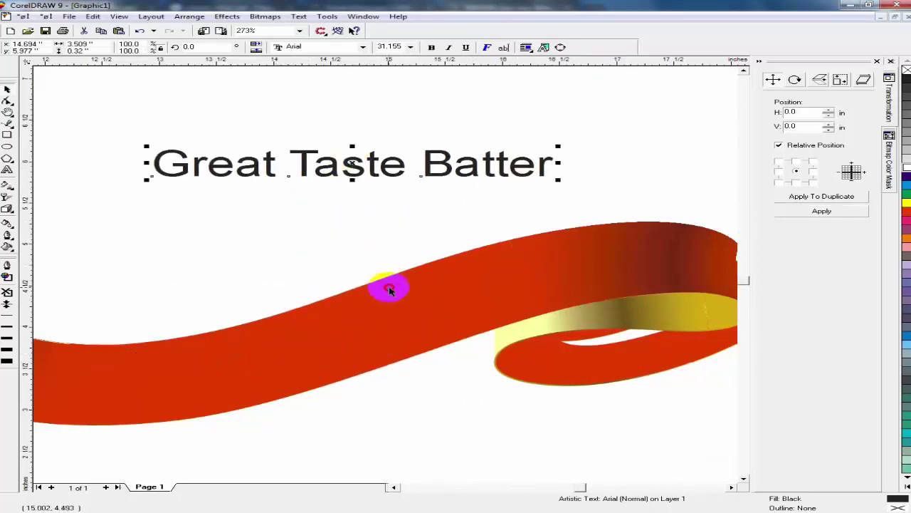
{"action": "left_click", "coordinate": [388, 171]}
{"action": "left_click", "coordinate": [366, 311], "text": "shift"}
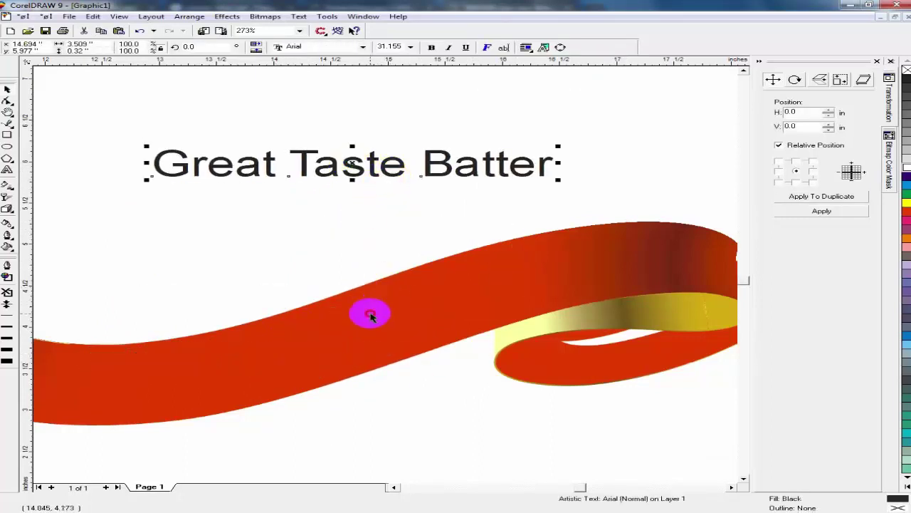
{"action": "left_click", "coordinate": [303, 16]}
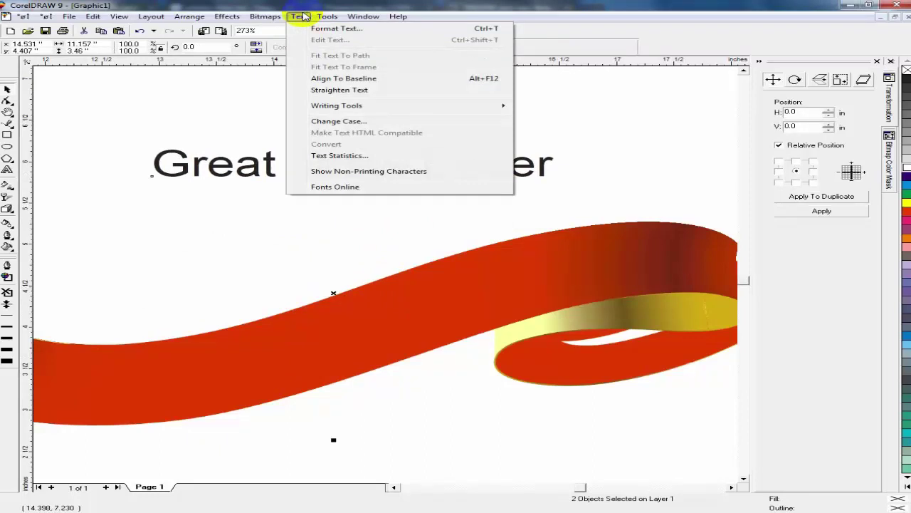
{"action": "left_click", "coordinate": [242, 147]}
Set the "Great Taste Batter" text in bold Arial Black.
{"action": "left_click", "coordinate": [270, 166]}
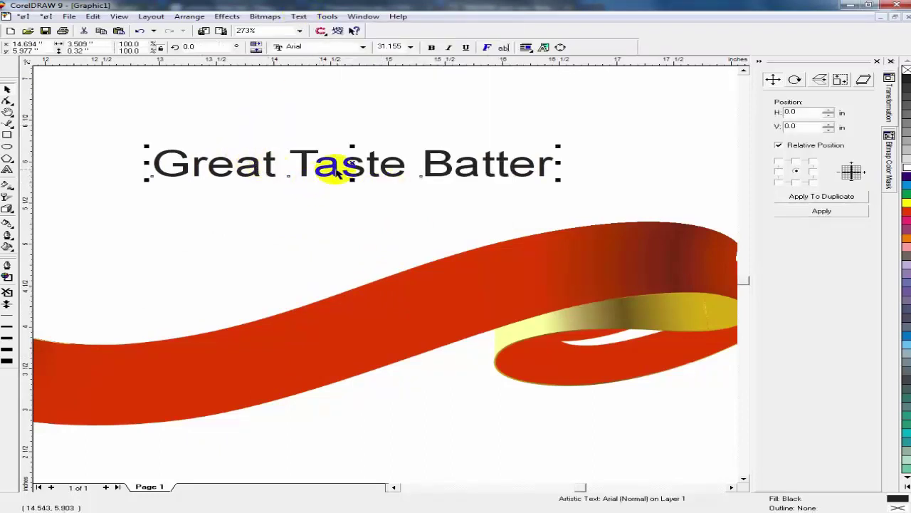
{"action": "left_click", "coordinate": [363, 47]}
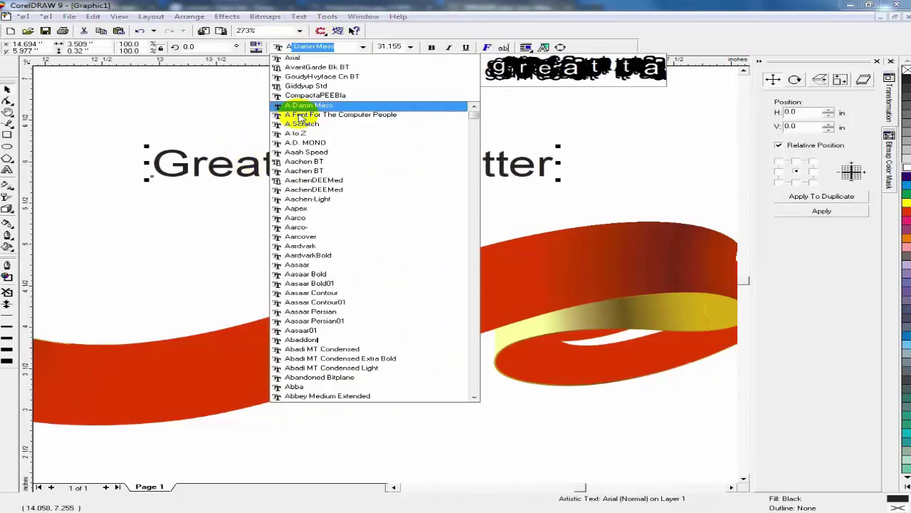
{"action": "type", "text": "Arial Black"}
{"action": "key", "text": "Return"}
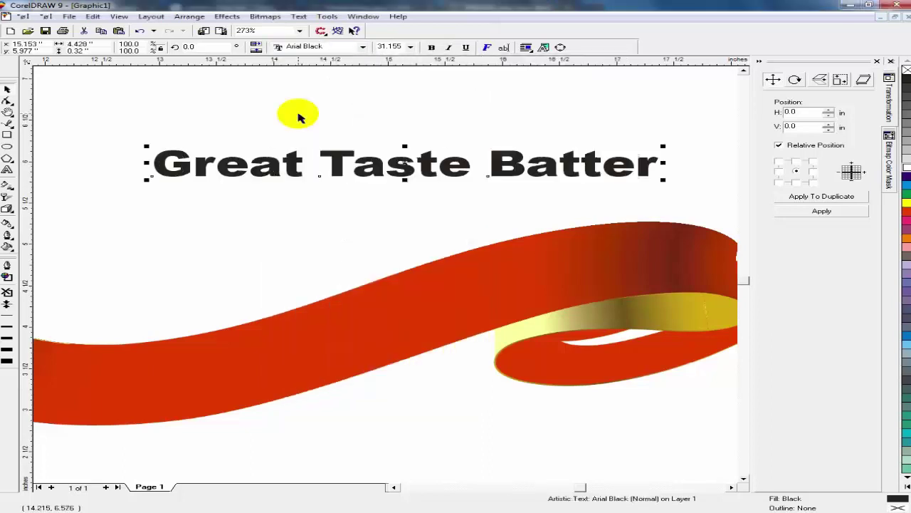
{"action": "left_click", "coordinate": [431, 47]}
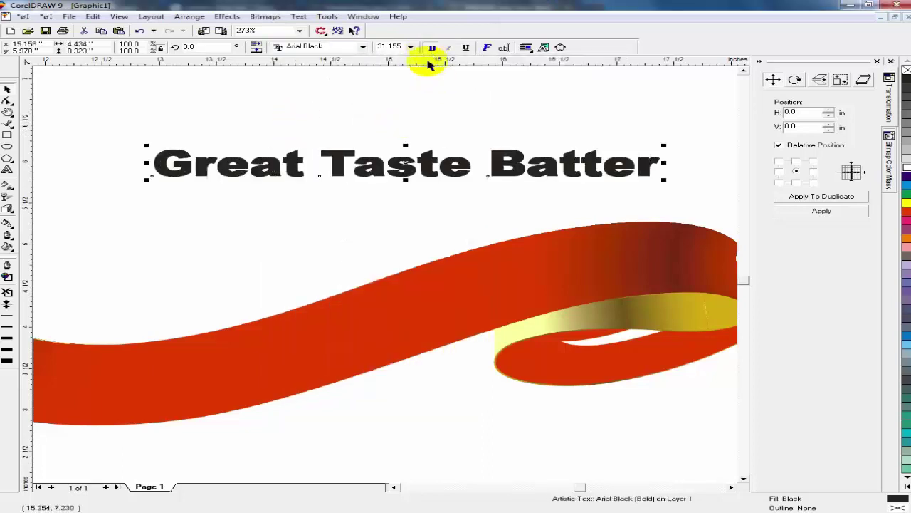
Move the "Great Taste Batter" text down over the red ribbon and align the two on their centres.
{"action": "left_click_drag", "start_coordinate": [406, 167], "coordinate": [360, 262]}
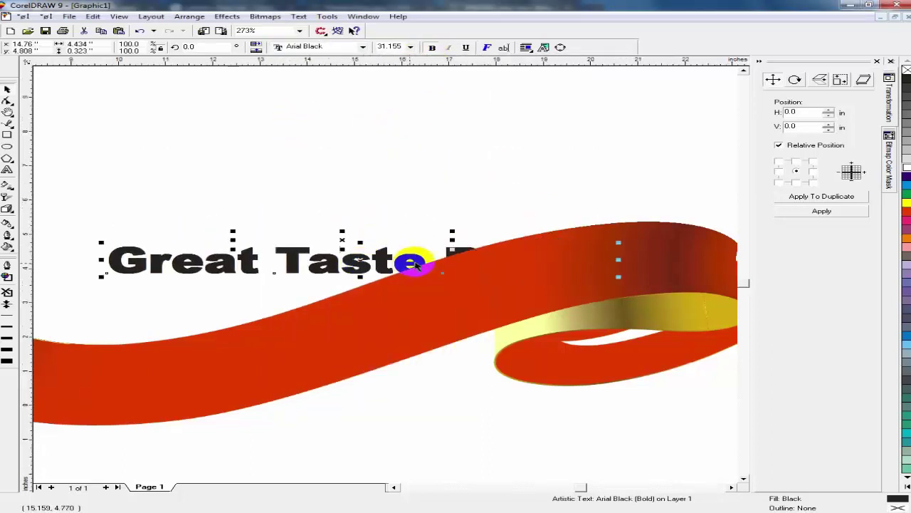
{"action": "key", "text": "F3"}
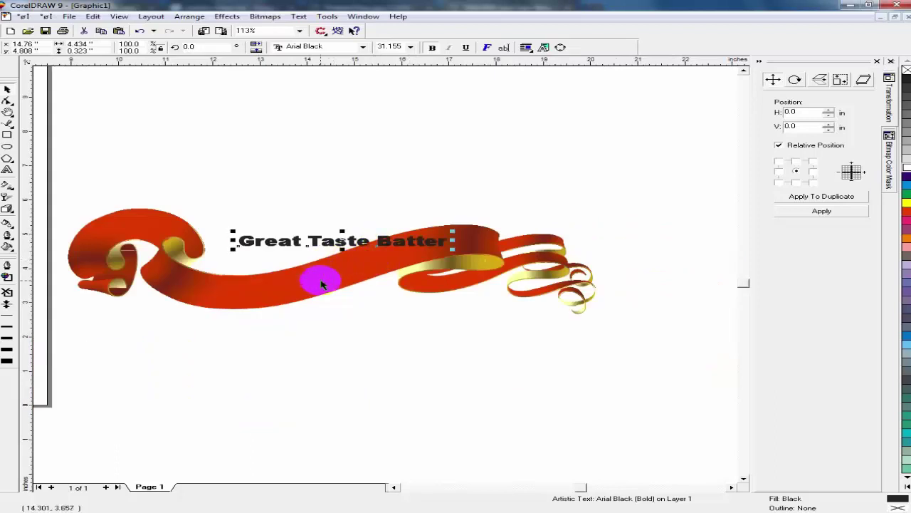
{"action": "left_click", "coordinate": [301, 286], "text": "shift"}
{"action": "key", "text": "c"}
{"action": "left_click_drag", "start_coordinate": [333, 197], "coordinate": [351, 161]}
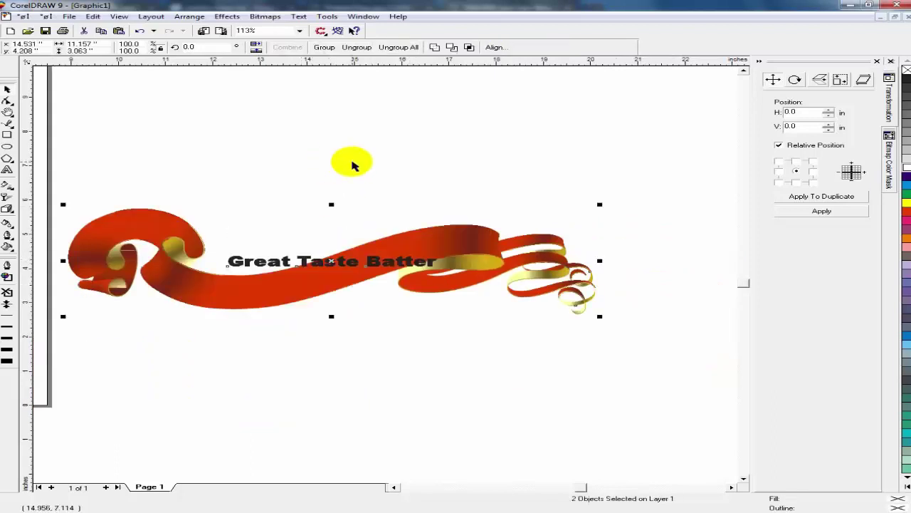
Fill the "Great Taste Batter" text with white.
{"action": "left_click", "coordinate": [372, 258]}
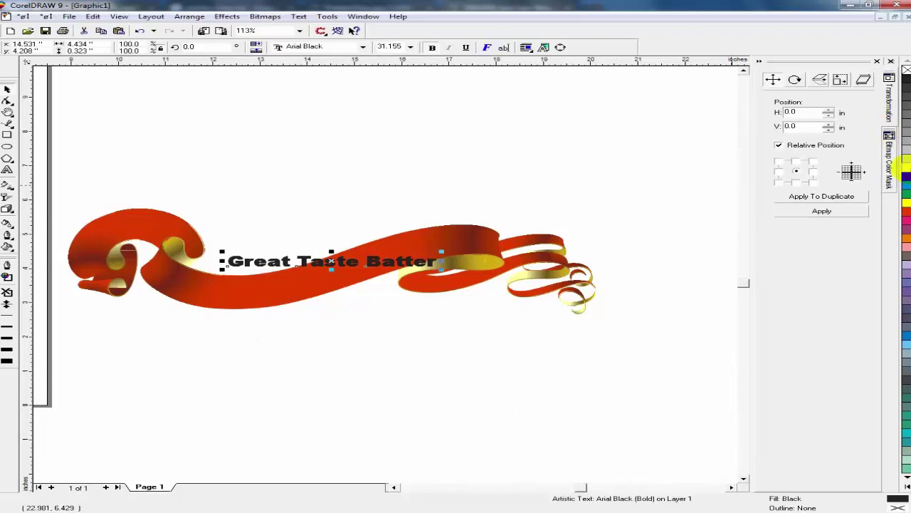
{"action": "left_click", "coordinate": [906, 168]}
{"action": "left_click", "coordinate": [339, 347]}
Show the artwork in wireframe, enlarge the slogan text to about 33.4 pt and centre it on the ribbon.
{"action": "key", "text": "F2"}
{"action": "left_click_drag", "start_coordinate": [116, 191], "coordinate": [579, 358]}
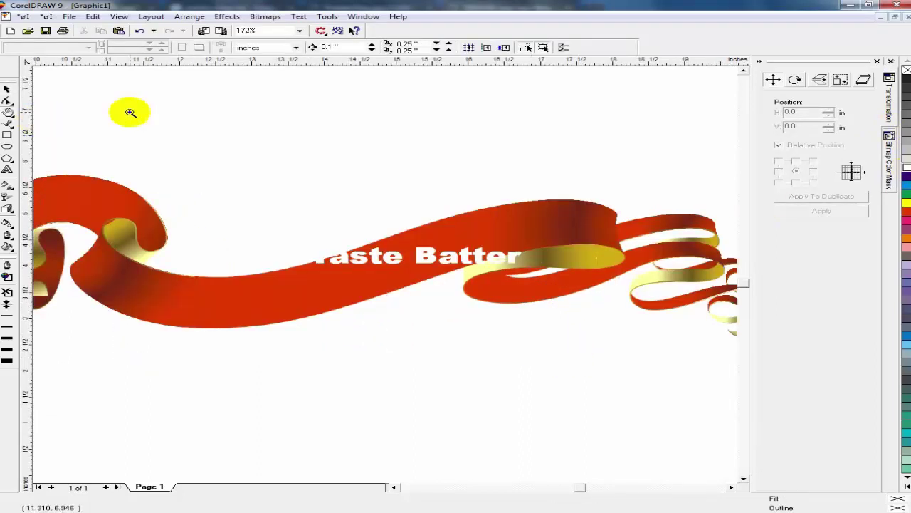
{"action": "key", "text": "shift+F9"}
{"action": "left_click", "coordinate": [315, 258]}
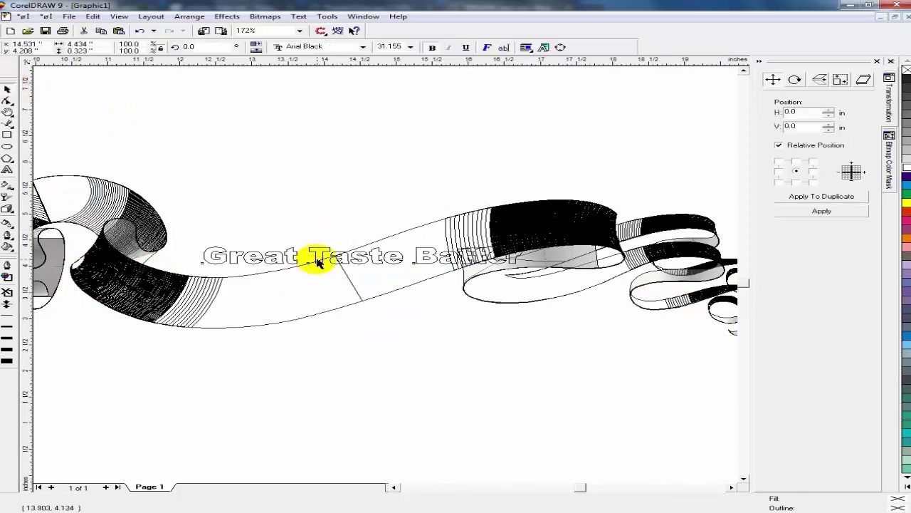
{"action": "left_click_drag", "start_coordinate": [356, 250], "coordinate": [392, 204]}
{"action": "left_click_drag", "start_coordinate": [559, 215], "coordinate": [575, 230]}
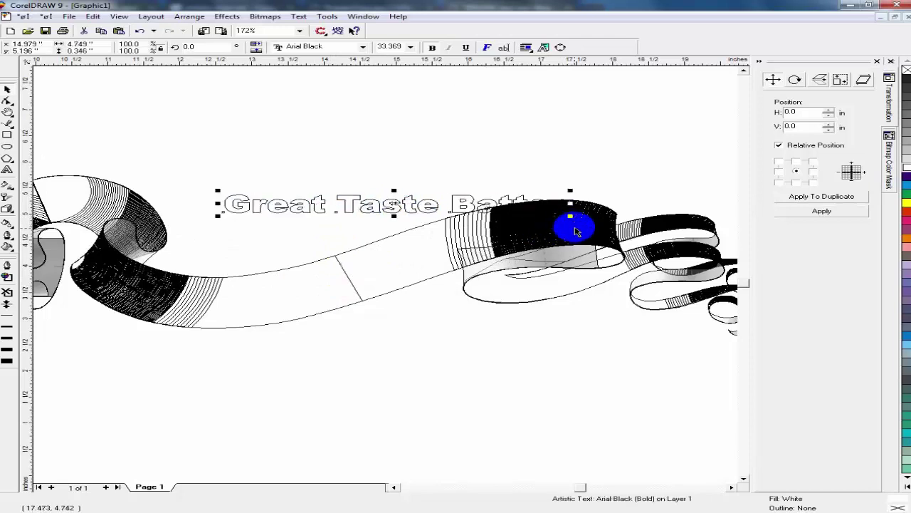
{"action": "left_click", "coordinate": [349, 280]}
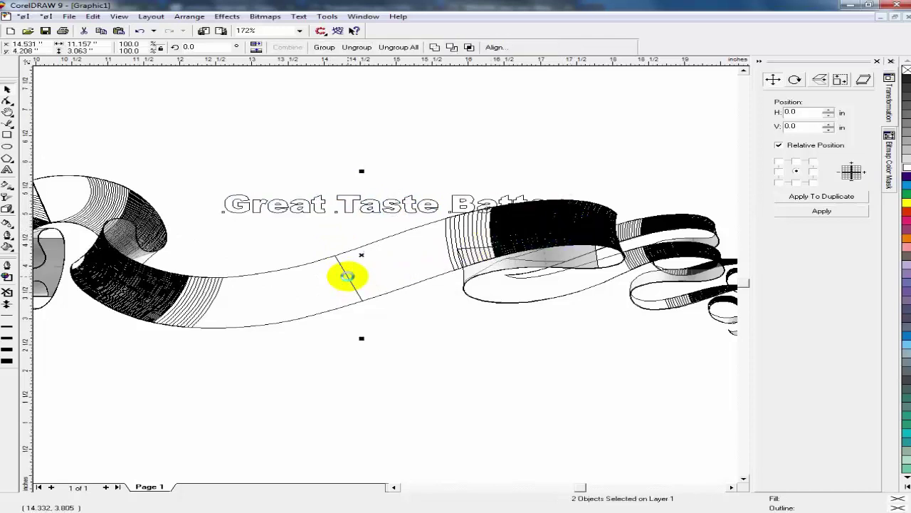
{"action": "key", "text": "c"}
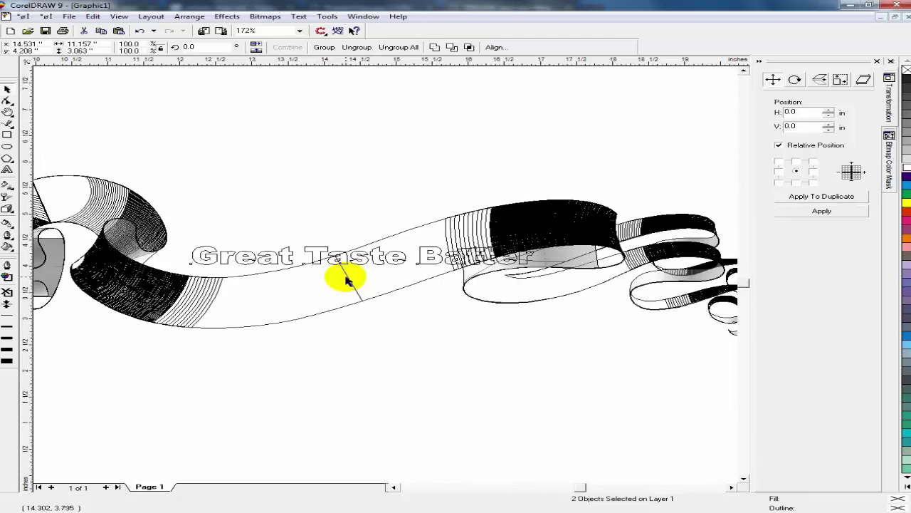
Apply an envelope to the slogan in normal view, bending its left half downward and its right half upward along the ribbon.
{"action": "left_click", "coordinate": [382, 258]}
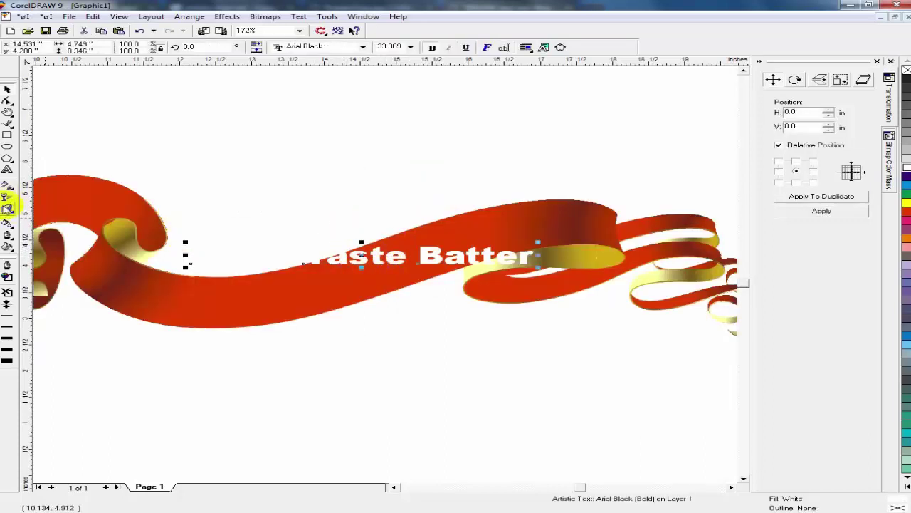
{"action": "left_click", "coordinate": [14, 212]}
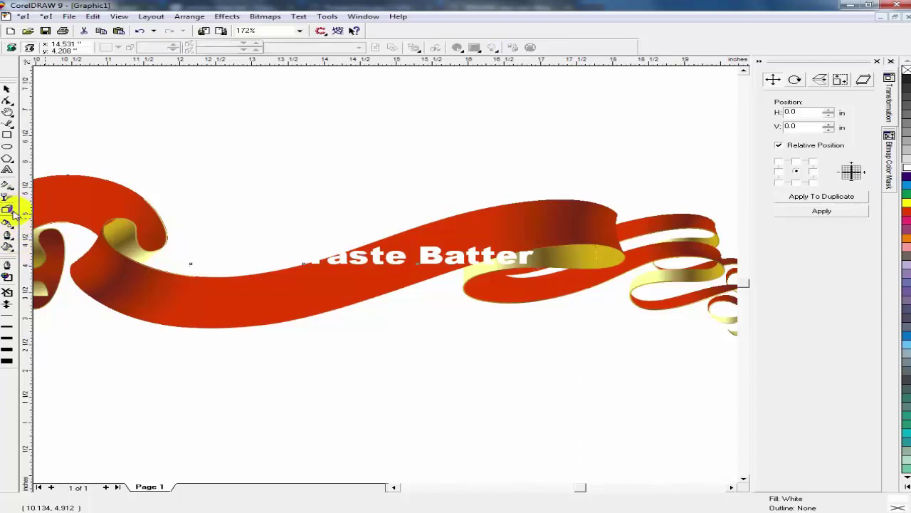
{"action": "left_click", "coordinate": [87, 214]}
{"action": "left_click", "coordinate": [269, 255]}
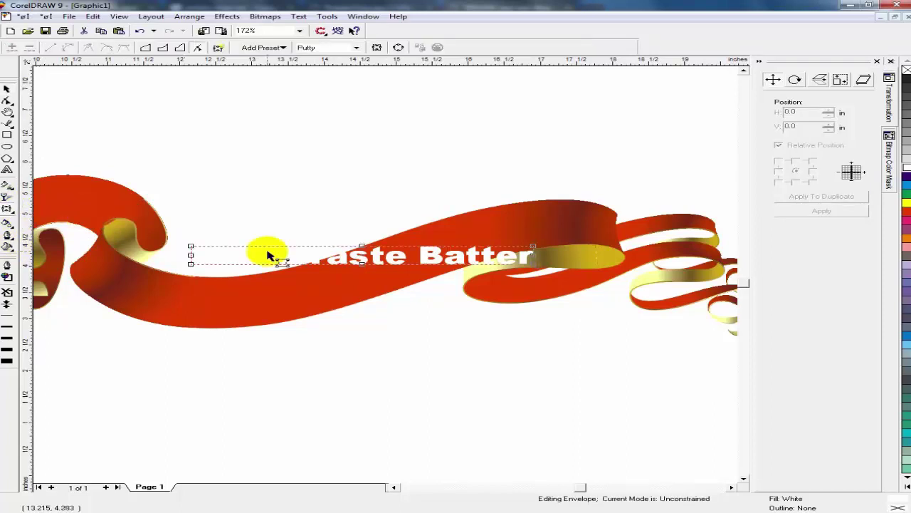
{"action": "left_click_drag", "start_coordinate": [259, 268], "coordinate": [255, 301]}
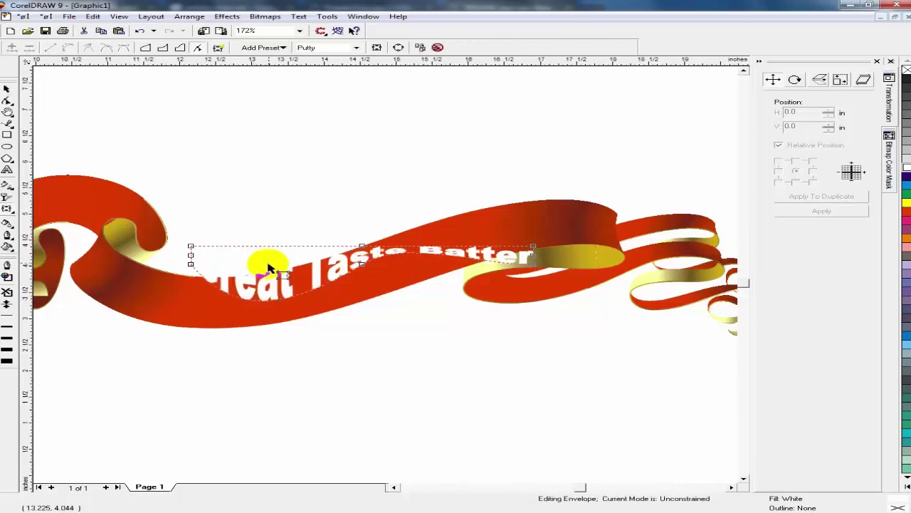
{"action": "left_click_drag", "start_coordinate": [270, 245], "coordinate": [275, 275]}
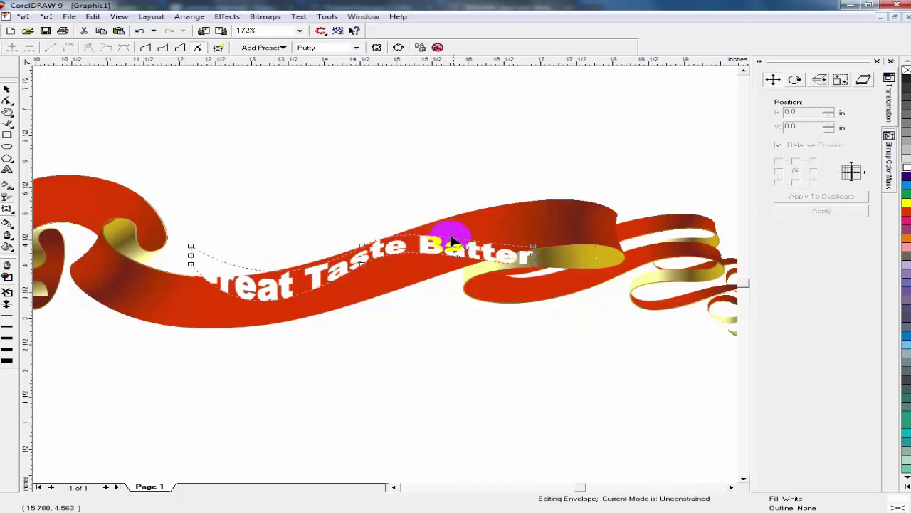
{"action": "left_click_drag", "start_coordinate": [507, 250], "coordinate": [507, 239]}
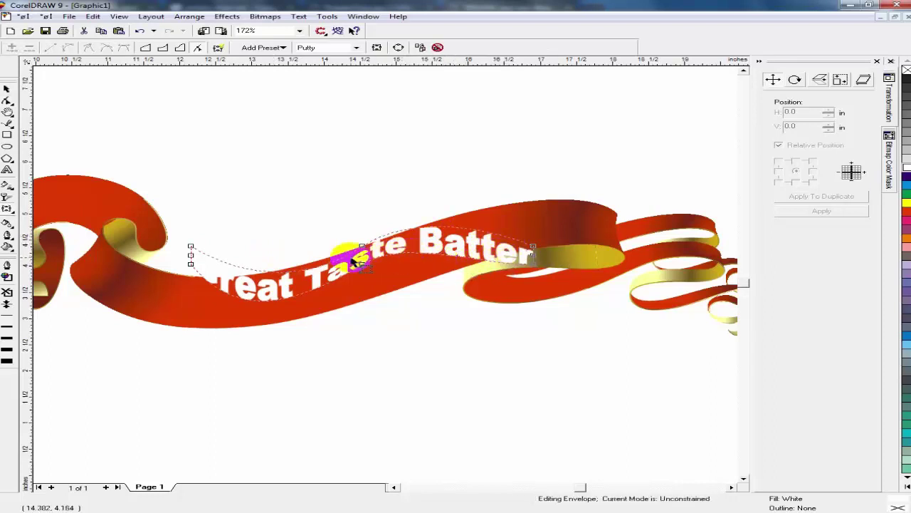
Lower the envelope's bottom middle node and move its end nodes out to both ends of the ribbon's main band.
{"action": "left_click", "coordinate": [358, 277]}
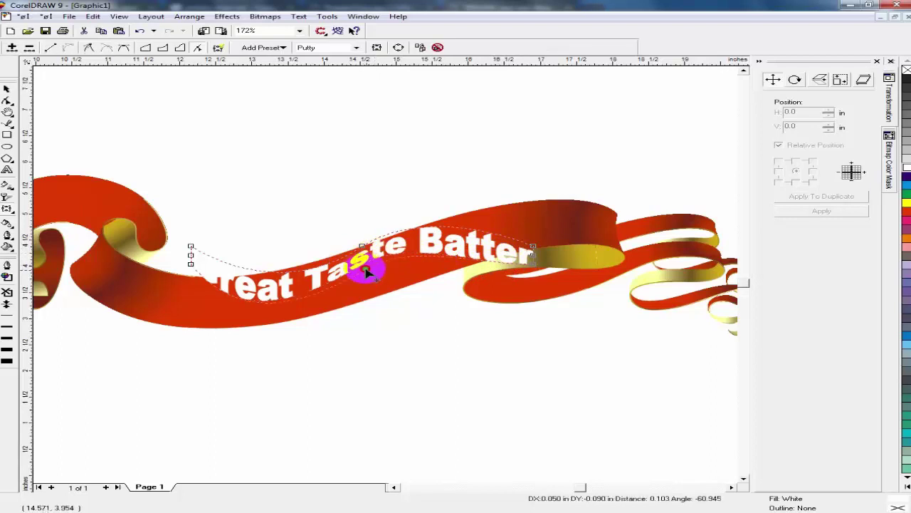
{"action": "left_click_drag", "start_coordinate": [370, 279], "coordinate": [369, 278]}
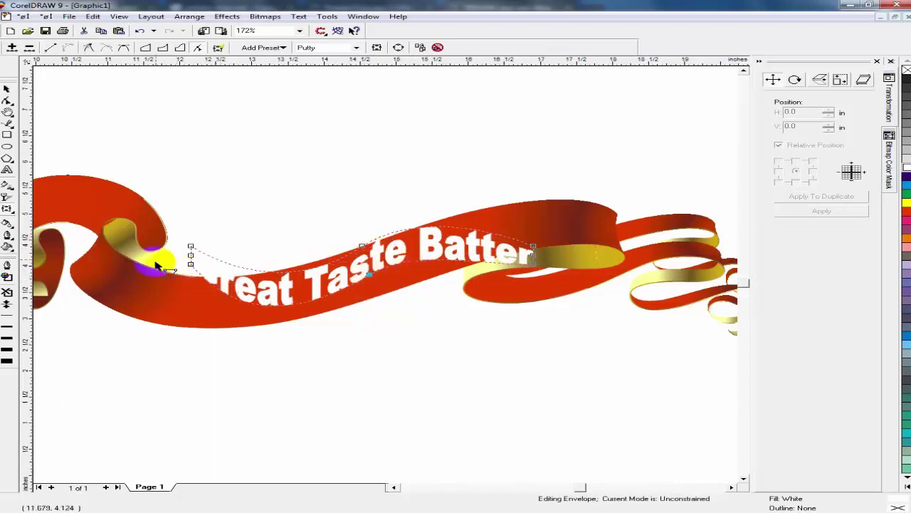
{"action": "mouse_move", "coordinate": [190, 264]}
{"action": "left_mouse_down"}
{"action": "mouse_move", "coordinate": [170, 293]}
{"action": "mouse_move", "coordinate": [115, 285]}
{"action": "left_mouse_up"}
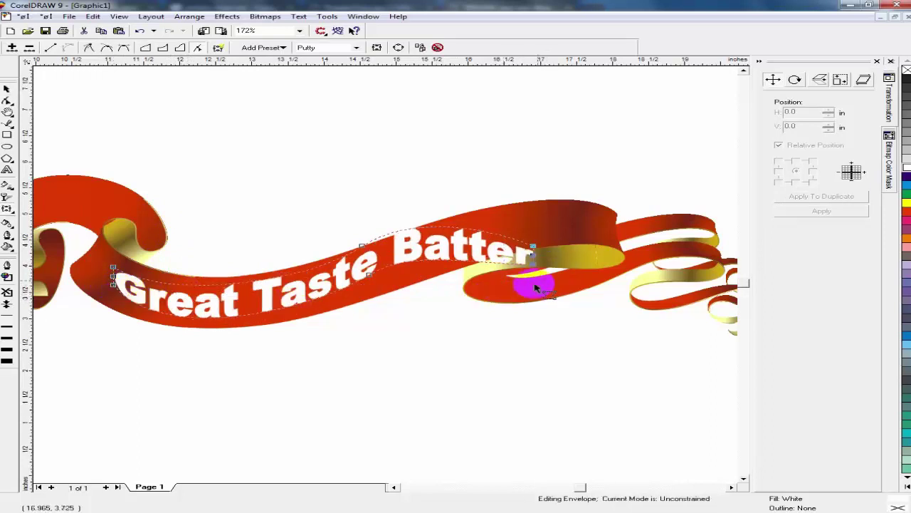
{"action": "mouse_move", "coordinate": [535, 265]}
{"action": "left_mouse_down"}
{"action": "mouse_move", "coordinate": [578, 239]}
{"action": "mouse_move", "coordinate": [599, 240]}
{"action": "left_mouse_up"}
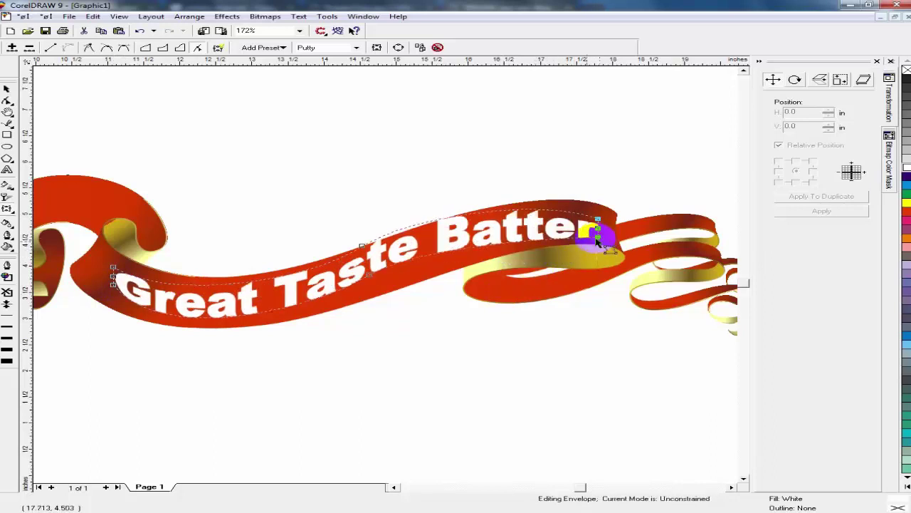
Shift the envelope's upper and lower middle nodes slightly down so the word "Taste" follows the ribbon's curve.
{"action": "left_click_drag", "start_coordinate": [344, 222], "coordinate": [403, 300]}
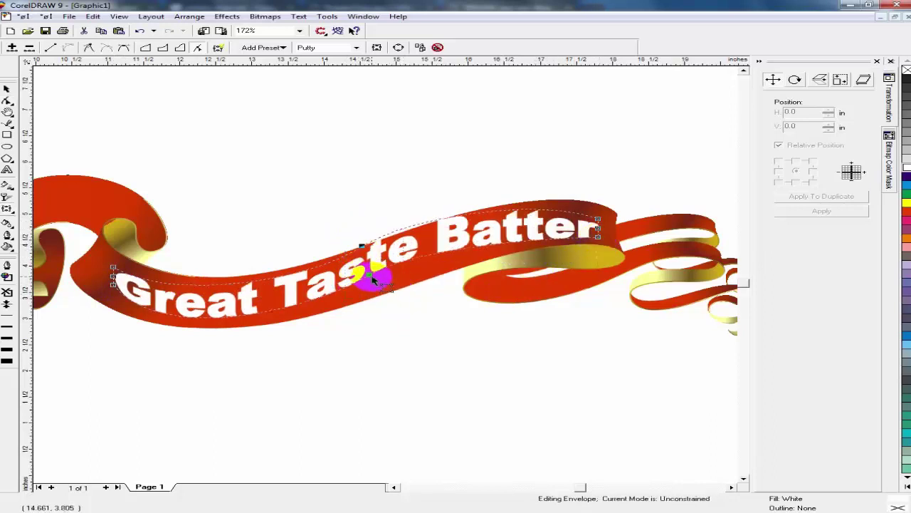
{"action": "left_click_drag", "start_coordinate": [320, 203], "coordinate": [366, 261]}
{"action": "left_click", "coordinate": [358, 244]}
{"action": "left_click", "coordinate": [375, 283]}
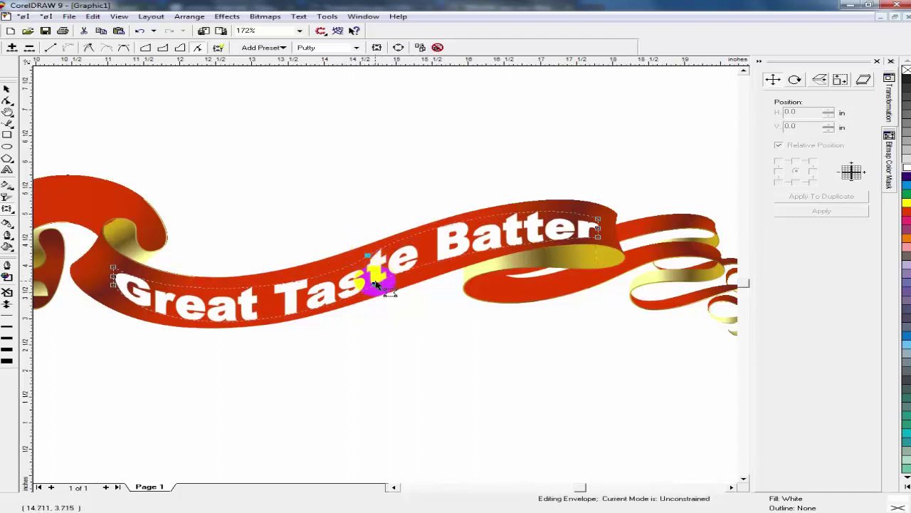
Spread the envelope's left-end corner nodes so the word "Great" fills more of the ribbon's height.
{"action": "left_click", "coordinate": [113, 285]}
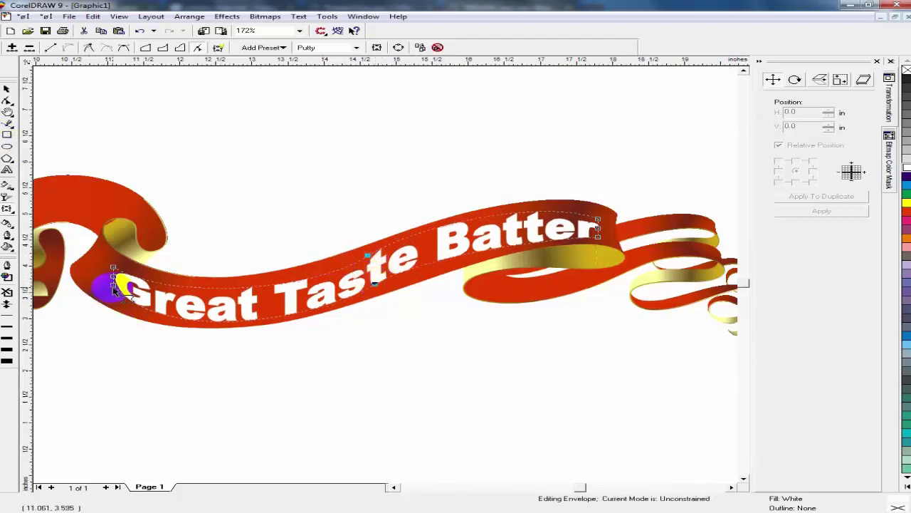
{"action": "left_click_drag", "start_coordinate": [115, 290], "coordinate": [115, 266]}
{"action": "left_click", "coordinate": [112, 269]}
{"action": "left_click", "coordinate": [7, 89]}
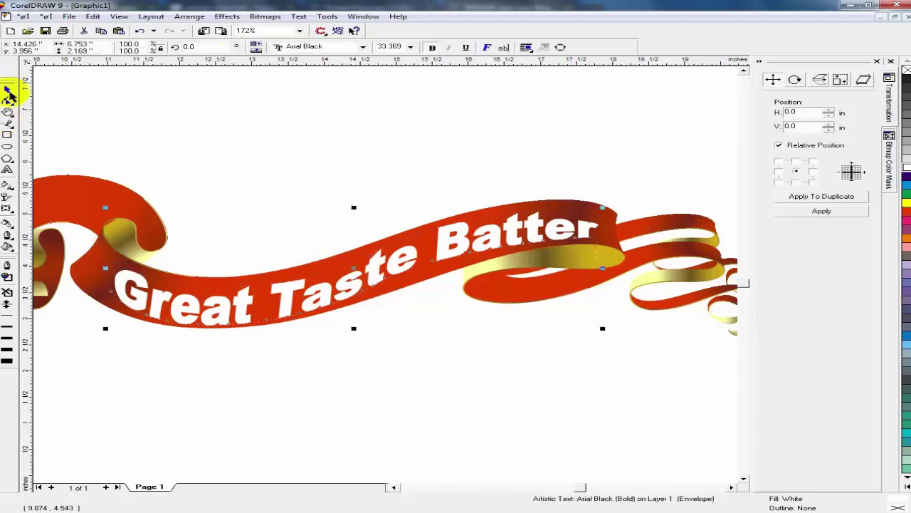
Shift the warped slogan about 0.12 inches left along the ribbon and group it with the ribbon.
{"action": "left_click", "coordinate": [314, 299]}
{"action": "left_click_drag", "start_coordinate": [311, 290], "coordinate": [307, 297]}
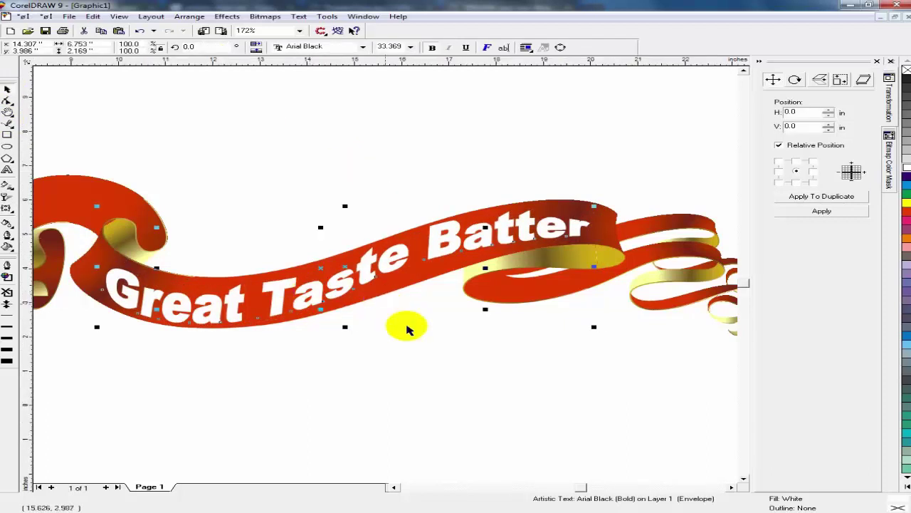
{"action": "key", "text": "F3"}
{"action": "left_click", "coordinate": [364, 350]}
{"action": "key", "text": "F3"}
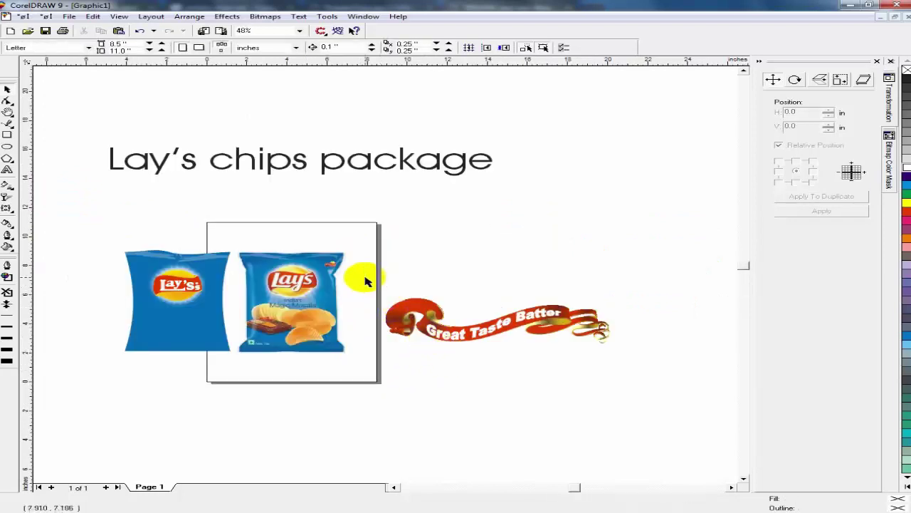
{"action": "left_click_drag", "start_coordinate": [365, 277], "coordinate": [660, 382]}
{"action": "key", "text": "ctrl+g"}
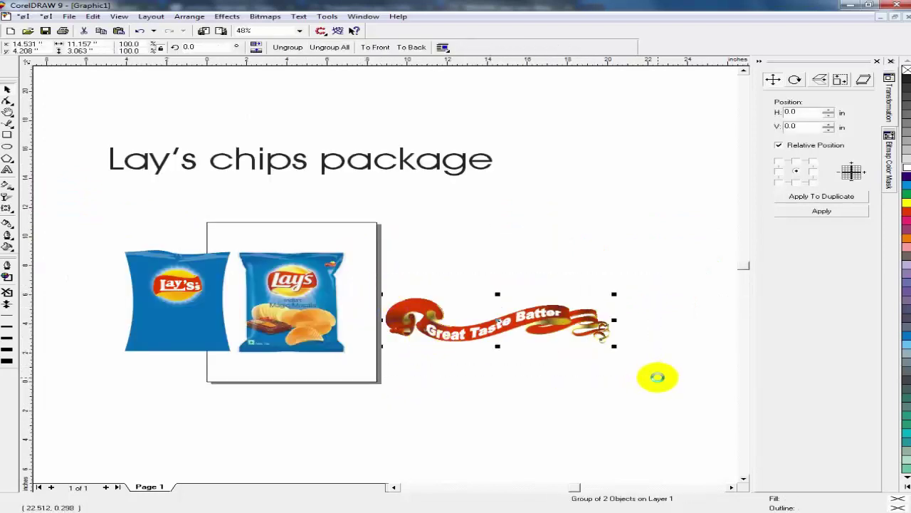
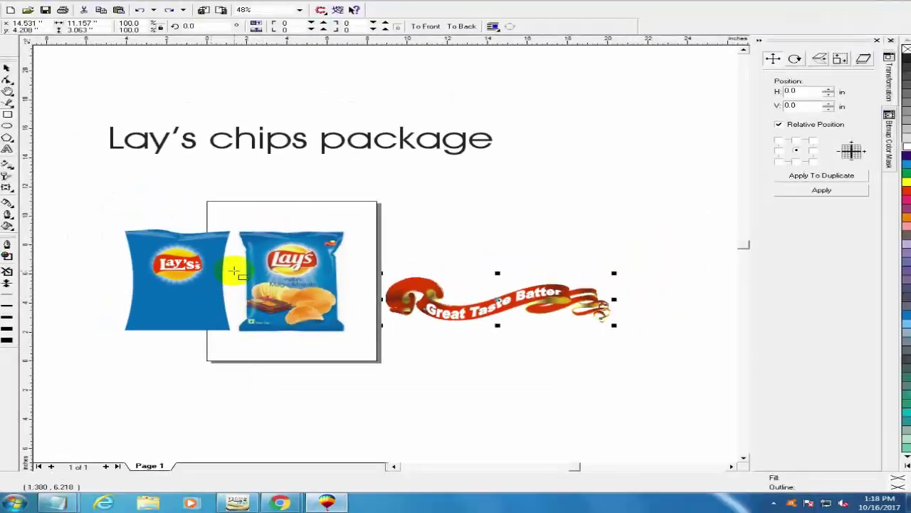
Switch to Chrome, copy the PotatoChips.jpg image, and paste it into the CorelDRAW package drawing.
{"action": "left_click", "coordinate": [280, 503]}
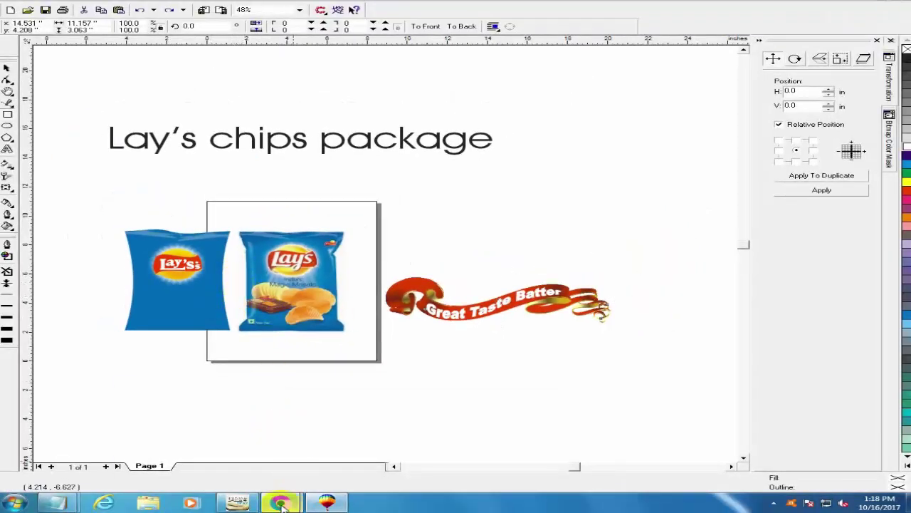
{"action": "left_click", "coordinate": [359, 436]}
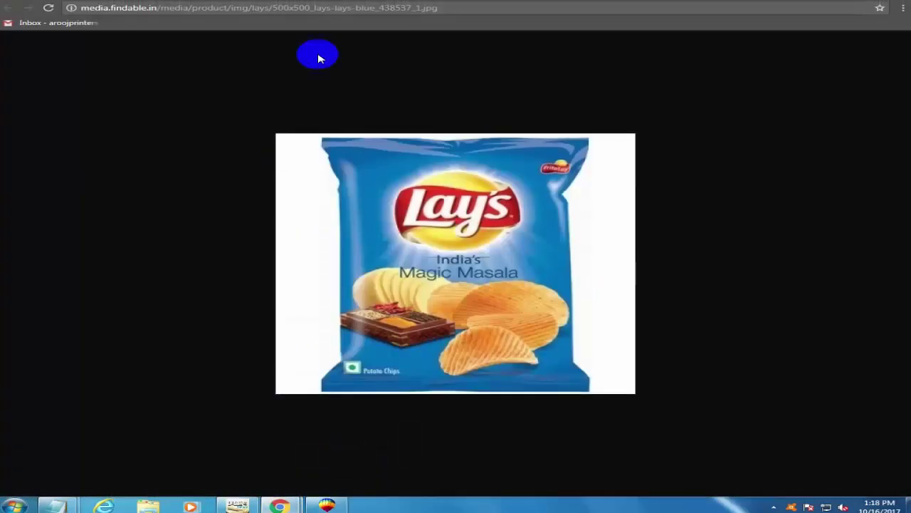
{"action": "left_click", "coordinate": [363, 7]}
{"action": "right_click", "coordinate": [351, 216]}
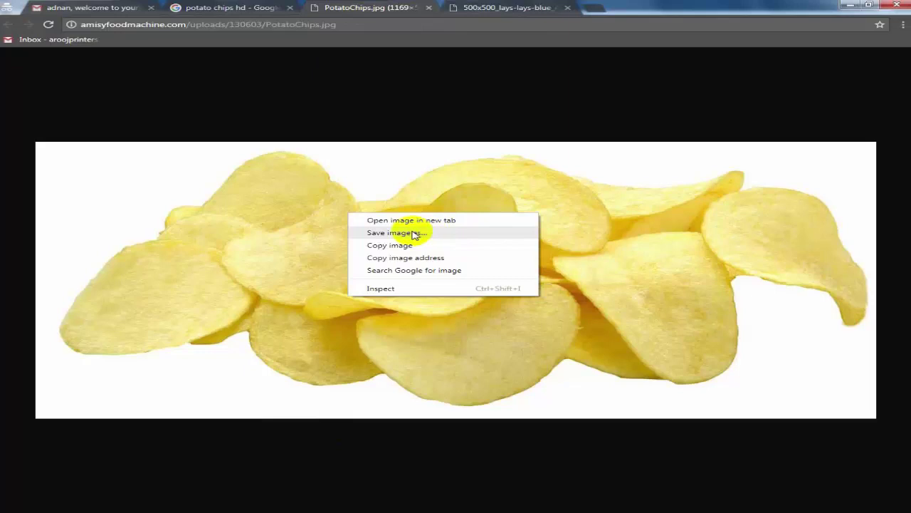
{"action": "left_click", "coordinate": [390, 245]}
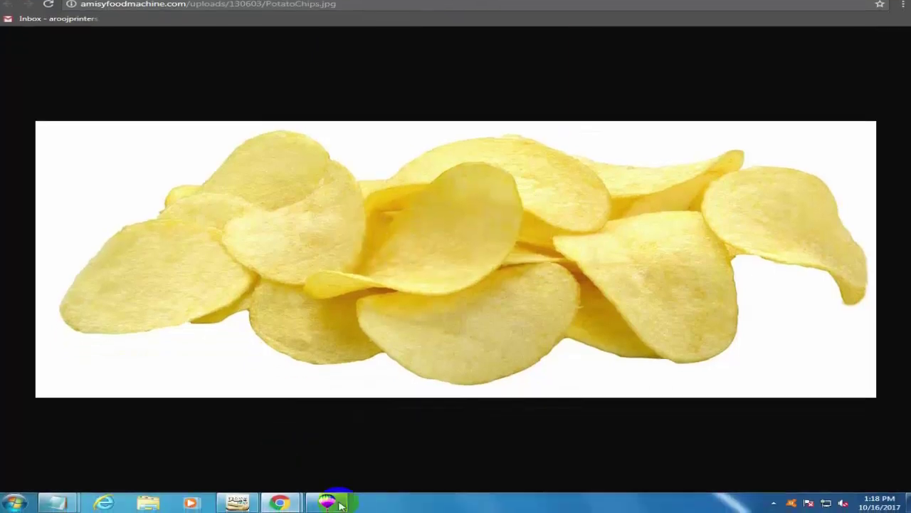
{"action": "left_click", "coordinate": [340, 505]}
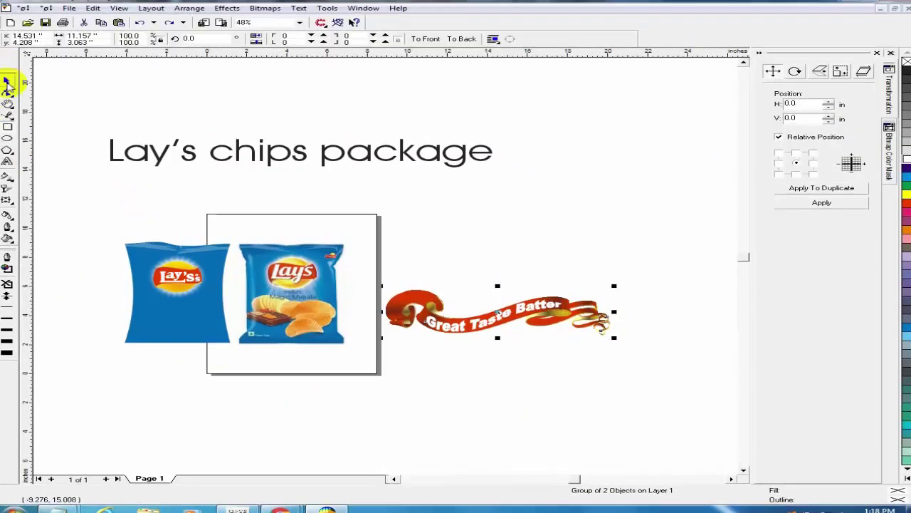
{"action": "left_click", "coordinate": [141, 211]}
{"action": "key", "text": "ctrl+v"}
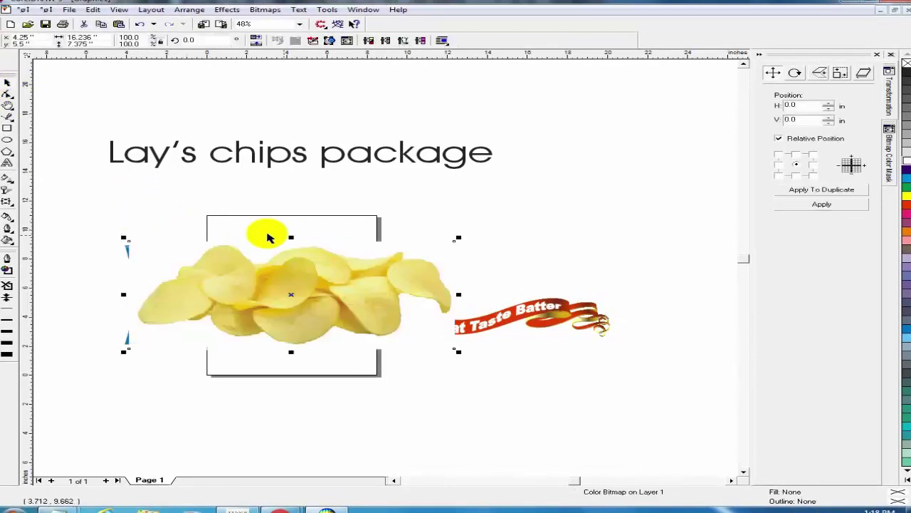
Scale the chips bitmap to about 4.9 by 2.2 inches and place it across the blue package below the logo.
{"action": "left_click_drag", "start_coordinate": [264, 234], "coordinate": [233, 243]}
{"action": "left_click_drag", "start_coordinate": [430, 259], "coordinate": [162, 324]}
{"action": "key", "text": "z"}
{"action": "left_click_drag", "start_coordinate": [84, 279], "coordinate": [288, 364]}
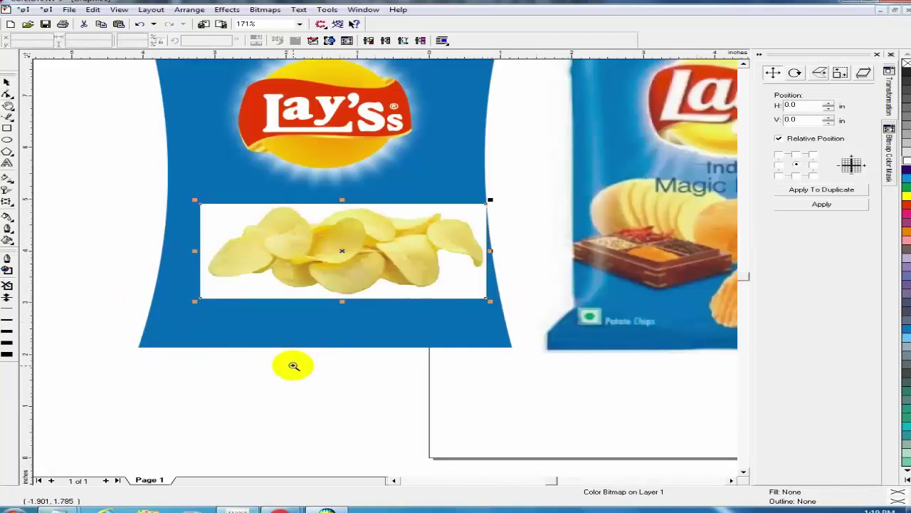
{"action": "left_click_drag", "start_coordinate": [71, 139], "coordinate": [637, 369]}
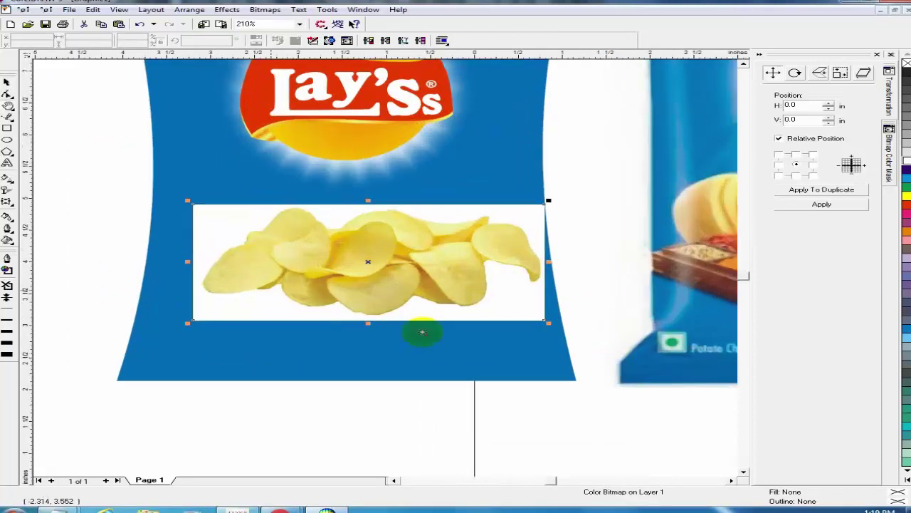
{"action": "left_click", "coordinate": [6, 86]}
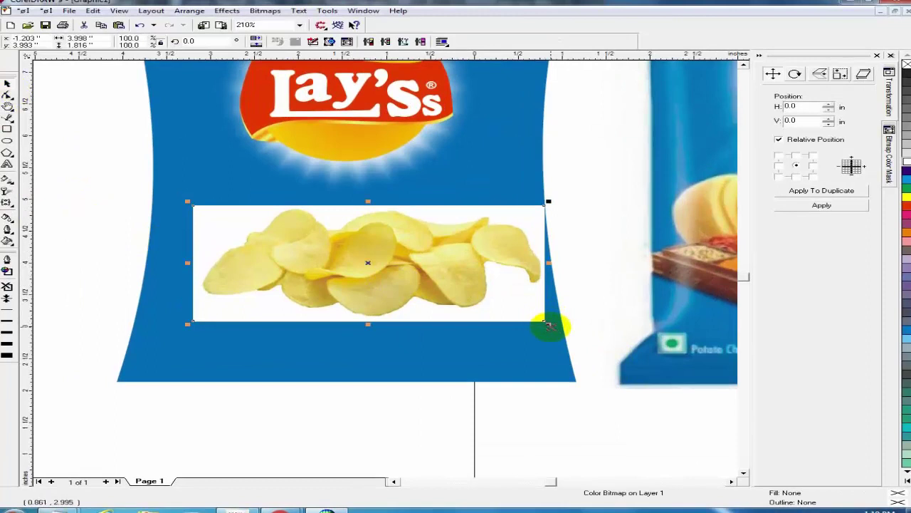
{"action": "left_click_drag", "start_coordinate": [548, 325], "coordinate": [590, 331]}
{"action": "left_click_drag", "start_coordinate": [466, 292], "coordinate": [449, 275]}
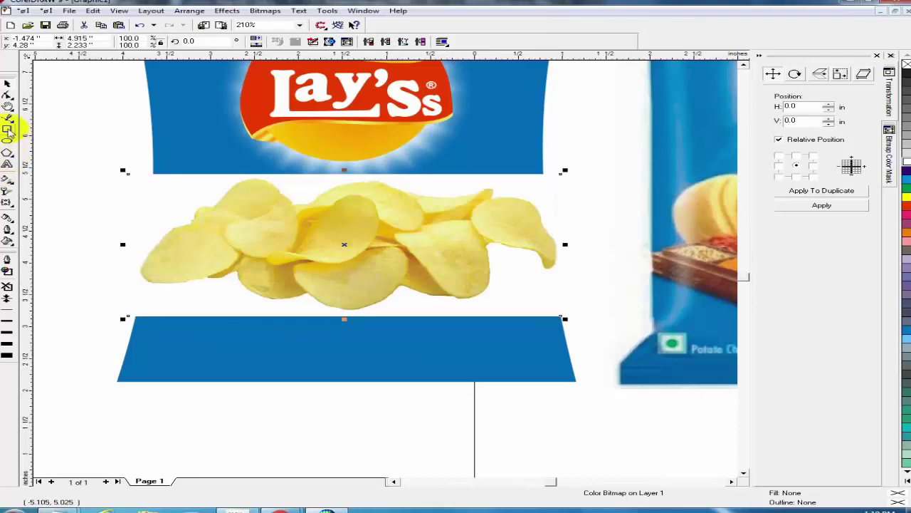
With the bitmap deselected, draw a Bezier curve along a wavy line above the chips and down past their right side.
{"action": "left_click", "coordinate": [8, 121]}
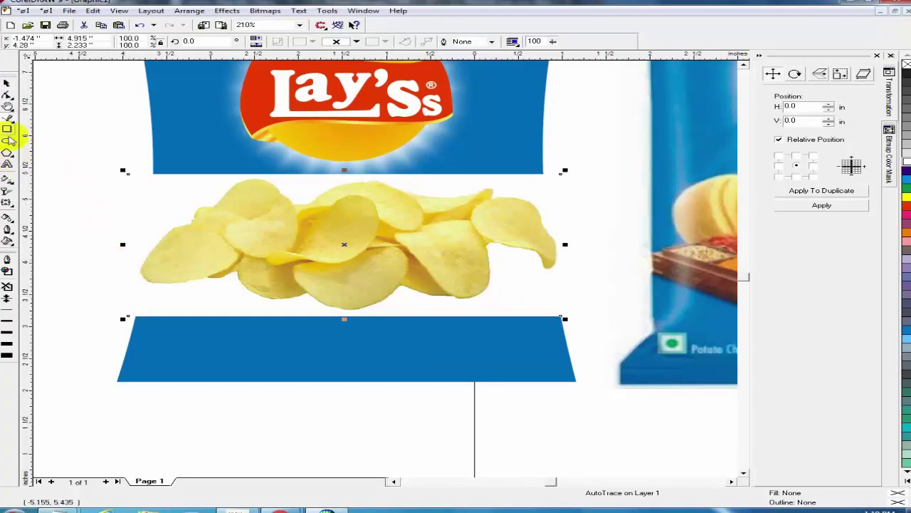
{"action": "left_click", "coordinate": [6, 85]}
{"action": "left_click", "coordinate": [101, 86]}
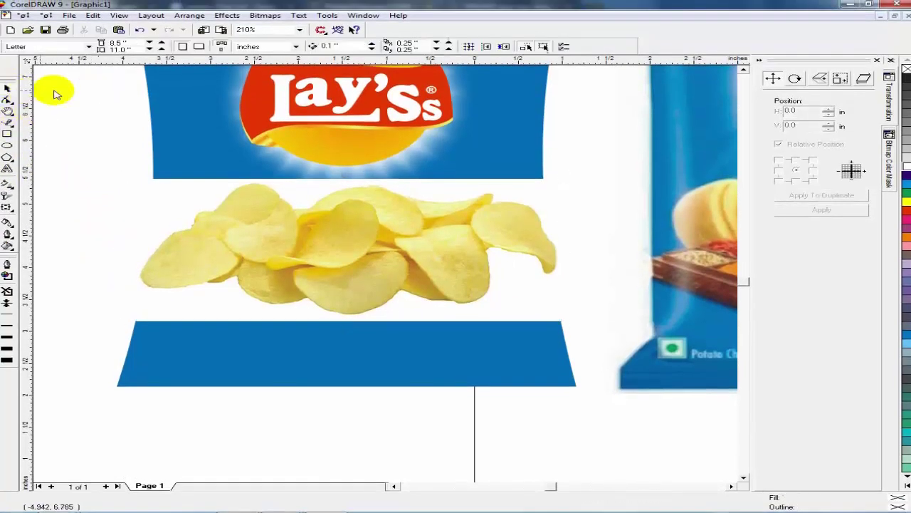
{"action": "left_click", "coordinate": [8, 122]}
{"action": "left_click", "coordinate": [105, 231]}
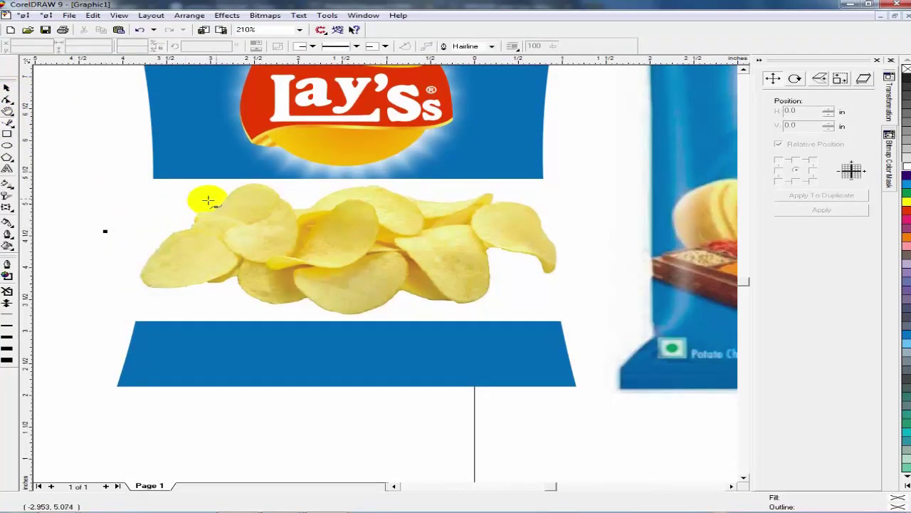
{"action": "left_click_drag", "start_coordinate": [299, 182], "coordinate": [449, 195]}
{"action": "left_click_drag", "start_coordinate": [541, 172], "coordinate": [586, 144]}
{"action": "left_click", "coordinate": [591, 345]}
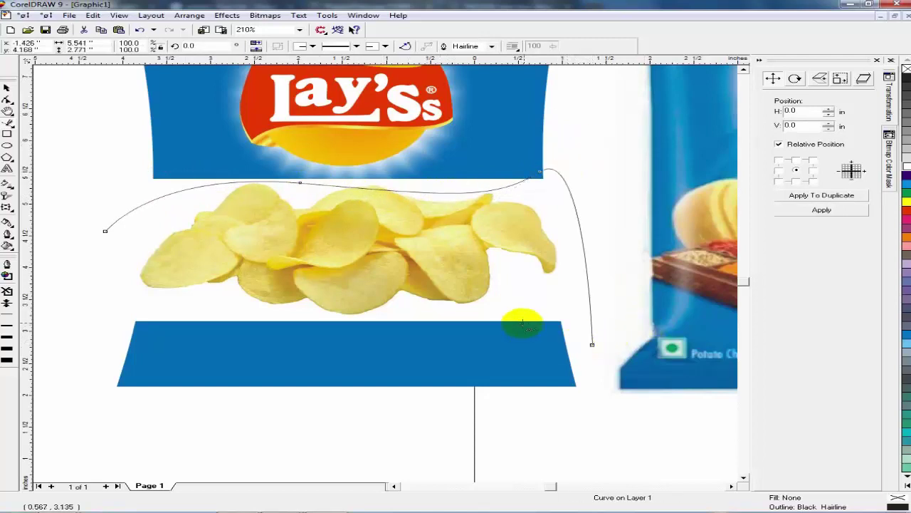
Continue the curve in a wave beneath the chips and up their left side, closing it at about 5.8 by 2.8 inches.
{"action": "left_click_drag", "start_coordinate": [451, 325], "coordinate": [399, 295]}
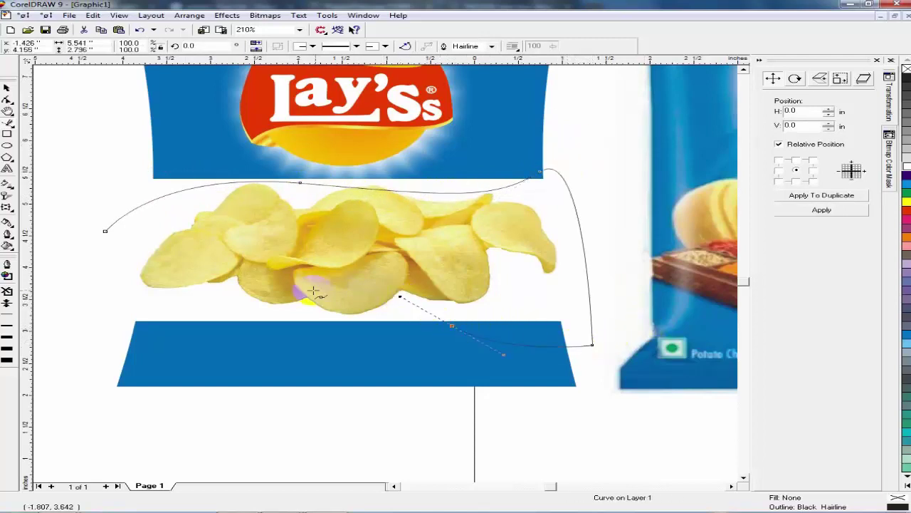
{"action": "left_click_drag", "start_coordinate": [280, 305], "coordinate": [180, 316]}
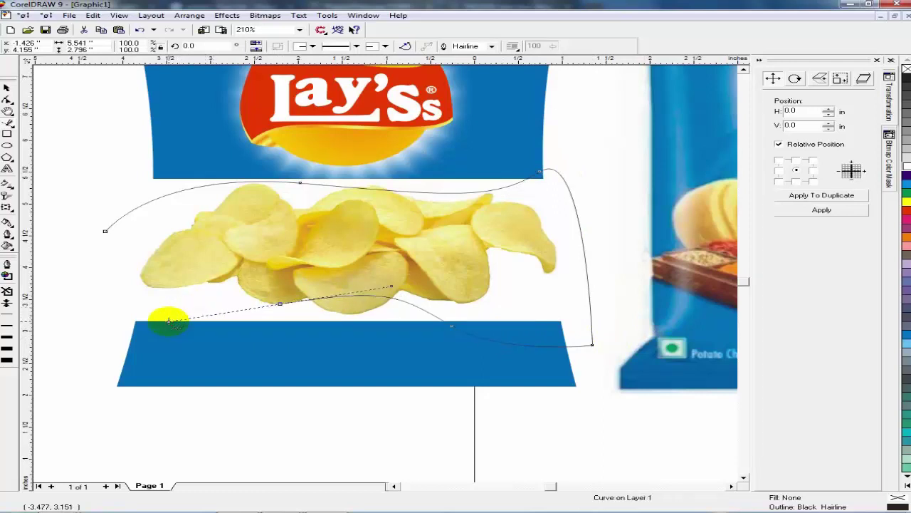
{"action": "left_click_drag", "start_coordinate": [106, 337], "coordinate": [91, 314]}
{"action": "left_click_drag", "start_coordinate": [86, 269], "coordinate": [87, 264]}
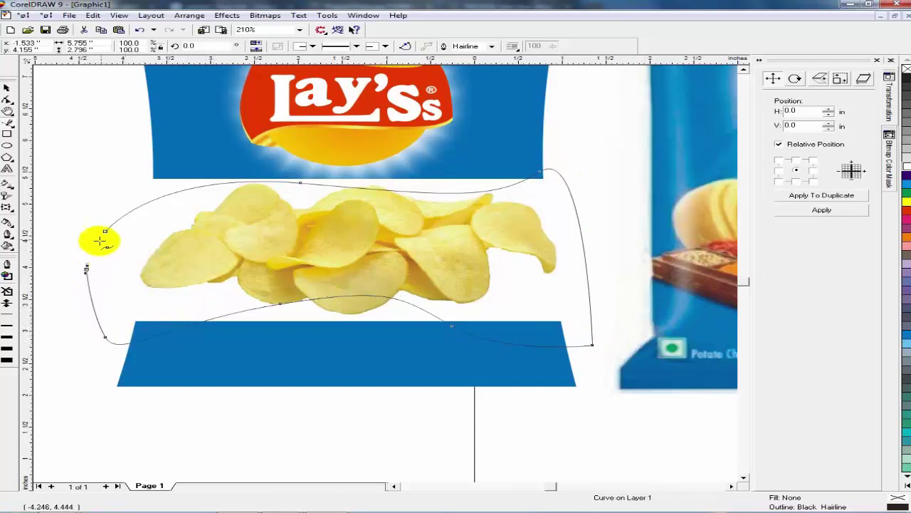
{"action": "left_click", "coordinate": [105, 232]}
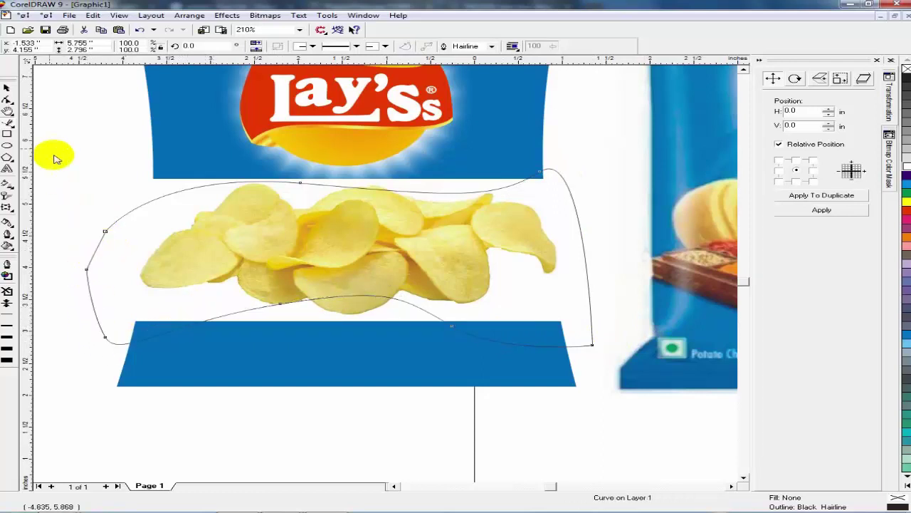
{"action": "left_click", "coordinate": [7, 90]}
{"action": "left_click_drag", "start_coordinate": [31, 135], "coordinate": [53, 143]}
{"action": "left_click", "coordinate": [525, 254]}
{"action": "left_click_drag", "start_coordinate": [473, 281], "coordinate": [582, 268]}
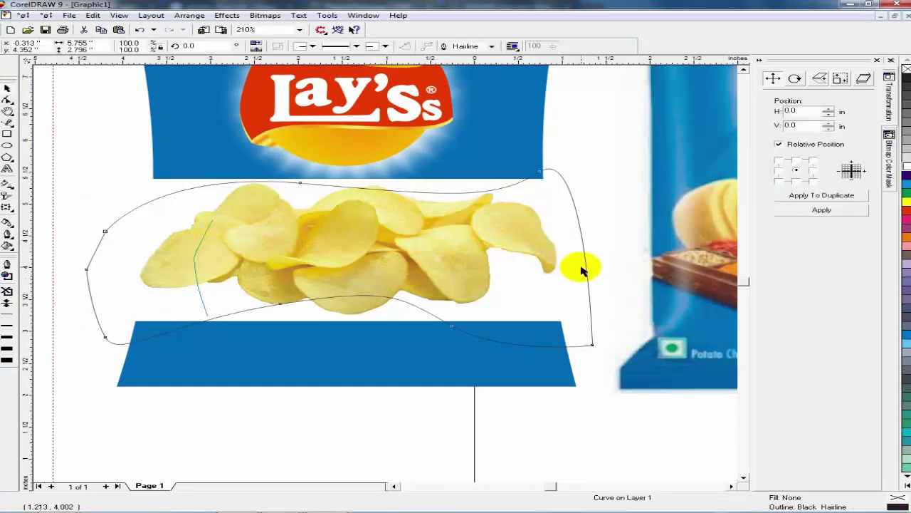
{"action": "left_click", "coordinate": [581, 270]}
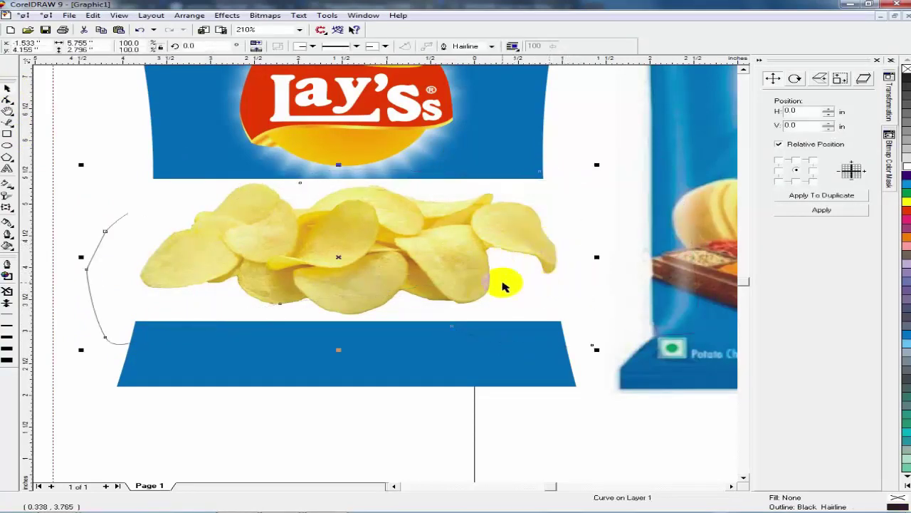
{"action": "left_click_drag", "start_coordinate": [431, 267], "coordinate": [461, 285]}
{"action": "key", "text": "ctrl+z"}
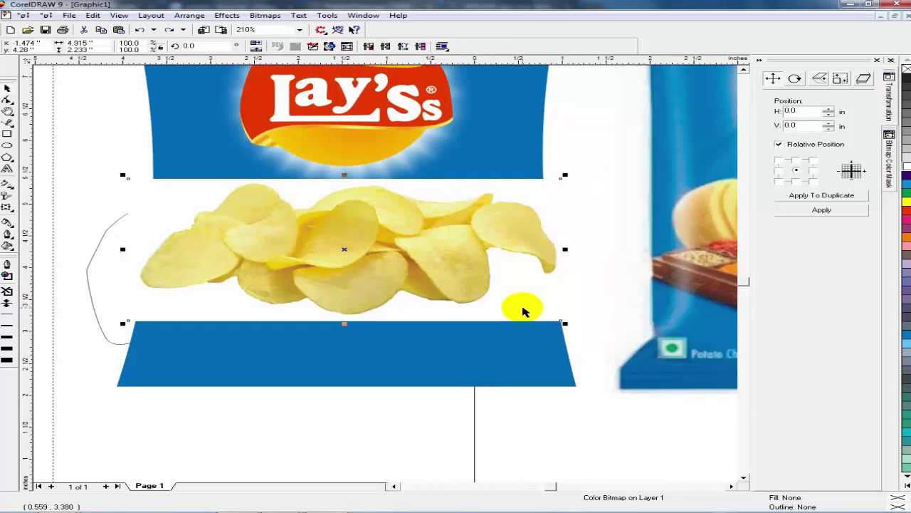
PowerClip the chips bitmap inside the wavy curve and place that clipped curve inside the blue package shape.
{"action": "key", "text": "shift+Page_Down"}
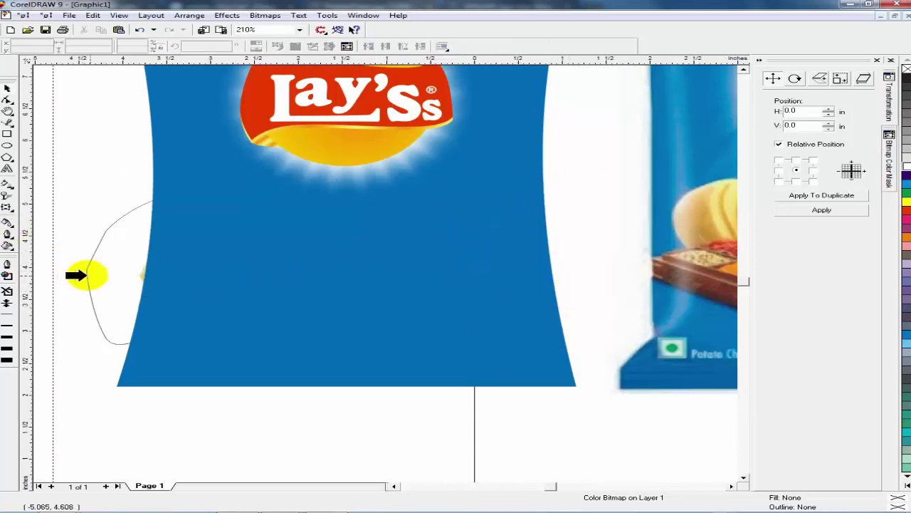
{"action": "left_click", "coordinate": [87, 270]}
{"action": "right_click", "coordinate": [323, 271]}
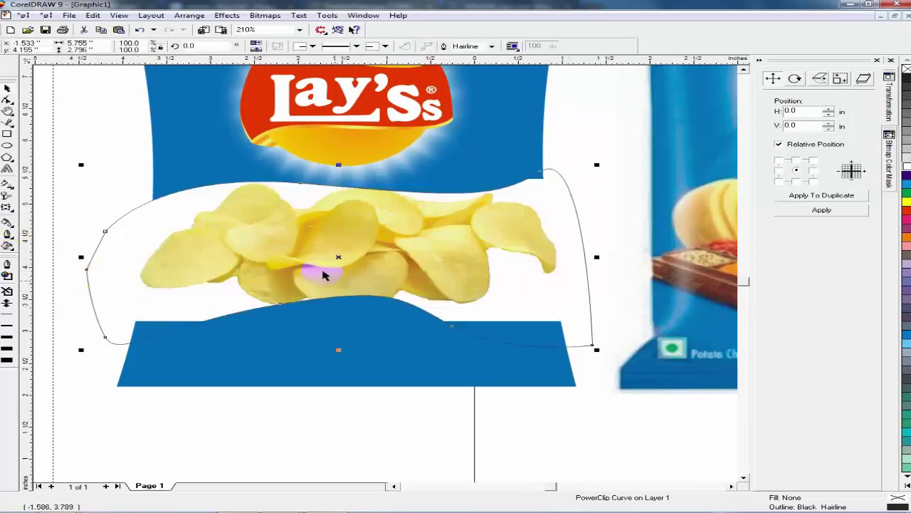
{"action": "key", "text": "alt+c"}
{"action": "key", "text": "w"}
{"action": "key", "text": "p"}
{"action": "left_click", "coordinate": [370, 340]}
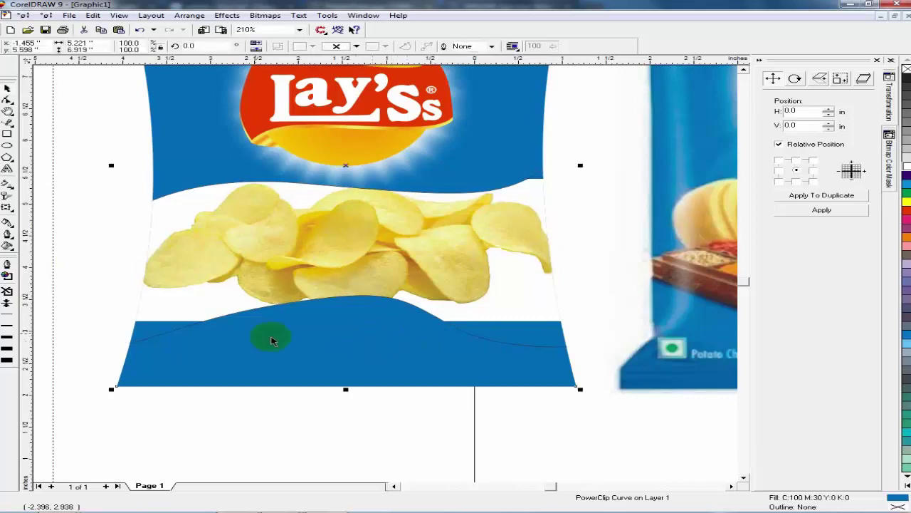
Edit the package's PowerClip contents, remove the outline from the wavy chips curve, and finish editing.
{"action": "left_click", "coordinate": [74, 259]}
{"action": "left_click", "coordinate": [353, 268]}
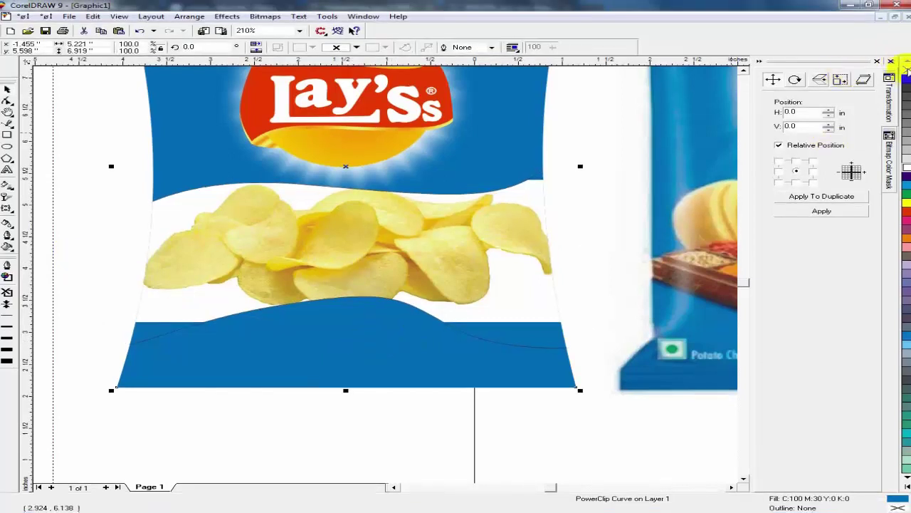
{"action": "left_click", "coordinate": [415, 257], "text": "ctrl"}
{"action": "left_click", "coordinate": [444, 248]}
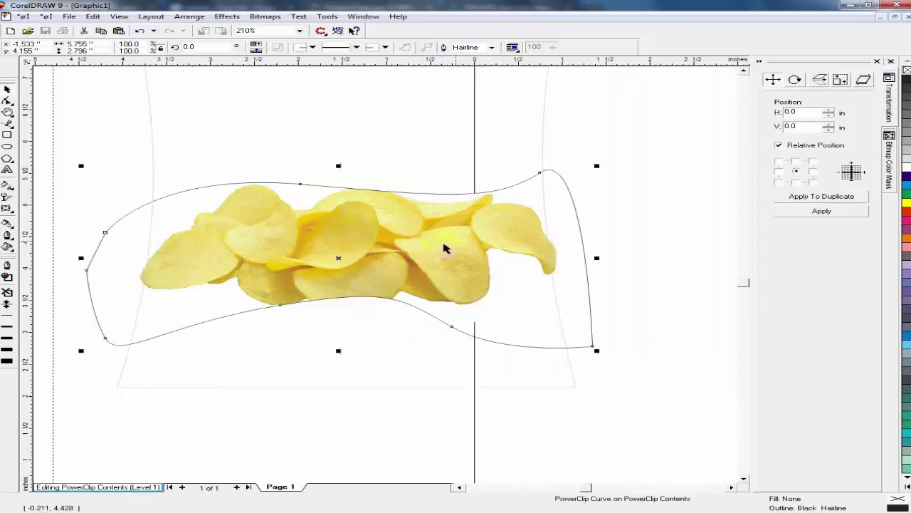
{"action": "right_click", "coordinate": [906, 69]}
{"action": "key", "text": "alt+c"}
{"action": "key", "text": "w"}
{"action": "key", "text": "f"}
Reopen the package's PowerClip contents, extend the handles of the wavy curve's lower middle node, and delete its lower-right corner node.
{"action": "left_click", "coordinate": [395, 286]}
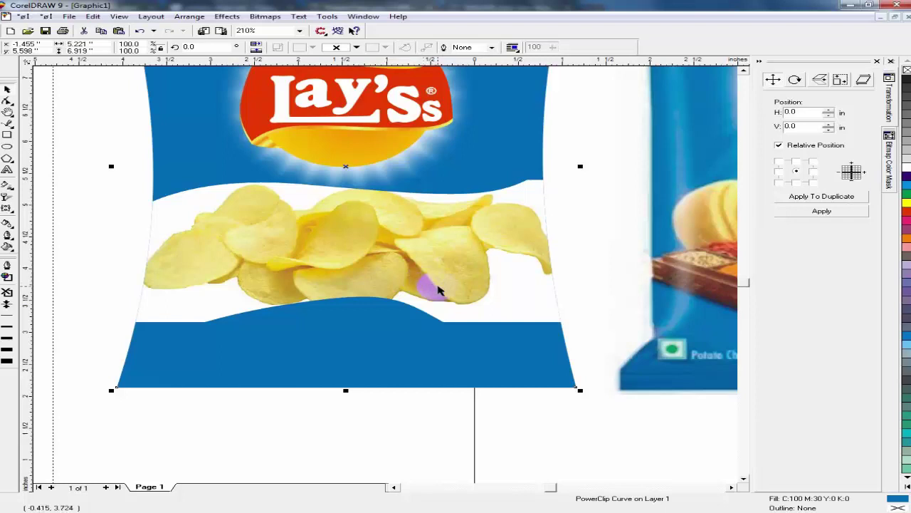
{"action": "left_click", "coordinate": [444, 295], "text": "ctrl"}
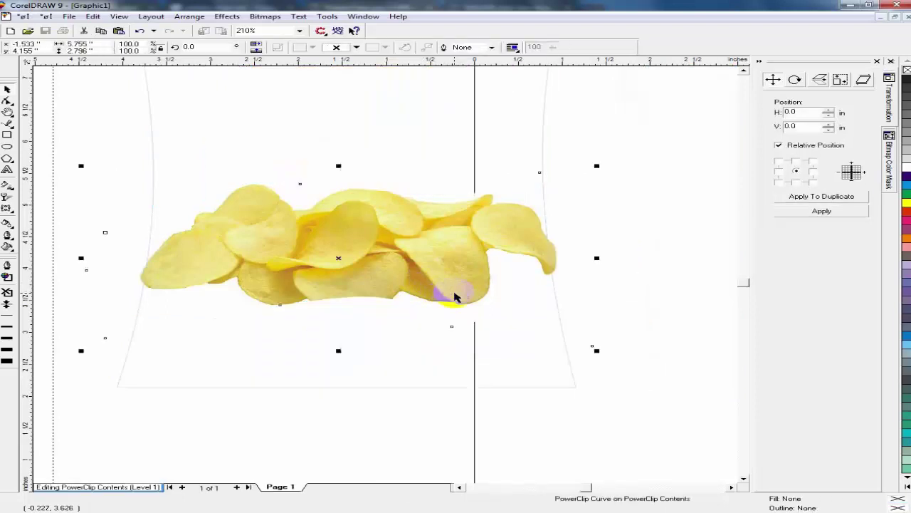
{"action": "key", "text": "F10"}
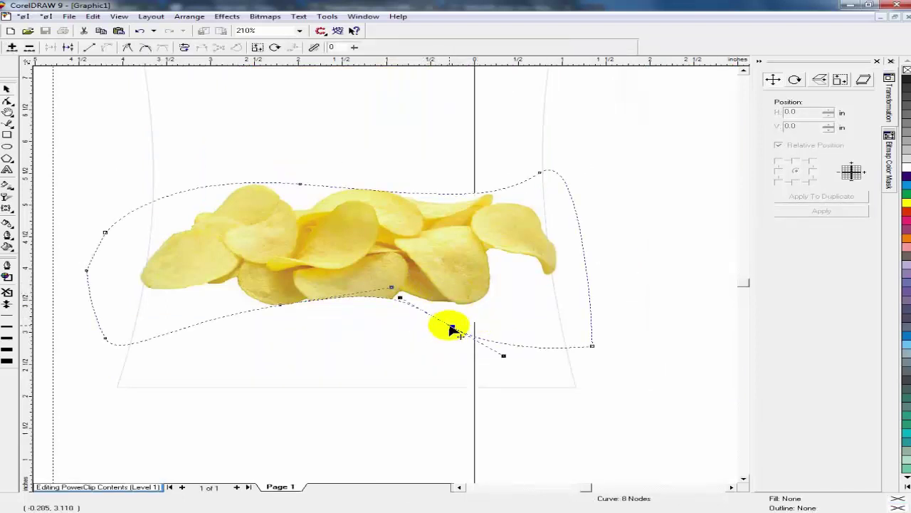
{"action": "mouse_move", "coordinate": [450, 326]}
{"action": "left_mouse_down"}
{"action": "mouse_move", "coordinate": [468, 319]}
{"action": "mouse_move", "coordinate": [432, 330]}
{"action": "mouse_move", "coordinate": [456, 321]}
{"action": "mouse_move", "coordinate": [445, 321]}
{"action": "left_mouse_up"}
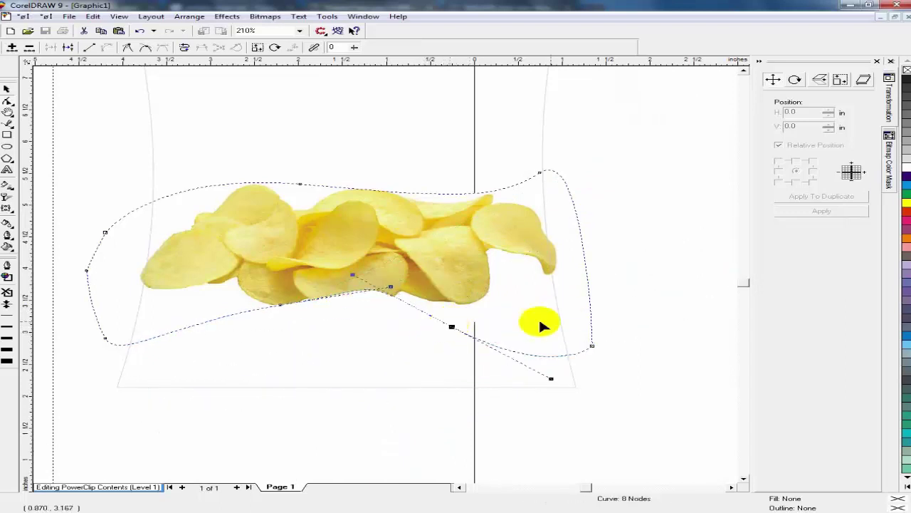
{"action": "key", "text": "Delete"}
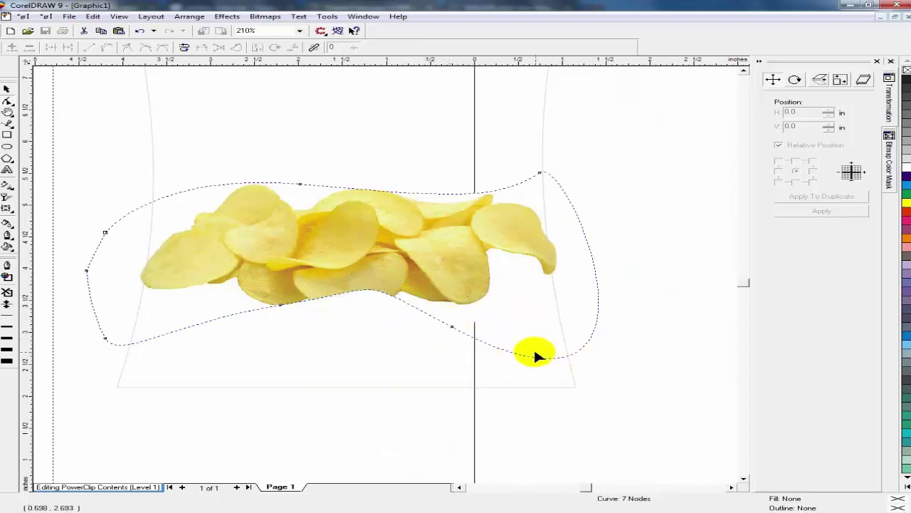
Smooth the wavy curve's lower edge by deleting its lower middle and lower-left nodes and bowing the right-hand segment around the chips.
{"action": "left_click_drag", "start_coordinate": [553, 358], "coordinate": [525, 301]}
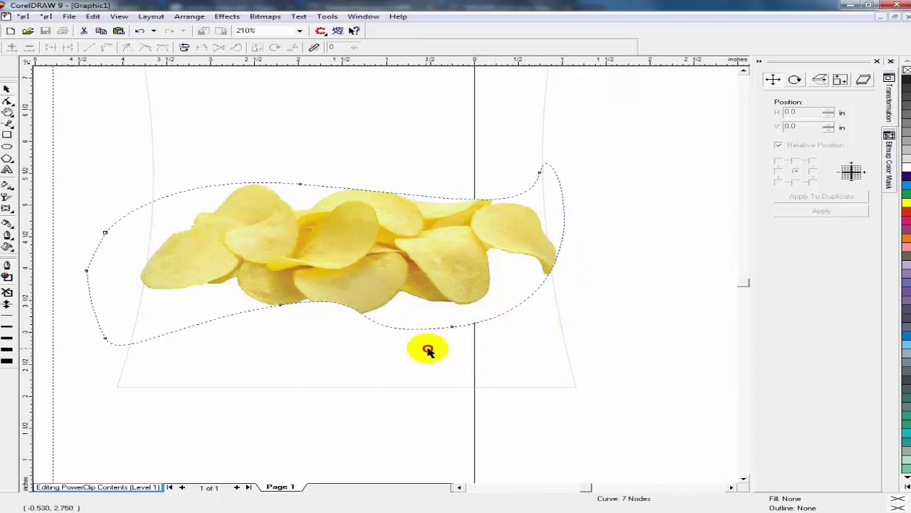
{"action": "double_click", "coordinate": [452, 326]}
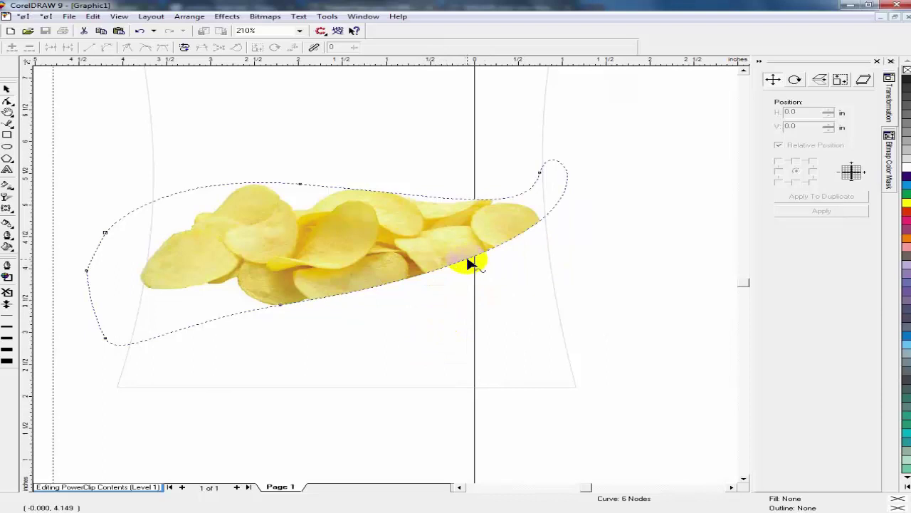
{"action": "left_click_drag", "start_coordinate": [469, 264], "coordinate": [302, 306]}
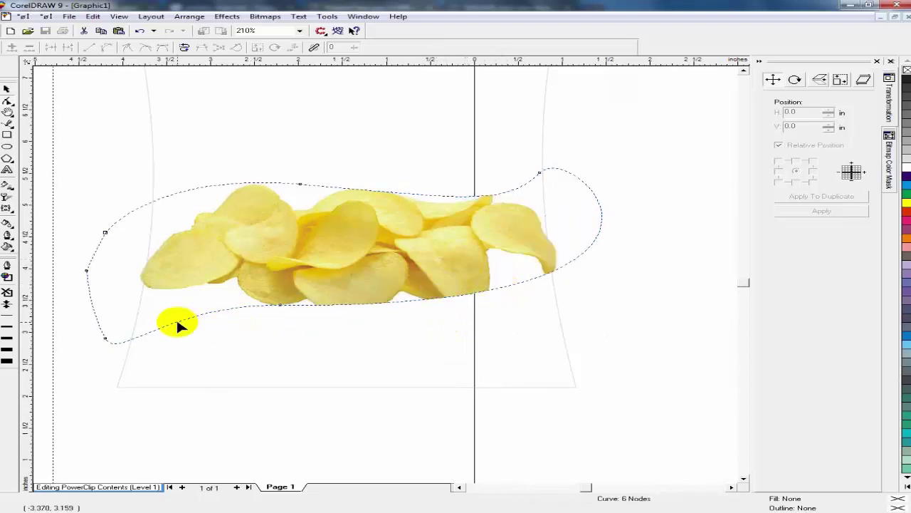
{"action": "double_click", "coordinate": [105, 339]}
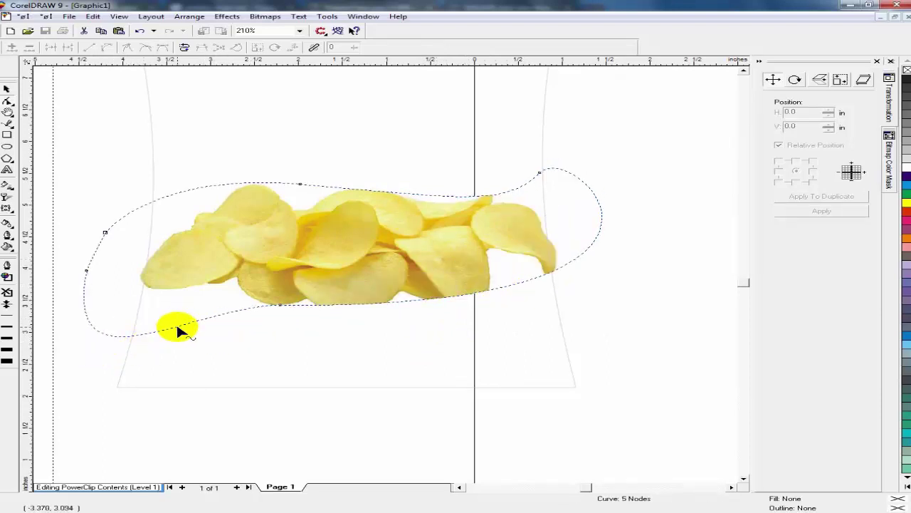
Reshape the wavy curve's lower edge around its lower middle node and finish editing the package's PowerClip contents.
{"action": "left_click_drag", "start_coordinate": [178, 328], "coordinate": [179, 321]}
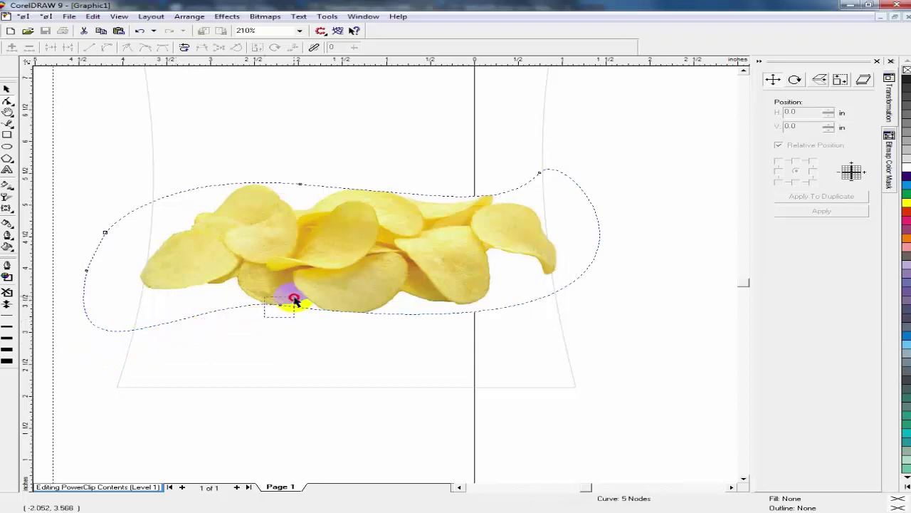
{"action": "left_click_drag", "start_coordinate": [294, 296], "coordinate": [277, 313]}
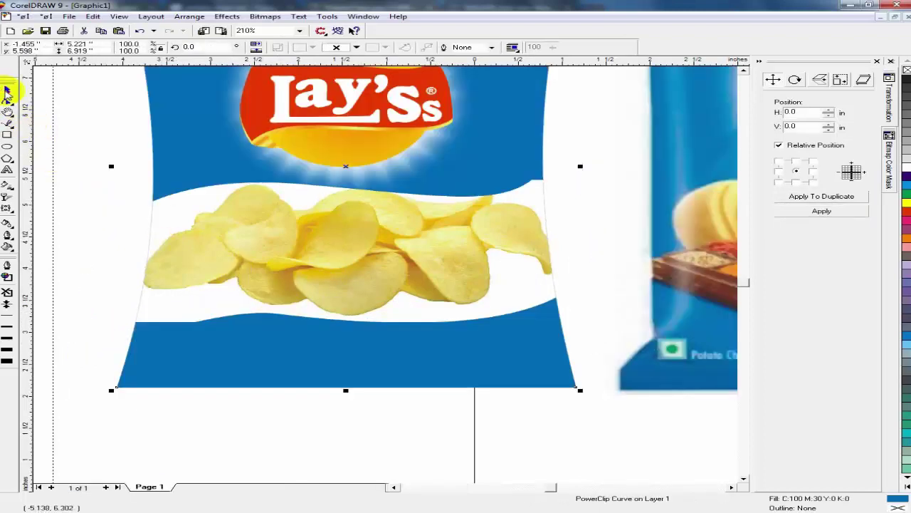
{"action": "scroll", "coordinate": [424, 358], "scroll_direction": "down", "scroll_amount": 1}
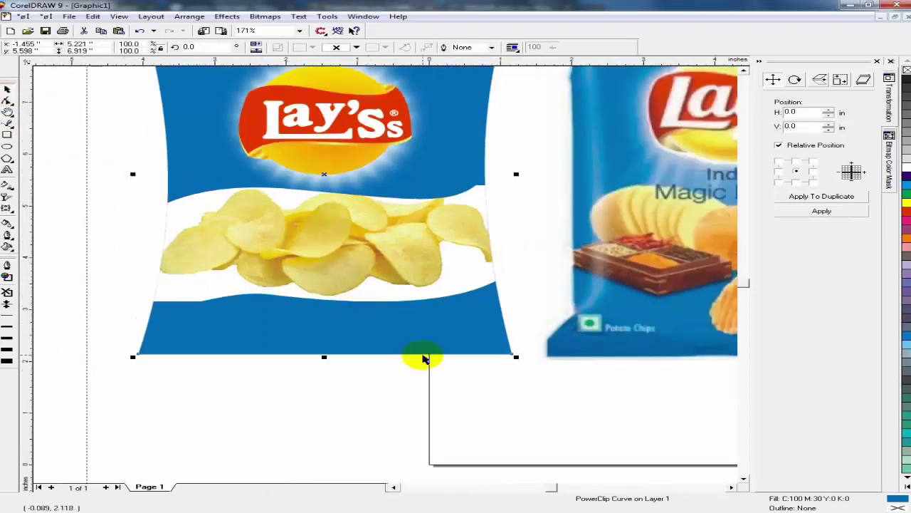
Examine the small brand logo in the upper-right corner of the reference package.
{"action": "key", "text": "F3"}
{"action": "left_click", "coordinate": [241, 409]}
{"action": "key", "text": "F2"}
{"action": "left_click_drag", "start_coordinate": [106, 243], "coordinate": [262, 374]}
{"action": "key", "text": "F3"}
{"action": "key", "text": "F2"}
{"action": "left_click_drag", "start_coordinate": [290, 235], "coordinate": [368, 293]}
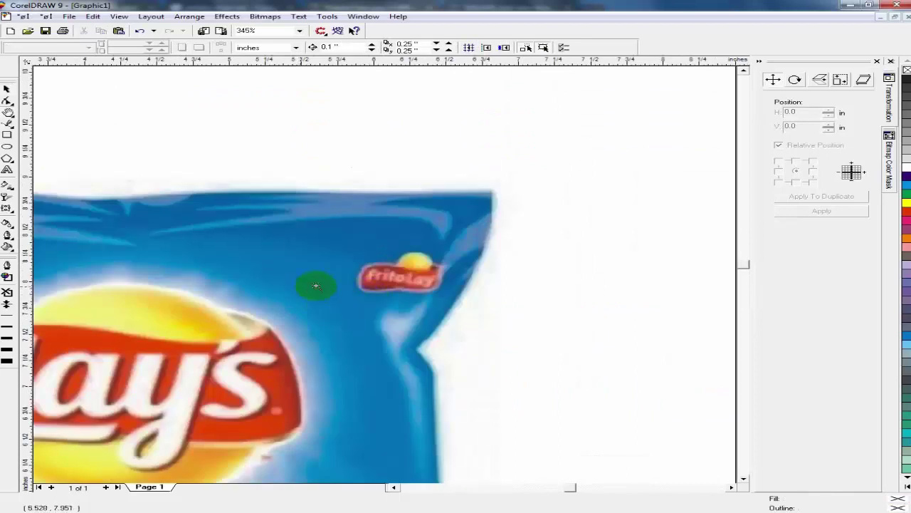
{"action": "right_click", "coordinate": [264, 277]}
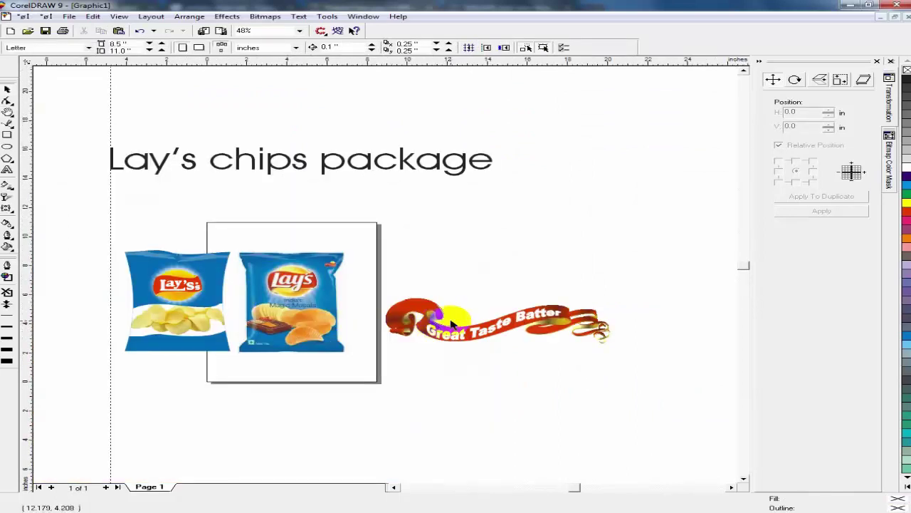
Group the logo artwork and place a copy, shrunk to about 0.77 by 0.81 in, near the package's upper-right corner.
{"action": "left_click_drag", "start_coordinate": [119, 240], "coordinate": [275, 308]}
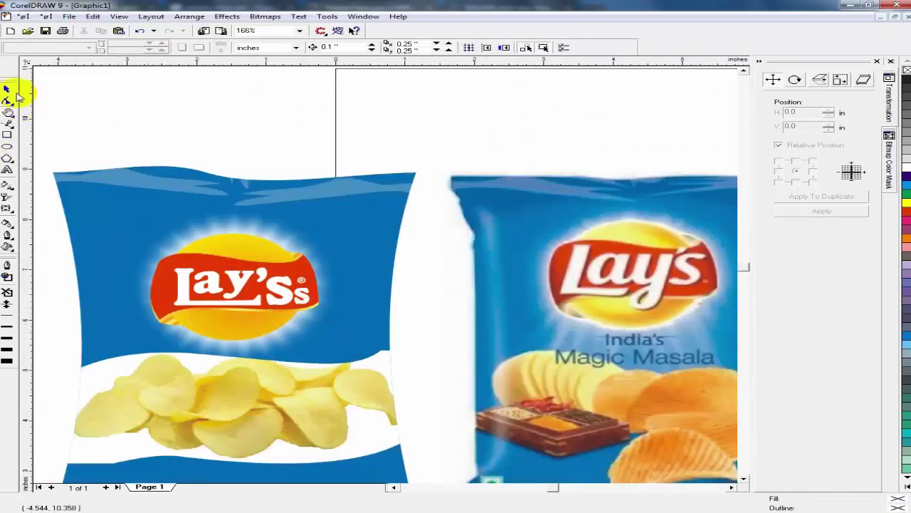
{"action": "left_click_drag", "start_coordinate": [90, 116], "coordinate": [372, 382]}
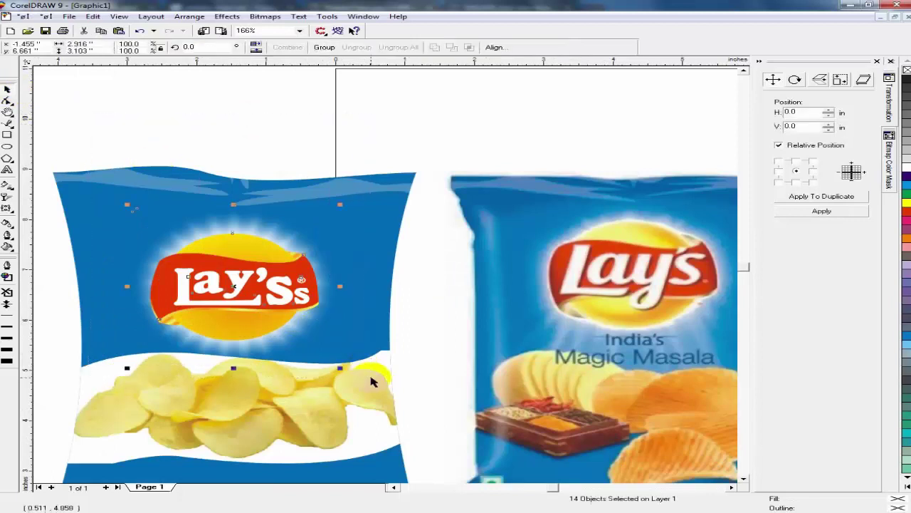
{"action": "key", "text": "ctrl+g"}
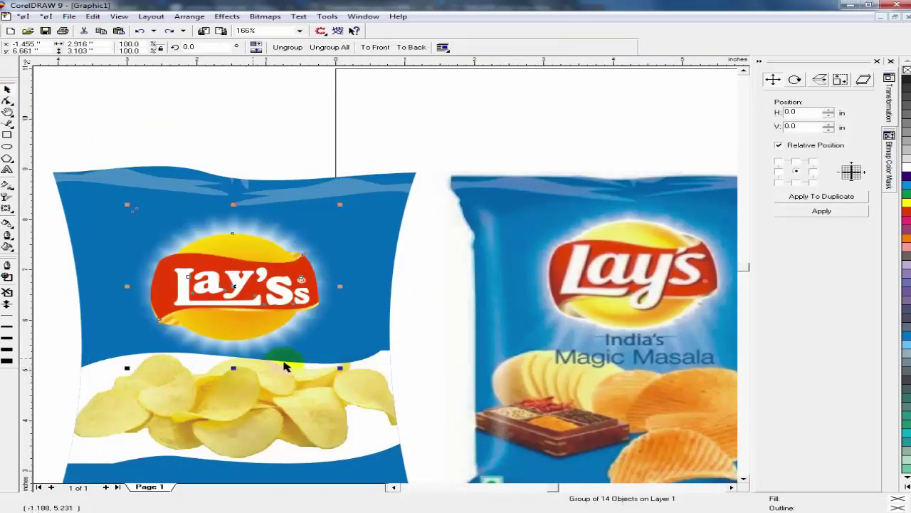
{"action": "left_click_drag", "start_coordinate": [242, 292], "coordinate": [406, 214]}
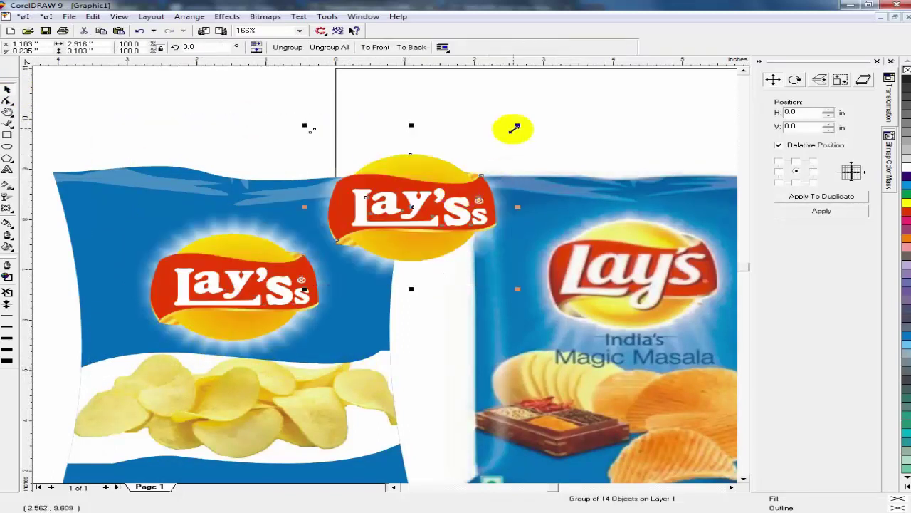
{"action": "left_click_drag", "start_coordinate": [515, 128], "coordinate": [398, 221]}
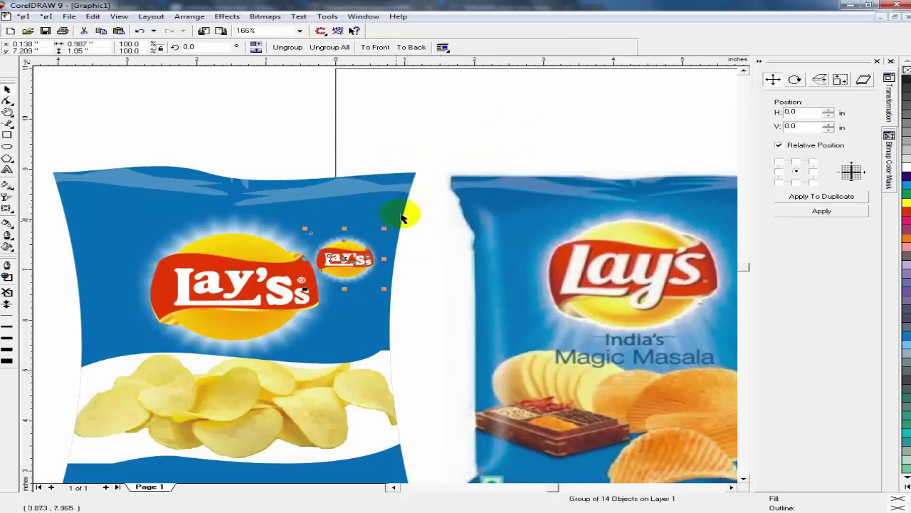
{"action": "left_click_drag", "start_coordinate": [334, 262], "coordinate": [366, 225]}
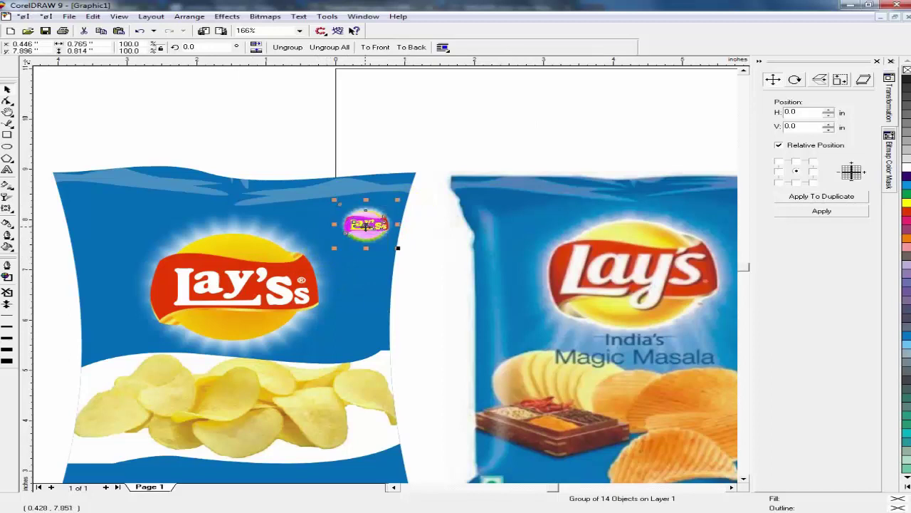
Draw a white-filled rectangle about 0.52 by 0.46 in near the left end of the package's bottom blue band.
{"action": "key", "text": "F4"}
{"action": "left_click", "coordinate": [136, 376]}
{"action": "key", "text": "F2"}
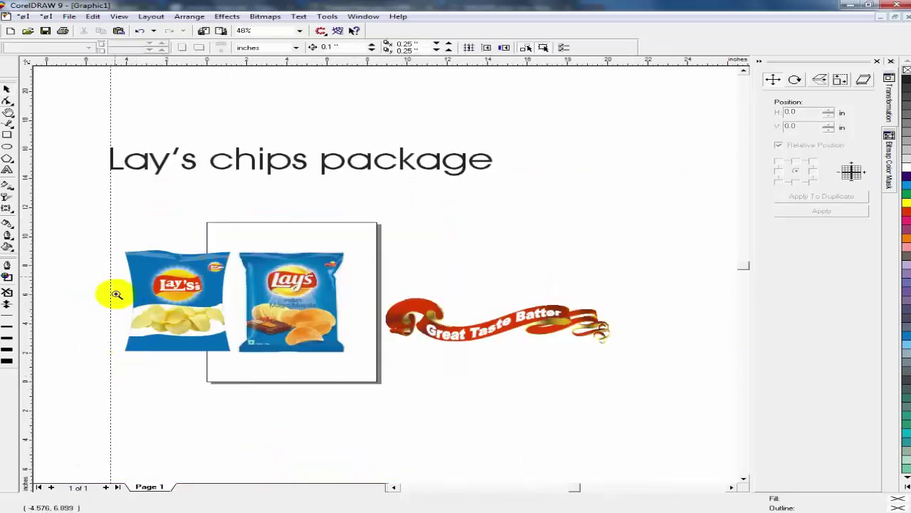
{"action": "left_click_drag", "start_coordinate": [114, 240], "coordinate": [363, 342]}
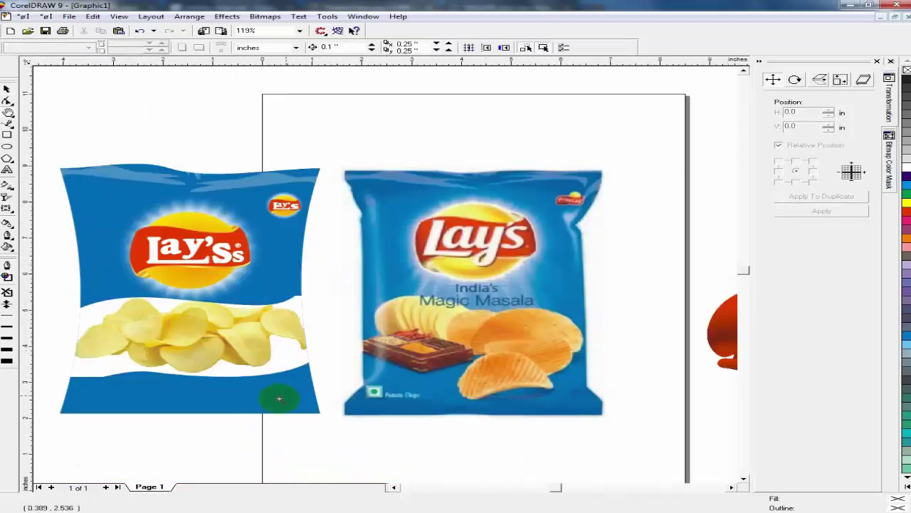
{"action": "left_click_drag", "start_coordinate": [316, 373], "coordinate": [490, 431]}
{"action": "key", "text": "F3"}
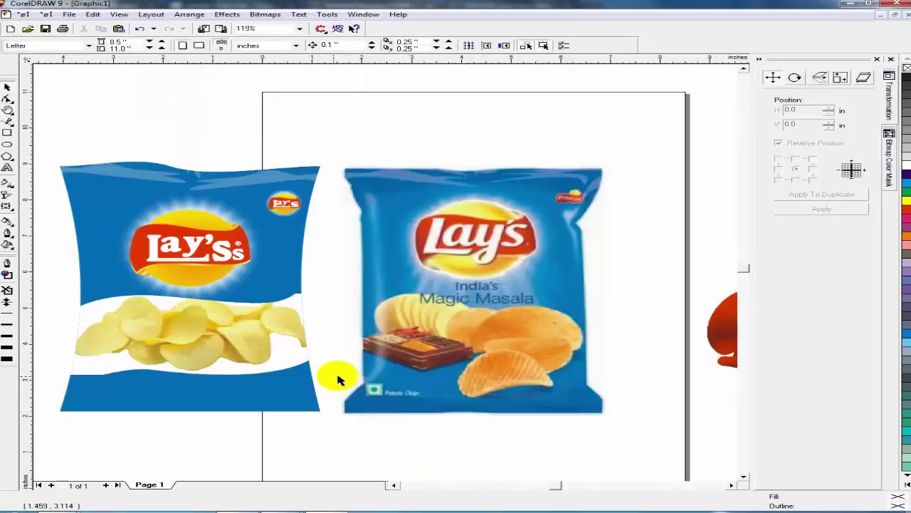
{"action": "left_click_drag", "start_coordinate": [77, 368], "coordinate": [232, 451]}
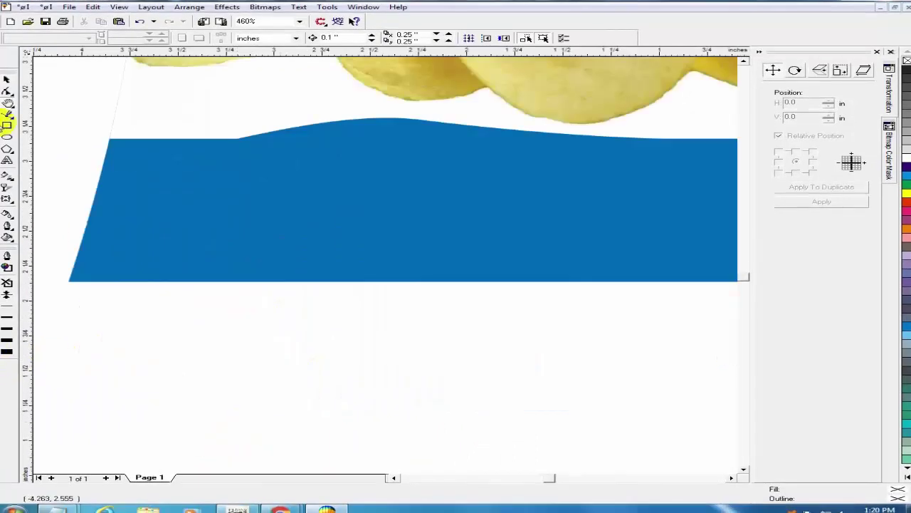
{"action": "left_click", "coordinate": [137, 209]}
{"action": "left_click_drag", "start_coordinate": [140, 200], "coordinate": [233, 258]}
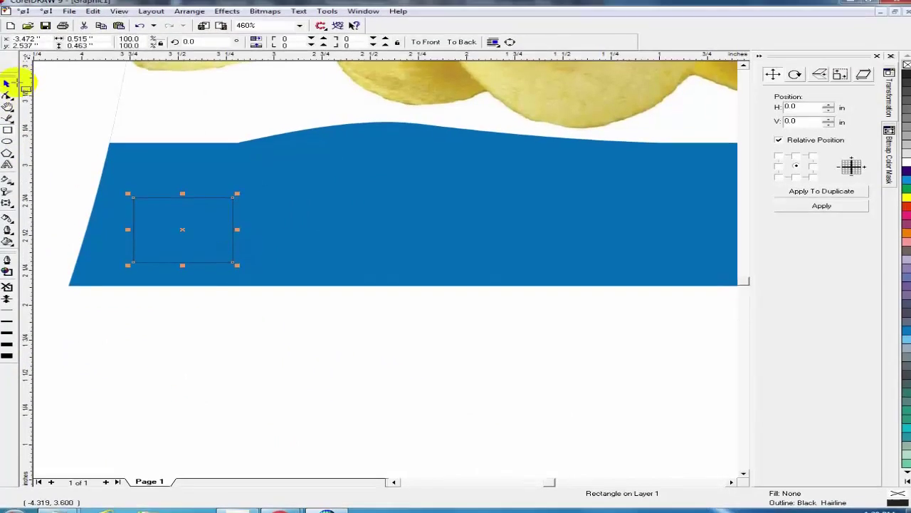
{"action": "left_click", "coordinate": [906, 159]}
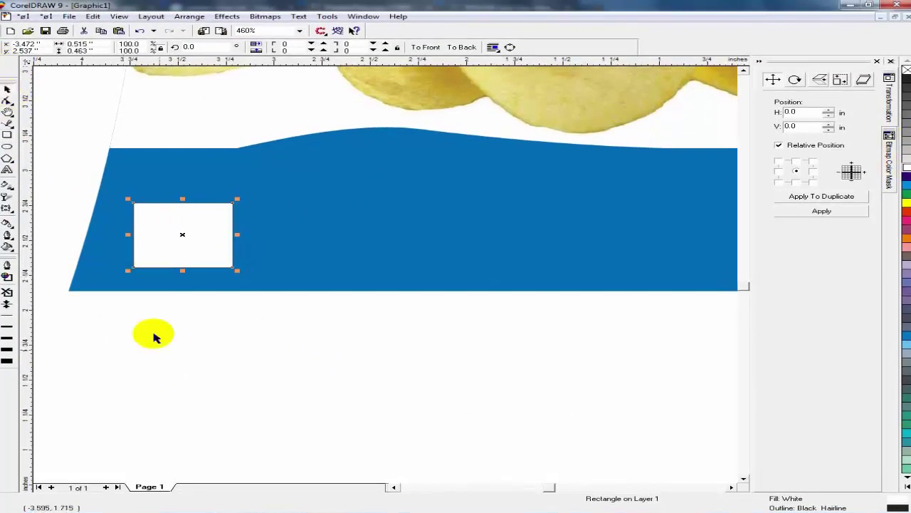
{"action": "left_click", "coordinate": [152, 326]}
Draw a red-filled ellipse about 0.27 by 0.25 in and centre it on the white rectangle.
{"action": "left_click", "coordinate": [7, 147]}
{"action": "left_click_drag", "start_coordinate": [164, 217], "coordinate": [215, 254]}
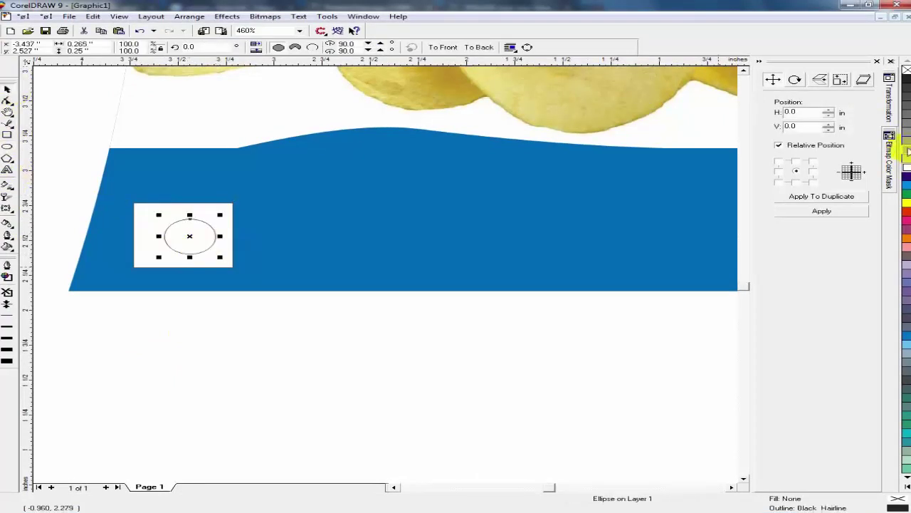
{"action": "left_click", "coordinate": [906, 207]}
{"action": "left_click", "coordinate": [146, 250], "text": "shift"}
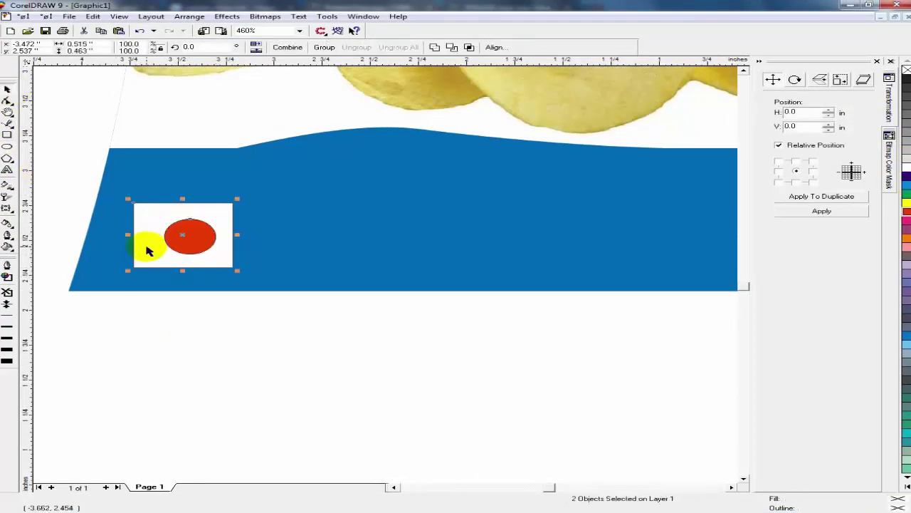
{"action": "key", "text": "c"}
{"action": "left_click", "coordinate": [228, 349]}
Enlarge the red ellipse from its centre to about 0.4 by 0.37 in and remove its outline.
{"action": "left_click", "coordinate": [178, 245]}
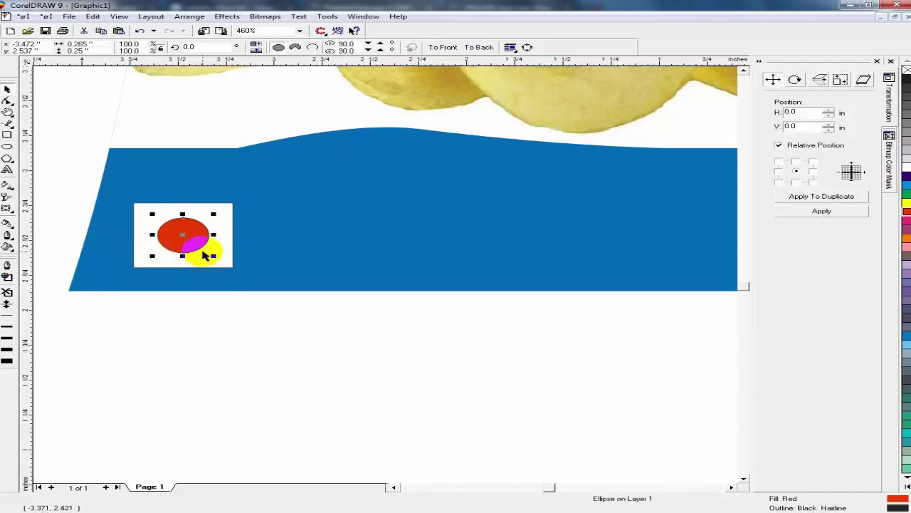
{"action": "left_click_drag", "start_coordinate": [212, 254], "coordinate": [225, 264]}
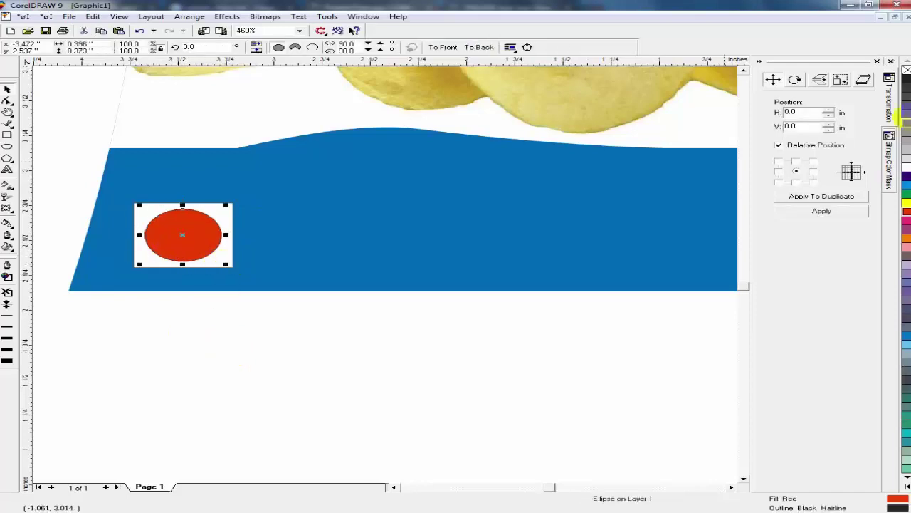
{"action": "right_click", "coordinate": [907, 70]}
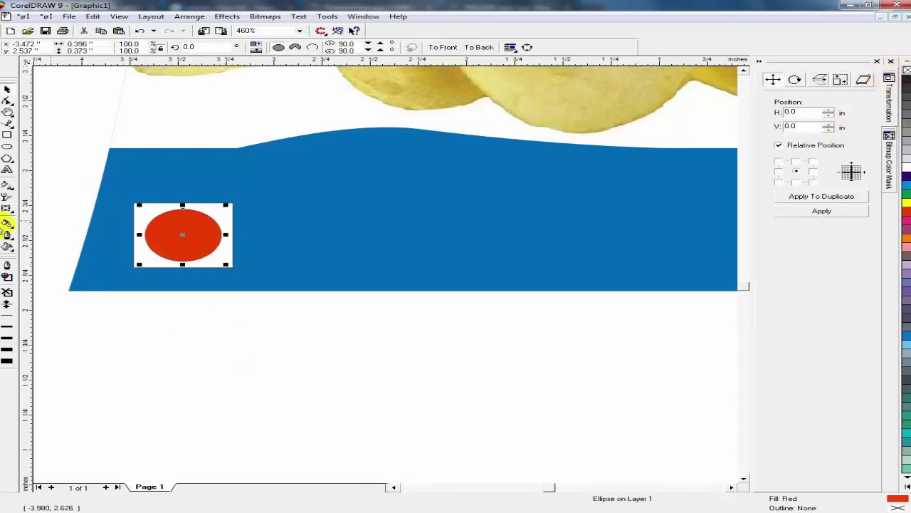
Add the artistic text "Potato chips" on the blue band beside the white rectangle.
{"action": "left_click", "coordinate": [7, 172]}
{"action": "left_click", "coordinate": [326, 254]}
{"action": "type", "text": "p"}
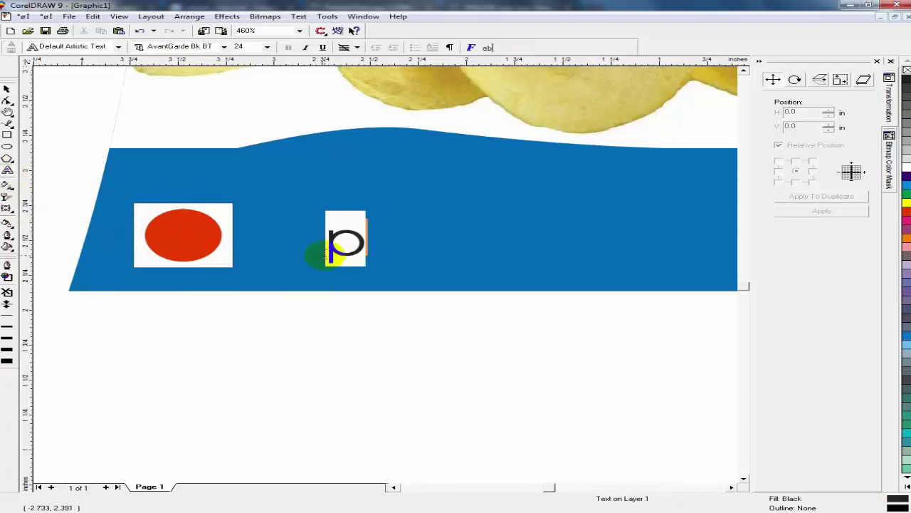
{"action": "type", "text": "olato"}
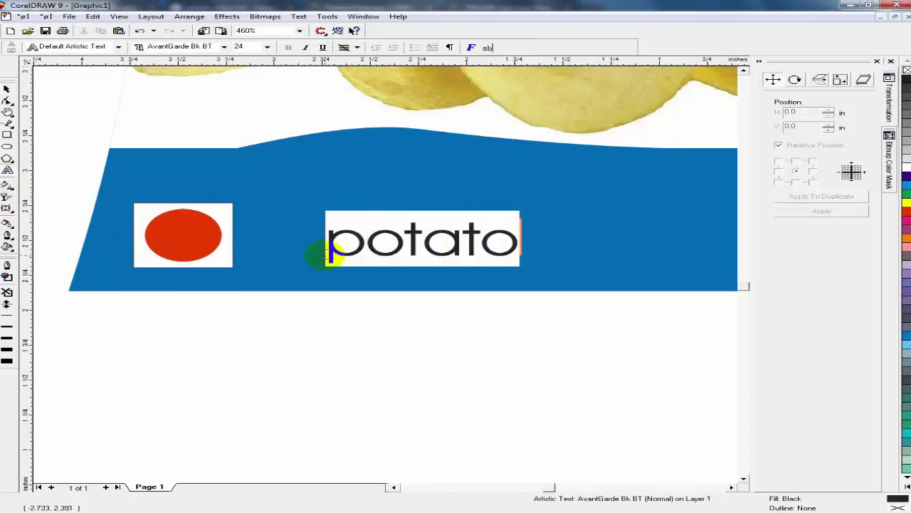
{"action": "type", "text": " chips"}
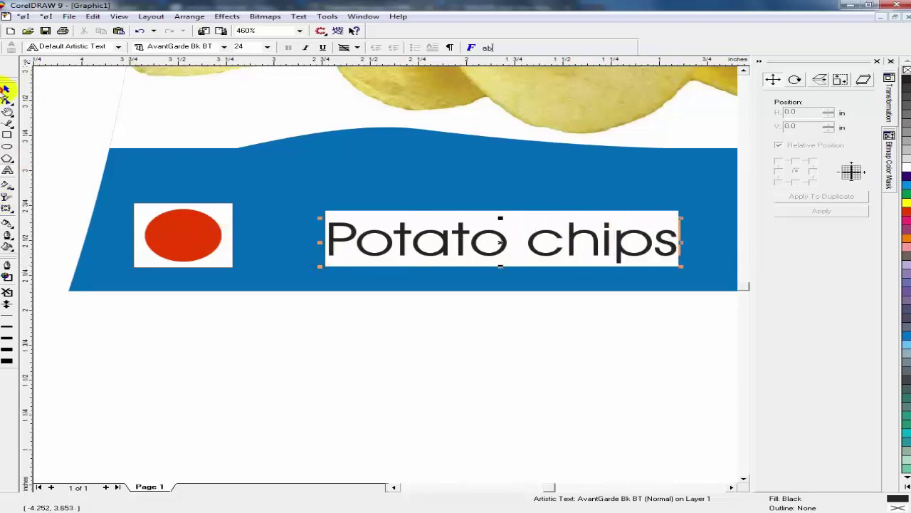
{"action": "left_click", "coordinate": [6, 91]}
Change the case of the "Potato chips" text to UPPERCASE.
{"action": "left_click", "coordinate": [299, 16]}
{"action": "left_click", "coordinate": [487, 100]}
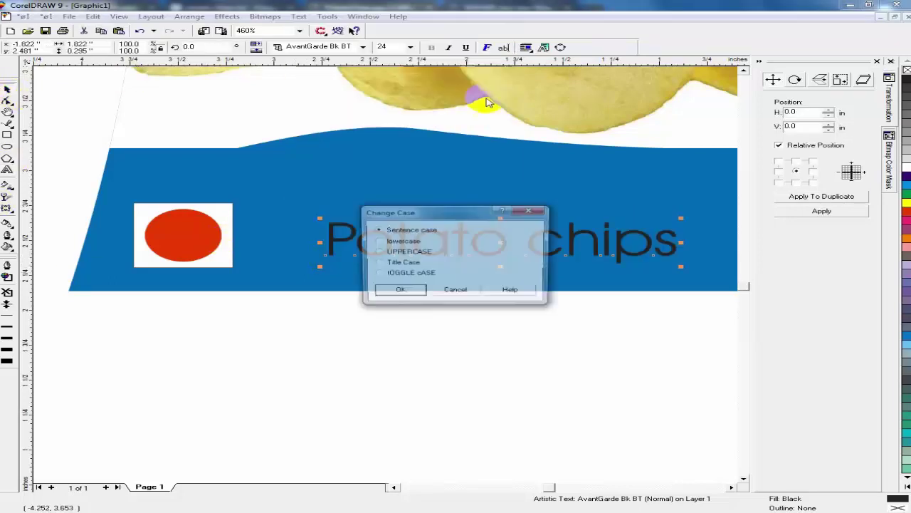
{"action": "left_click", "coordinate": [403, 256]}
{"action": "left_click", "coordinate": [398, 291]}
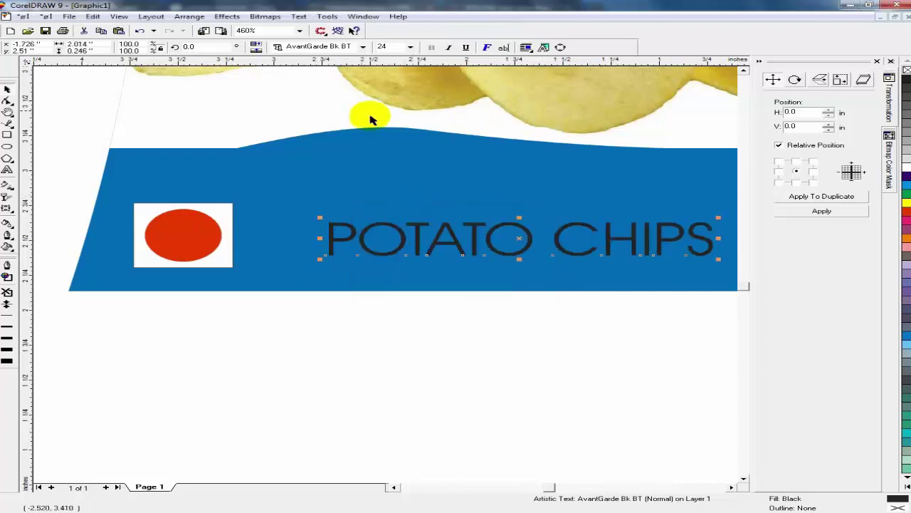
Set the potato chips text to the Arial font and change its case to Title Case.
{"action": "left_click", "coordinate": [317, 47]}
{"action": "type", "text": "Ar"}
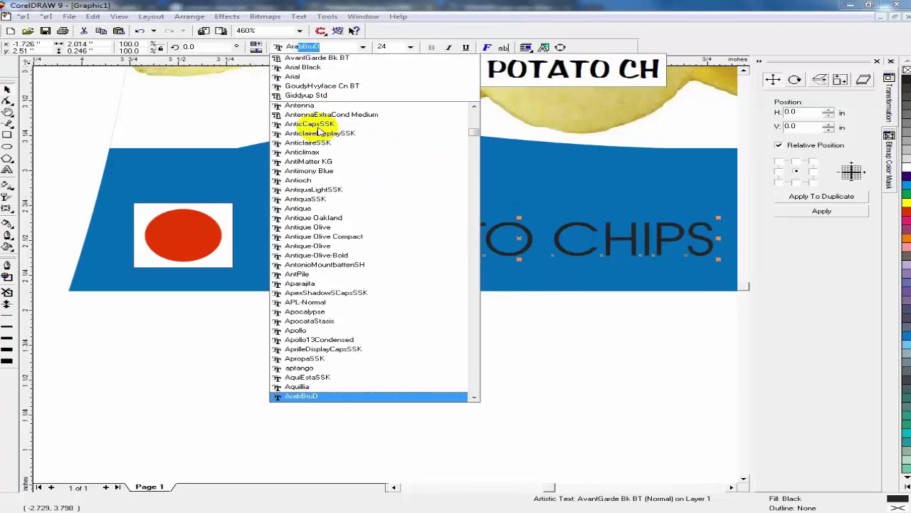
{"action": "type", "text": "ial"}
{"action": "key", "text": "Return"}
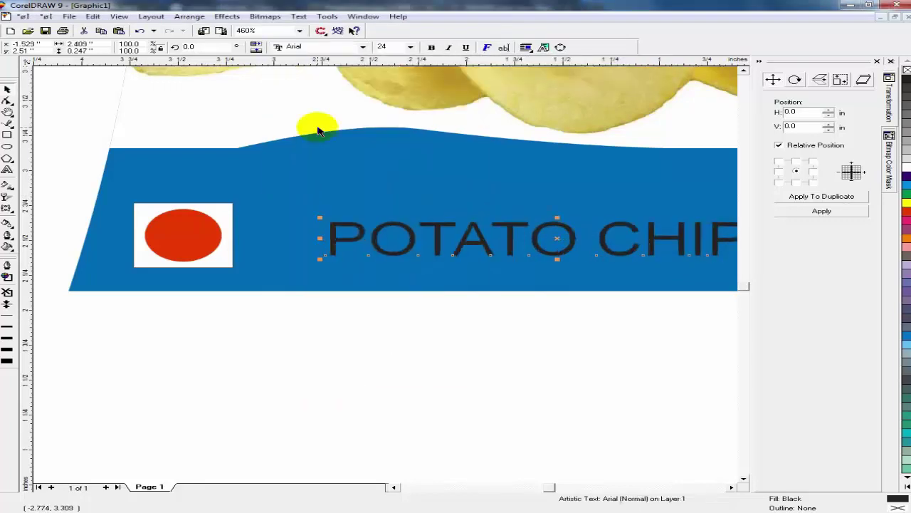
{"action": "key", "text": "alt+t"}
{"action": "key", "text": "g"}
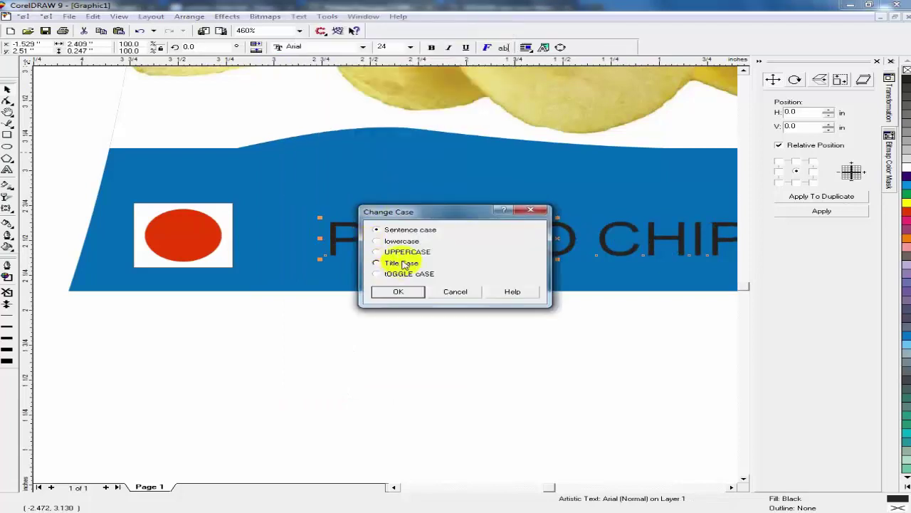
{"action": "left_click", "coordinate": [399, 292]}
Colour the text white and fit it beside the white rectangle, shrunk to about 15.2 pt and vertically centred on it.
{"action": "left_click_drag", "start_coordinate": [401, 249], "coordinate": [326, 249]}
{"action": "left_click", "coordinate": [907, 161]}
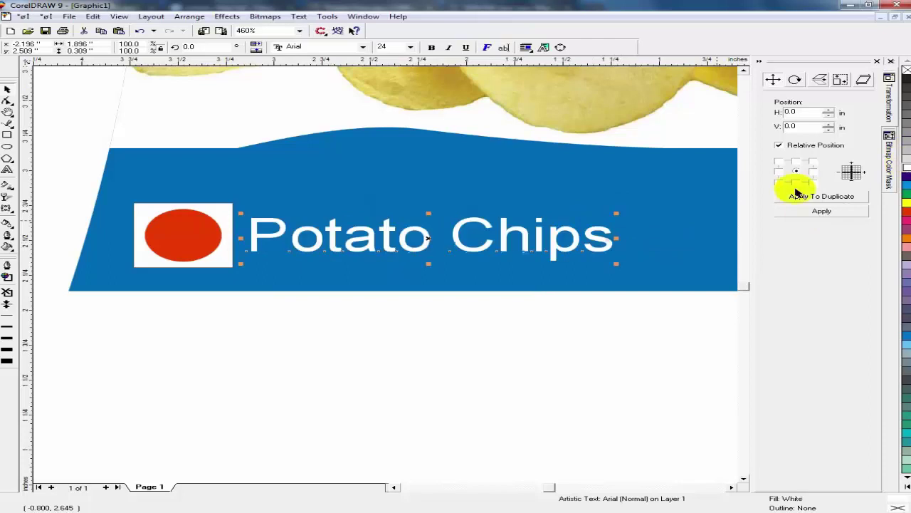
{"action": "left_click_drag", "start_coordinate": [616, 264], "coordinate": [388, 241]}
{"action": "left_click", "coordinate": [215, 209], "text": "shift"}
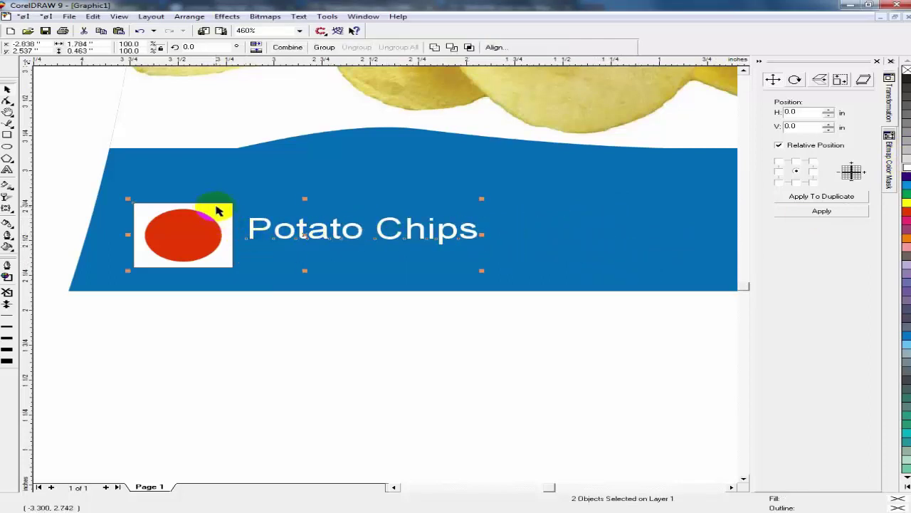
{"action": "left_click", "coordinate": [256, 344]}
Remove the outline from the white rectangle and make the "Potato Chips" text bold.
{"action": "left_click", "coordinate": [224, 209]}
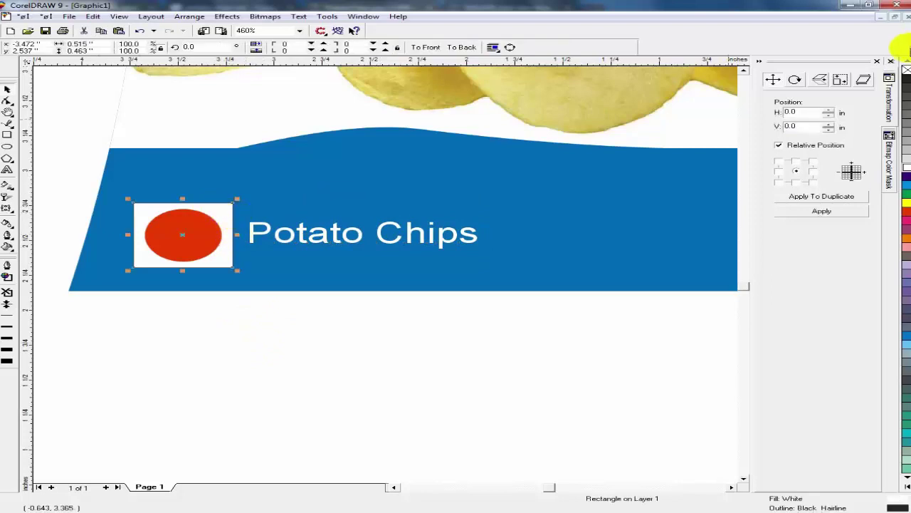
{"action": "right_click", "coordinate": [906, 68]}
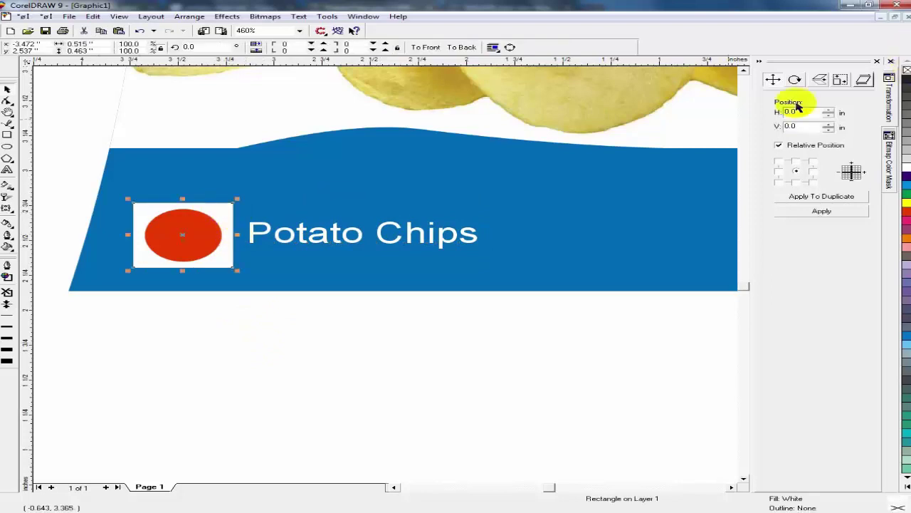
{"action": "left_click", "coordinate": [350, 245]}
{"action": "left_click", "coordinate": [432, 47]}
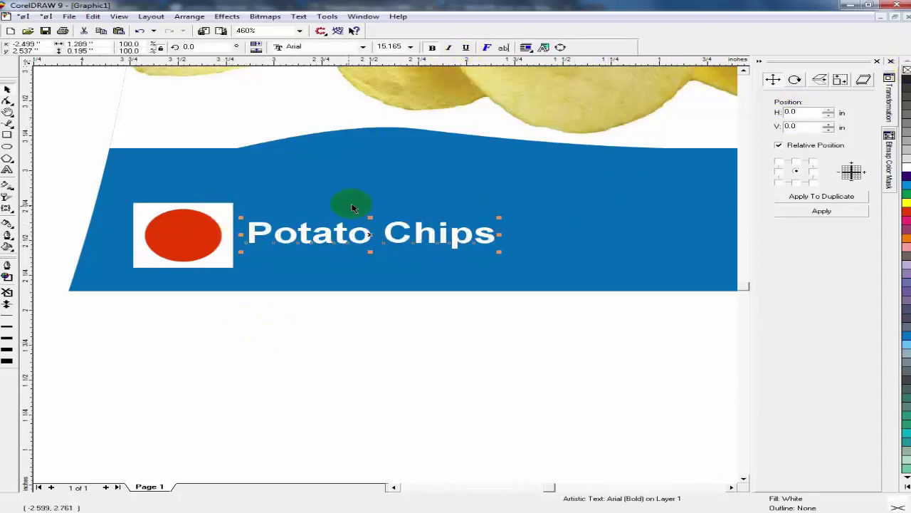
Move the "Potato Chips" text slightly closer to the white rectangle and group it with the rectangle and red ellipse.
{"action": "left_click_drag", "start_coordinate": [370, 238], "coordinate": [363, 238]}
{"action": "left_click", "coordinate": [309, 325]}
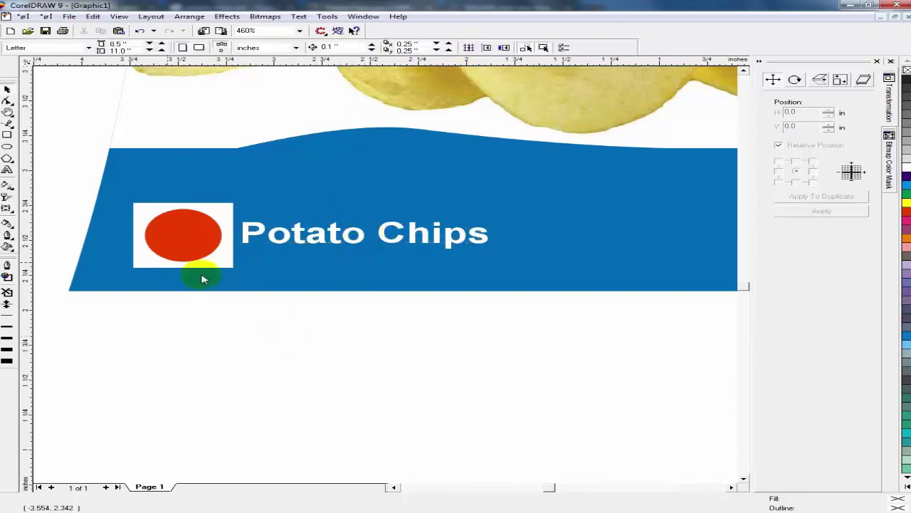
{"action": "left_click_drag", "start_coordinate": [62, 171], "coordinate": [553, 315]}
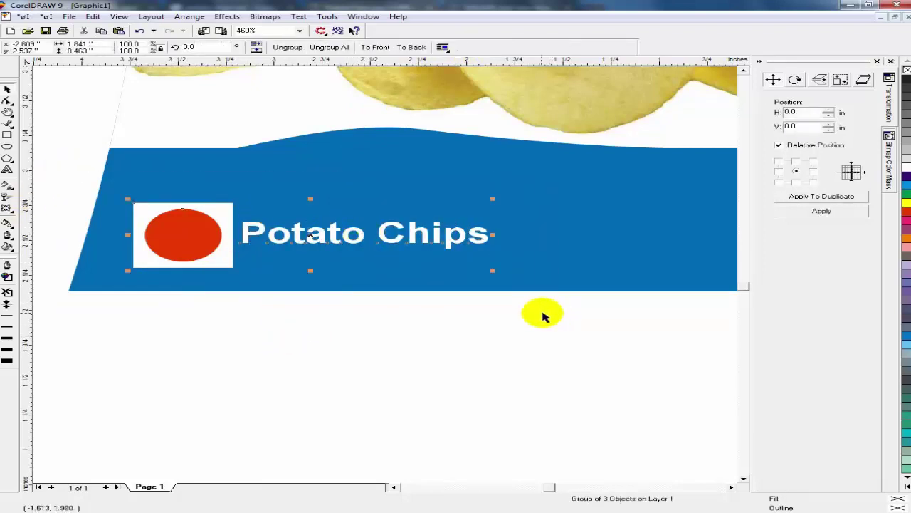
{"action": "key", "text": "Delete"}
{"action": "key", "text": "ctrl+z"}
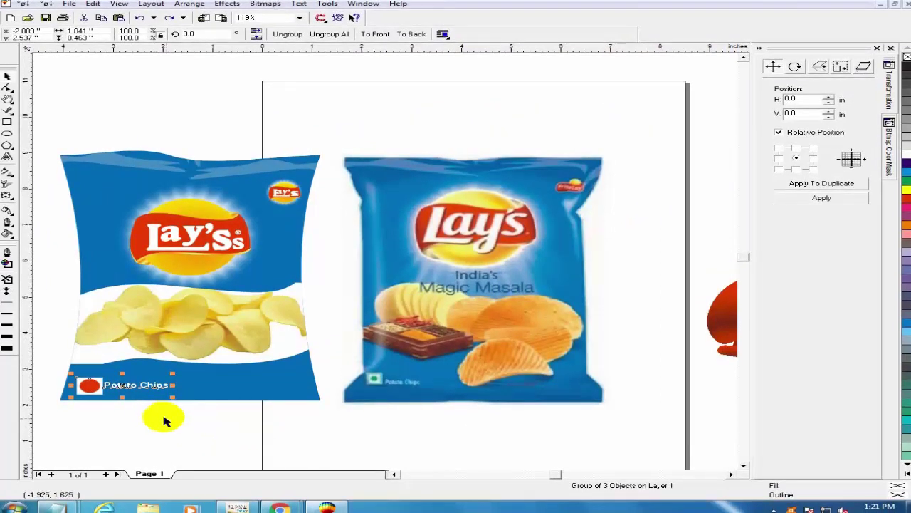
{"action": "left_click", "coordinate": [167, 419]}
Place the "Great Taste Batter" ribbon over the lower part of the package's chips photo, shrunk to about 4.14 in wide.
{"action": "key", "text": "F4"}
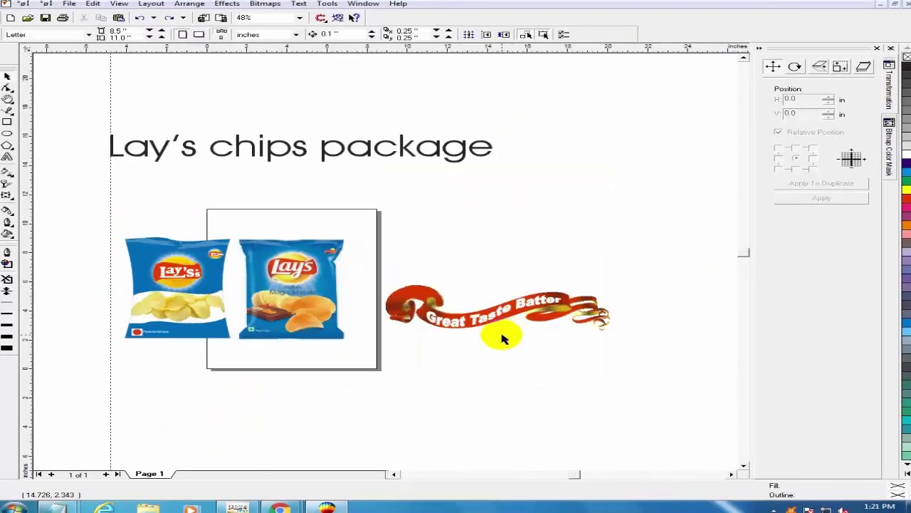
{"action": "left_click", "coordinate": [524, 314]}
{"action": "left_click_drag", "start_coordinate": [524, 313], "coordinate": [311, 292]}
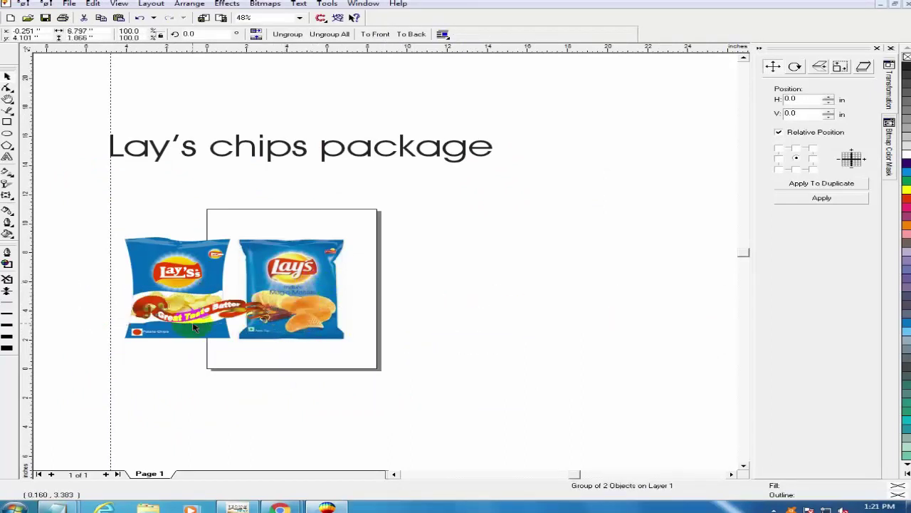
{"action": "key", "text": "z"}
{"action": "left_click_drag", "start_coordinate": [106, 280], "coordinate": [276, 345]}
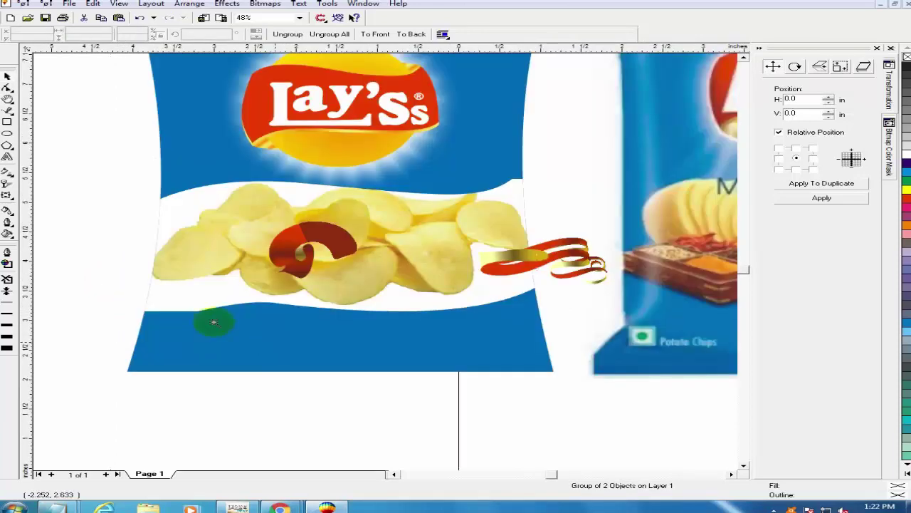
{"action": "left_click_drag", "start_coordinate": [76, 146], "coordinate": [712, 349]}
{"action": "left_click", "coordinate": [7, 76]}
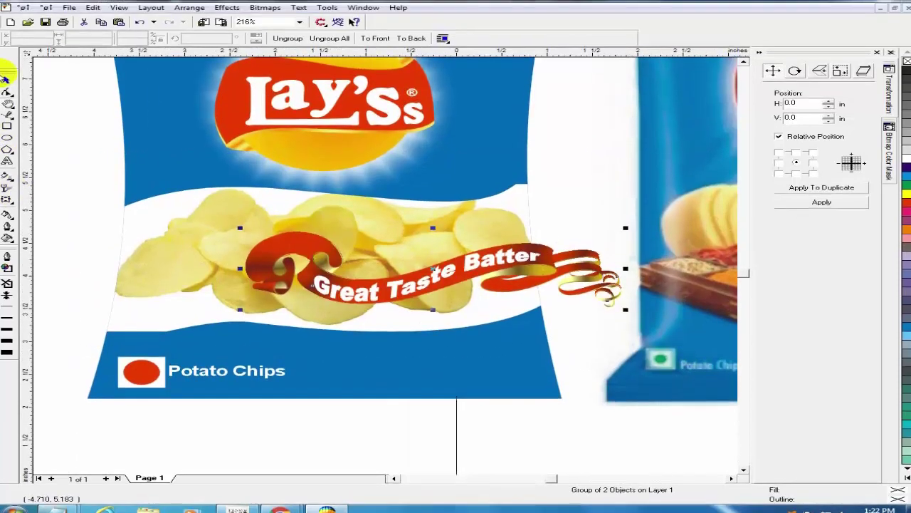
{"action": "left_click_drag", "start_coordinate": [364, 294], "coordinate": [285, 316]}
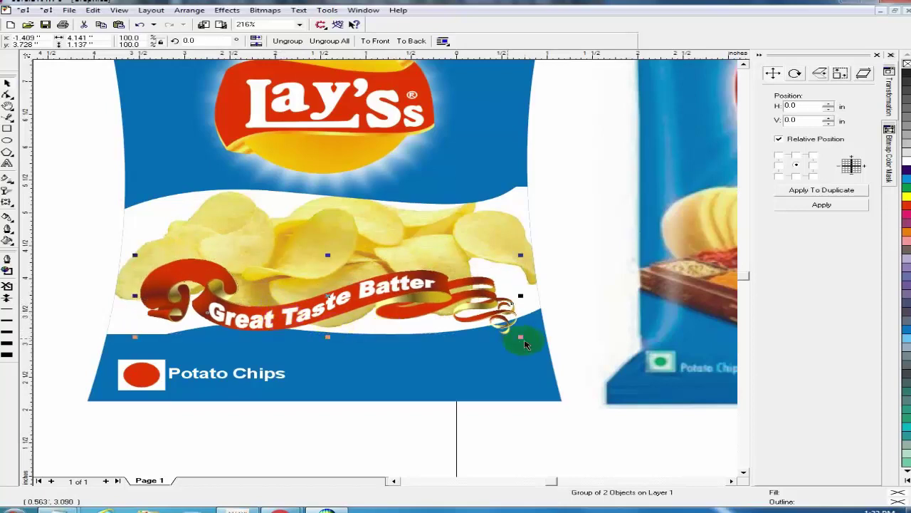
Enlarge the ribbon to about 4.5 in wide and centre it horizontally on the package.
{"action": "left_click_drag", "start_coordinate": [519, 337], "coordinate": [525, 342]}
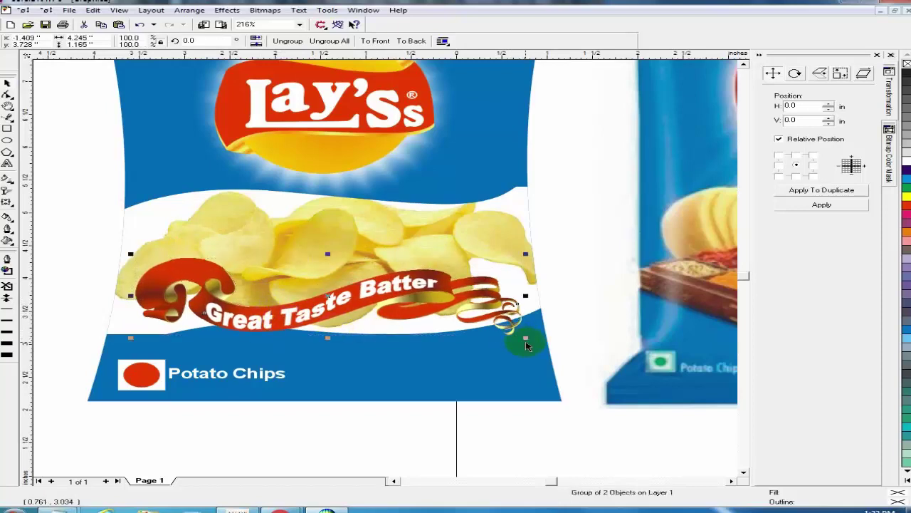
{"action": "left_click", "coordinate": [531, 345], "text": "shift"}
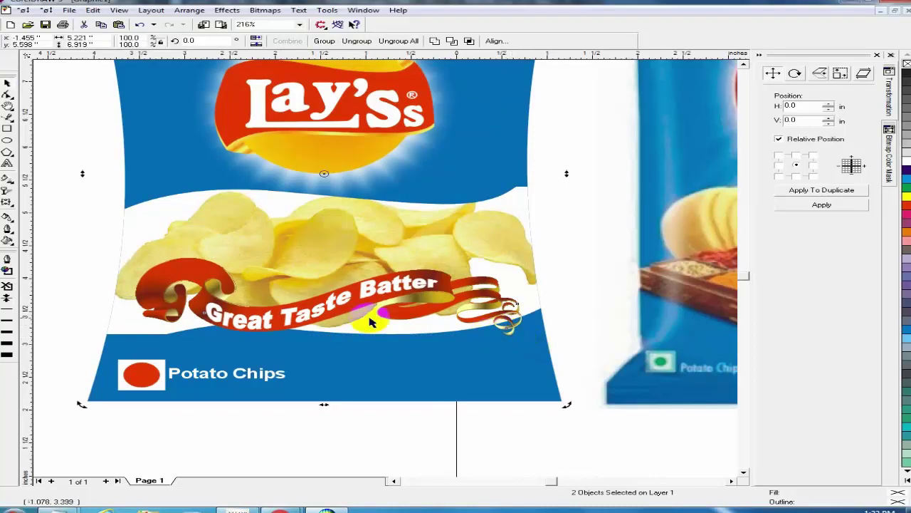
{"action": "key", "text": "ctrl+g"}
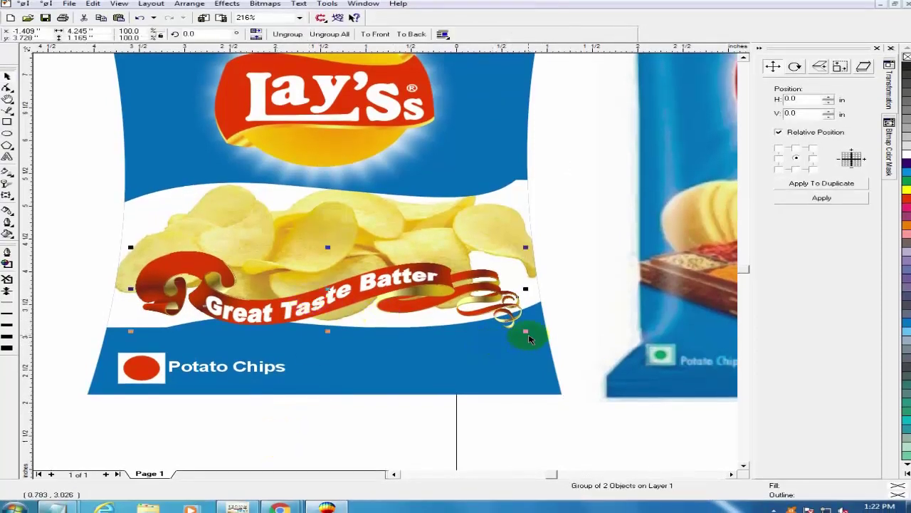
{"action": "left_click_drag", "start_coordinate": [529, 339], "coordinate": [539, 346]}
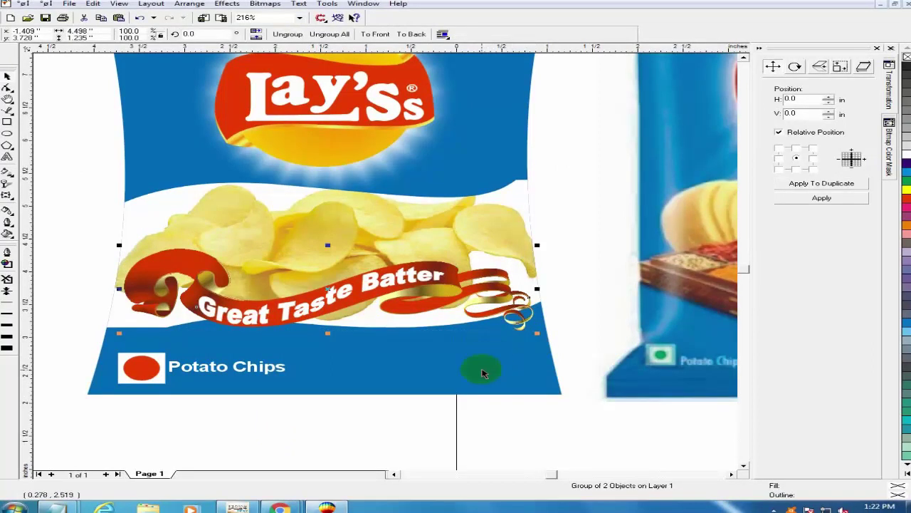
{"action": "left_click", "coordinate": [482, 372], "text": "shift"}
{"action": "left_click", "coordinate": [316, 429]}
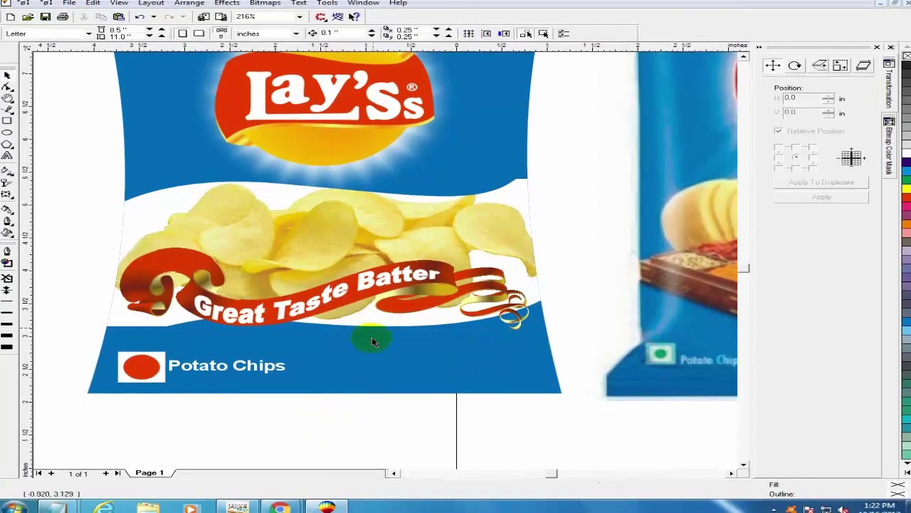
{"action": "left_click", "coordinate": [395, 281]}
{"action": "key", "text": "Delete"}
{"action": "left_click", "coordinate": [372, 173]}
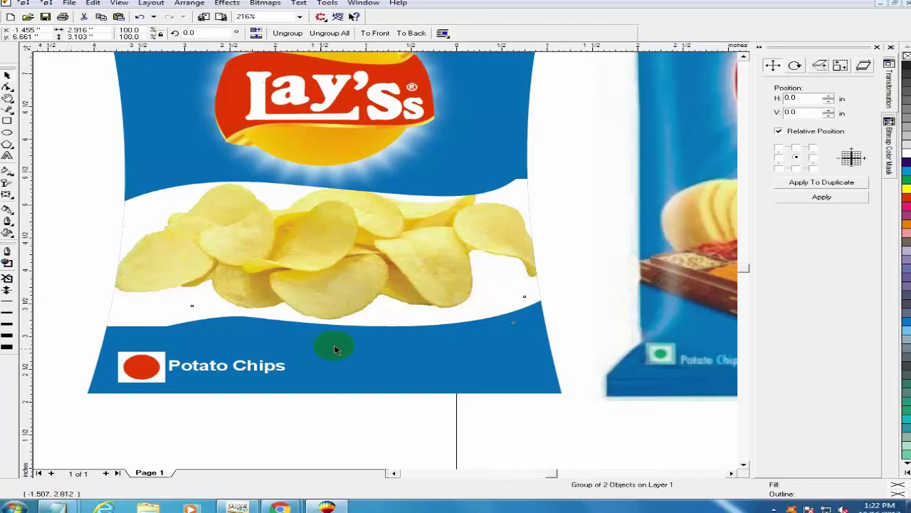
{"action": "key", "text": "ctrl+z"}
{"action": "key", "text": "Delete"}
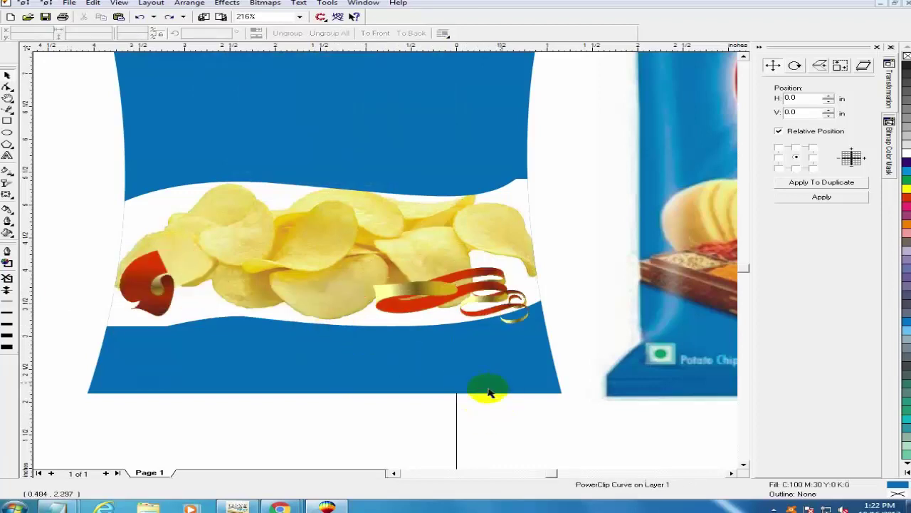
{"action": "key", "text": "ctrl+z"}
{"action": "left_click", "coordinate": [362, 434]}
Add two-line artistic text reading "Pakistan's" and "magic masala" beside the package's main logo.
{"action": "scroll", "coordinate": [361, 427], "scroll_direction": "down", "scroll_amount": 1}
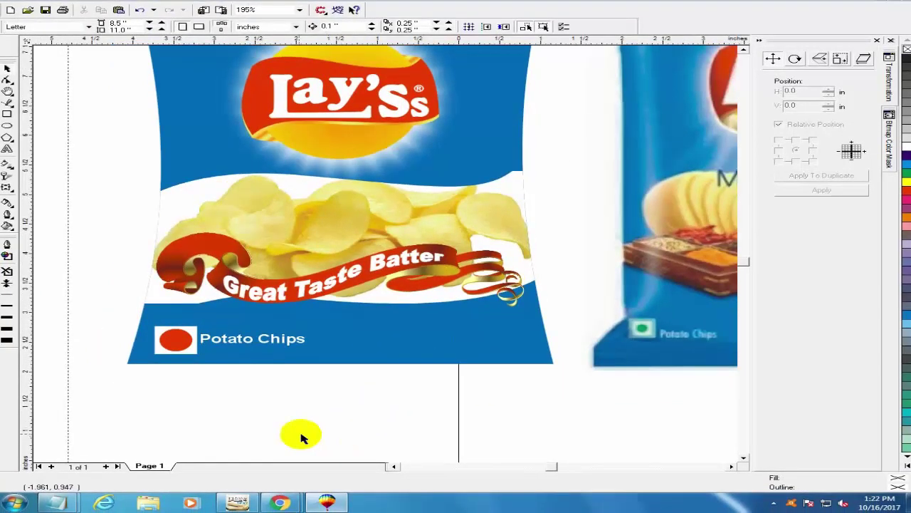
{"action": "scroll", "coordinate": [295, 405], "scroll_direction": "down", "scroll_amount": 4}
{"action": "key", "text": "z"}
{"action": "left_click_drag", "start_coordinate": [106, 234], "coordinate": [335, 327]}
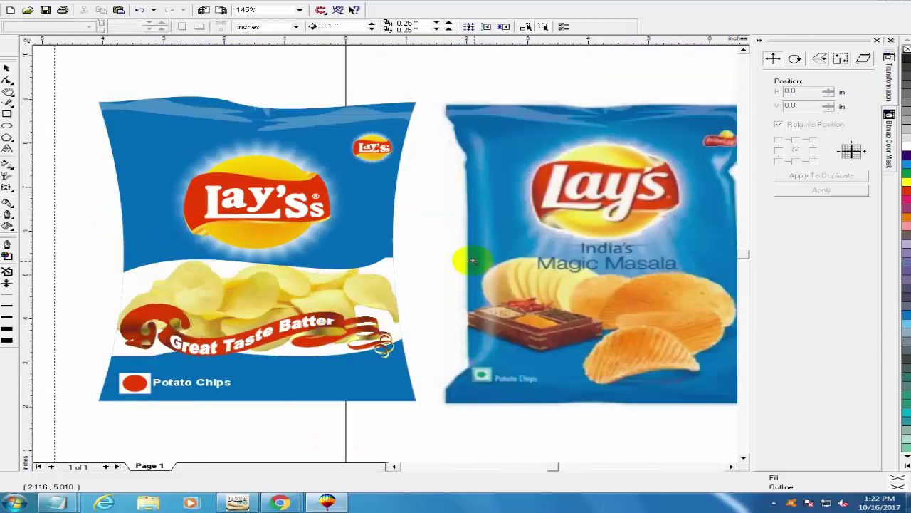
{"action": "left_click", "coordinate": [7, 148]}
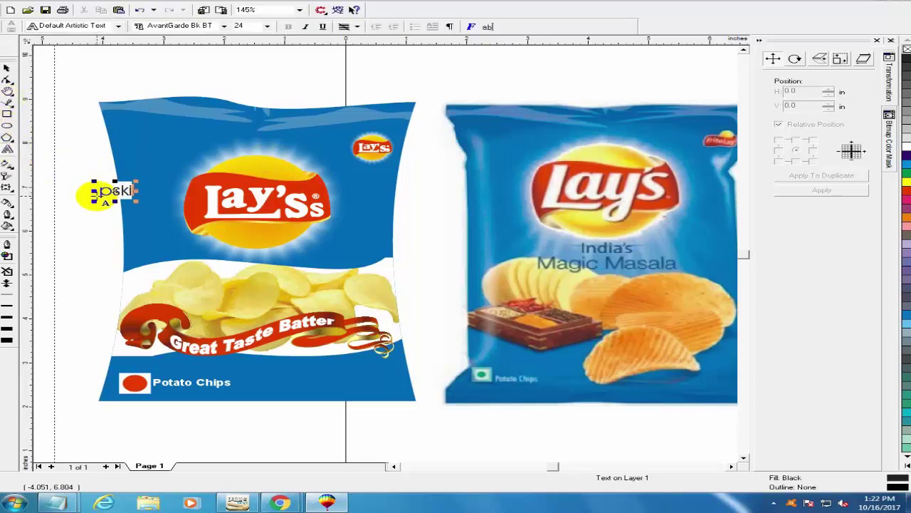
{"action": "key", "text": "BackSpace"}
{"action": "key", "text": "BackSpace"}
{"action": "key", "text": "BackSpace"}
{"action": "type", "text": "an"}
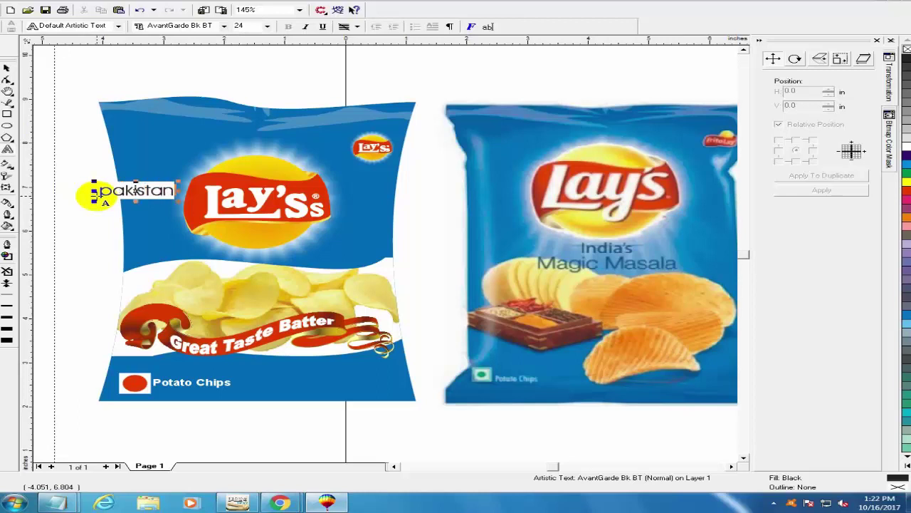
{"action": "type", "text": "kistan's"}
{"action": "key", "text": "Return"}
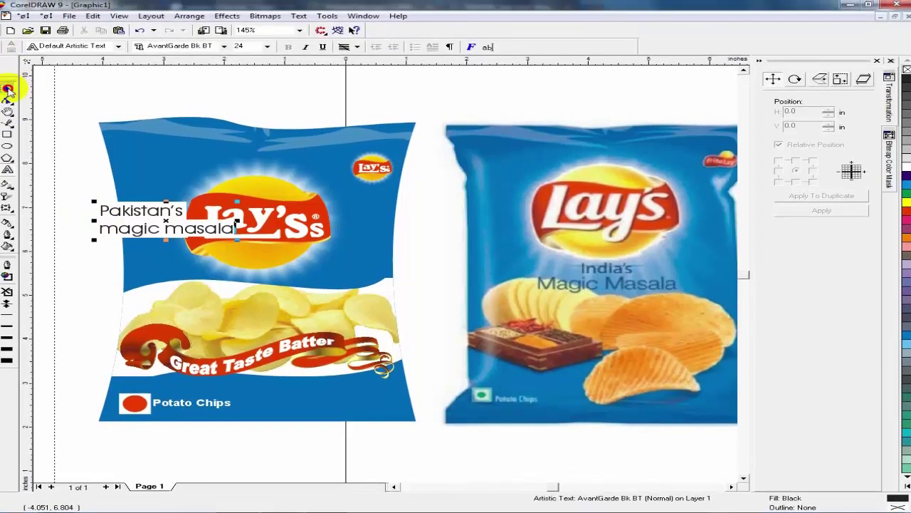
{"action": "left_click", "coordinate": [8, 69]}
Change the case of the new two-line text to Title Case and set its font to ArabBruD.
{"action": "left_click", "coordinate": [298, 16]}
{"action": "left_click", "coordinate": [362, 139]}
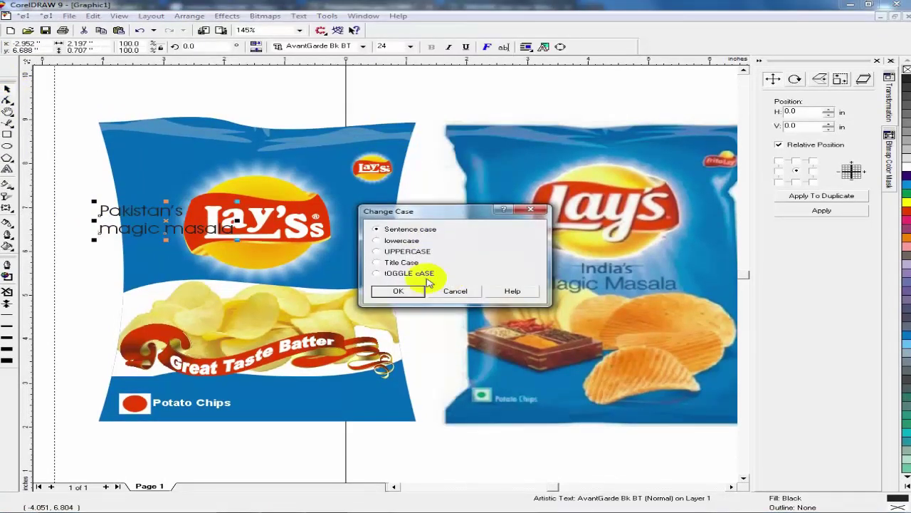
{"action": "left_click", "coordinate": [378, 262]}
{"action": "left_click", "coordinate": [398, 291]}
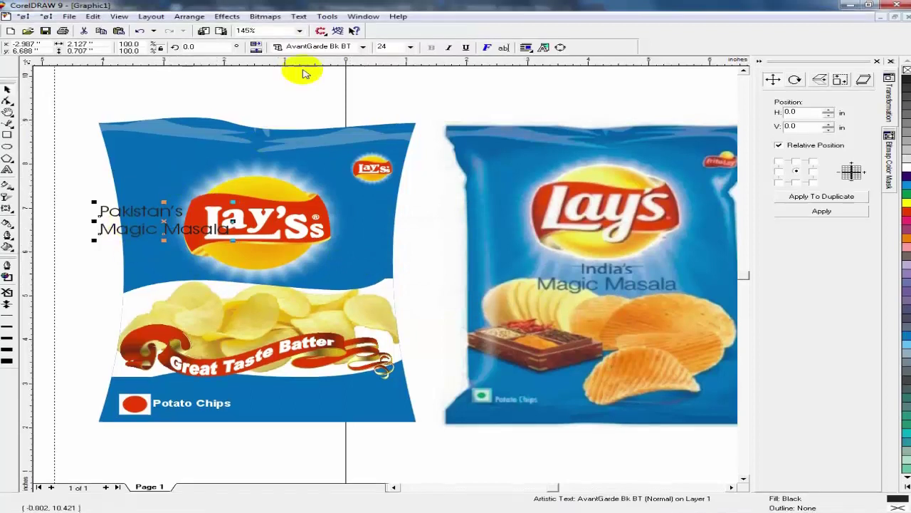
{"action": "left_click", "coordinate": [312, 47]}
{"action": "type", "text": "ArabBruD"}
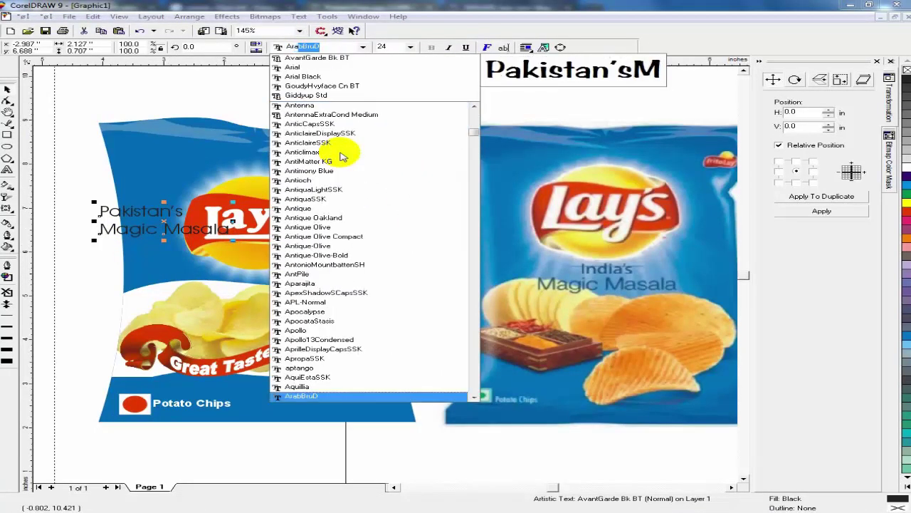
{"action": "key", "text": "Return"}
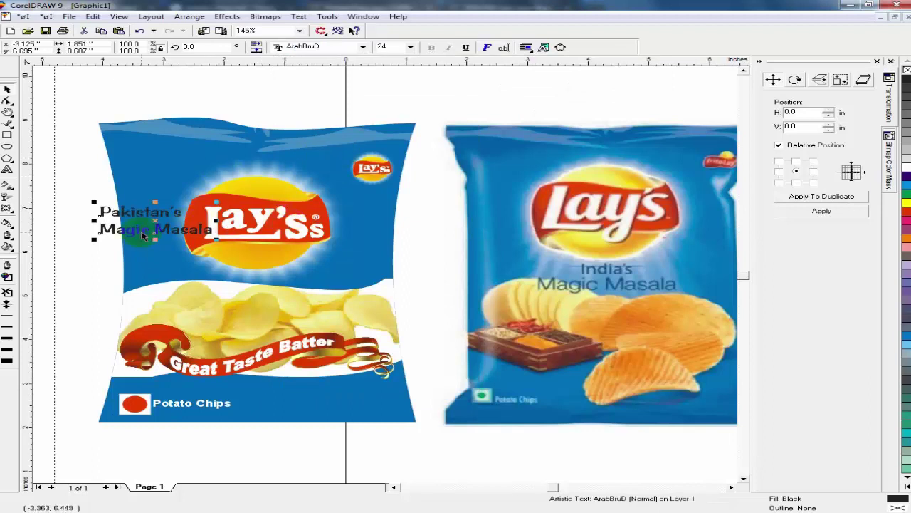
Move the text below the main logo, split into separate lines with "Pakistan's" centred above "Magic Masala", and group them.
{"action": "left_click_drag", "start_coordinate": [155, 220], "coordinate": [256, 268]}
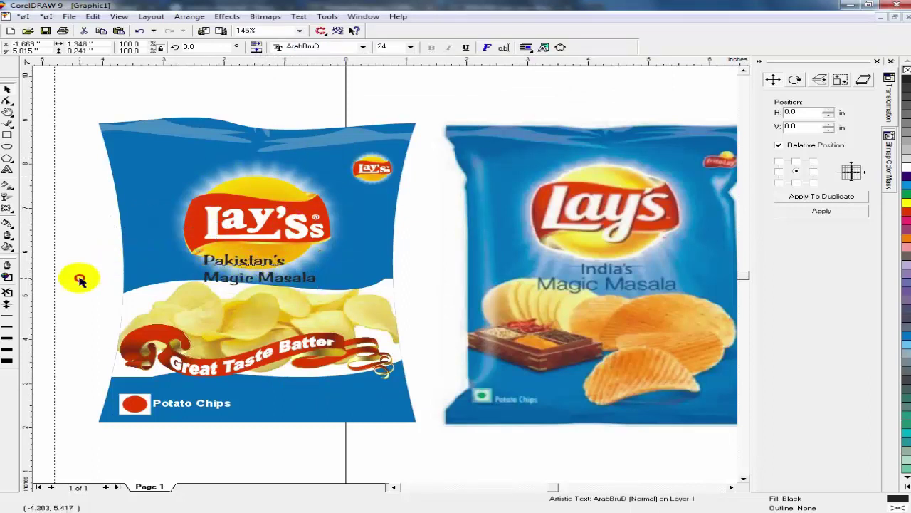
{"action": "left_click", "coordinate": [77, 278]}
{"action": "left_click", "coordinate": [254, 277]}
{"action": "left_click", "coordinate": [251, 281], "text": "shift"}
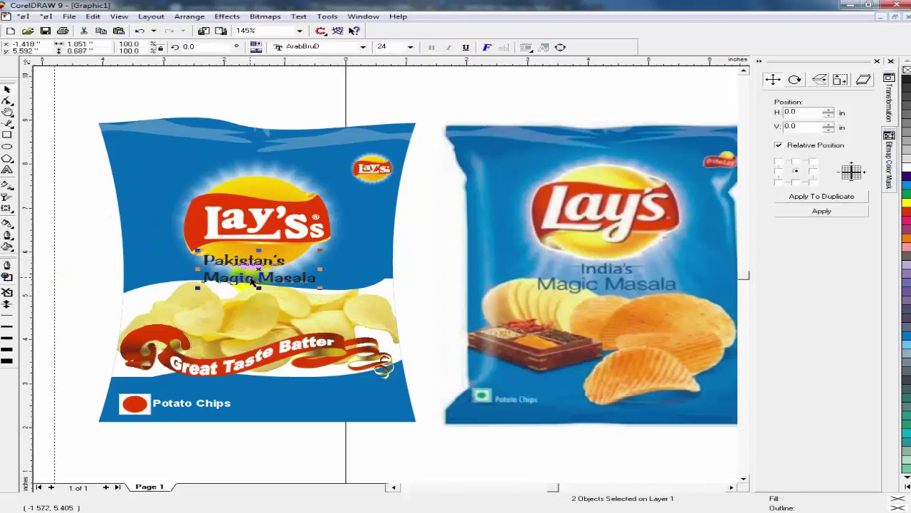
{"action": "key", "text": "ctrl+g"}
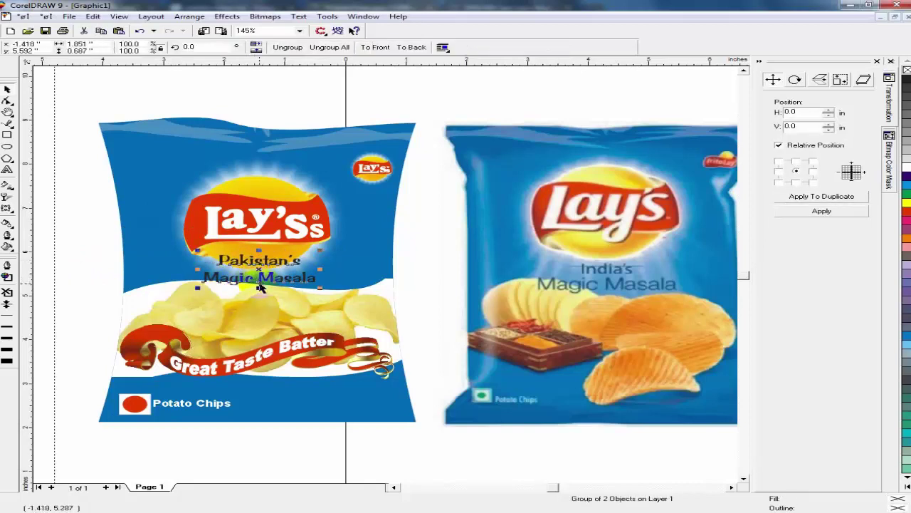
{"action": "key", "text": "Delete"}
{"action": "key", "text": "ctrl+z"}
Raise the grouped "Pakistan's Magic Masala" text onto the logo's lower edge and centre it horizontally on the logo.
{"action": "key", "text": "F2"}
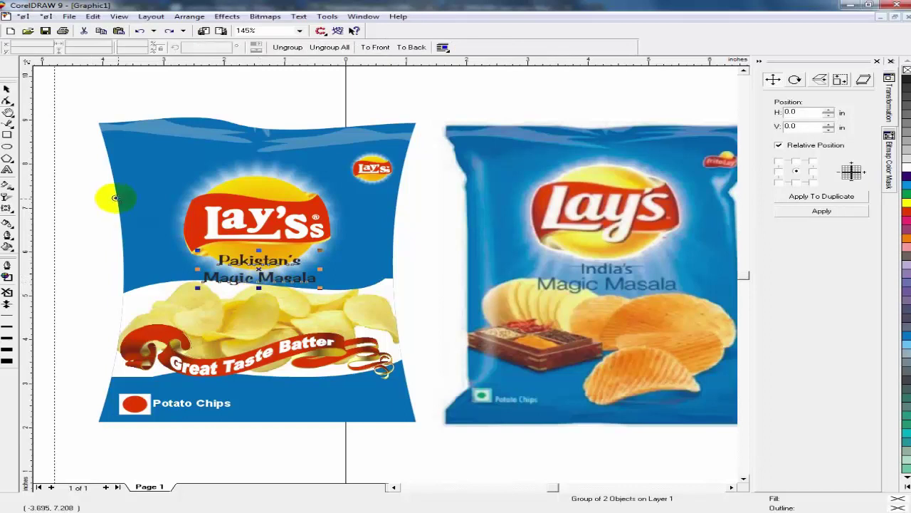
{"action": "left_click_drag", "start_coordinate": [147, 207], "coordinate": [365, 328]}
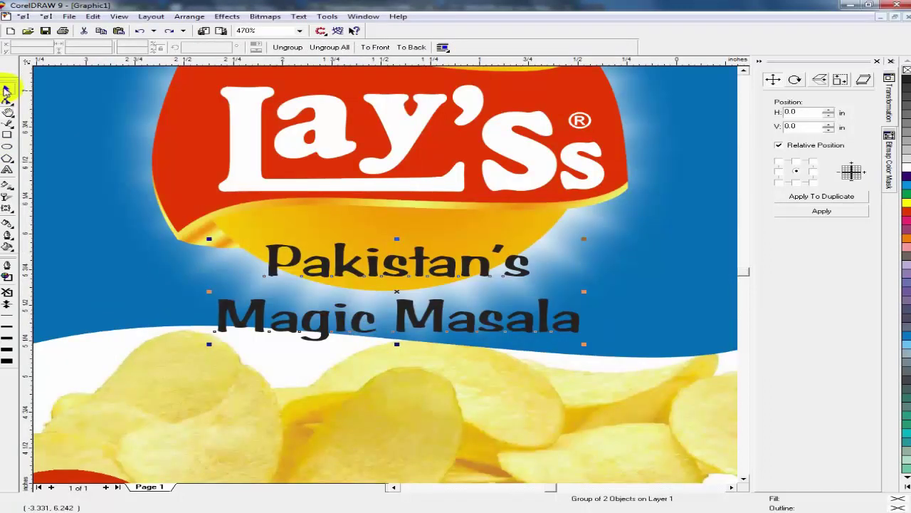
{"action": "mouse_move", "coordinate": [400, 273]}
{"action": "left_mouse_down"}
{"action": "mouse_move", "coordinate": [388, 268]}
{"action": "mouse_move", "coordinate": [394, 260]}
{"action": "left_mouse_up"}
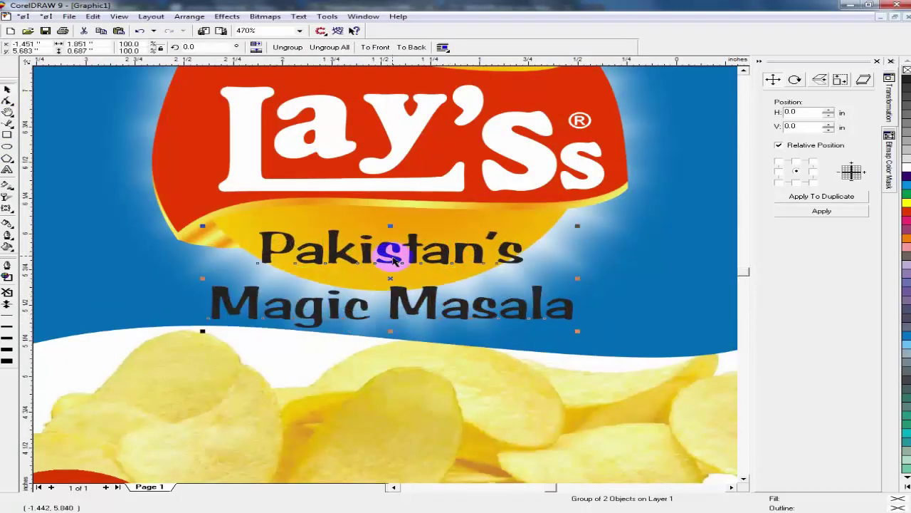
{"action": "left_click", "coordinate": [407, 198], "text": "shift"}
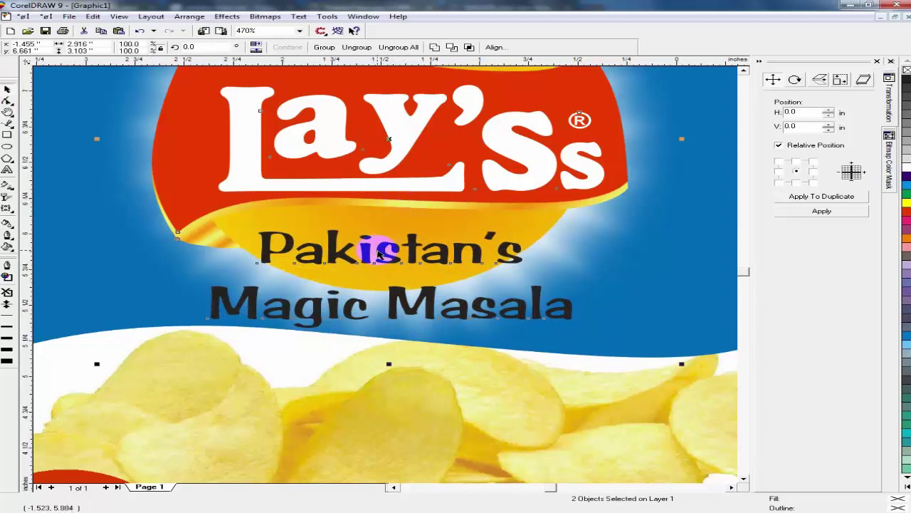
{"action": "key", "text": "F3"}
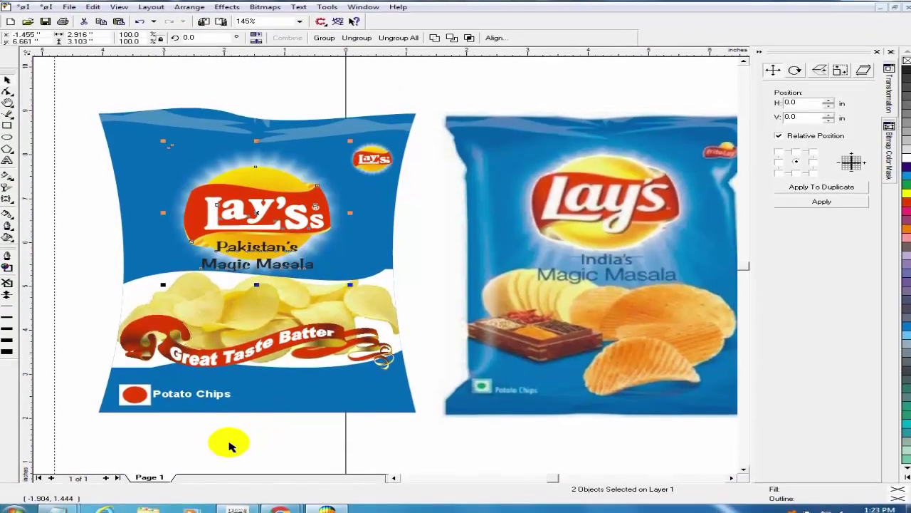
{"action": "left_click", "coordinate": [229, 446]}
{"action": "key", "text": "F3"}
{"action": "key", "text": "F2"}
{"action": "left_click_drag", "start_coordinate": [100, 218], "coordinate": [403, 348]}
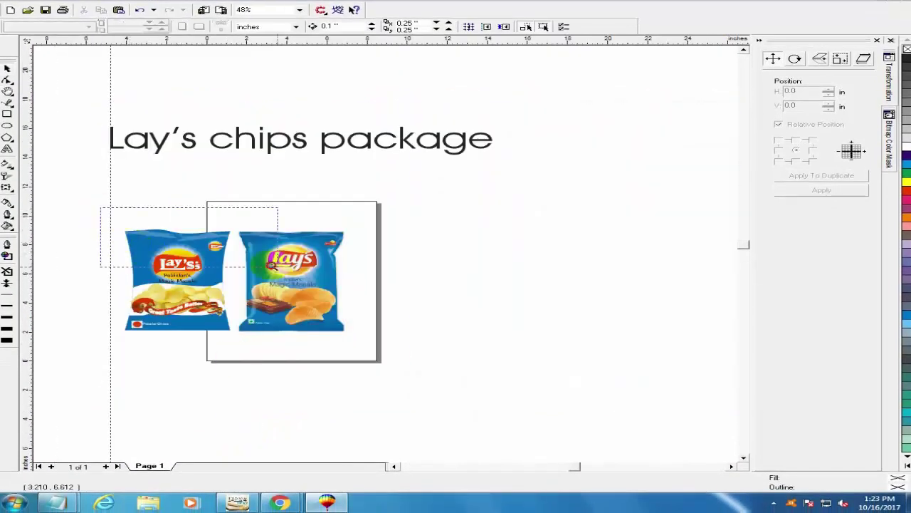
{"action": "key", "text": "F3"}
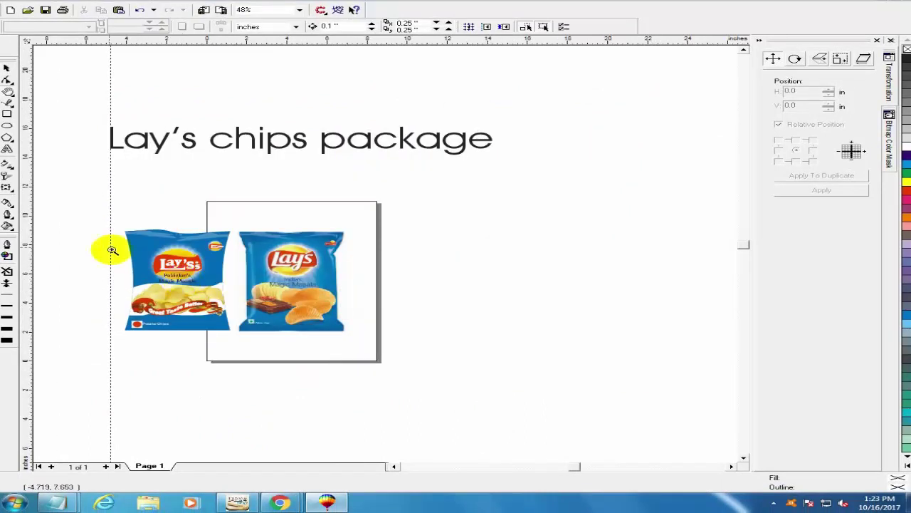
{"action": "left_click_drag", "start_coordinate": [97, 229], "coordinate": [296, 368]}
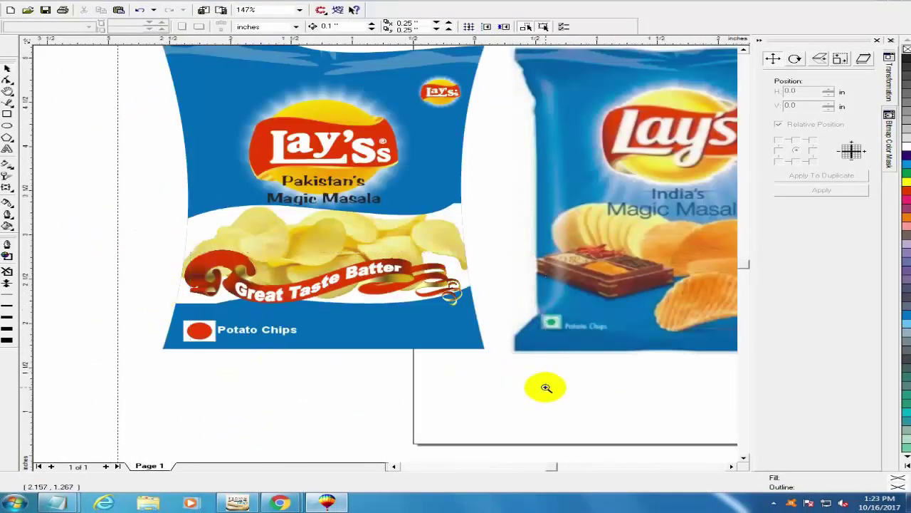
Add artistic text reading "Net wt: 150 Gram" just below the package's bottom edge.
{"action": "left_click", "coordinate": [349, 385]}
{"action": "left_click", "coordinate": [7, 150]}
{"action": "left_click", "coordinate": [203, 346]}
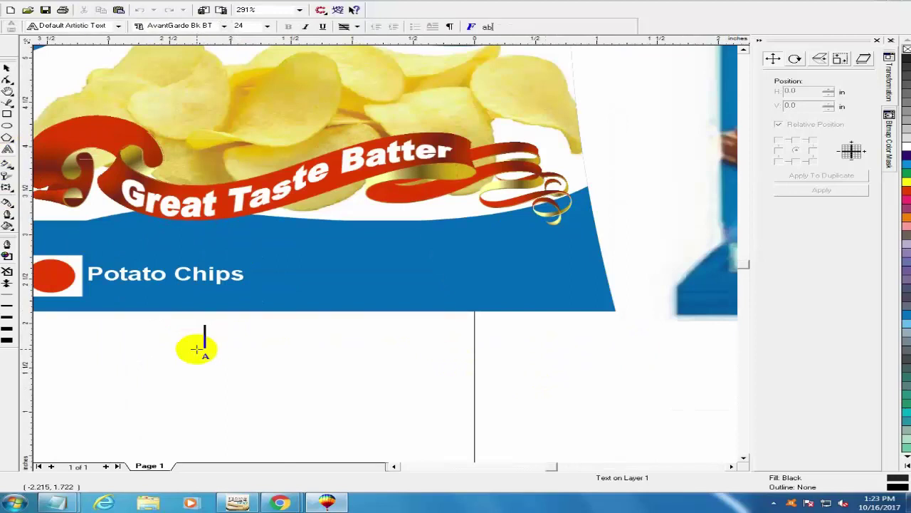
{"action": "type", "text": "Net wt: 150"}
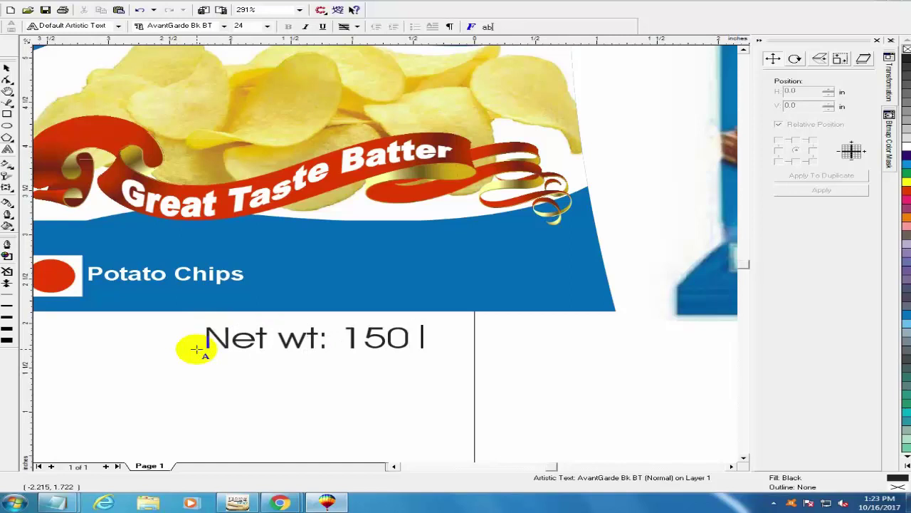
{"action": "type", "text": "Gram"}
{"action": "key", "text": "ctrl+space"}
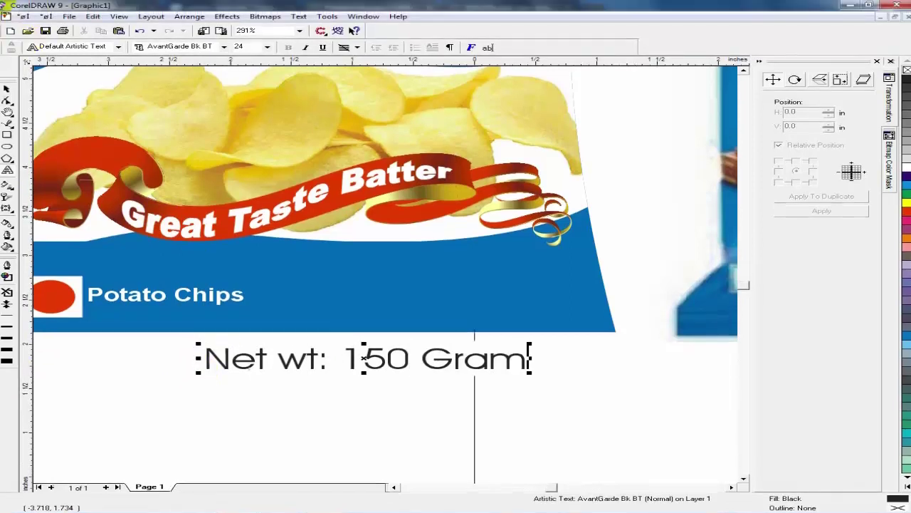
Change the case of the net weight text to Title Case and set its font to Arial.
{"action": "left_click", "coordinate": [5, 86]}
{"action": "left_click", "coordinate": [299, 16]}
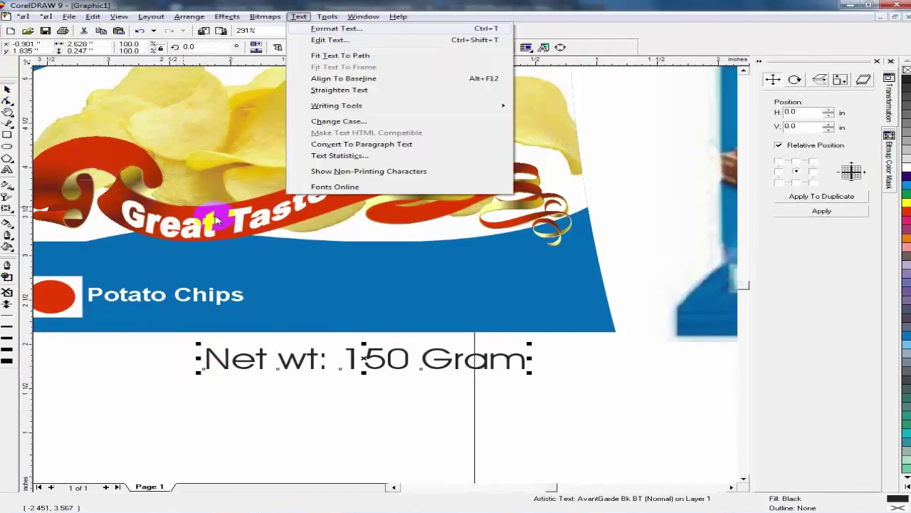
{"action": "left_click", "coordinate": [281, 122]}
{"action": "left_click", "coordinate": [379, 262]}
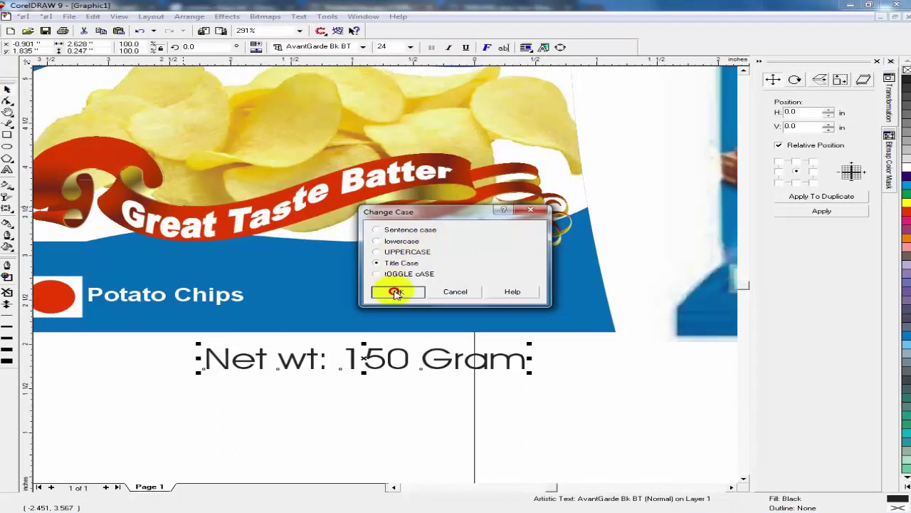
{"action": "left_click", "coordinate": [400, 289]}
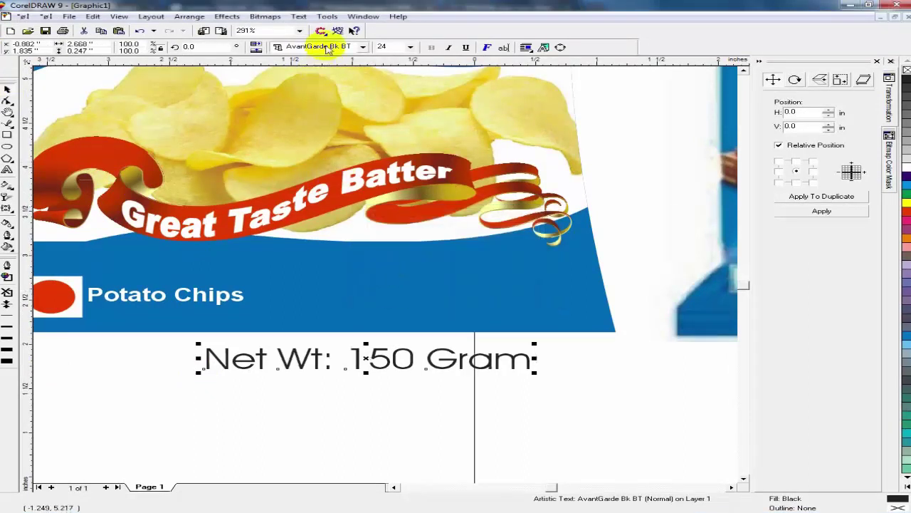
{"action": "left_click", "coordinate": [363, 46]}
{"action": "scroll", "coordinate": [306, 156], "scroll_direction": "down", "scroll_amount": 10}
{"action": "key", "text": "Return"}
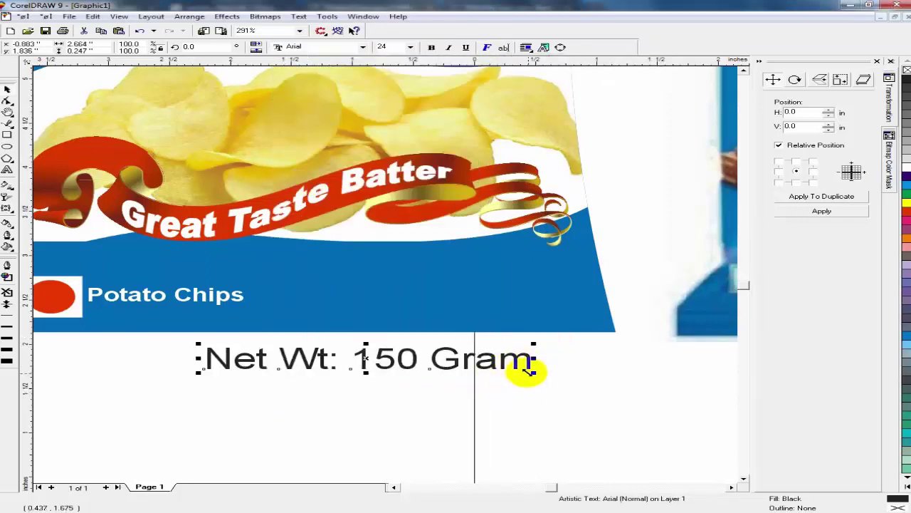
Shrink the net weight text to about 12.7 pt, move it into the package's lower right corner and colour it white.
{"action": "left_click_drag", "start_coordinate": [534, 371], "coordinate": [520, 367]}
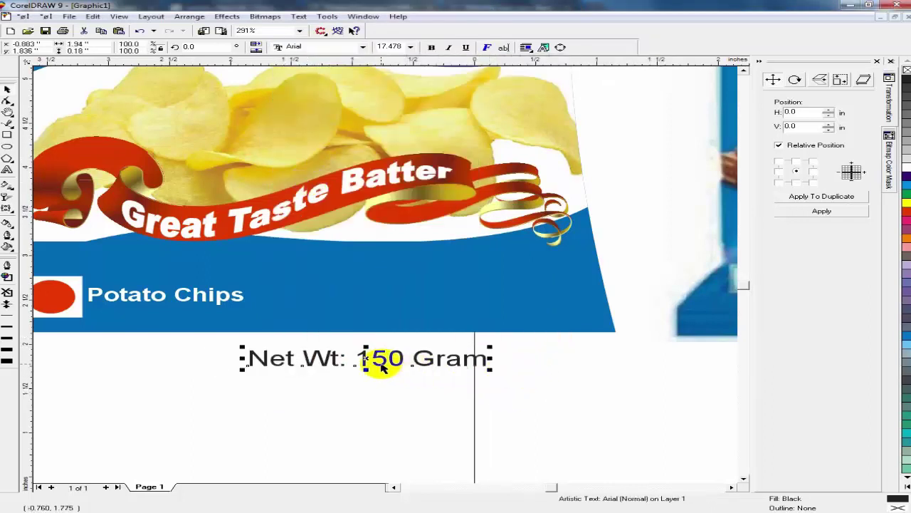
{"action": "key", "text": "ctrl+r"}
{"action": "left_click_drag", "start_coordinate": [367, 359], "coordinate": [507, 312]}
{"action": "left_click", "coordinate": [906, 168]}
{"action": "left_click", "coordinate": [330, 396]}
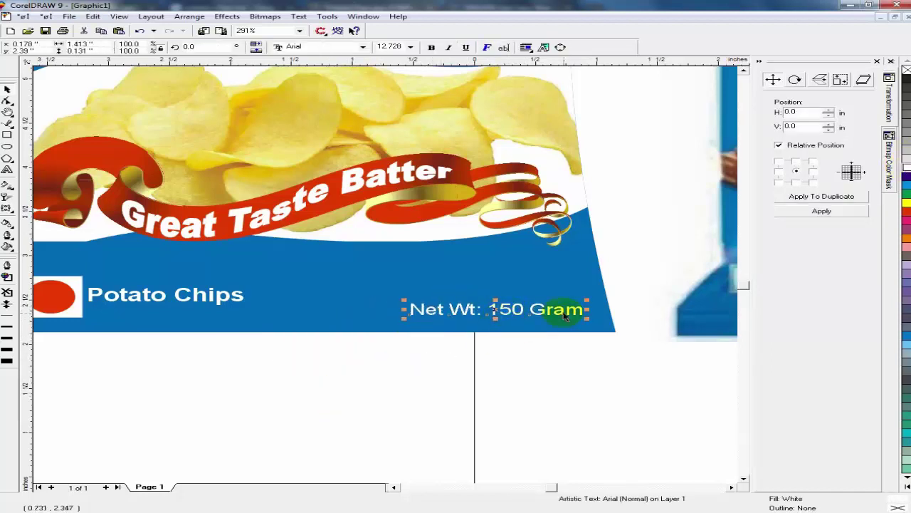
Draw a narrow upright rectangle about 0.07 by 0.92 in beside the package's lower left corner and fill it with 10% black.
{"action": "key", "text": "F3"}
{"action": "left_click", "coordinate": [296, 414]}
{"action": "key", "text": "F2"}
{"action": "left_click_drag", "start_coordinate": [106, 319], "coordinate": [539, 418]}
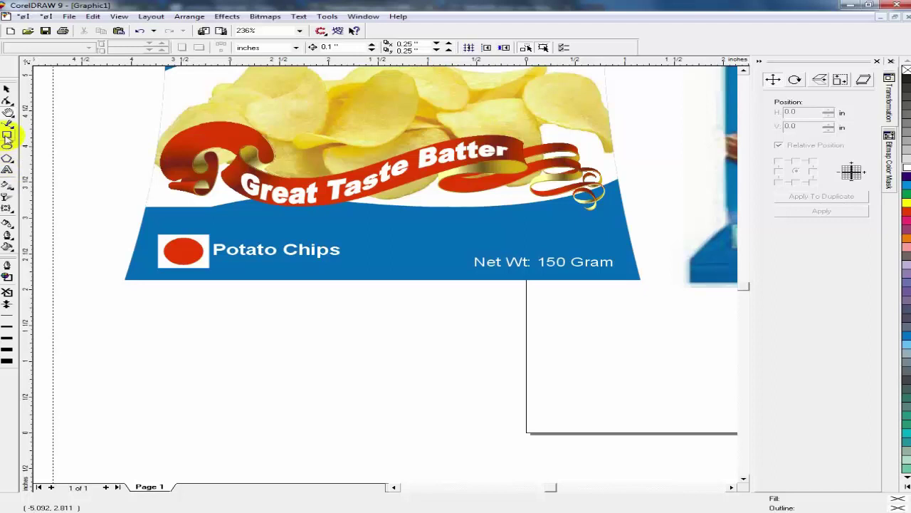
{"action": "left_click", "coordinate": [7, 136]}
{"action": "left_click_drag", "start_coordinate": [117, 249], "coordinate": [121, 318]}
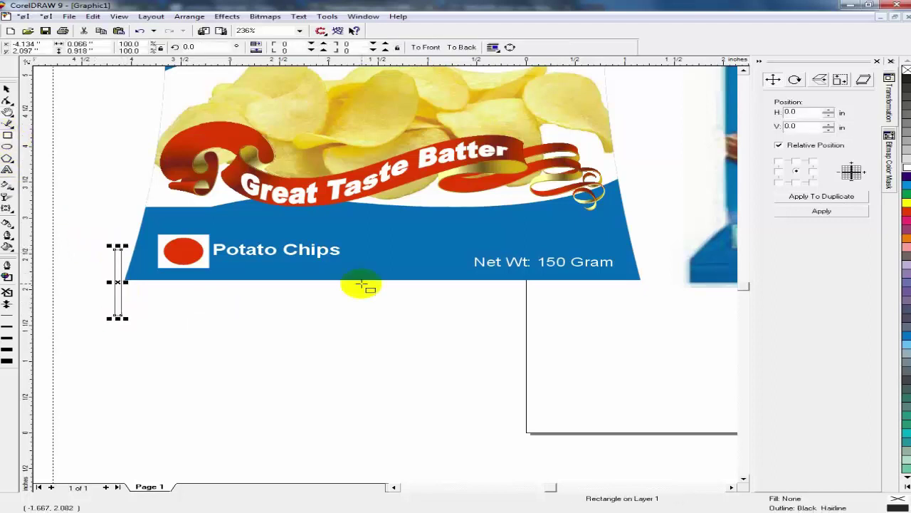
{"action": "left_click", "coordinate": [907, 166]}
{"action": "left_click", "coordinate": [906, 154]}
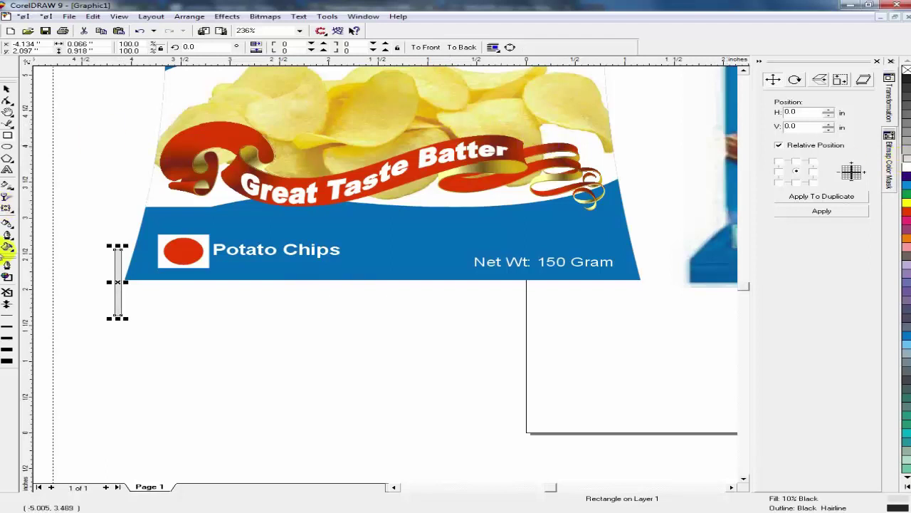
Apply a uniform transparency of 71 to the narrow rectangle and remove its outline.
{"action": "left_click", "coordinate": [9, 197]}
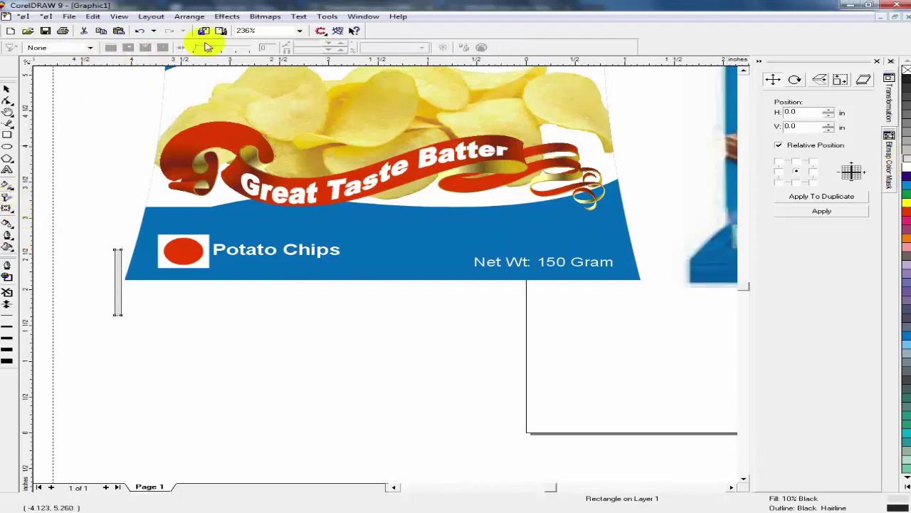
{"action": "left_click", "coordinate": [85, 47]}
{"action": "left_click", "coordinate": [61, 65]}
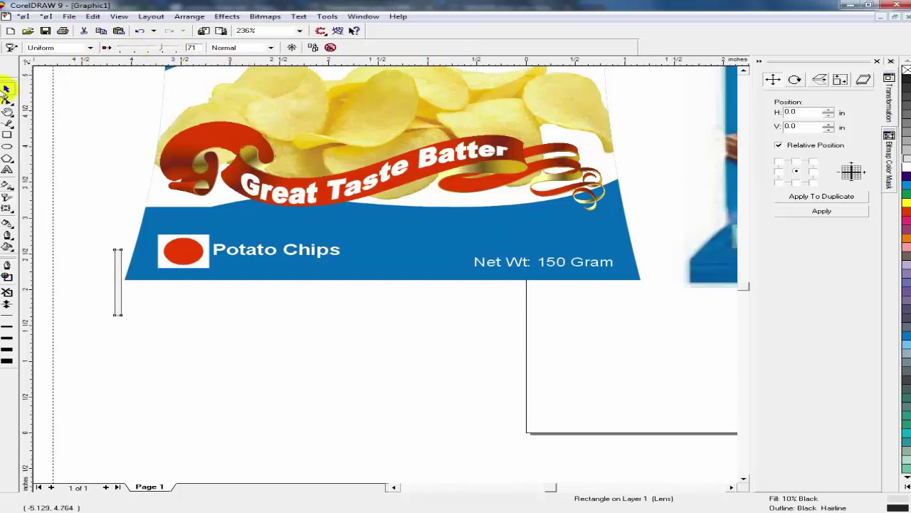
{"action": "left_click", "coordinate": [7, 89]}
{"action": "mouse_move", "coordinate": [116, 299]}
{"action": "left_mouse_down"}
{"action": "mouse_move", "coordinate": [176, 296]}
{"action": "mouse_move", "coordinate": [119, 301]}
{"action": "left_mouse_up"}
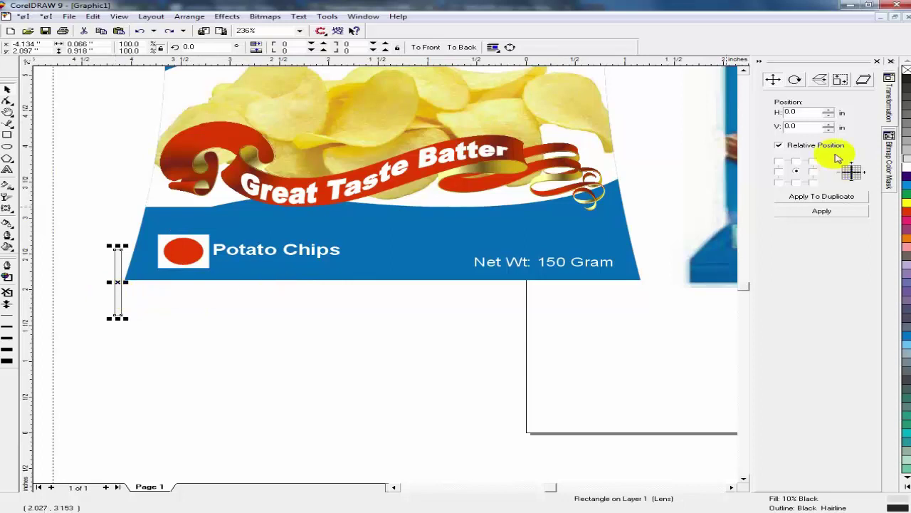
{"action": "right_click", "coordinate": [906, 69]}
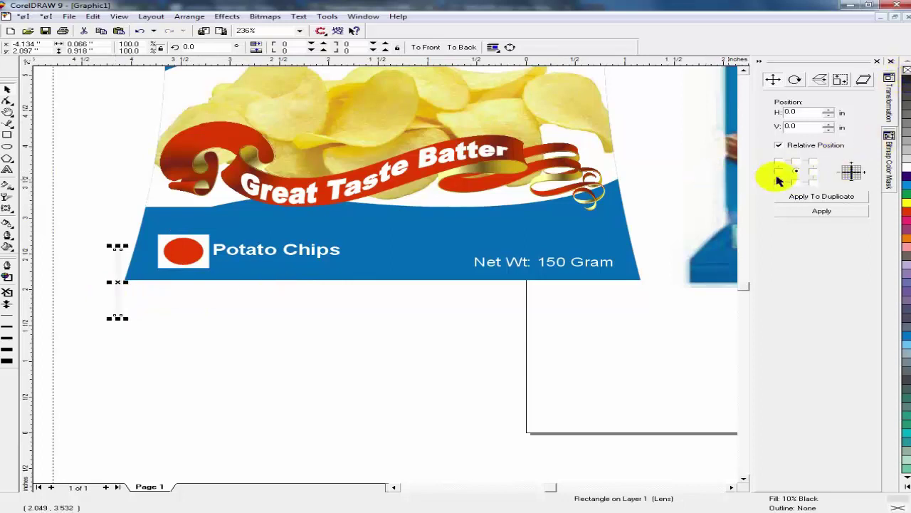
Duplicate the transparent stripe repeatedly at about 0.15 in spacing to form a row across the package's full bottom edge.
{"action": "left_click_drag", "start_coordinate": [114, 282], "coordinate": [150, 289]}
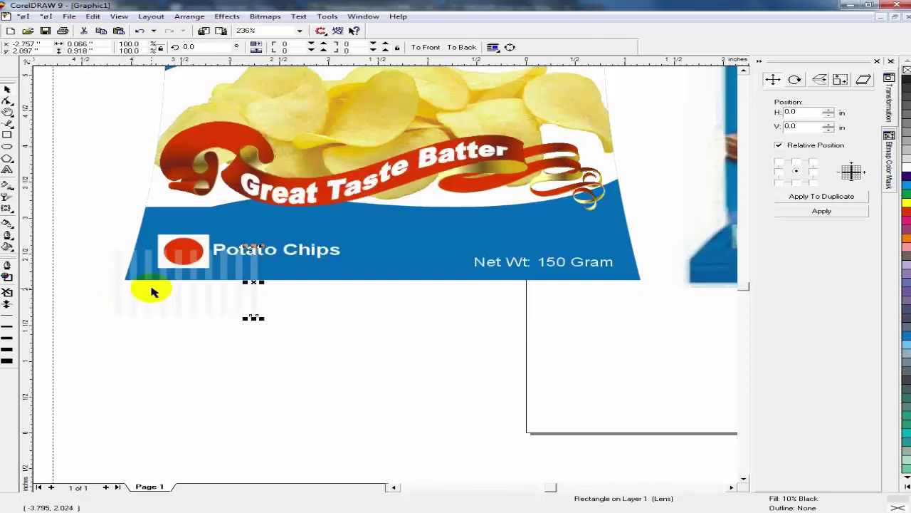
{"action": "key", "text": "ctrl+r"}
{"action": "key", "text": "ctrl+r"}
{"action": "key", "text": "ctrl+r"}
{"action": "key", "text": "ctrl+r"}
{"action": "key", "text": "ctrl+r"}
{"action": "key", "text": "ctrl+r"}
{"action": "key", "text": "ctrl+r"}
{"action": "key", "text": "ctrl+r"}
{"action": "key", "text": "ctrl+r"}
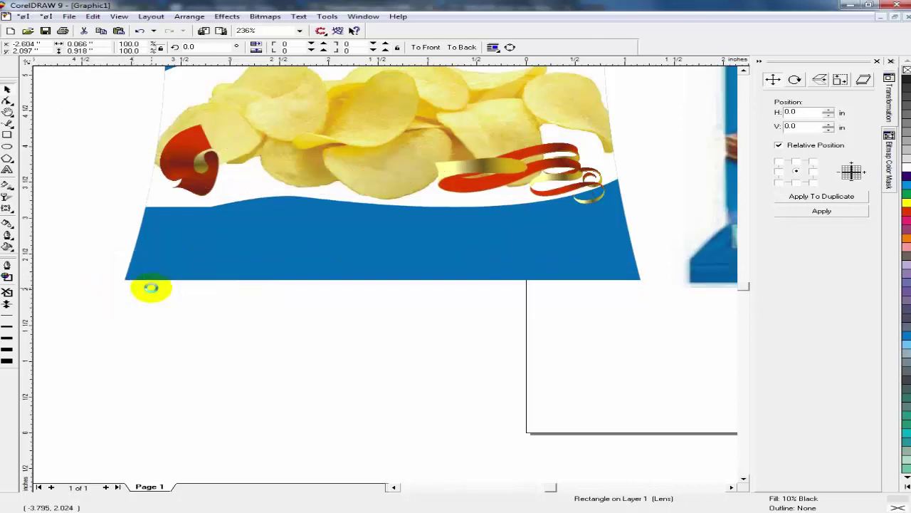
{"action": "key", "text": "ctrl+r"}
{"action": "key", "text": "ctrl+r"}
{"action": "key", "text": "ctrl+r"}
{"action": "key", "text": "ctrl+r"}
{"action": "key", "text": "ctrl+r"}
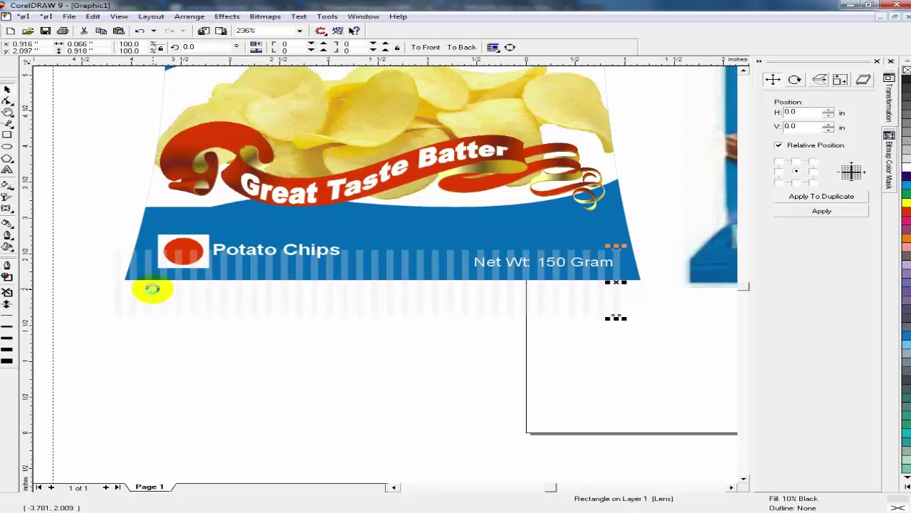
{"action": "left_click_drag", "start_coordinate": [87, 361], "coordinate": [525, 299]}
Move the "Net Wt: 150 Gram" text and the "Potato Chips" mark up so both sit above the row of stripes.
{"action": "left_click", "coordinate": [491, 261]}
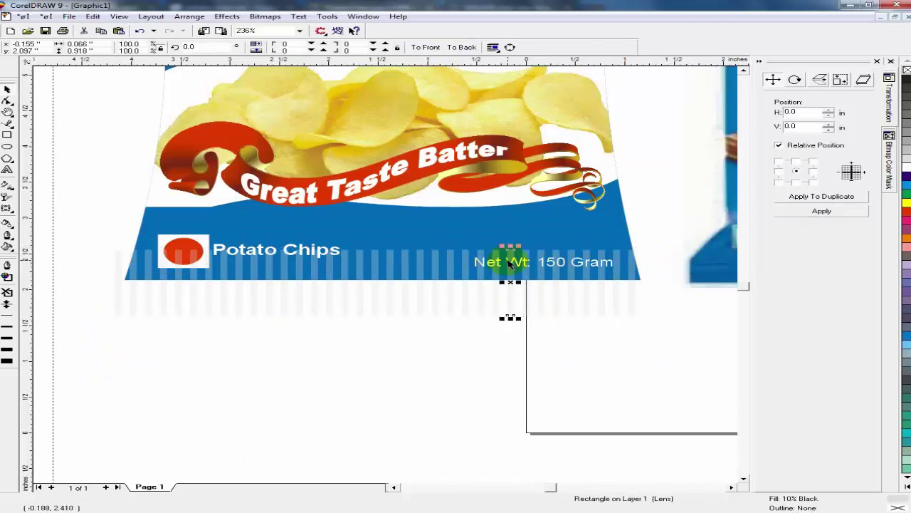
{"action": "key", "text": "z"}
{"action": "left_click_drag", "start_coordinate": [476, 242], "coordinate": [652, 294]}
{"action": "left_click", "coordinate": [9, 91]}
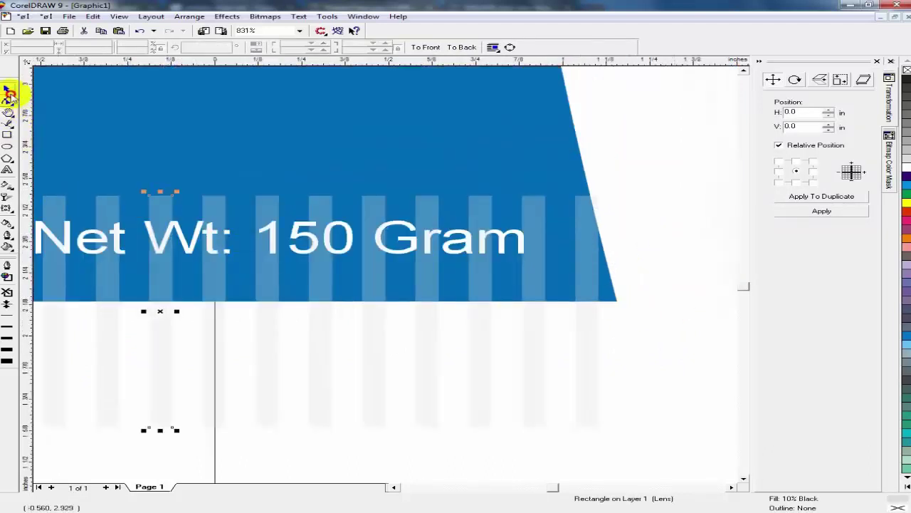
{"action": "left_click", "coordinate": [293, 237]}
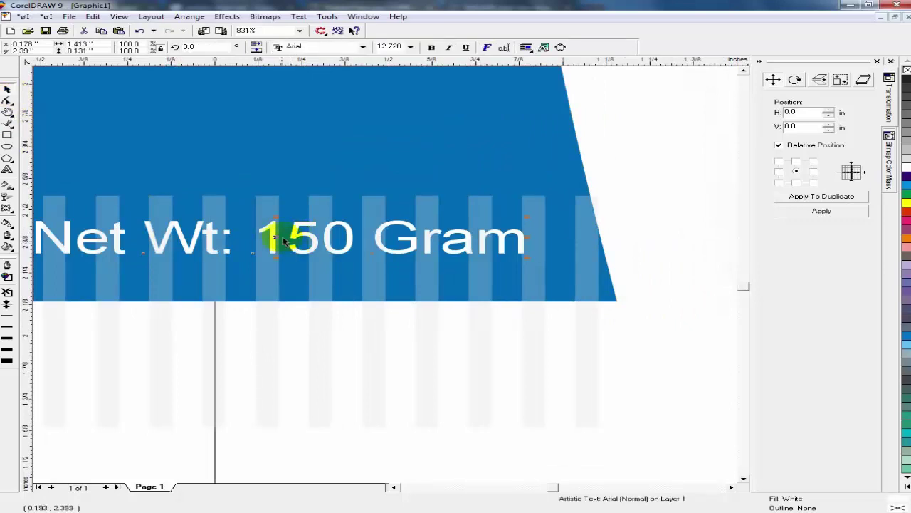
{"action": "left_click_drag", "start_coordinate": [273, 237], "coordinate": [276, 118]}
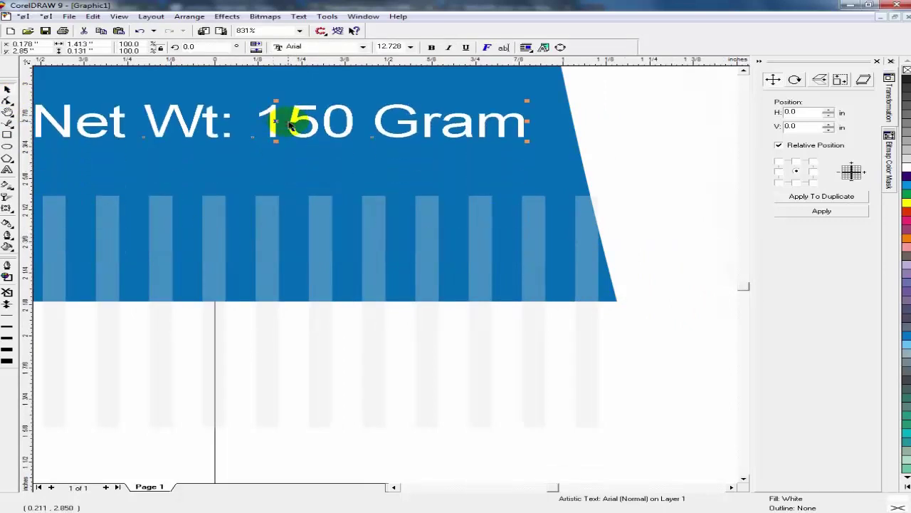
{"action": "key", "text": "F3"}
{"action": "left_click", "coordinate": [180, 249]}
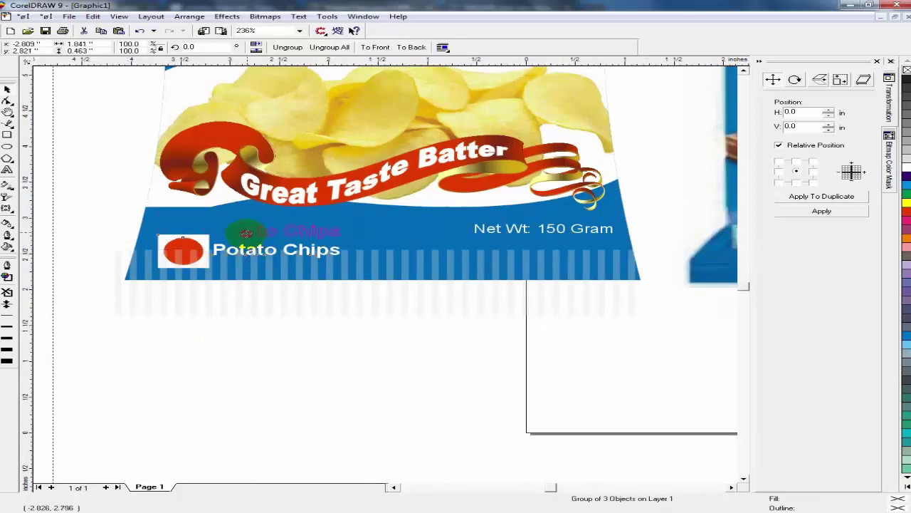
{"action": "left_click_drag", "start_coordinate": [246, 233], "coordinate": [246, 236]}
Group all the bottom stripes and PowerClip the group inside the blue package shape.
{"action": "left_click_drag", "start_coordinate": [82, 248], "coordinate": [669, 363]}
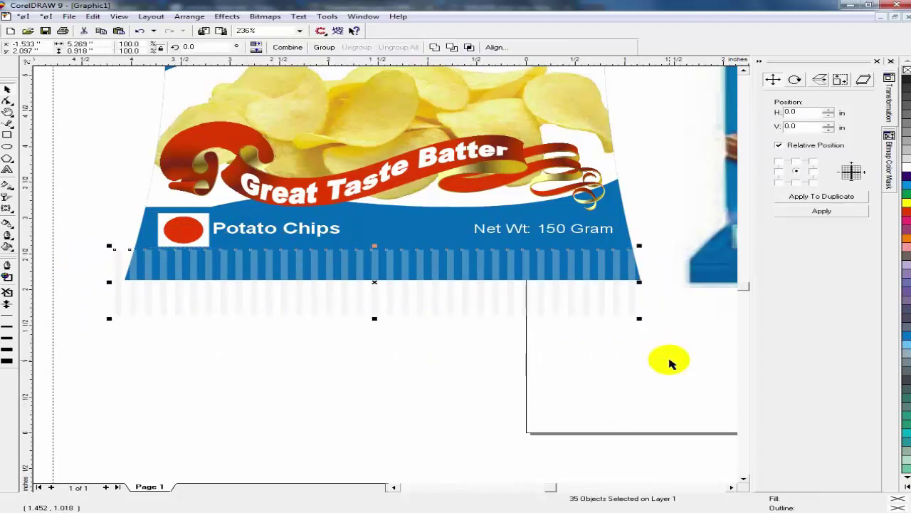
{"action": "key", "text": "ctrl+g"}
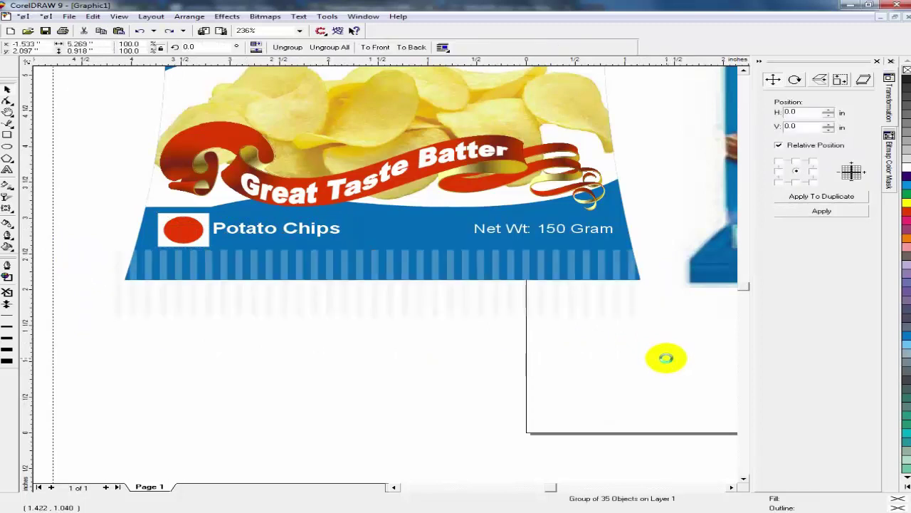
{"action": "key", "text": "alt+c"}
{"action": "key", "text": "w"}
{"action": "key", "text": "p"}
{"action": "left_click", "coordinate": [438, 271]}
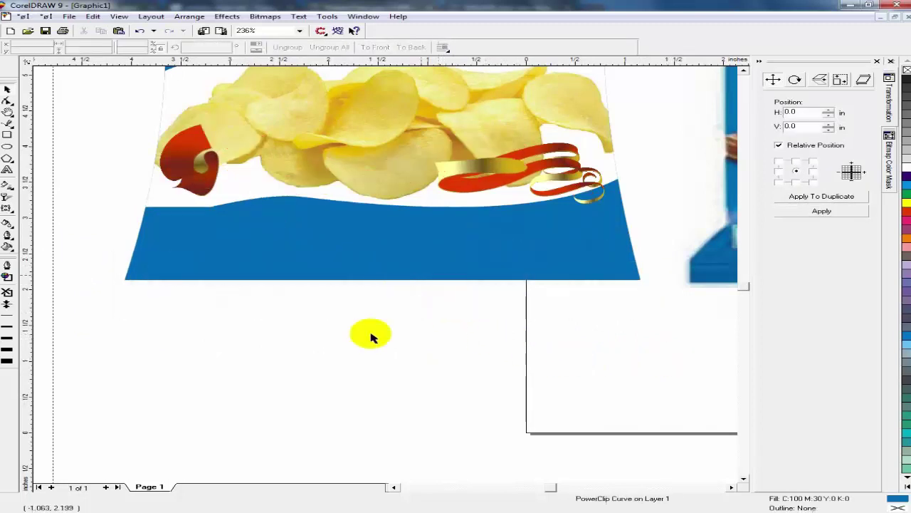
{"action": "left_click", "coordinate": [366, 363]}
Edit the package's PowerClip contents, place a copy of the stripe group along the package's top edge, and finish editing.
{"action": "key", "text": "F3"}
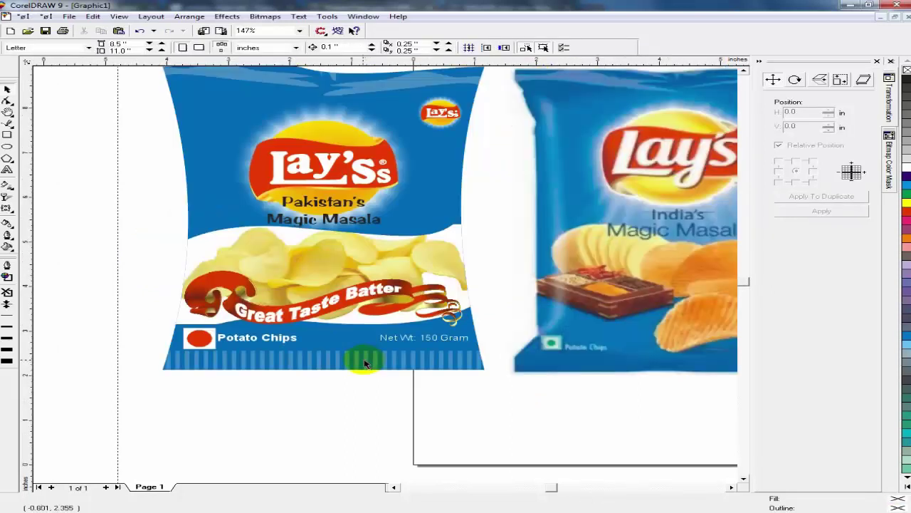
{"action": "key", "text": "F4"}
{"action": "key", "text": "F2"}
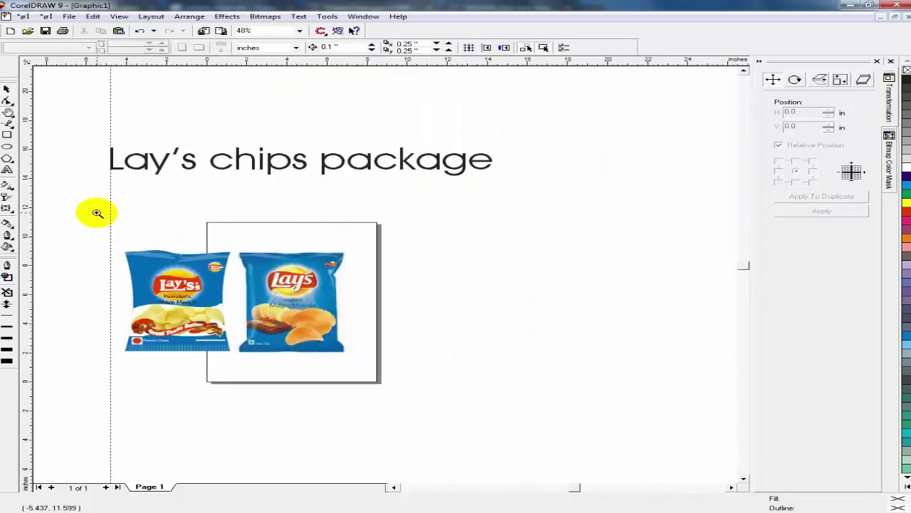
{"action": "left_click_drag", "start_coordinate": [97, 213], "coordinate": [265, 373]}
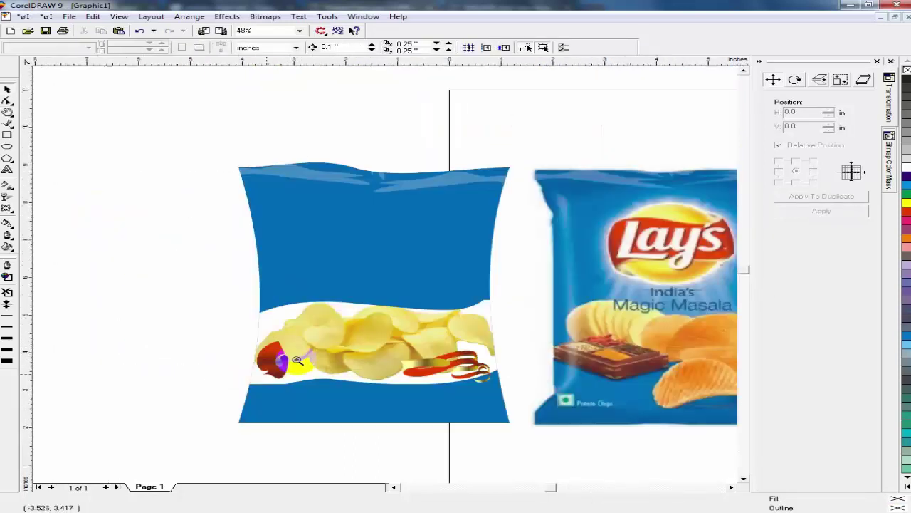
{"action": "left_click", "coordinate": [5, 90]}
{"action": "left_click", "coordinate": [290, 417]}
{"action": "left_click", "coordinate": [297, 418], "text": "ctrl"}
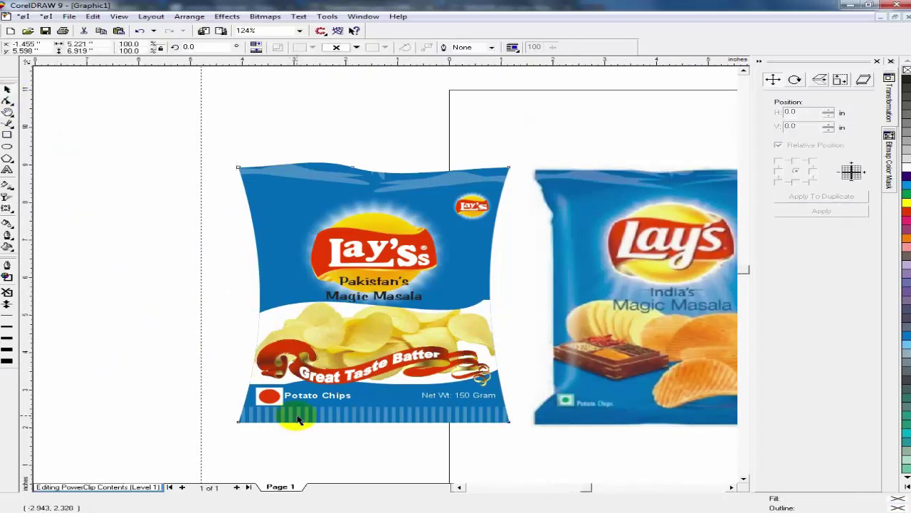
{"action": "left_click_drag", "start_coordinate": [312, 419], "coordinate": [326, 246]}
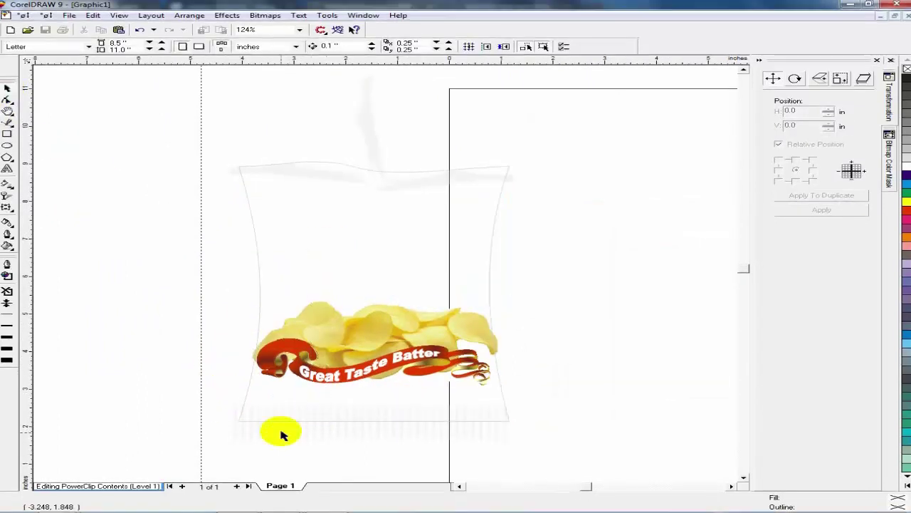
{"action": "left_click", "coordinate": [282, 434]}
{"action": "left_click_drag", "start_coordinate": [368, 420], "coordinate": [366, 155]}
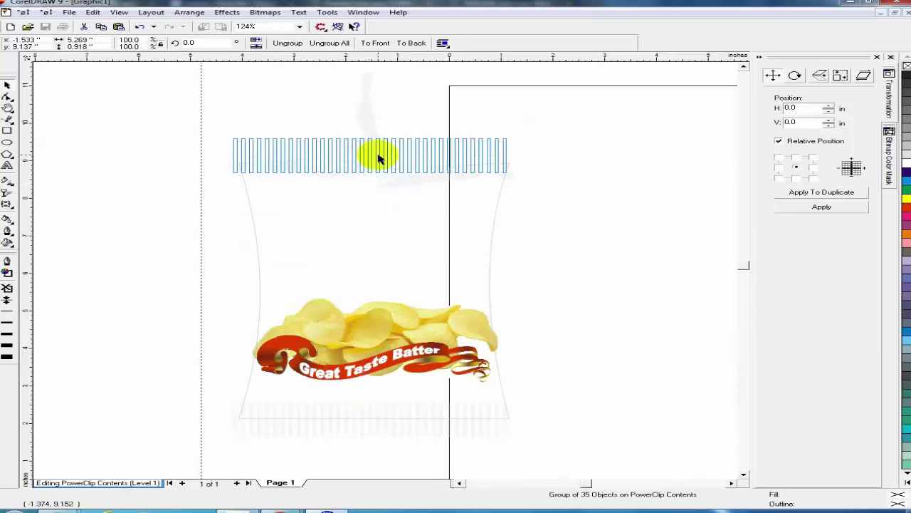
{"action": "left_click", "coordinate": [501, 178], "text": "ctrl"}
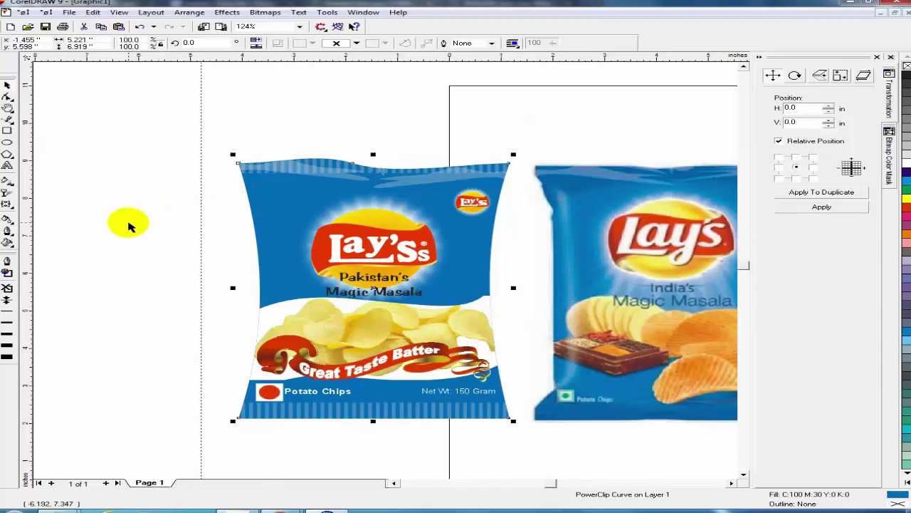
Edit the package's PowerClip contents, move the transparent crease highlights slightly down below the top stripes, and finish editing.
{"action": "left_click", "coordinate": [305, 171], "text": "ctrl"}
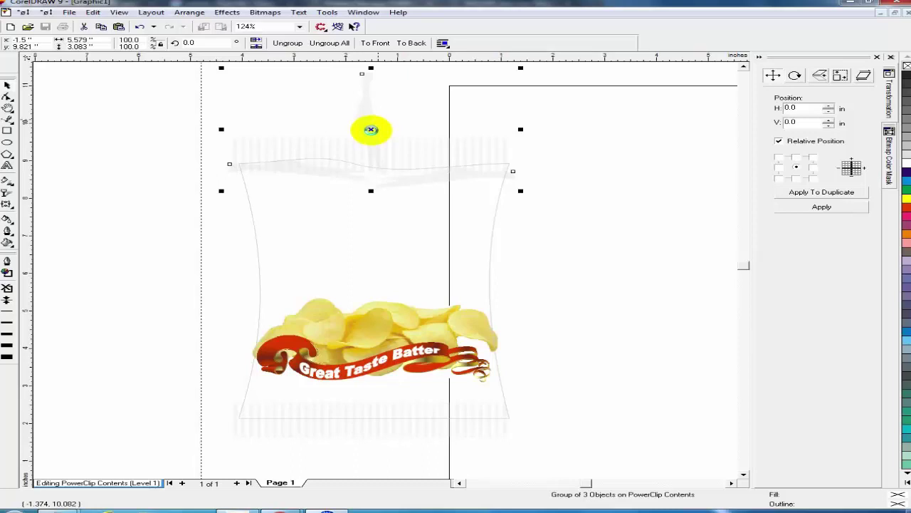
{"action": "left_click_drag", "start_coordinate": [371, 130], "coordinate": [374, 145]}
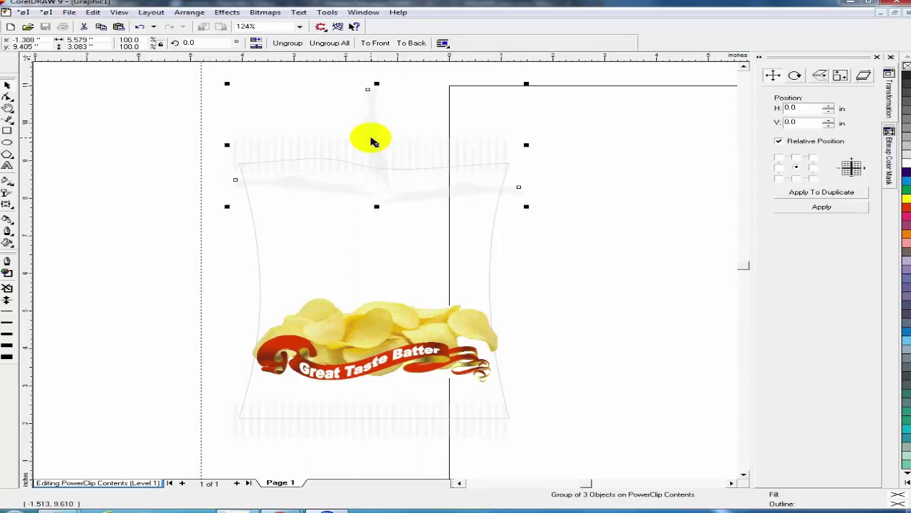
{"action": "key", "text": "alt+c"}
{"action": "key", "text": "w"}
{"action": "key", "text": "f"}
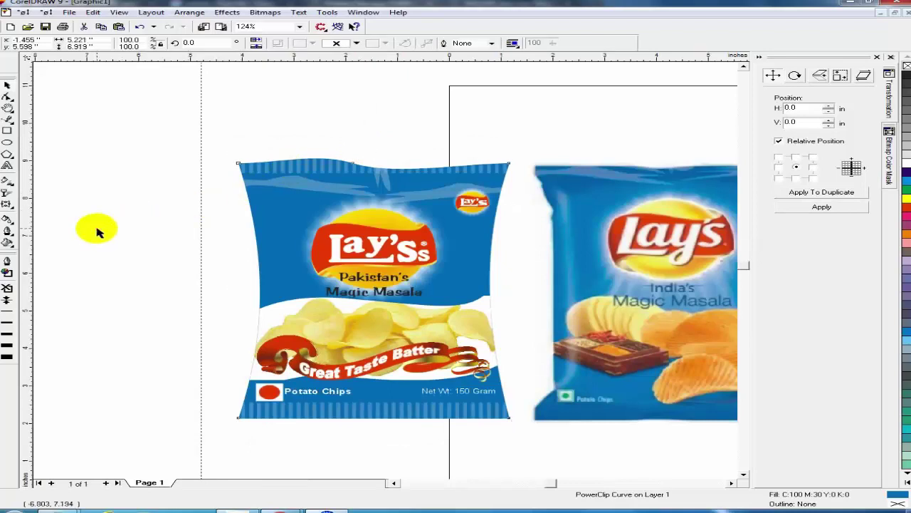
{"action": "left_click", "coordinate": [97, 229]}
Make the "Net Wt: 150 Gram" text bold, convert it to curves and shift it slightly left within the package edge.
{"action": "key", "text": "F4"}
{"action": "left_click_drag", "start_coordinate": [78, 242], "coordinate": [237, 373]}
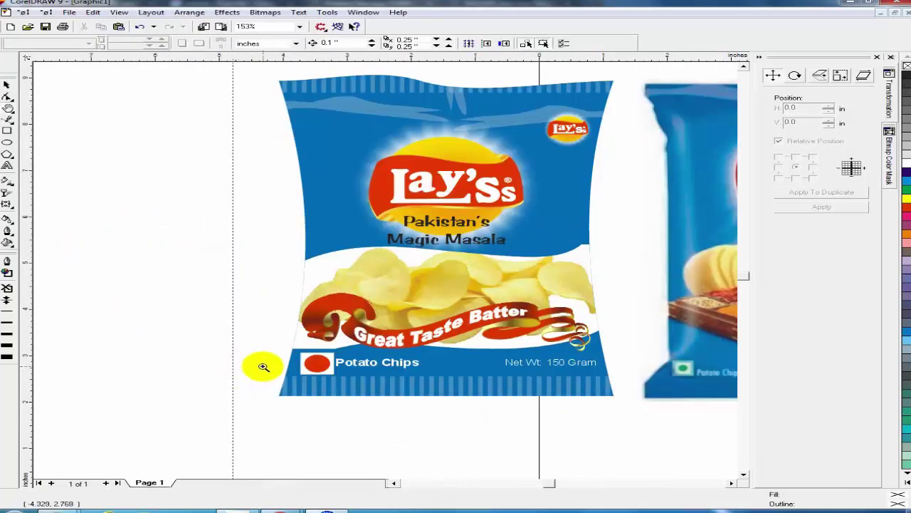
{"action": "left_click_drag", "start_coordinate": [360, 360], "coordinate": [591, 386]}
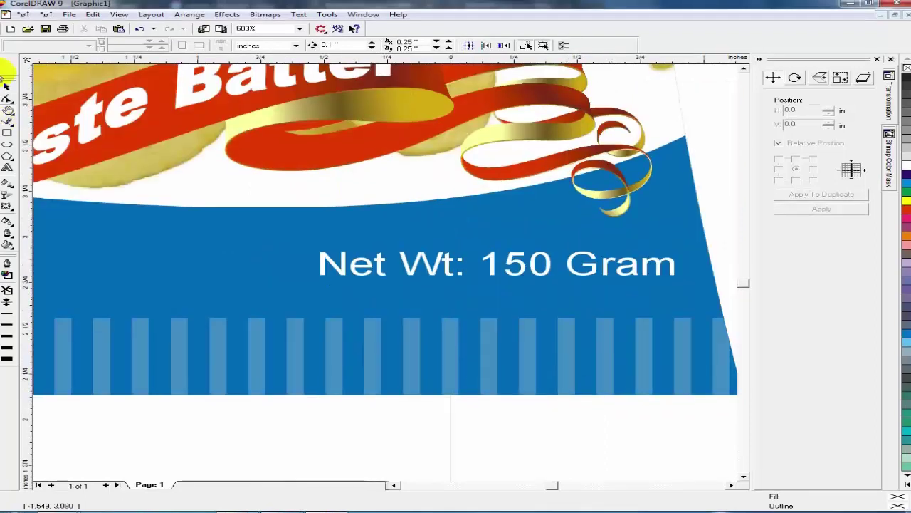
{"action": "left_click", "coordinate": [9, 85]}
{"action": "left_click", "coordinate": [340, 265]}
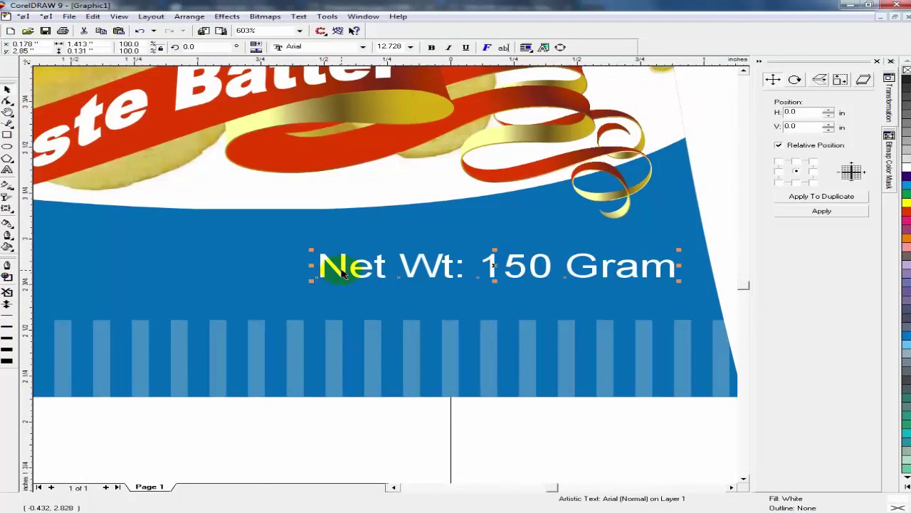
{"action": "left_click", "coordinate": [432, 47]}
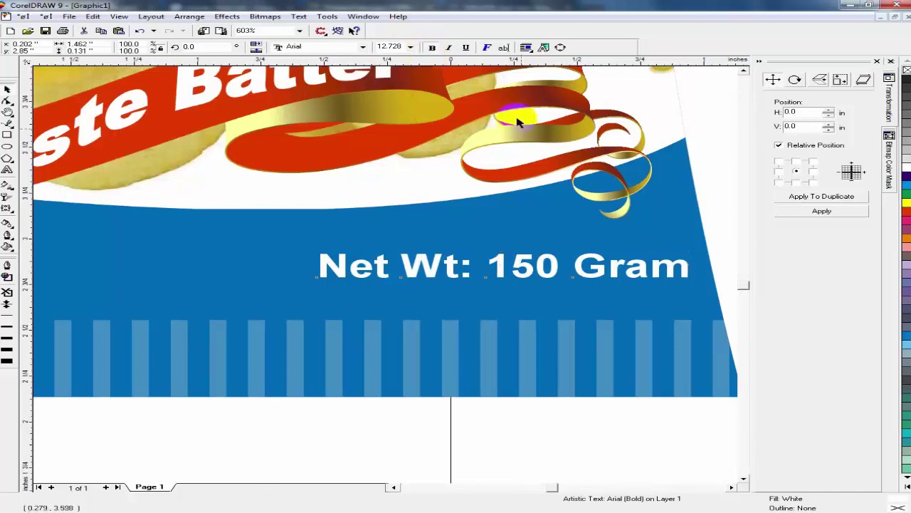
{"action": "key", "text": "ctrl+q"}
{"action": "left_click_drag", "start_coordinate": [501, 266], "coordinate": [490, 266]}
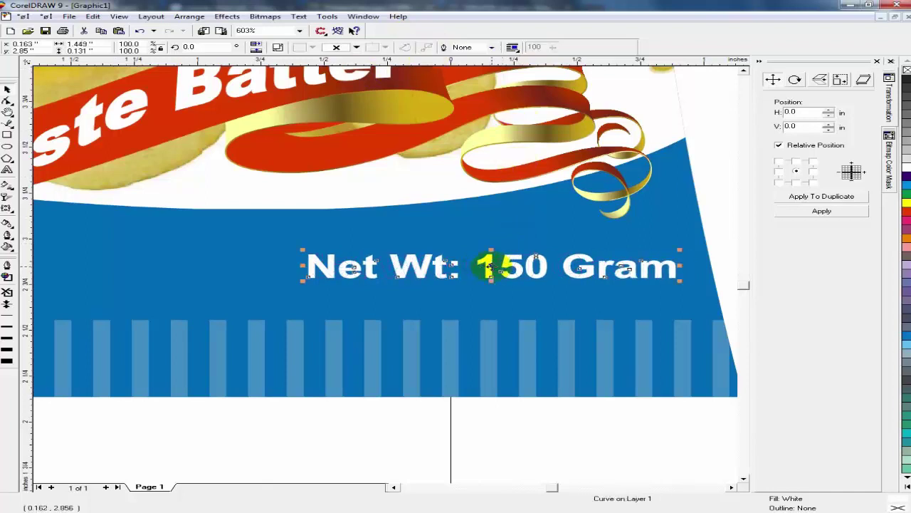
{"action": "key", "text": "F3"}
{"action": "left_click", "coordinate": [172, 290]}
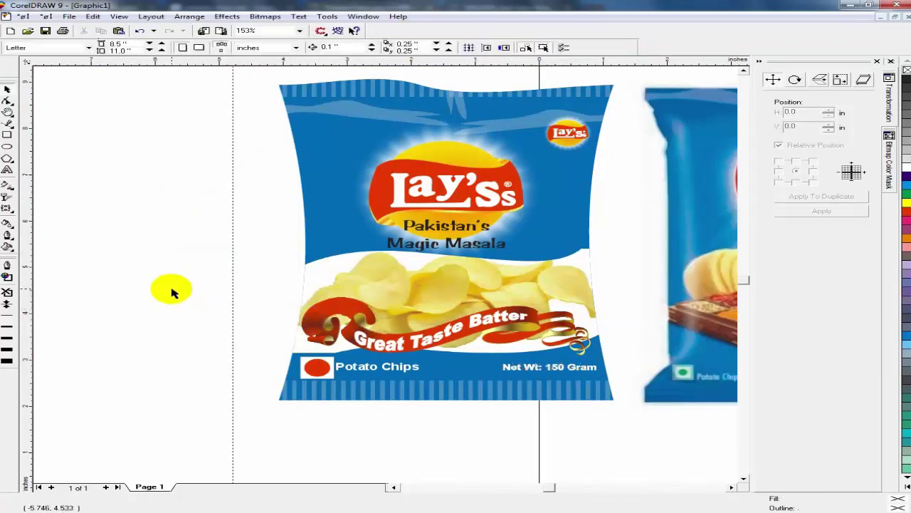
Unlock the reference Lay's package bitmap and delete it.
{"action": "key", "text": "F4"}
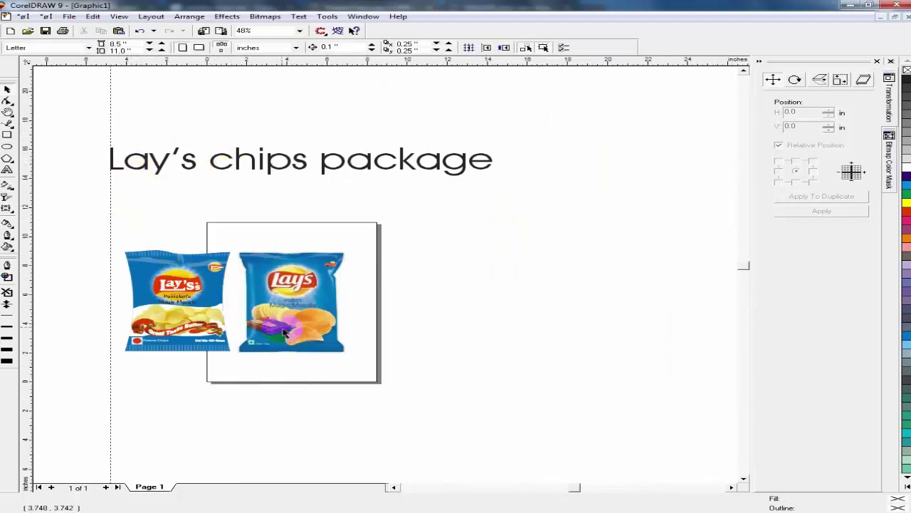
{"action": "left_click", "coordinate": [8, 113]}
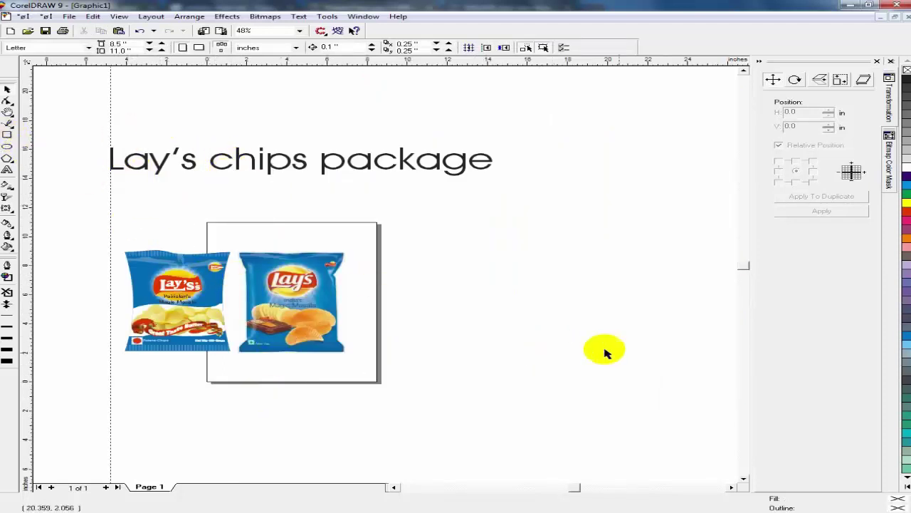
{"action": "left_click_drag", "start_coordinate": [360, 216], "coordinate": [659, 386]}
{"action": "key", "text": "F3"}
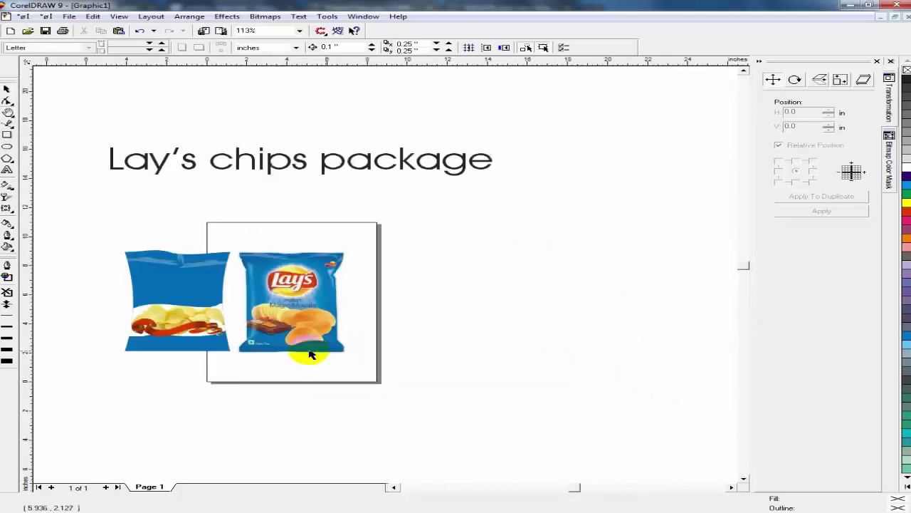
{"action": "left_click", "coordinate": [304, 333]}
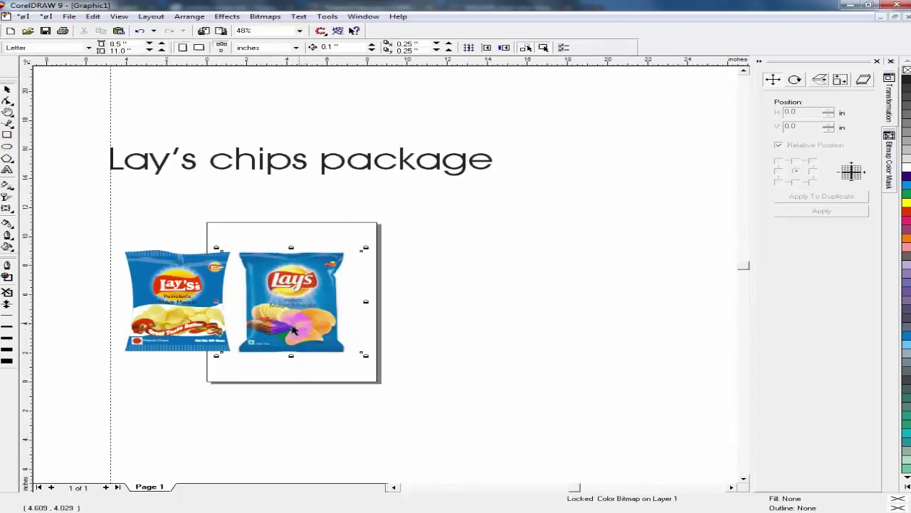
{"action": "right_click", "coordinate": [298, 299]}
{"action": "left_click", "coordinate": [335, 307]}
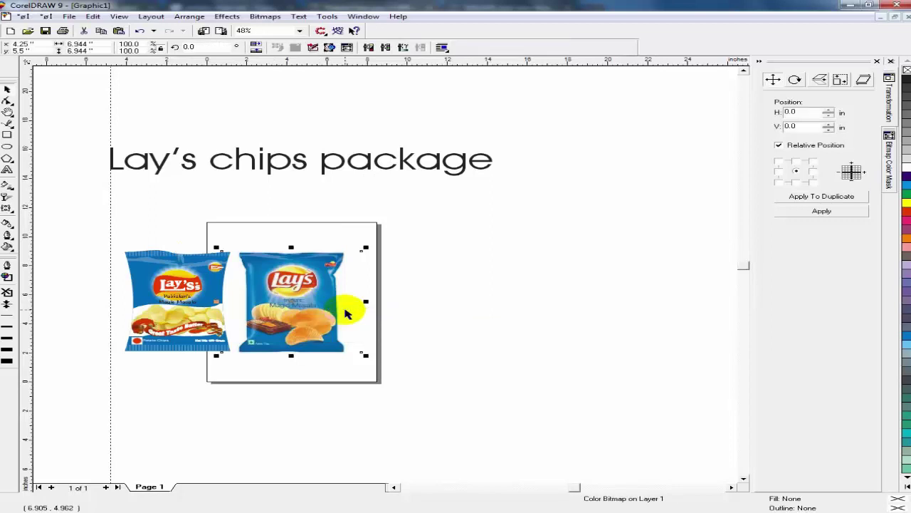
{"action": "key", "text": "Delete"}
Group all the objects of the designed package and center the group on the page.
{"action": "left_click_drag", "start_coordinate": [76, 235], "coordinate": [281, 368]}
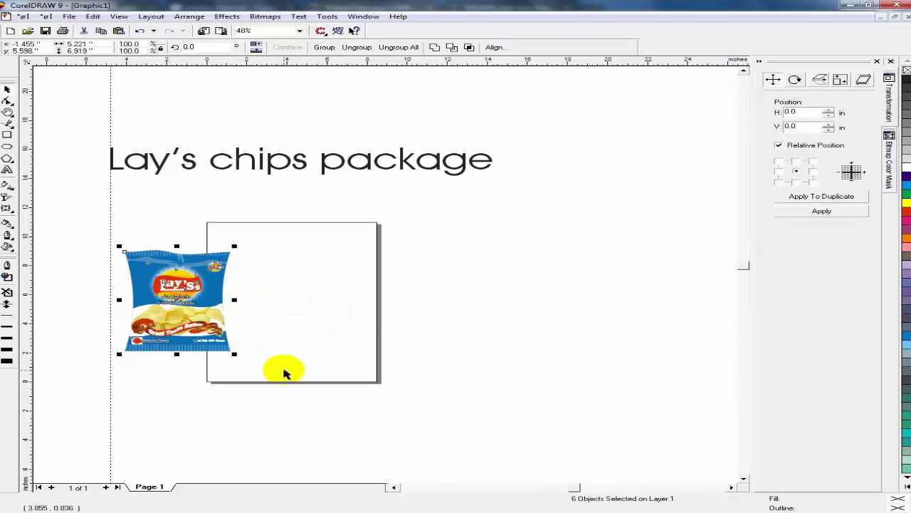
{"action": "key", "text": "ctrl+g"}
{"action": "key", "text": "p"}
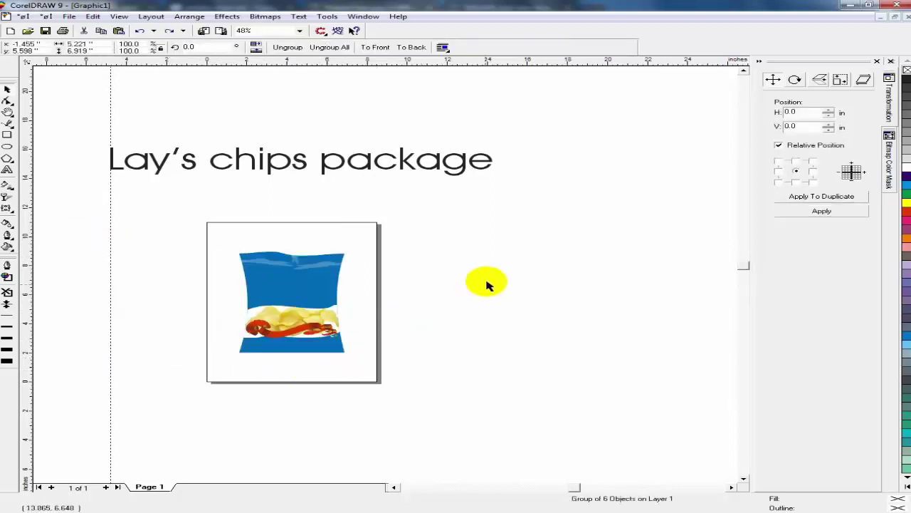
{"action": "left_click", "coordinate": [456, 305]}
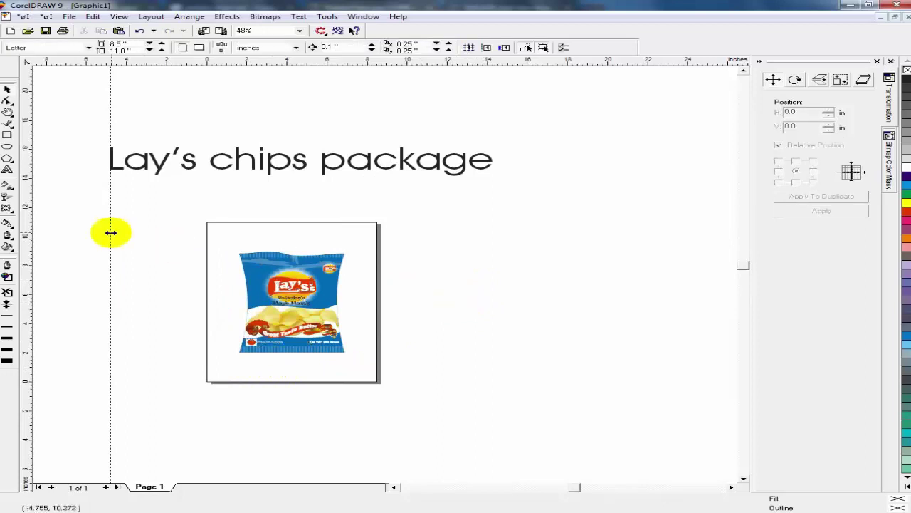
Export only the selected package group to the Desktop as a JPEG named "layss chips packet" at 300 dpi, 1 to 1 size.
{"action": "key", "text": "F2"}
{"action": "left_click_drag", "start_coordinate": [183, 240], "coordinate": [399, 375]}
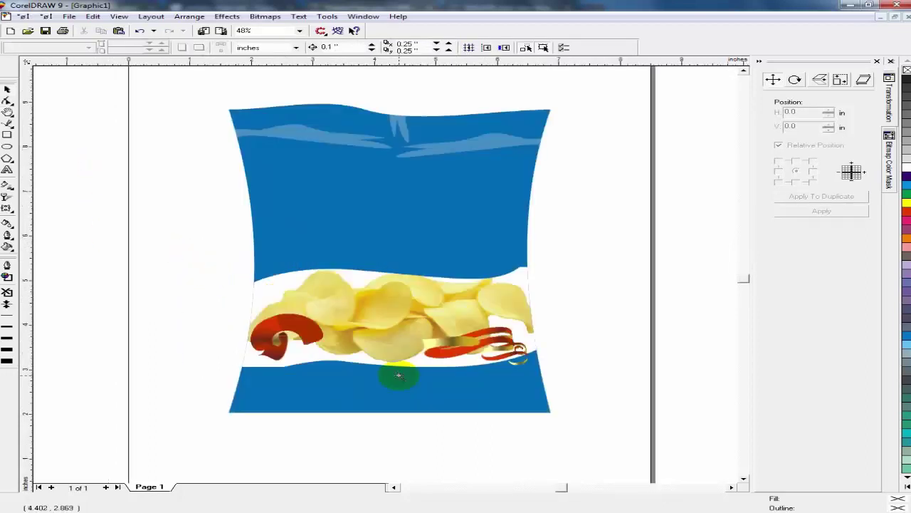
{"action": "left_click", "coordinate": [7, 87]}
{"action": "left_click", "coordinate": [321, 167]}
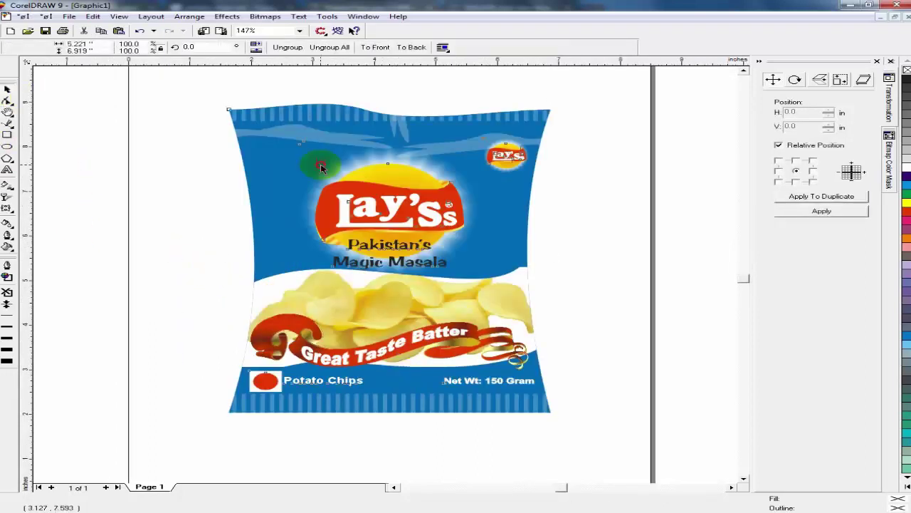
{"action": "key", "text": "ctrl+e"}
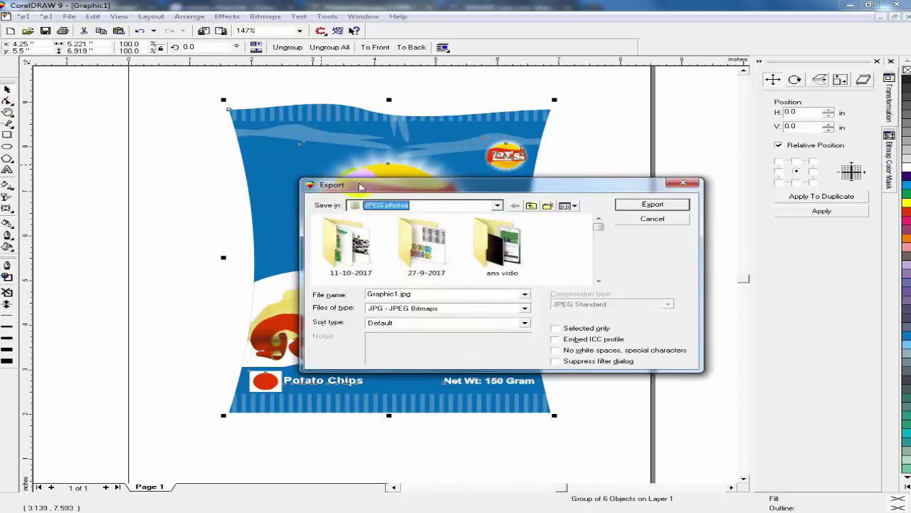
{"action": "left_click", "coordinate": [527, 207]}
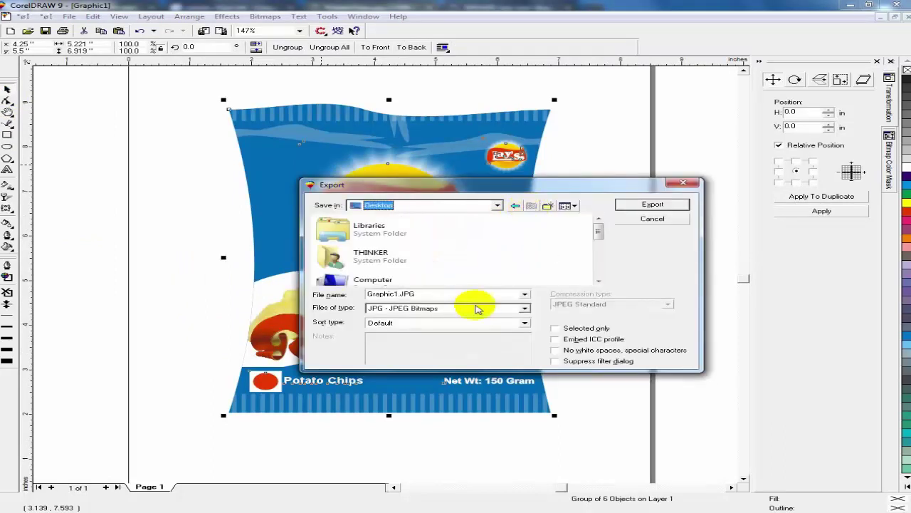
{"action": "left_click", "coordinate": [474, 295]}
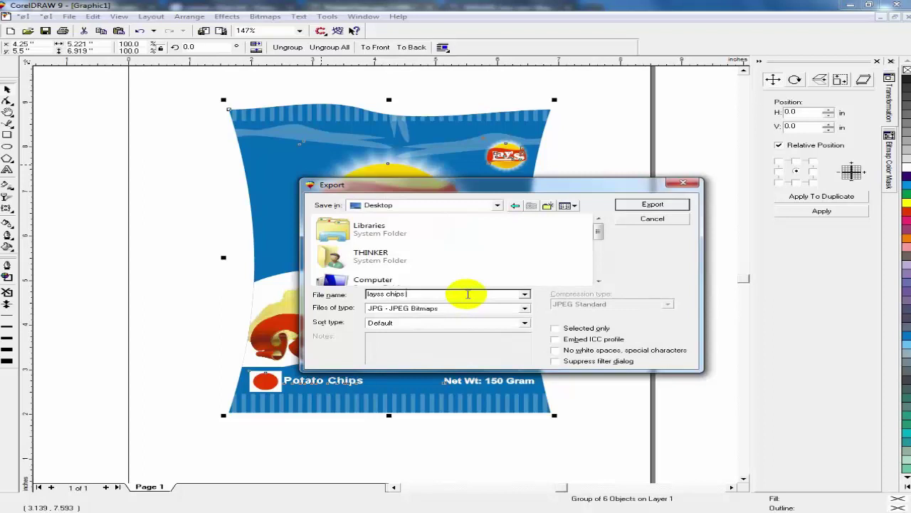
{"action": "type", "text": "t"}
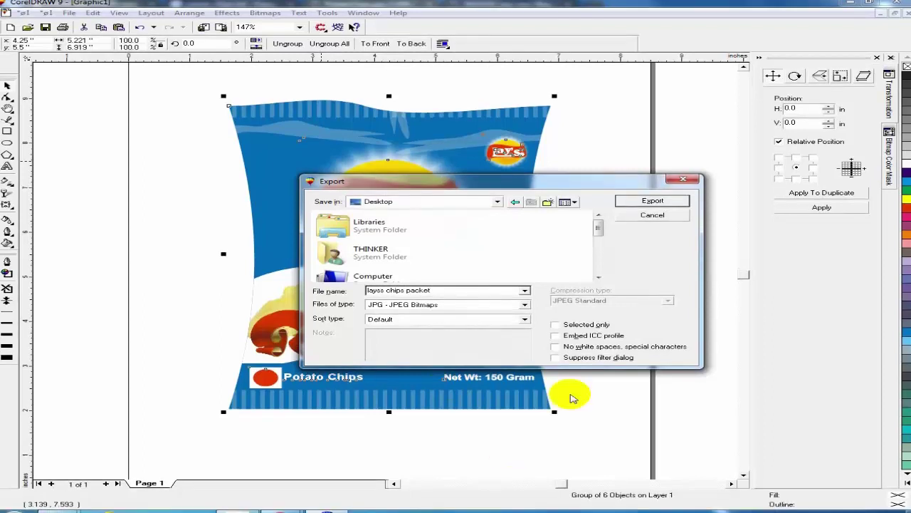
{"action": "left_click", "coordinate": [555, 327]}
{"action": "left_click", "coordinate": [653, 201]}
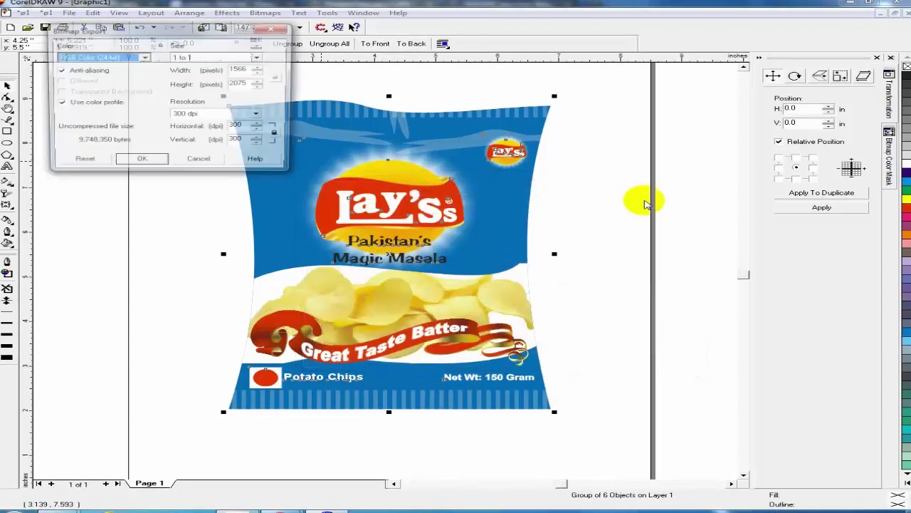
{"action": "left_click", "coordinate": [155, 164]}
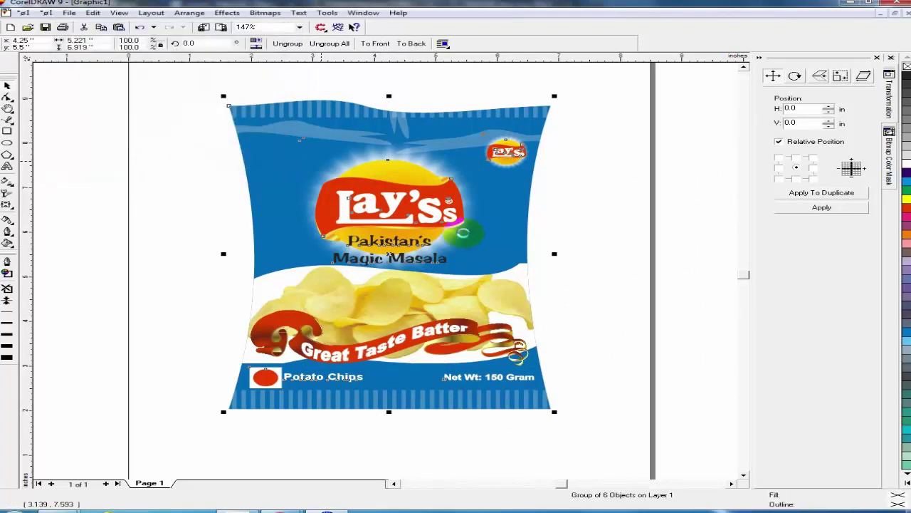
{"action": "left_click", "coordinate": [461, 331]}
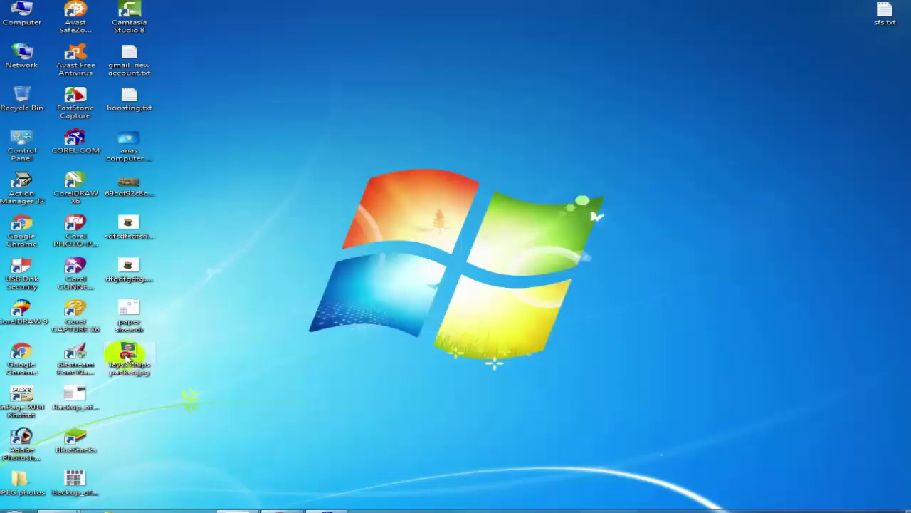
Open the exported "layss chips packet.jpg" from the desktop to check the design, and return to CorelDRAW.
{"action": "double_click", "coordinate": [128, 356]}
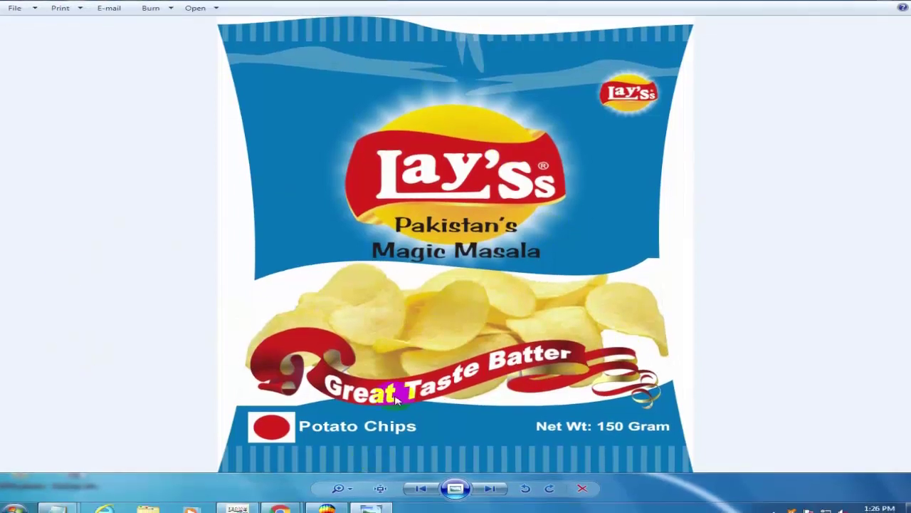
{"action": "mouse_move", "coordinate": [57, 507]}
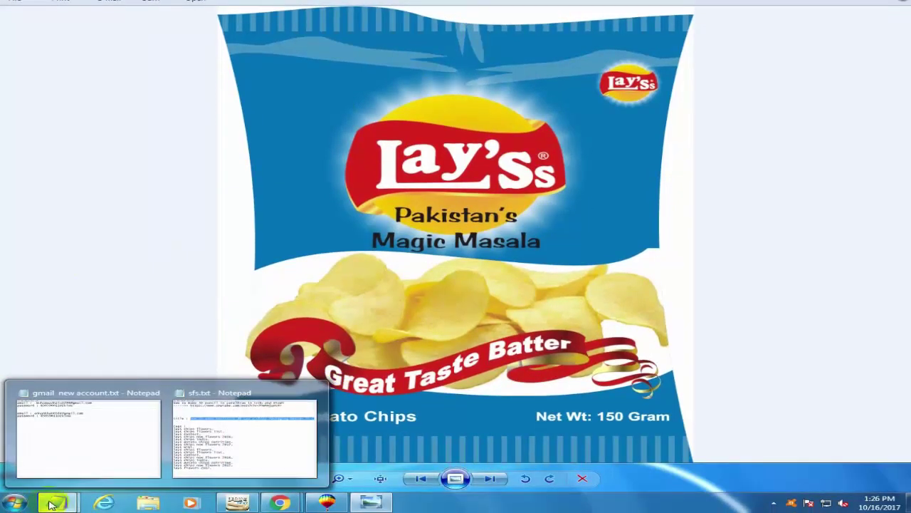
{"action": "left_click", "coordinate": [327, 502]}
Add the two-line text "Thanks for watching please like and share our videos and subscribe our channel" in the empty area beside the page.
{"action": "left_click", "coordinate": [7, 149]}
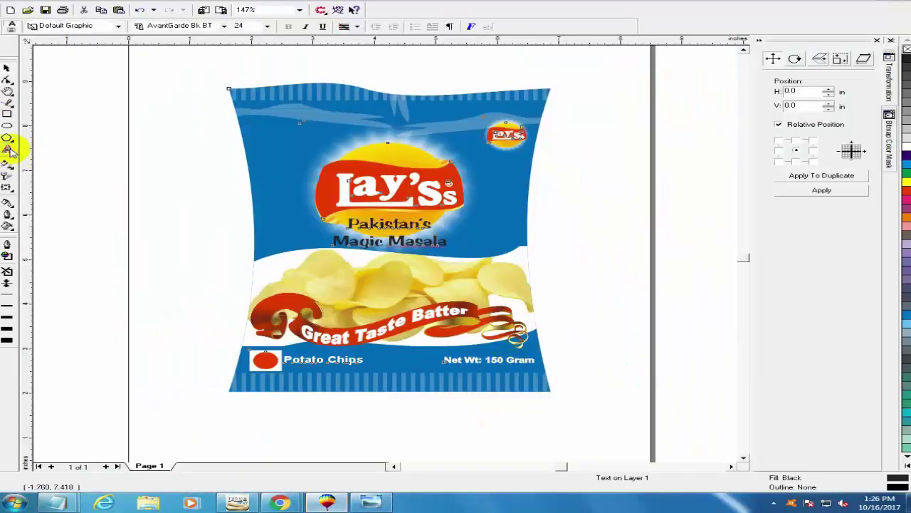
{"action": "key", "text": "F3"}
{"action": "key", "text": "F2"}
{"action": "scroll", "coordinate": [578, 316], "scroll_direction": "up", "scroll_amount": 3}
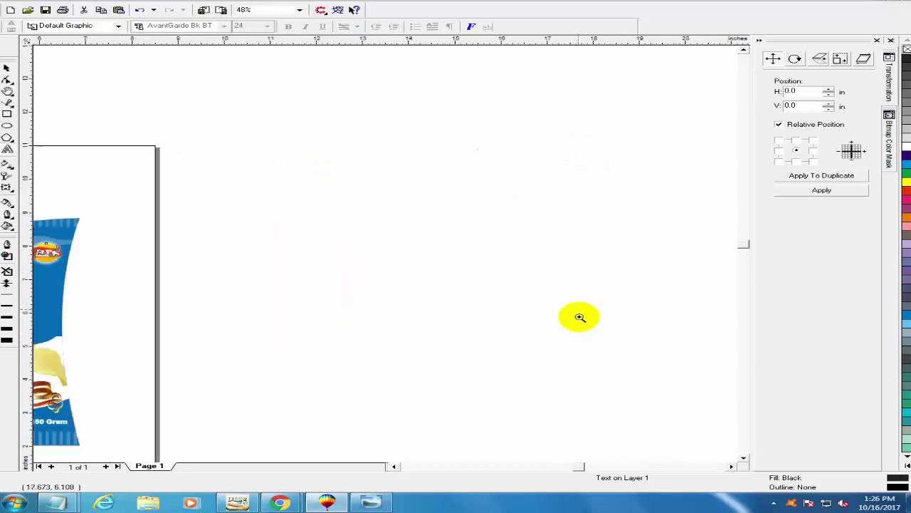
{"action": "left_click", "coordinate": [7, 148]}
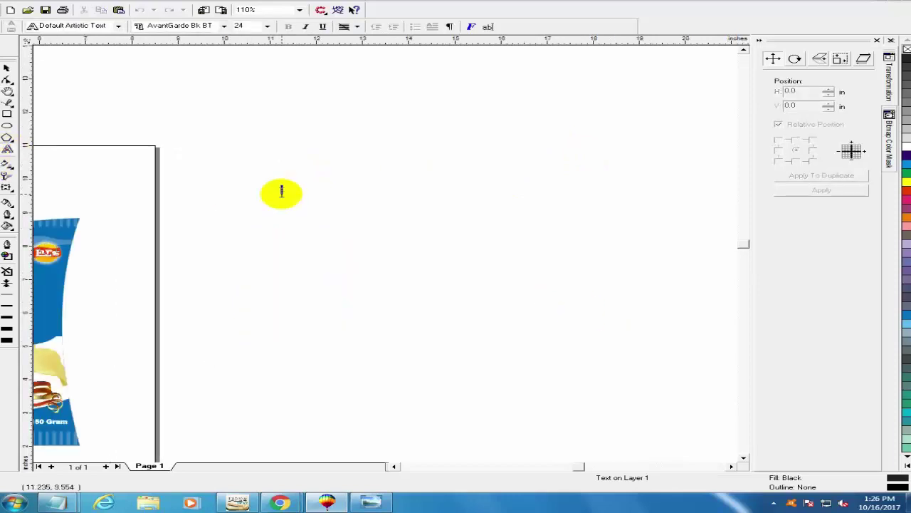
{"action": "left_click", "coordinate": [282, 191]}
{"action": "type", "text": "Th"}
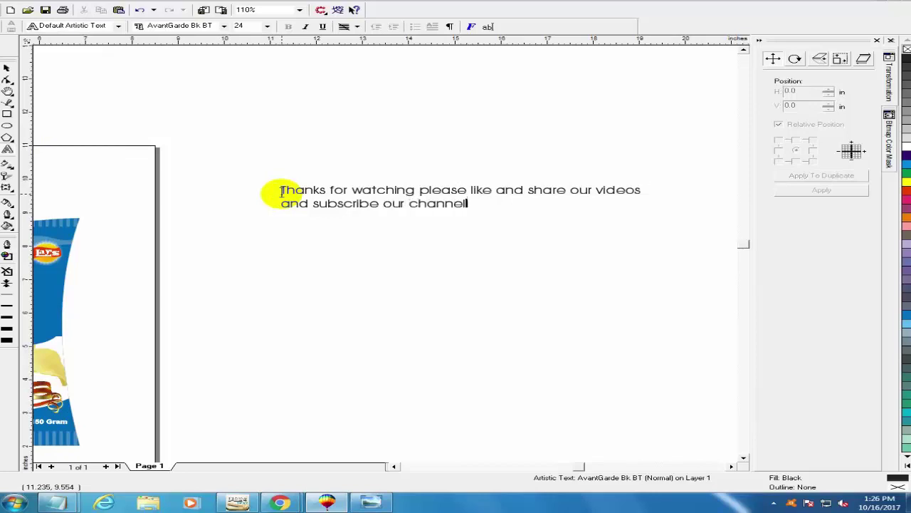
{"action": "left_click", "coordinate": [7, 68]}
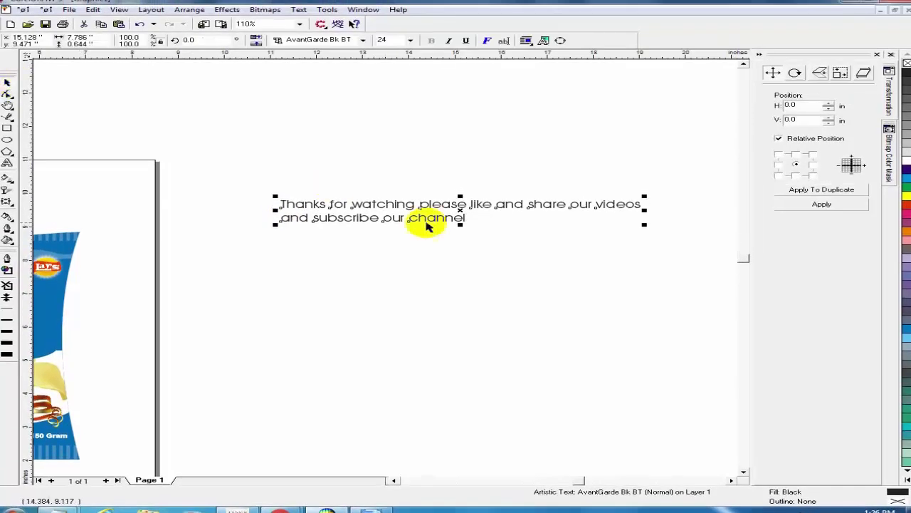
{"action": "key", "text": "F2"}
{"action": "left_click_drag", "start_coordinate": [248, 171], "coordinate": [658, 242]}
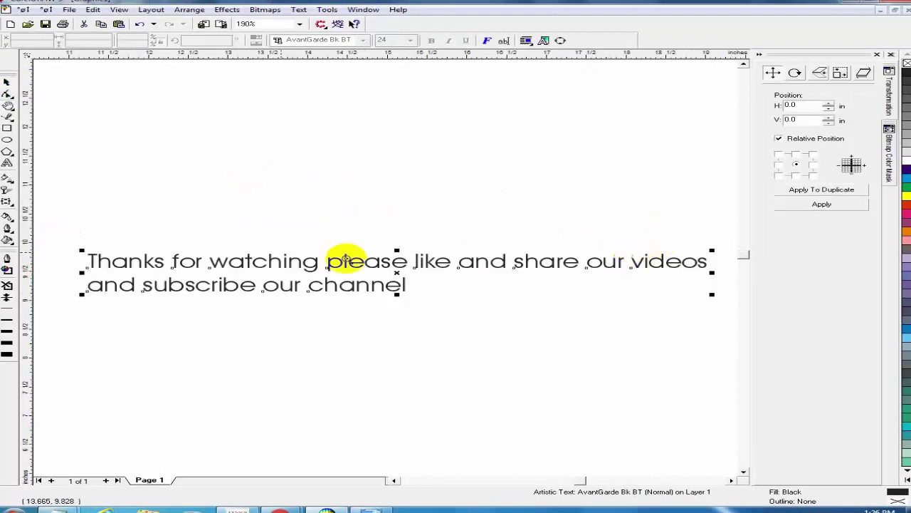
{"action": "left_click", "coordinate": [7, 82]}
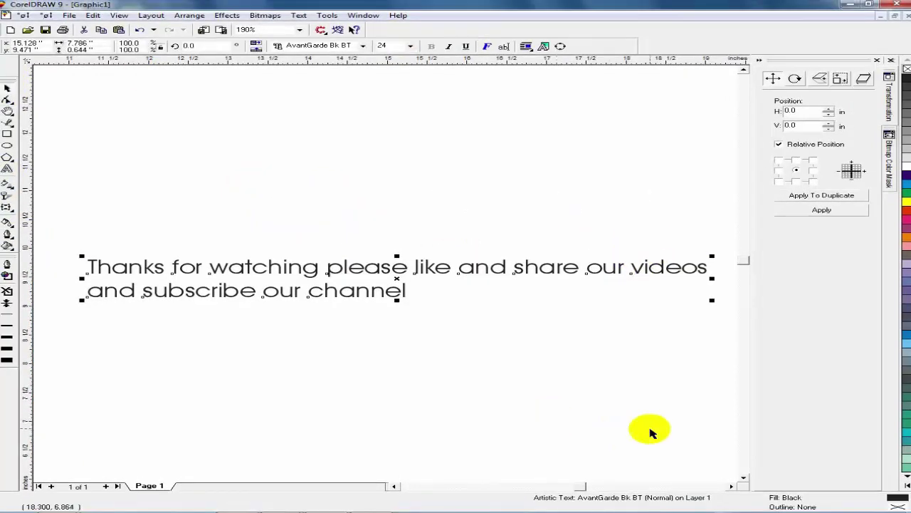
{"action": "left_click", "coordinate": [774, 503]}
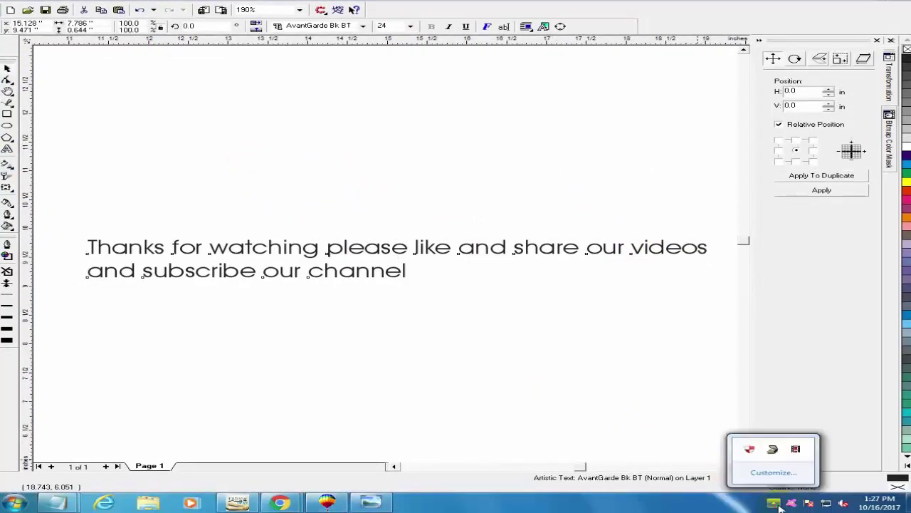